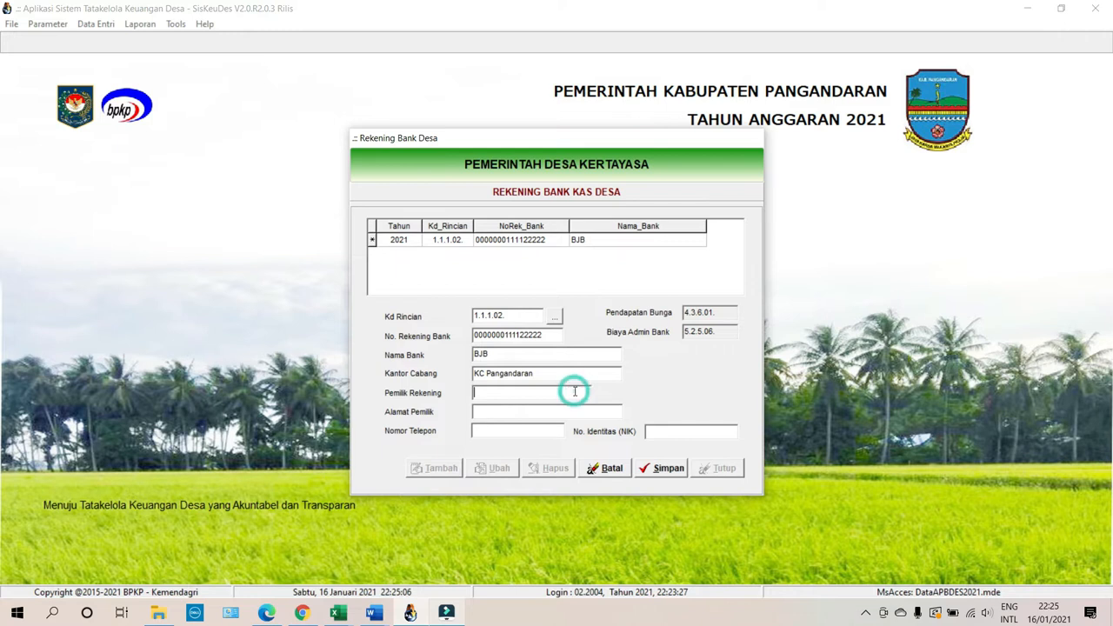
Enter owner Pemdes Kertayasa, owner address Kertayasa and the phone number in the bank record.
{"action": "type", "text": "Pemdes Kertayasa"}
{"action": "left_click", "coordinate": [583, 409]}
{"action": "type", "text": "Kertaya"}
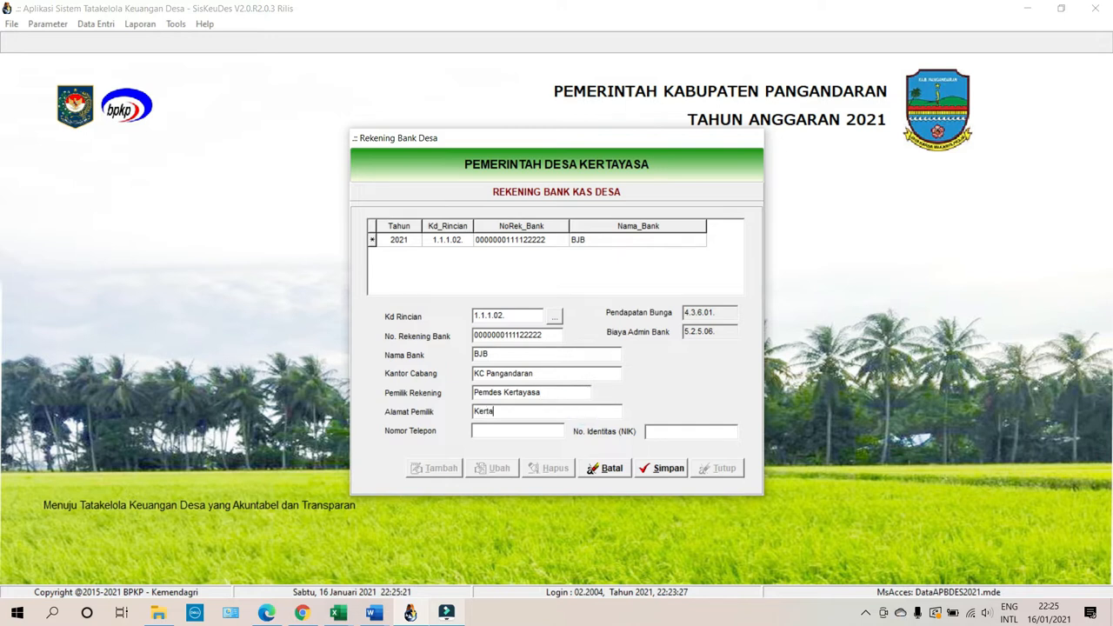
{"action": "type", "text": "sa"}
{"action": "key", "text": "Tab"}
{"action": "type", "text": "08978654"}
{"action": "left_click", "coordinate": [735, 429]}
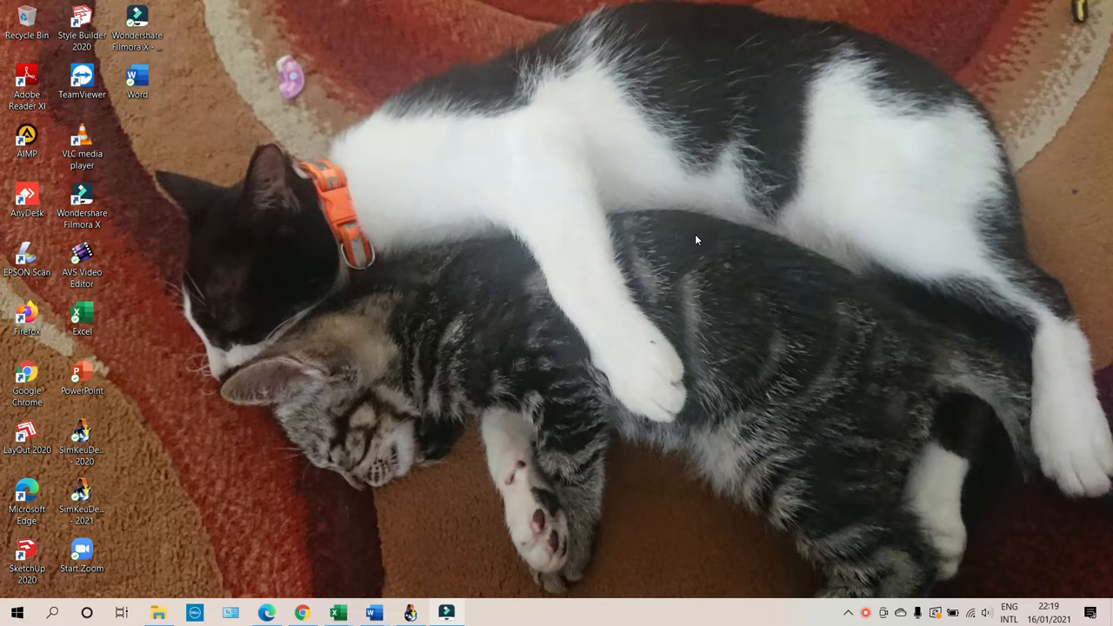
{"action": "right_click", "coordinate": [365, 232]}
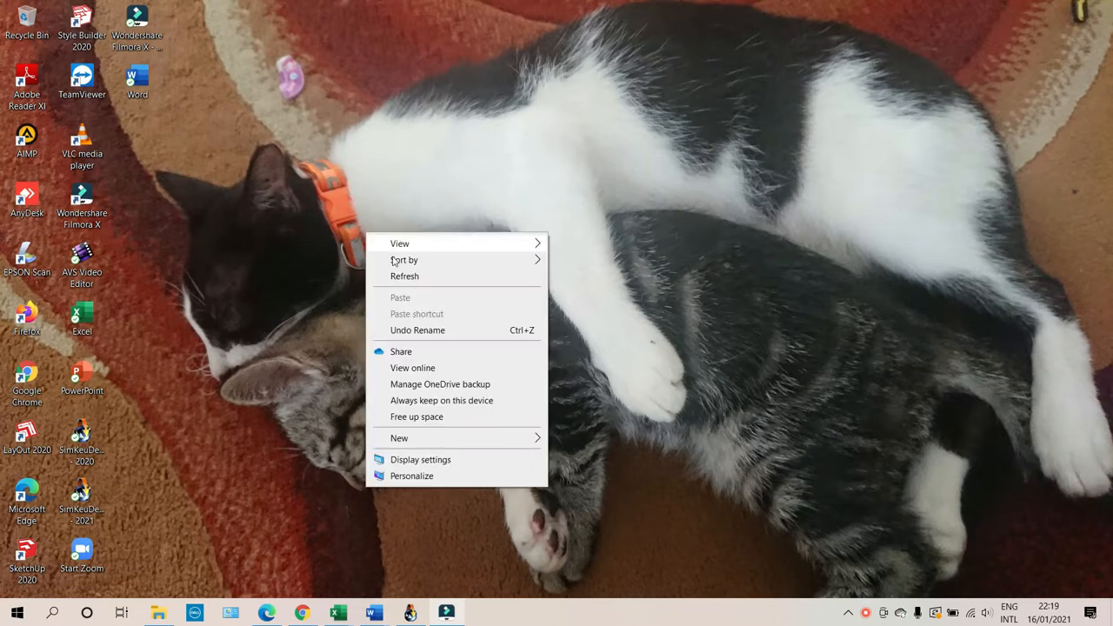
{"action": "left_click", "coordinate": [416, 277]}
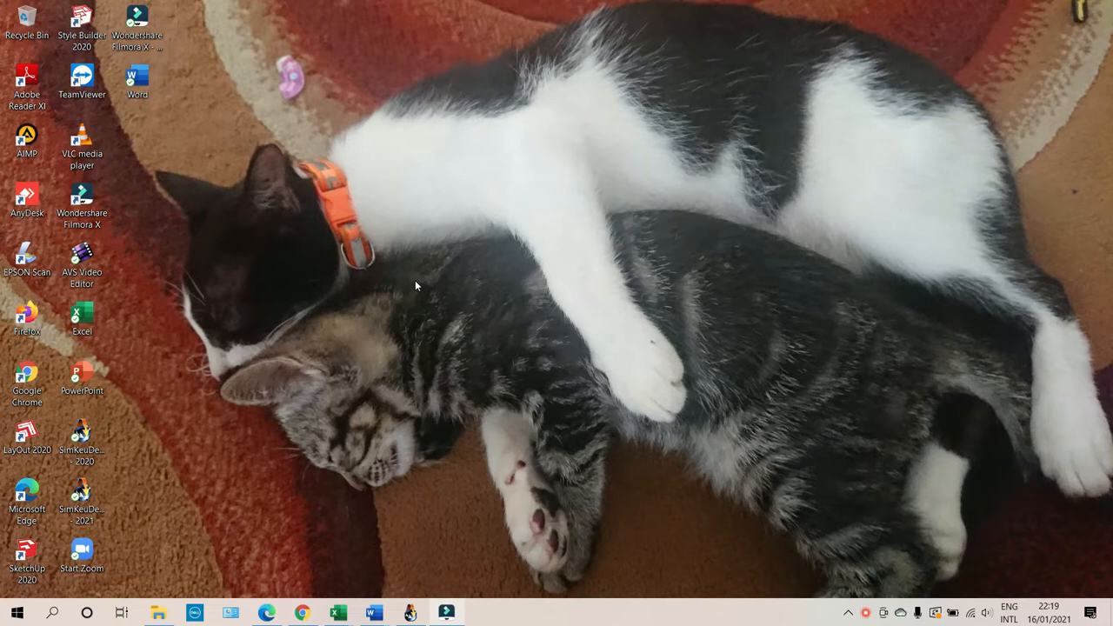
Restore the SiskeuDes application window from the taskbar.
{"action": "left_click", "coordinate": [409, 612]}
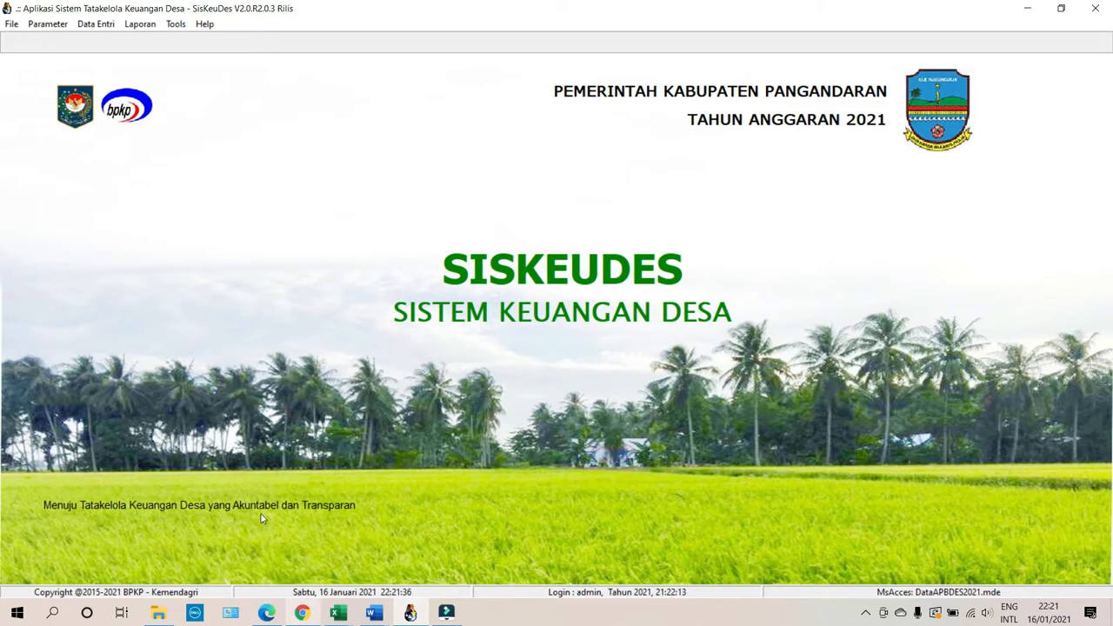
Log out of the current SiskeuDes session and bring up the login form for 2021.
{"action": "left_click", "coordinate": [14, 25]}
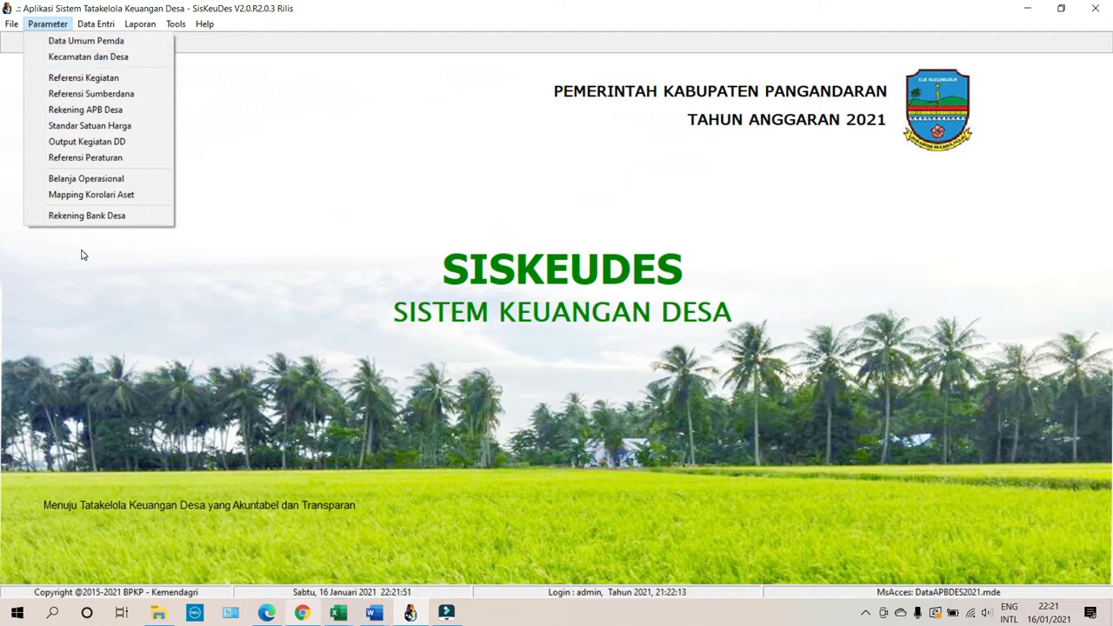
{"action": "left_click", "coordinate": [253, 251]}
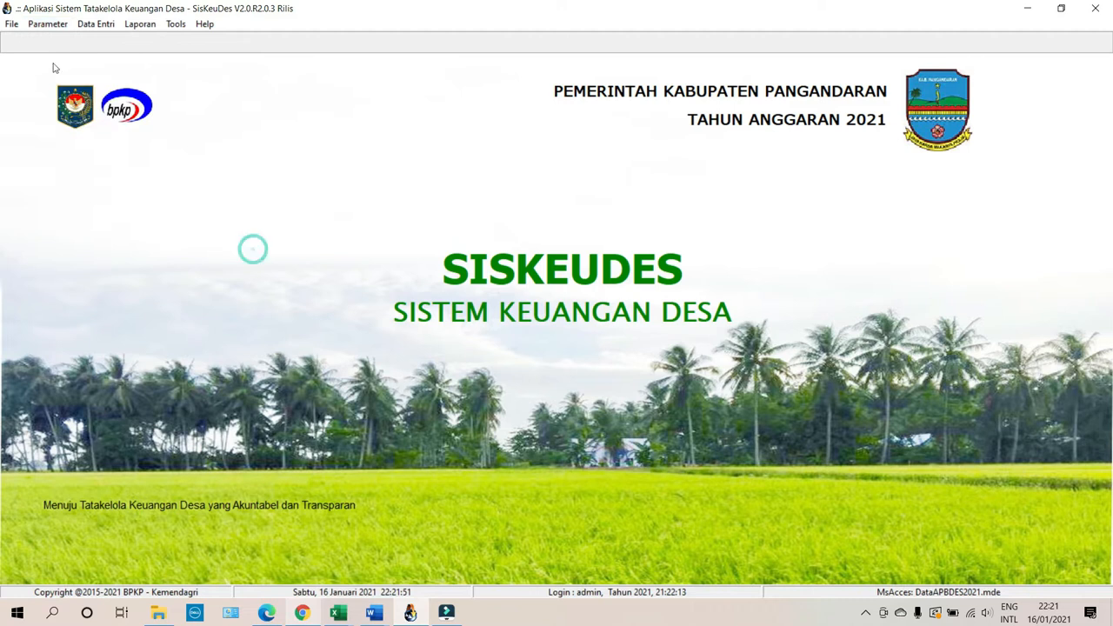
{"action": "left_click", "coordinate": [11, 23]}
{"action": "left_click", "coordinate": [13, 61]}
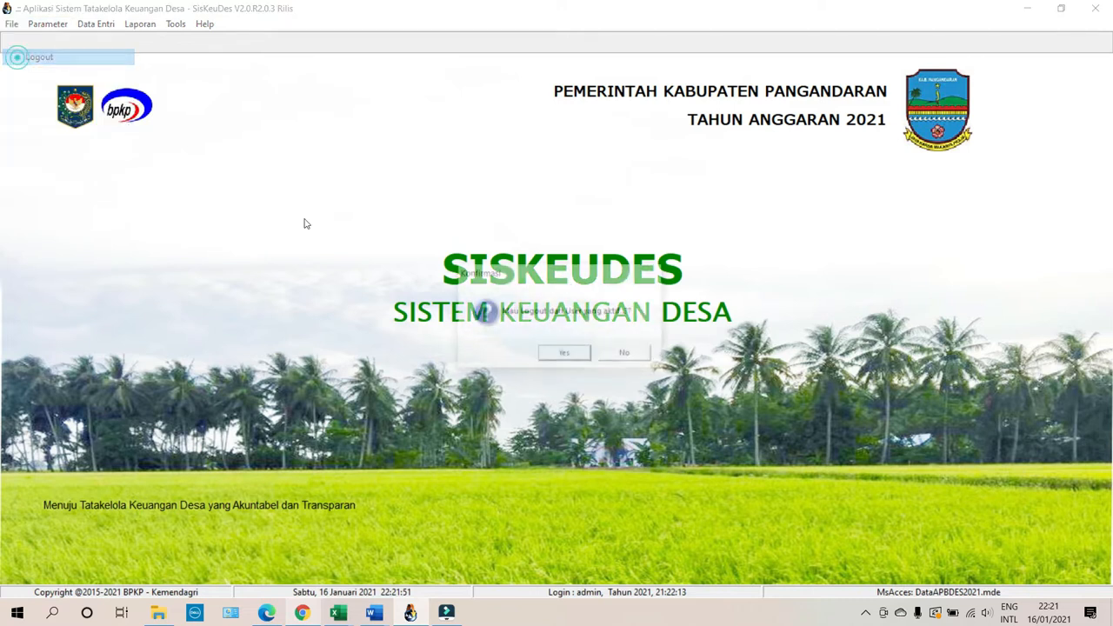
{"action": "key", "text": "Return"}
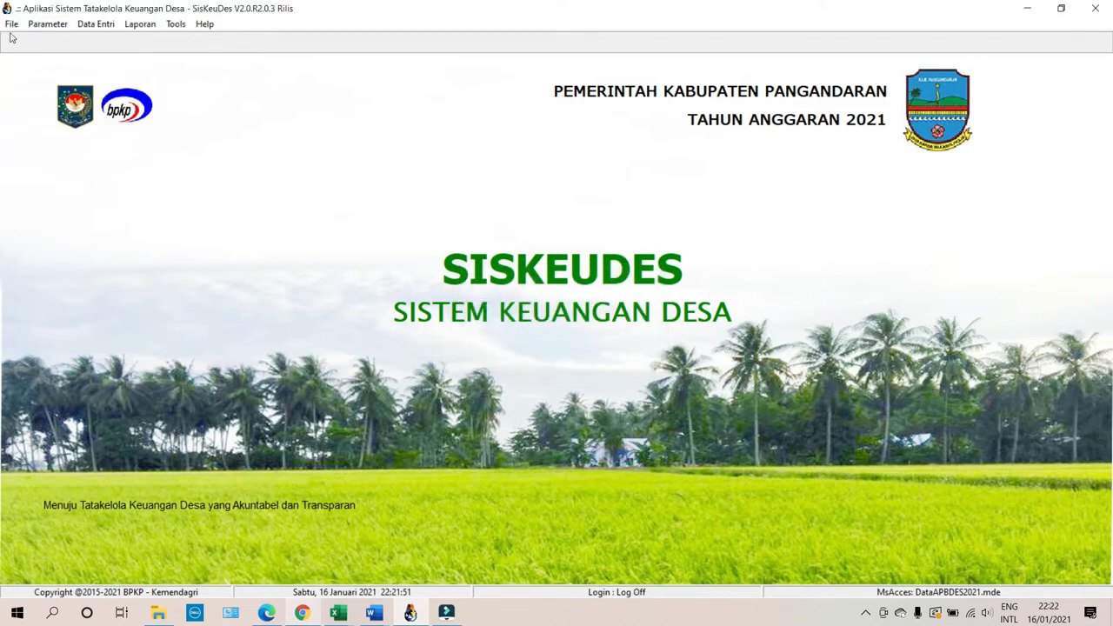
{"action": "left_click", "coordinate": [11, 23]}
{"action": "left_click", "coordinate": [17, 40]}
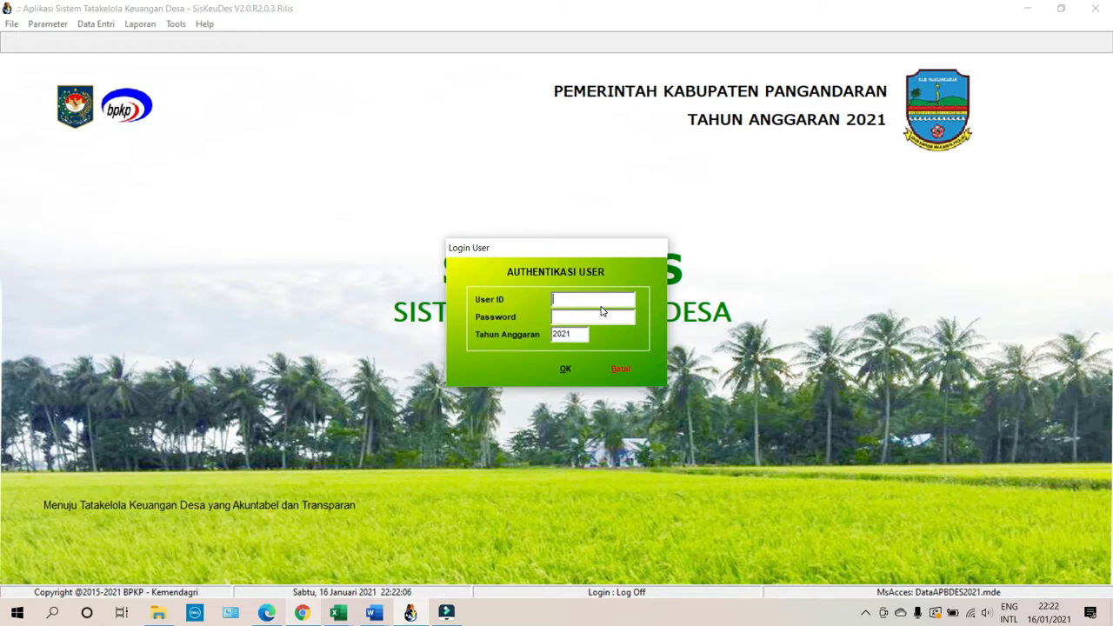
Enter the operator's user ID and password for the 2021 budget year.
{"action": "type", "text": "02.2004"}
Submit the login, then browse the File, Help and Laporan menus.
{"action": "left_click", "coordinate": [566, 370]}
{"action": "left_click", "coordinate": [12, 24]}
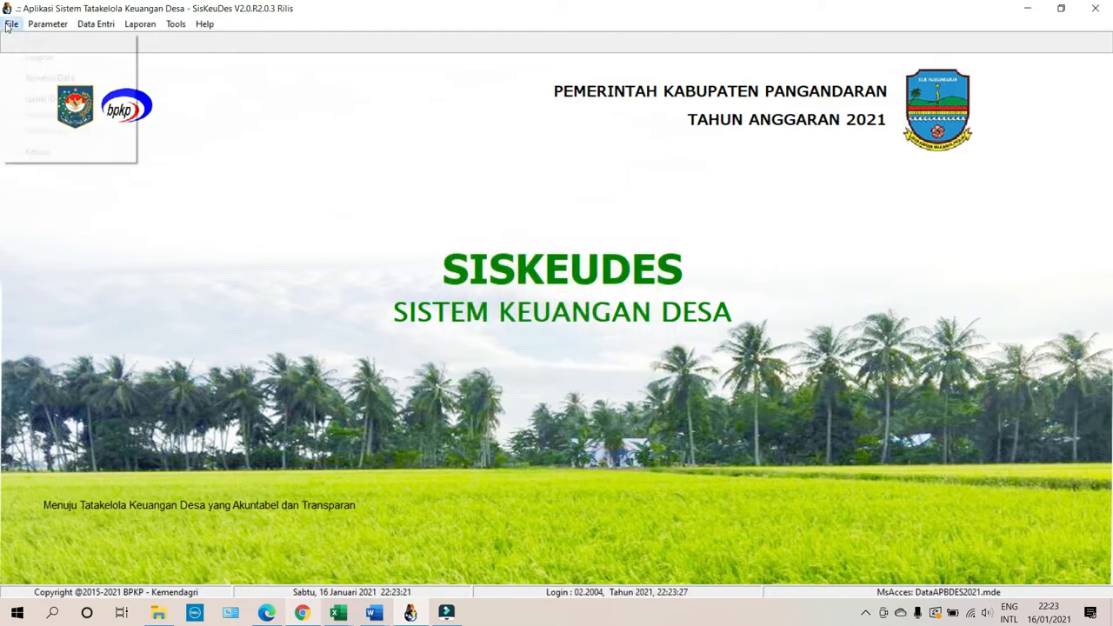
{"action": "mouse_move", "coordinate": [56, 27]}
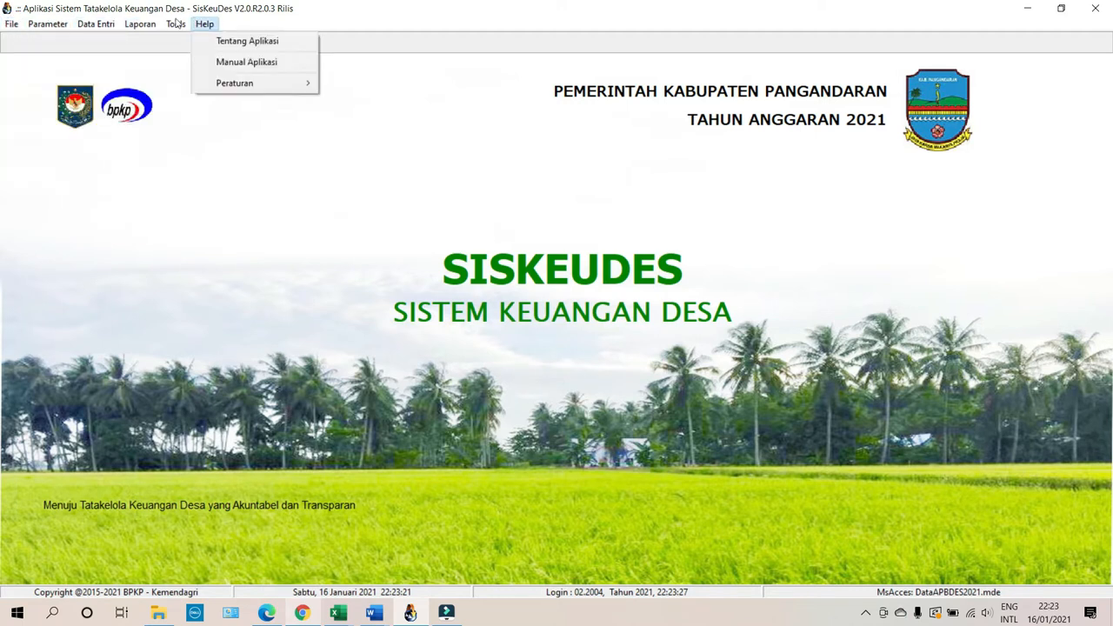
{"action": "mouse_move", "coordinate": [205, 23]}
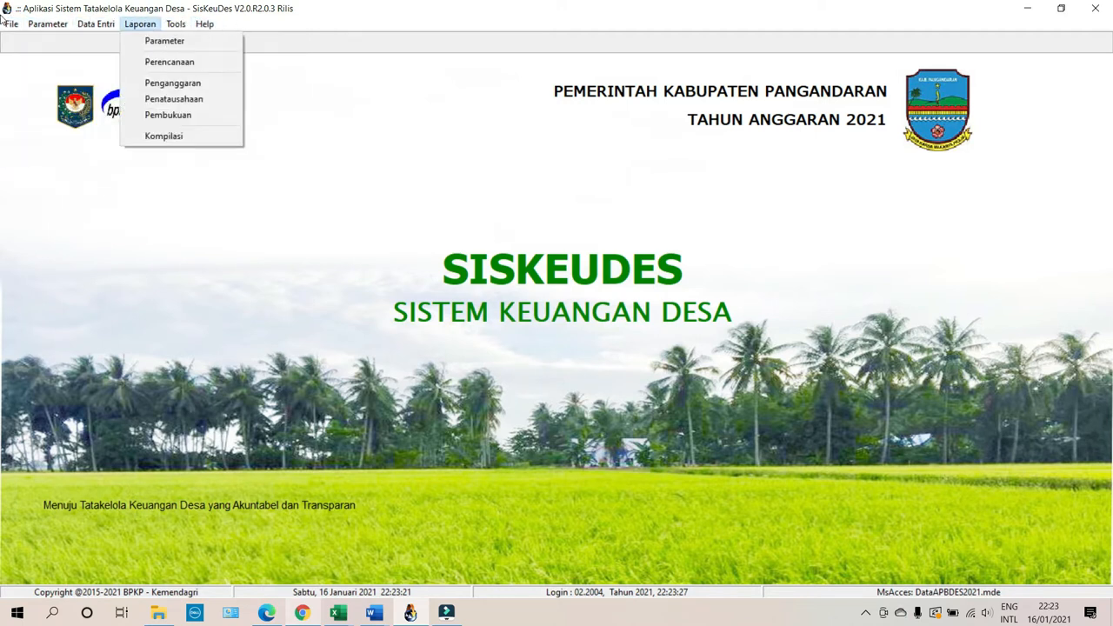
{"action": "mouse_move", "coordinate": [11, 24]}
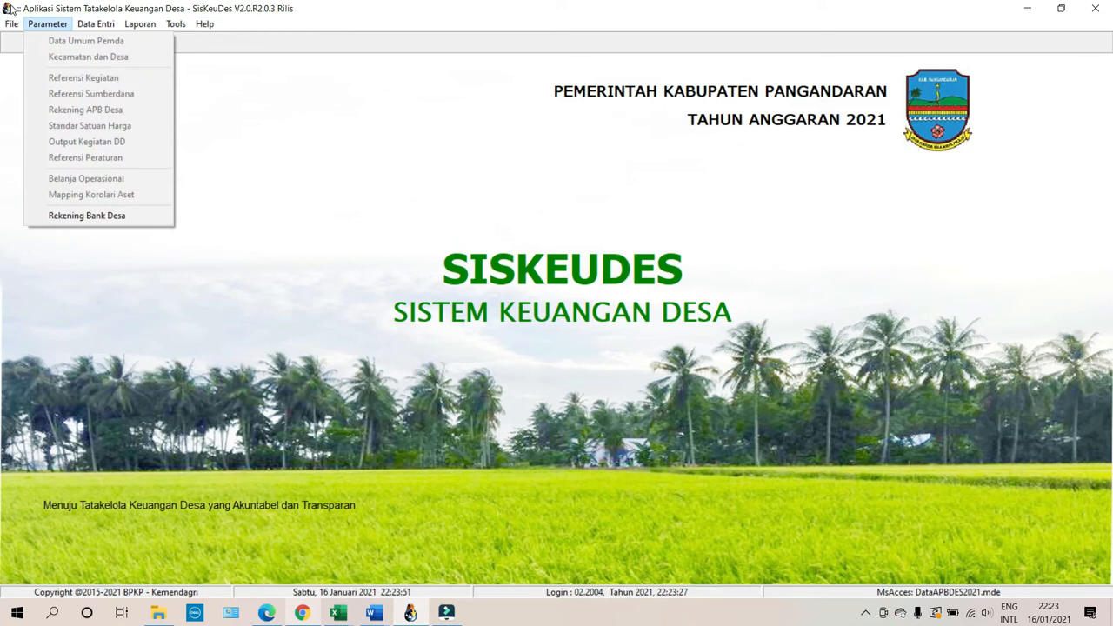
Choose Kertayasa in Kecamatan Cijulang as the working village and show its Rekening Kas Desa form.
{"action": "left_click", "coordinate": [59, 217]}
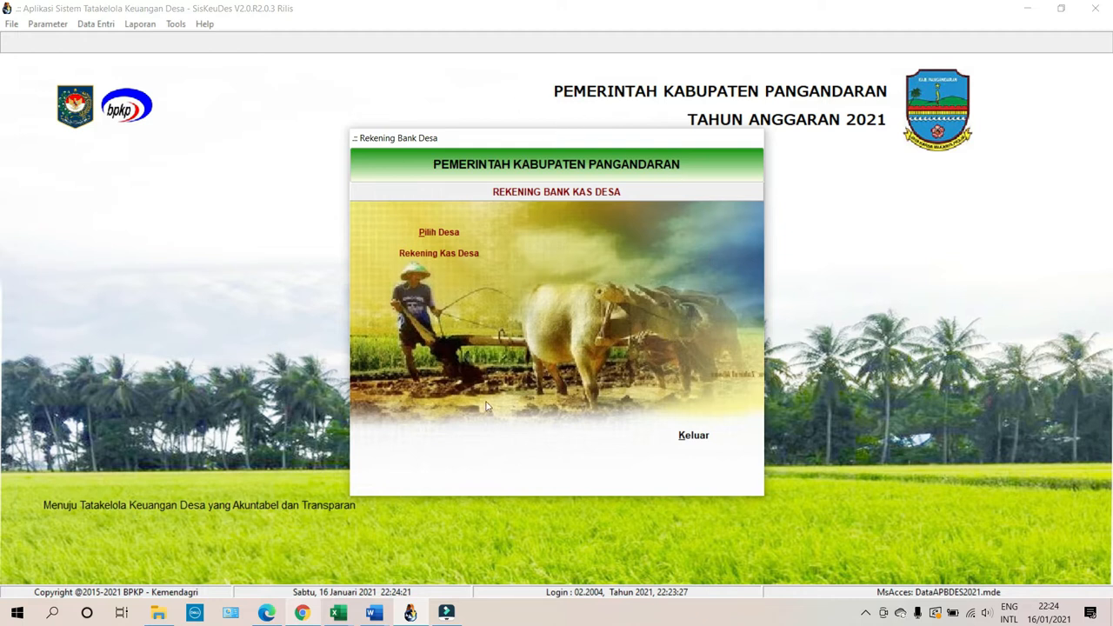
{"action": "left_click", "coordinate": [442, 232]}
{"action": "left_click", "coordinate": [509, 244]}
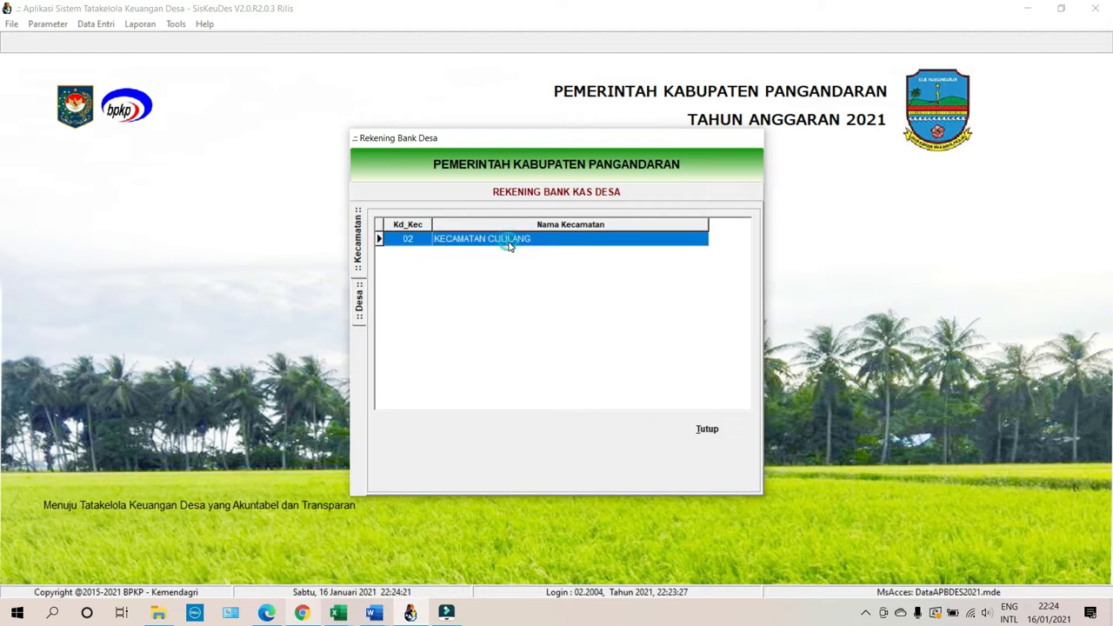
{"action": "double_click", "coordinate": [510, 244]}
{"action": "double_click", "coordinate": [507, 242]}
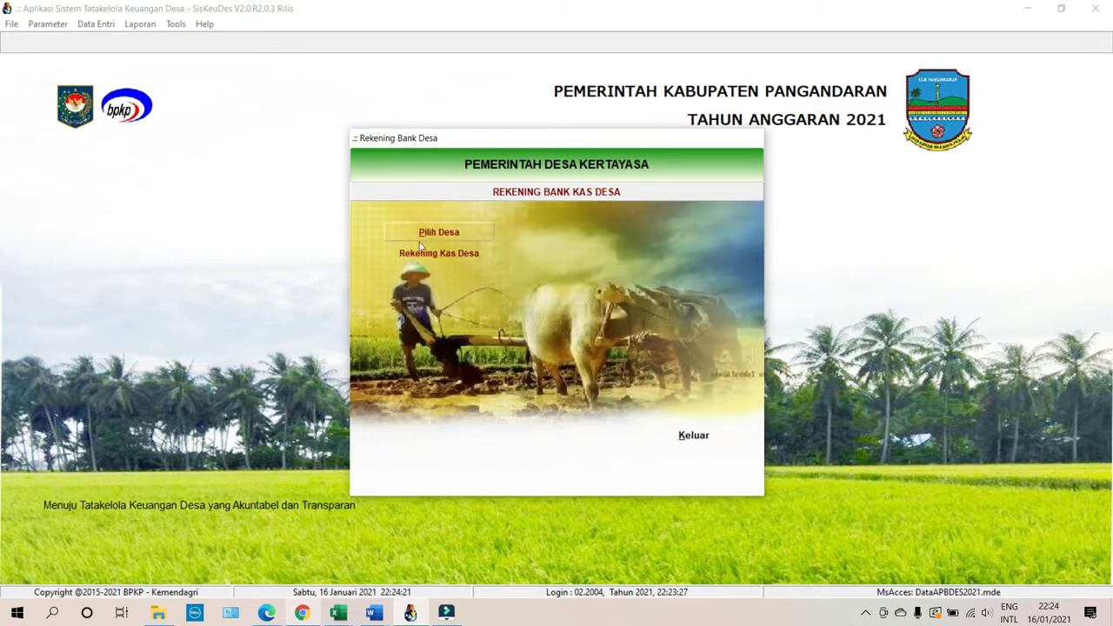
{"action": "left_click", "coordinate": [393, 254]}
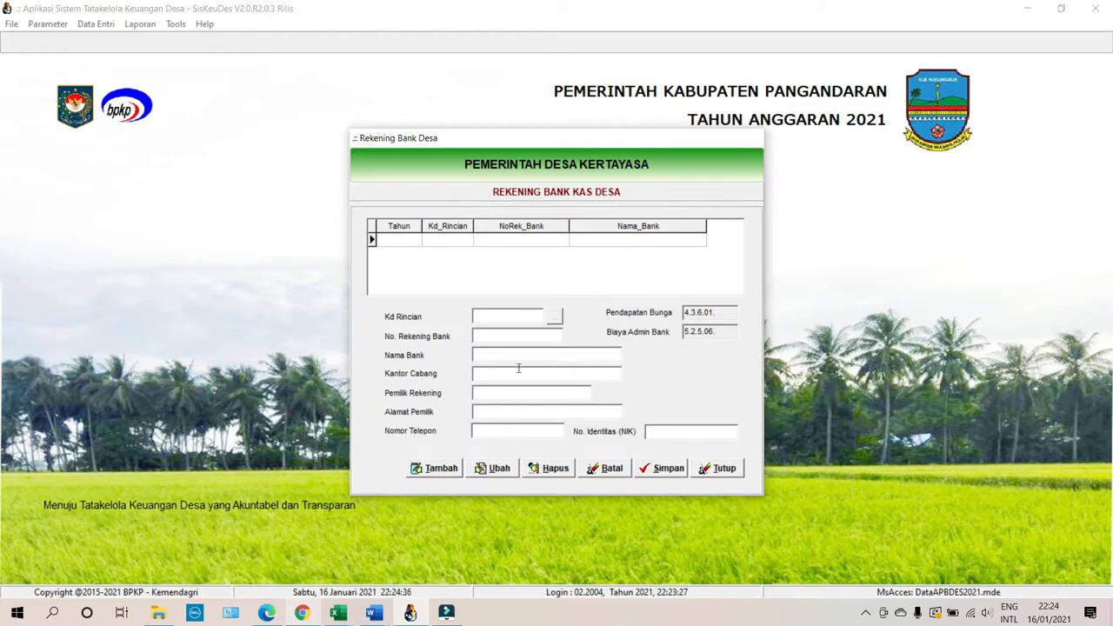
Add a new bank record with code 1.1.1.02 Rekening Kas Desa and enter the bank account number.
{"action": "left_click", "coordinate": [439, 470]}
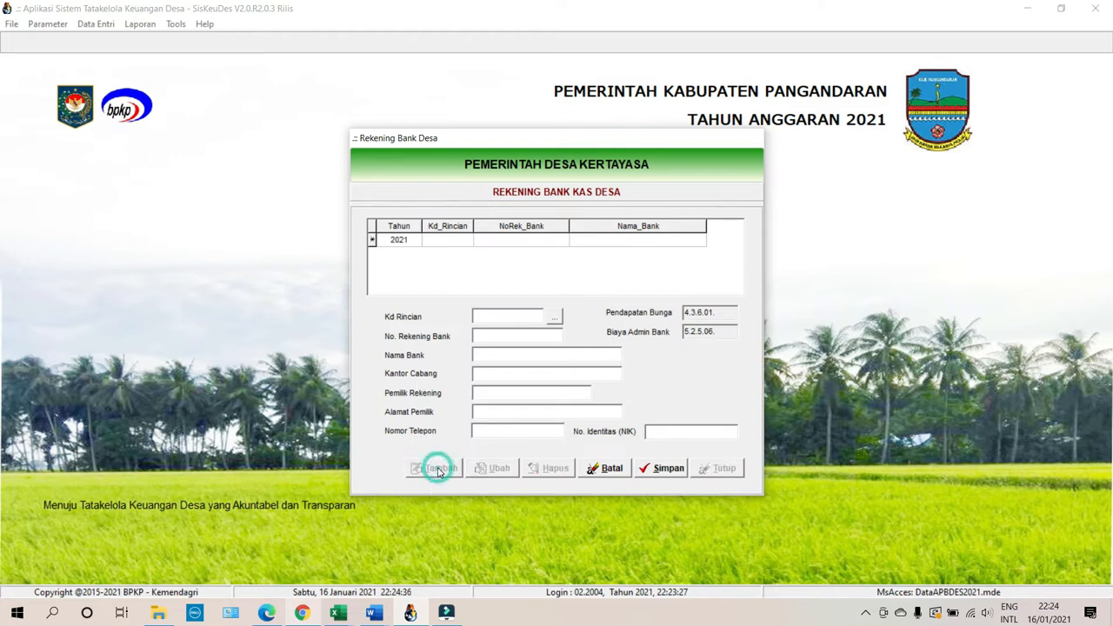
{"action": "left_click", "coordinate": [554, 318]}
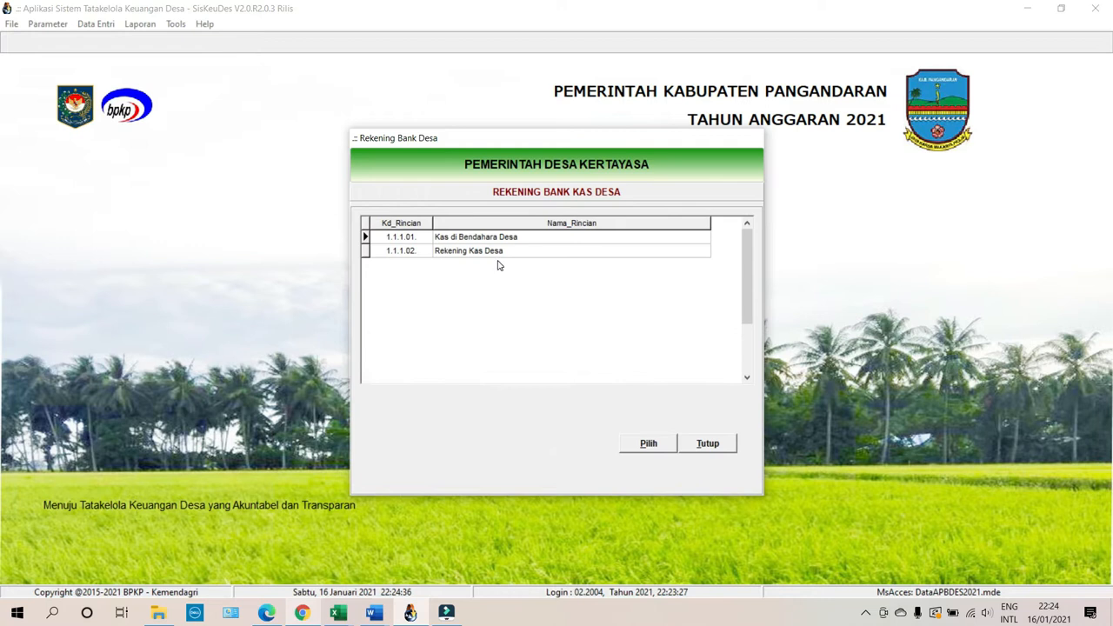
{"action": "left_click", "coordinate": [496, 254]}
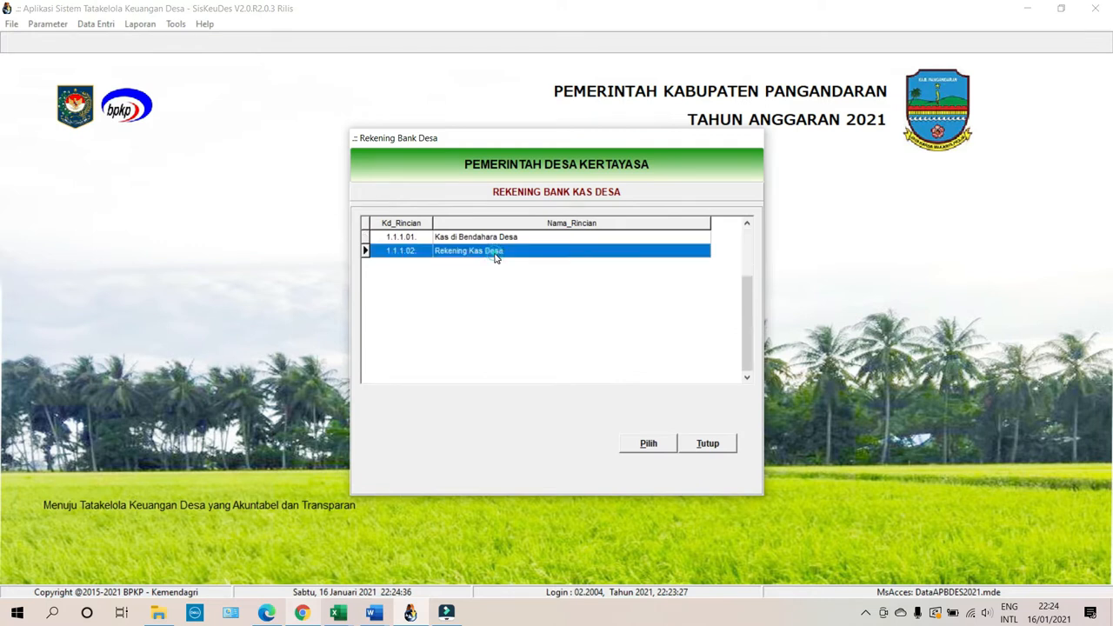
{"action": "left_click", "coordinate": [643, 443]}
{"action": "left_click", "coordinate": [506, 336]}
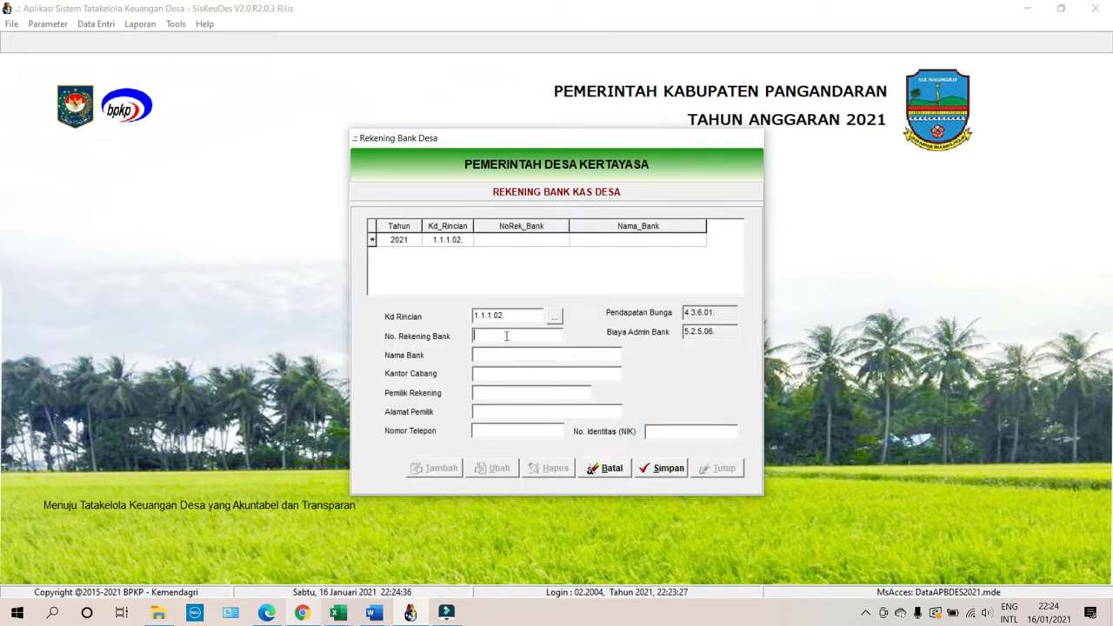
{"action": "key", "text": "Tab"}
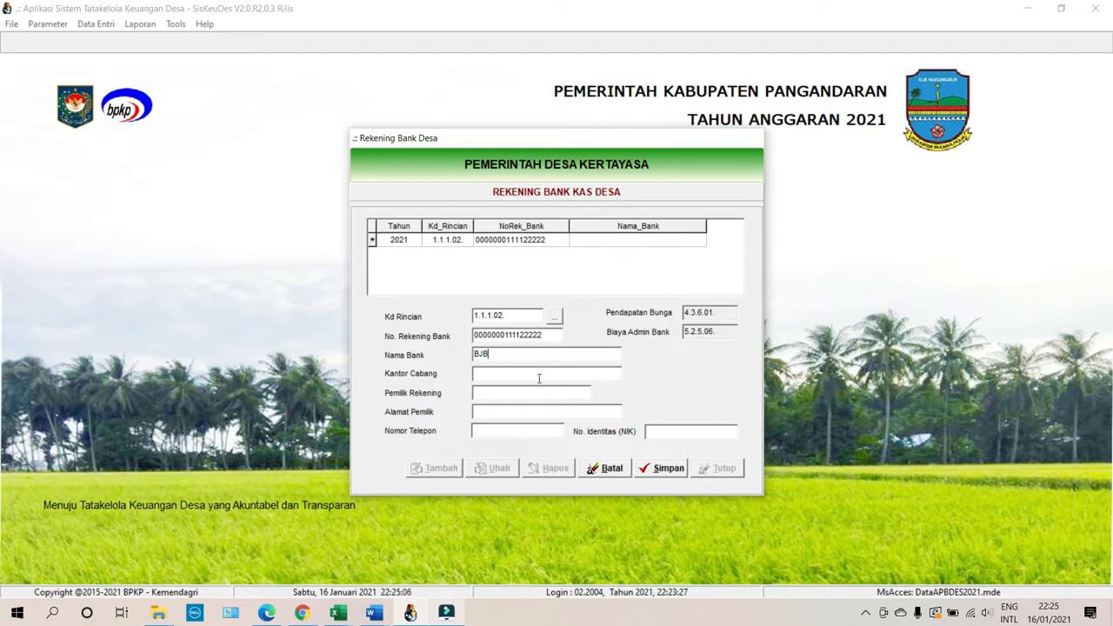
Fill in branch KC Pangandaran and account owner Pemdes Kertayasa.
{"action": "left_click", "coordinate": [520, 377]}
{"action": "type", "text": "KC Pangandaran"}
{"action": "left_click", "coordinate": [575, 391]}
{"action": "type", "text": "Pemdes Kert"}
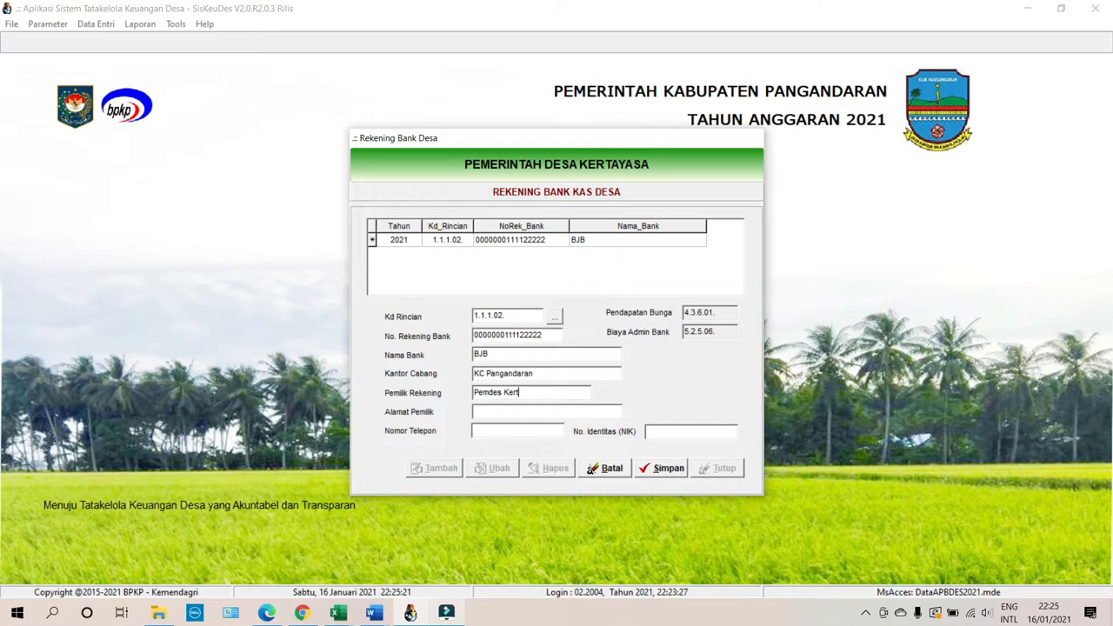
{"action": "type", "text": "ayasa"}
Enter owner address Kertayasa, the phone number and the owner's NIK identity number.
{"action": "left_click", "coordinate": [584, 409]}
{"action": "type", "text": "K"}
{"action": "type", "text": "ertaya"}
{"action": "type", "text": "08"}
{"action": "type", "text": "978654"}
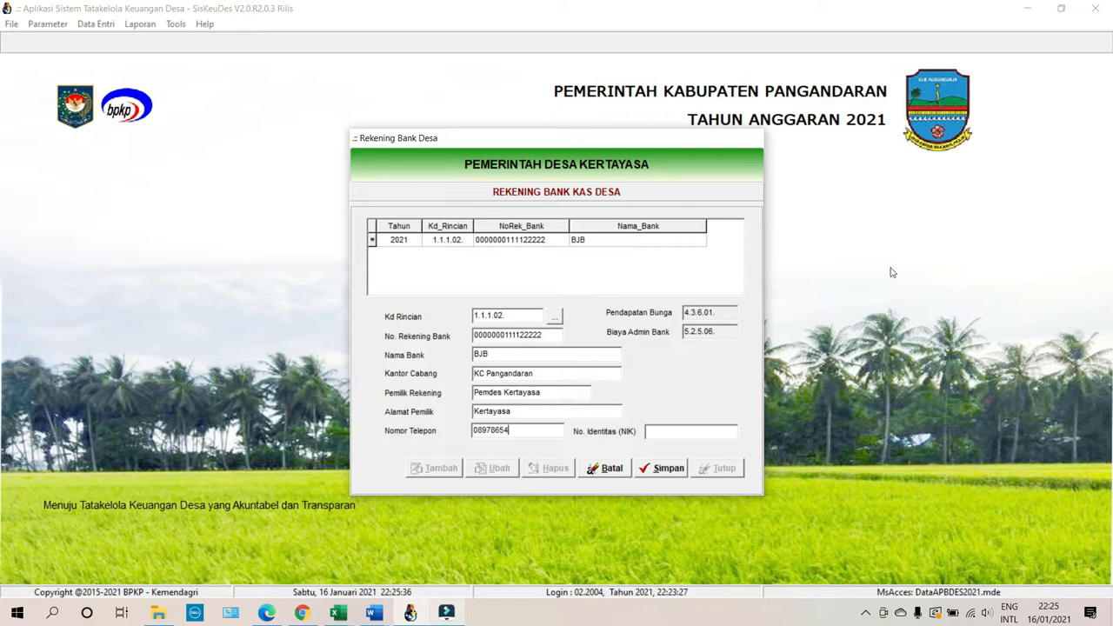
{"action": "left_click", "coordinate": [737, 430]}
{"action": "key", "text": "Left"}
{"action": "key", "text": "Left"}
{"action": "key", "text": "Left"}
{"action": "key", "text": "Left"}
{"action": "key", "text": "Left"}
{"action": "key", "text": "Left"}
{"action": "key", "text": "Left"}
{"action": "key", "text": "Left"}
{"action": "key", "text": "Left"}
{"action": "key", "text": "Left"}
{"action": "key", "text": "Left"}
{"action": "key", "text": "Left"}
{"action": "key", "text": "Left"}
{"action": "key", "text": "Left"}
{"action": "key", "text": "Left"}
Set interest income account 4.3.6.01. and bank admin fee account 5.2.5.06.
{"action": "left_click_drag", "start_coordinate": [728, 314], "coordinate": [683, 317]}
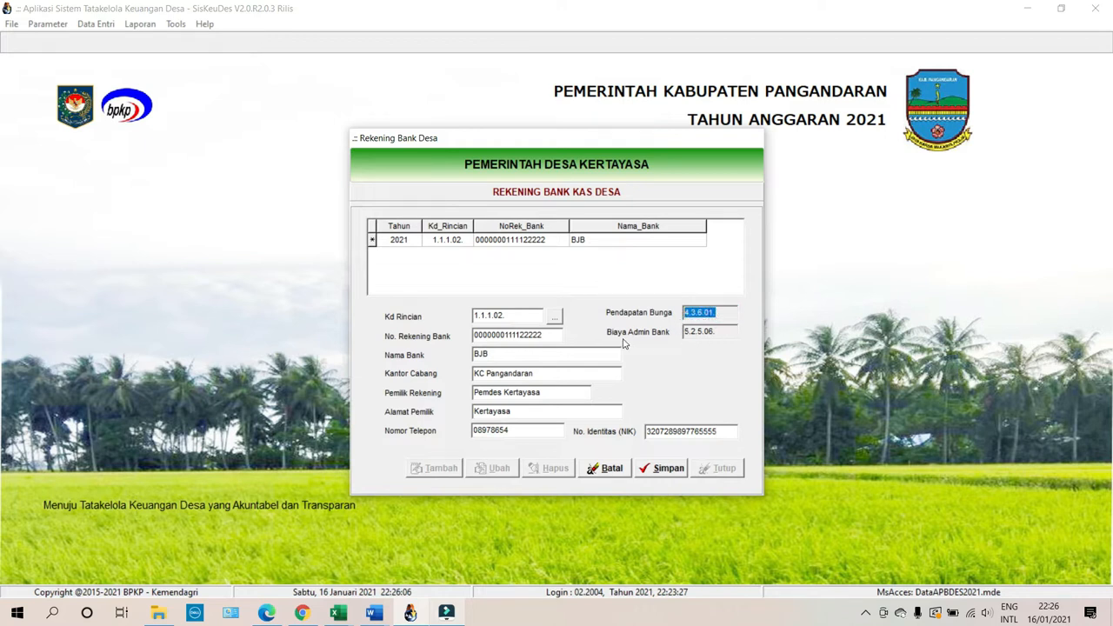
{"action": "left_click_drag", "start_coordinate": [731, 331], "coordinate": [683, 333]}
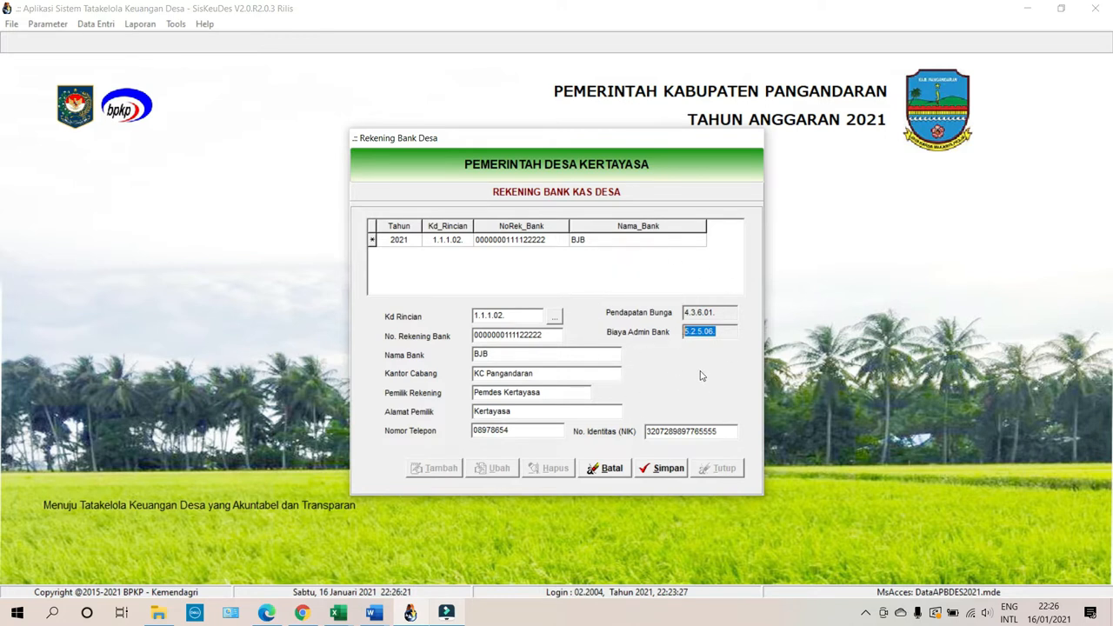
{"action": "left_click", "coordinate": [725, 331]}
Save the BJB village bank account record and close the form.
{"action": "left_click", "coordinate": [679, 475]}
{"action": "left_click", "coordinate": [712, 467]}
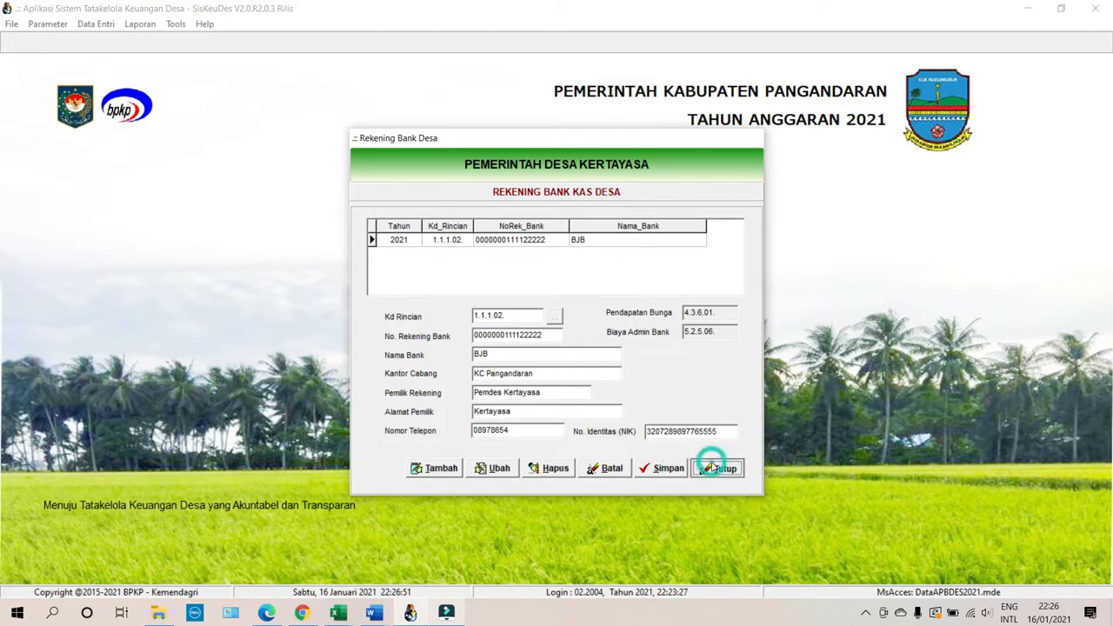
{"action": "left_click", "coordinate": [696, 436]}
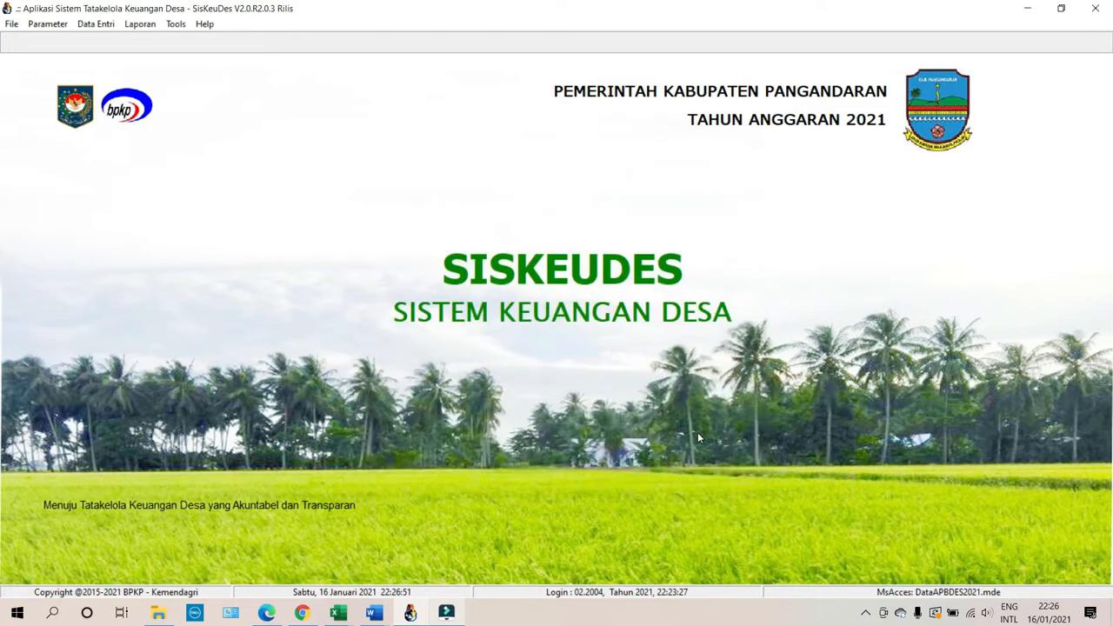
Show the Perencanaan choices under Data Entri, including Data Umum dan RPJM Desa.
{"action": "left_click", "coordinate": [112, 30]}
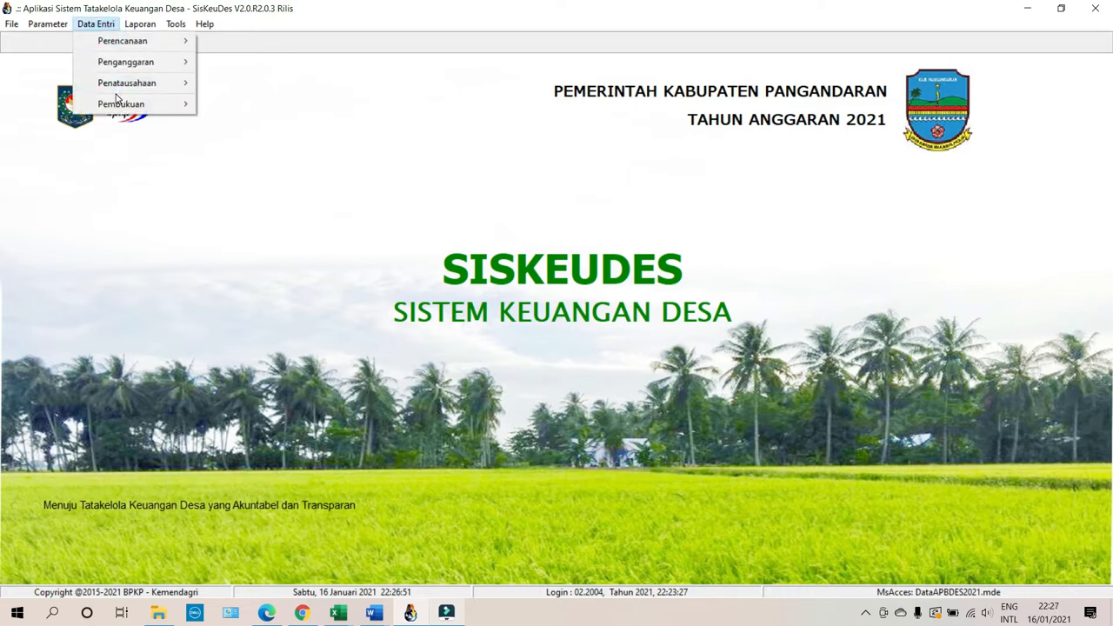
{"action": "left_click", "coordinate": [63, 13]}
{"action": "left_click", "coordinate": [48, 24]}
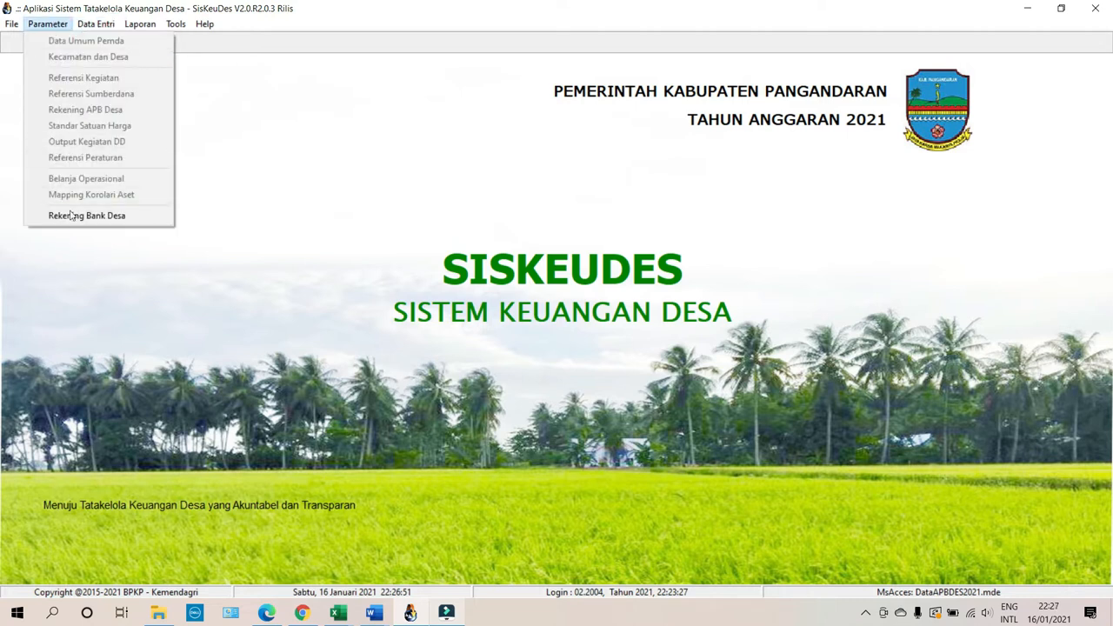
{"action": "mouse_move", "coordinate": [84, 26]}
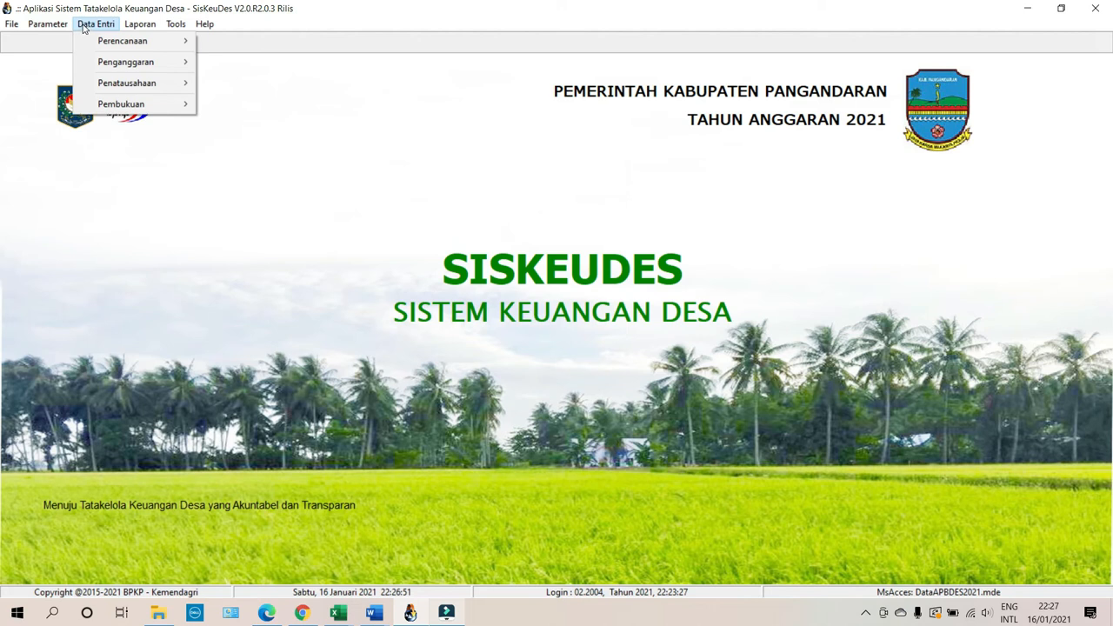
Review the general village data with budget status AWAL and the activity executors list, then exit.
{"action": "mouse_move", "coordinate": [178, 41]}
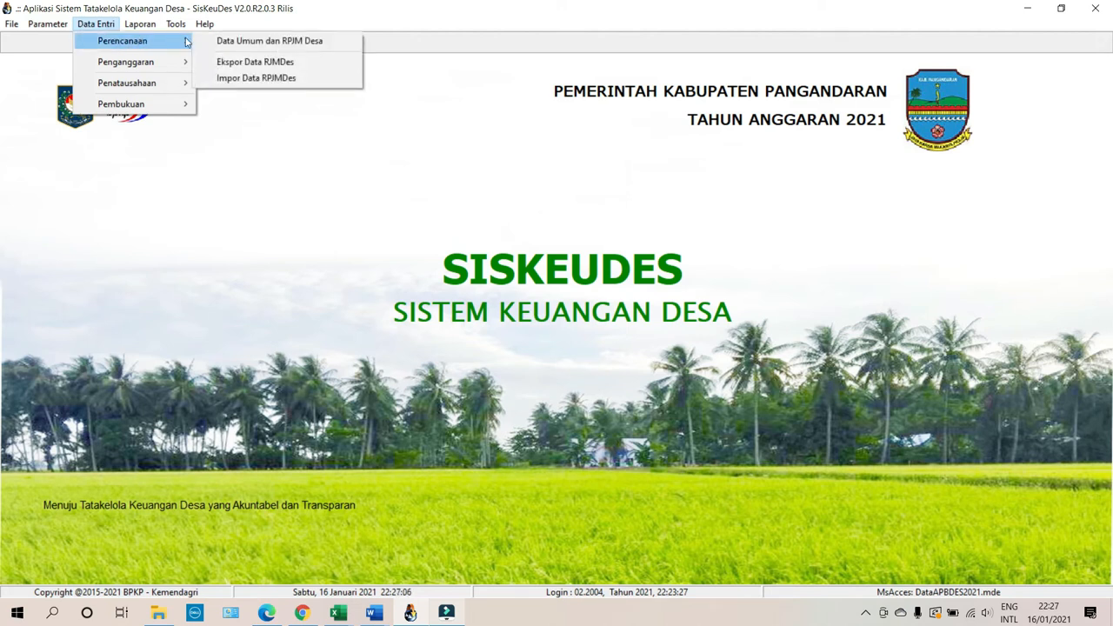
{"action": "left_click", "coordinate": [256, 41]}
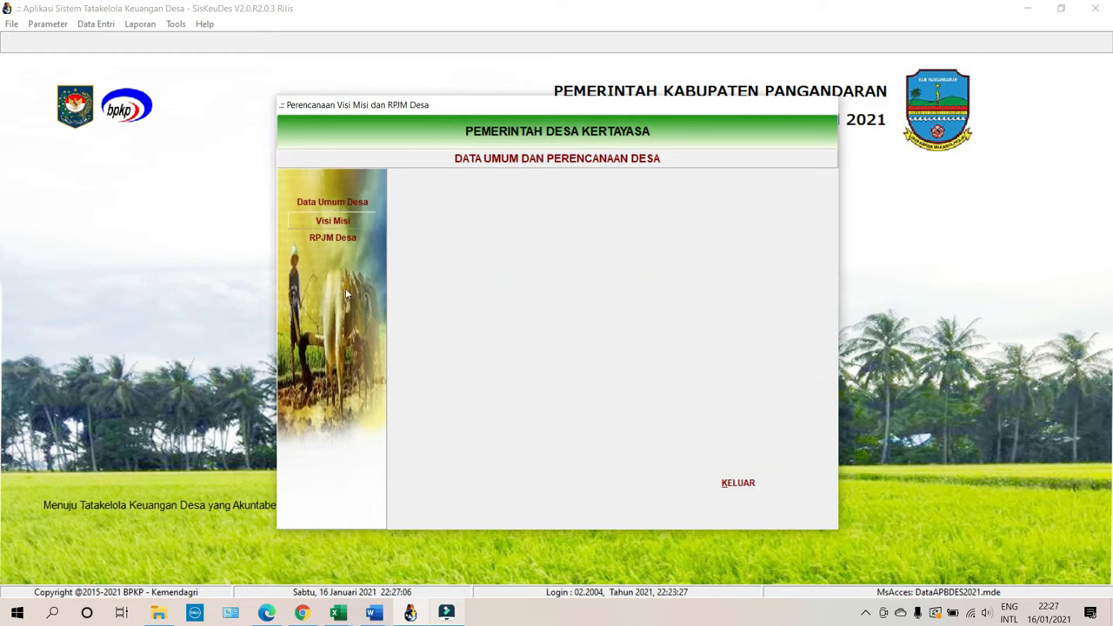
{"action": "left_click", "coordinate": [343, 205]}
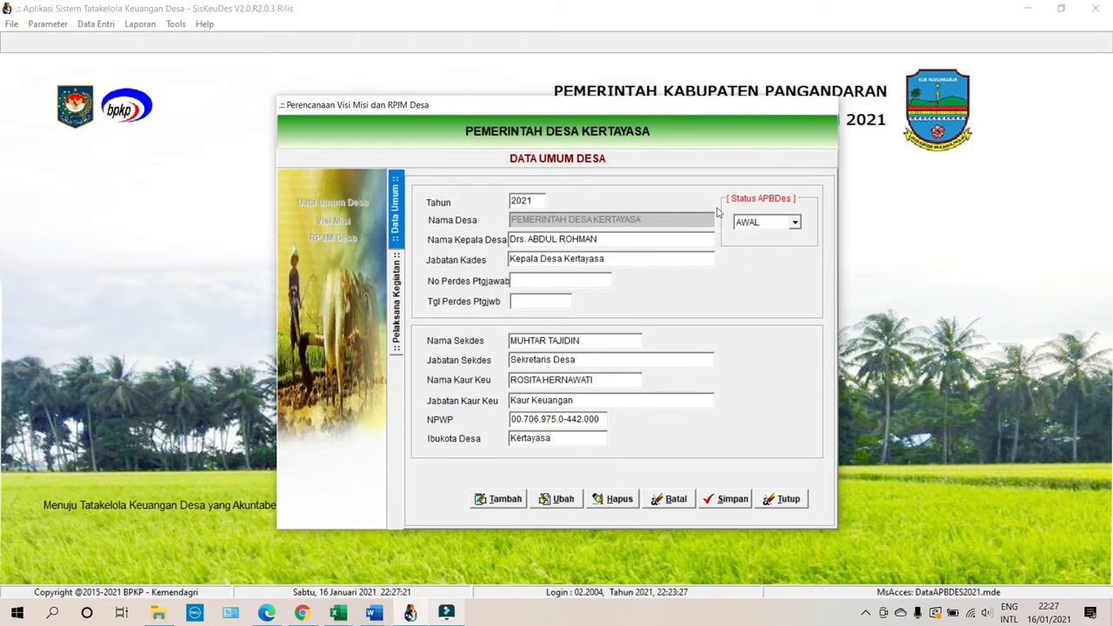
{"action": "left_click", "coordinate": [778, 225]}
{"action": "left_click", "coordinate": [778, 228]}
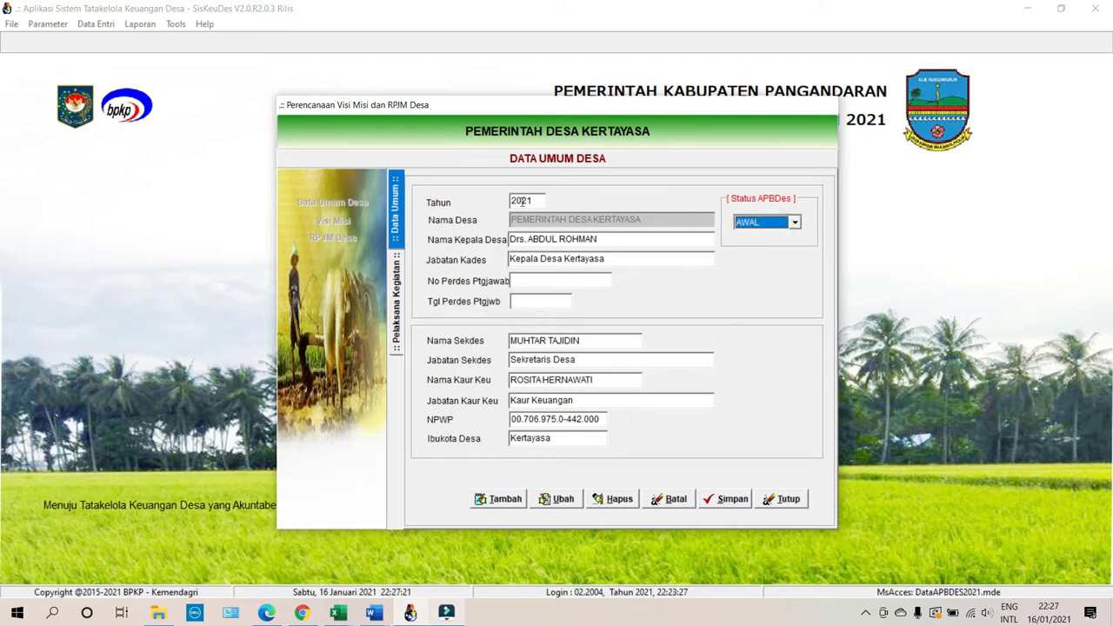
{"action": "left_click", "coordinate": [395, 297]}
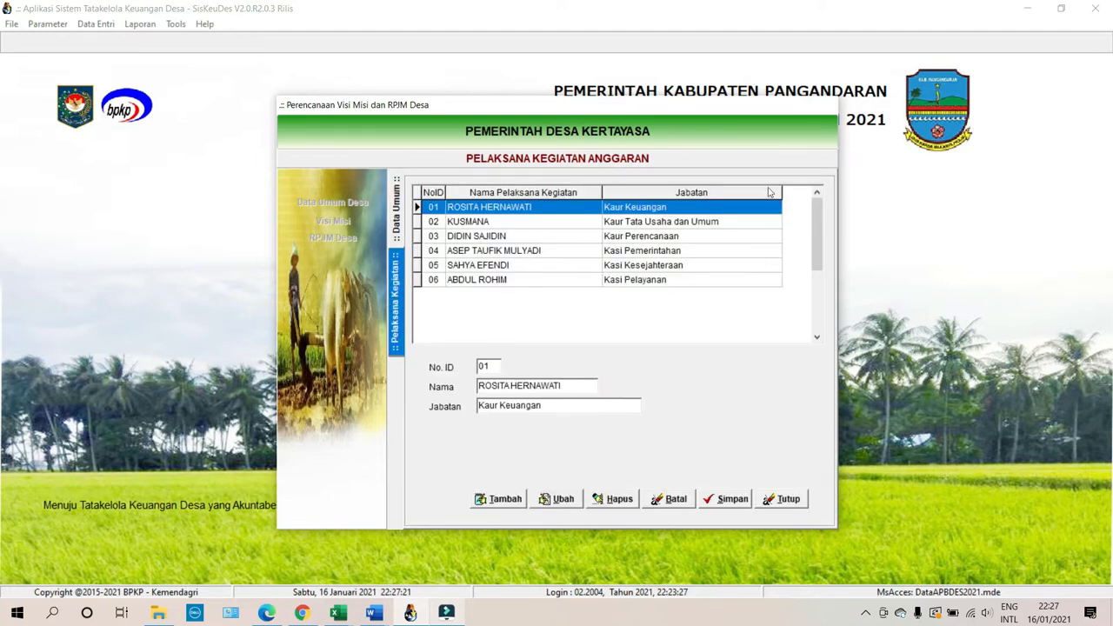
{"action": "left_click", "coordinate": [792, 502]}
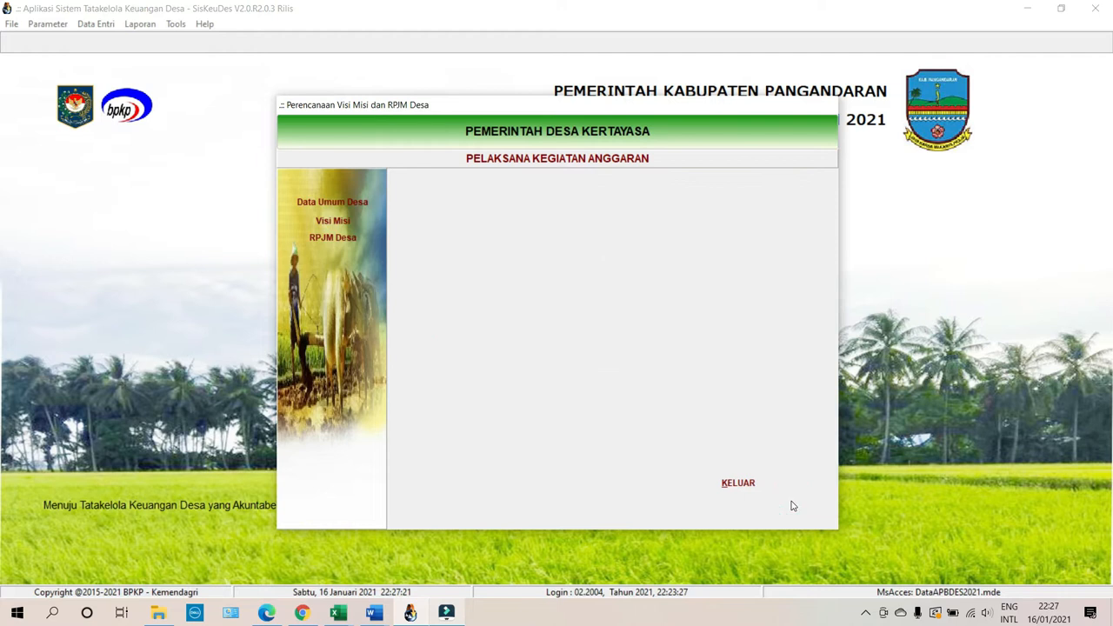
{"action": "left_click", "coordinate": [741, 485]}
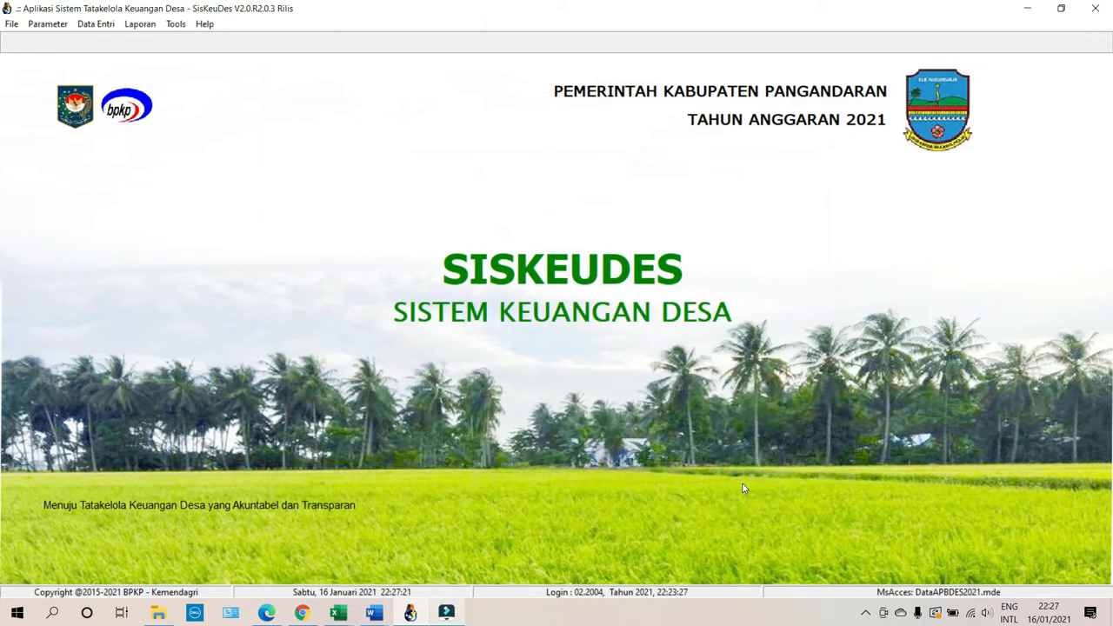
Reopen Data Umum dan RPJM Desa, check the general data again, and open the Visi Misi data.
{"action": "left_click", "coordinate": [95, 24]}
{"action": "mouse_move", "coordinate": [148, 43]}
{"action": "left_click", "coordinate": [253, 41]}
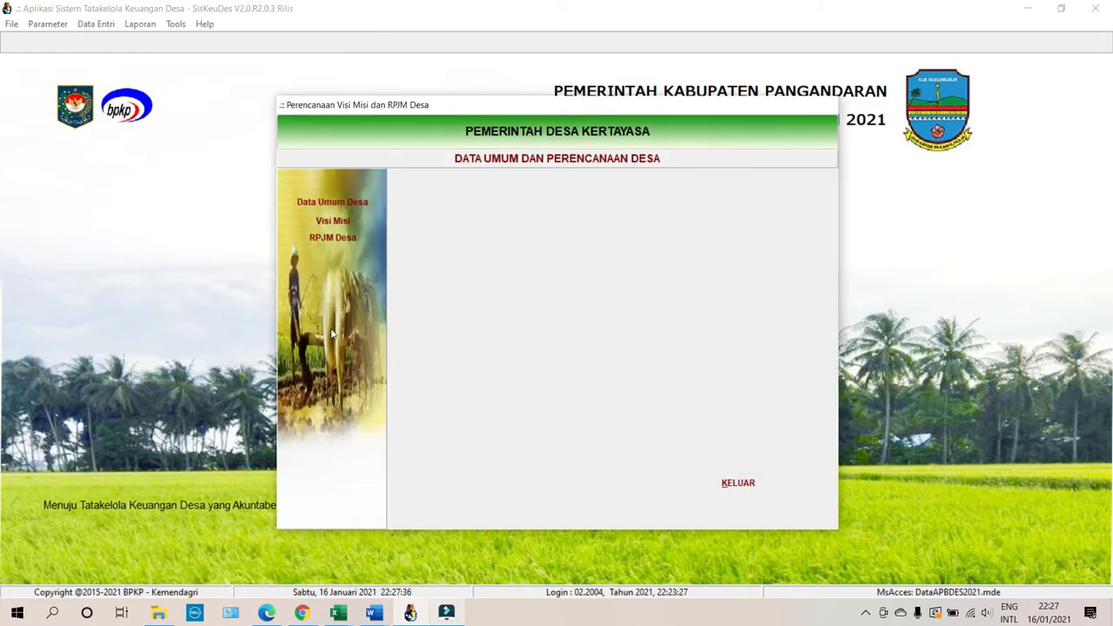
{"action": "left_click", "coordinate": [317, 205]}
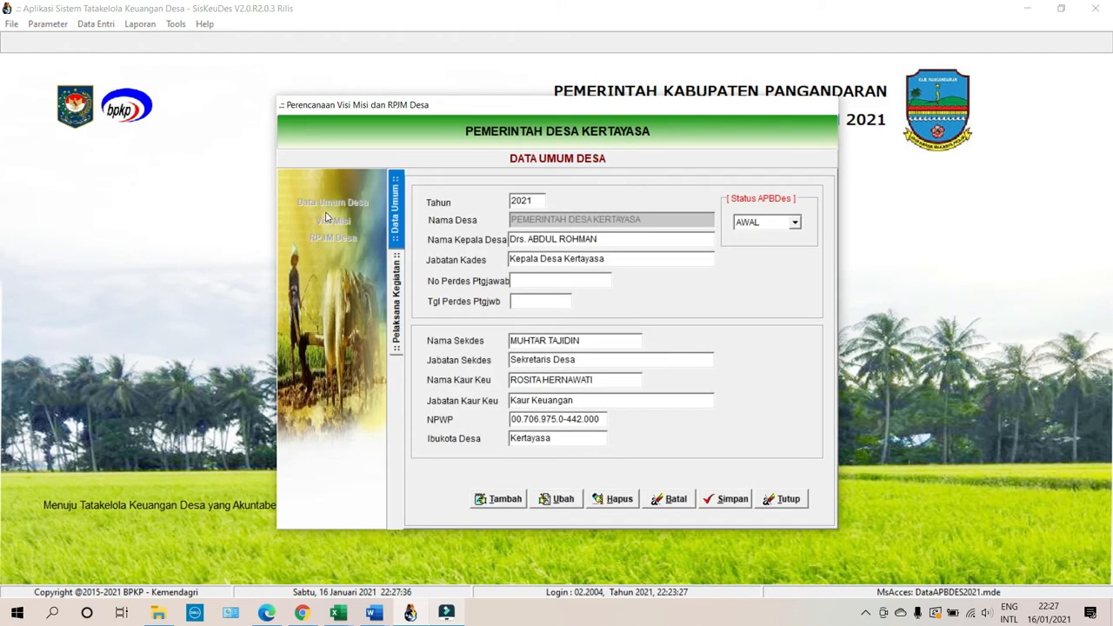
{"action": "left_click", "coordinate": [763, 499]}
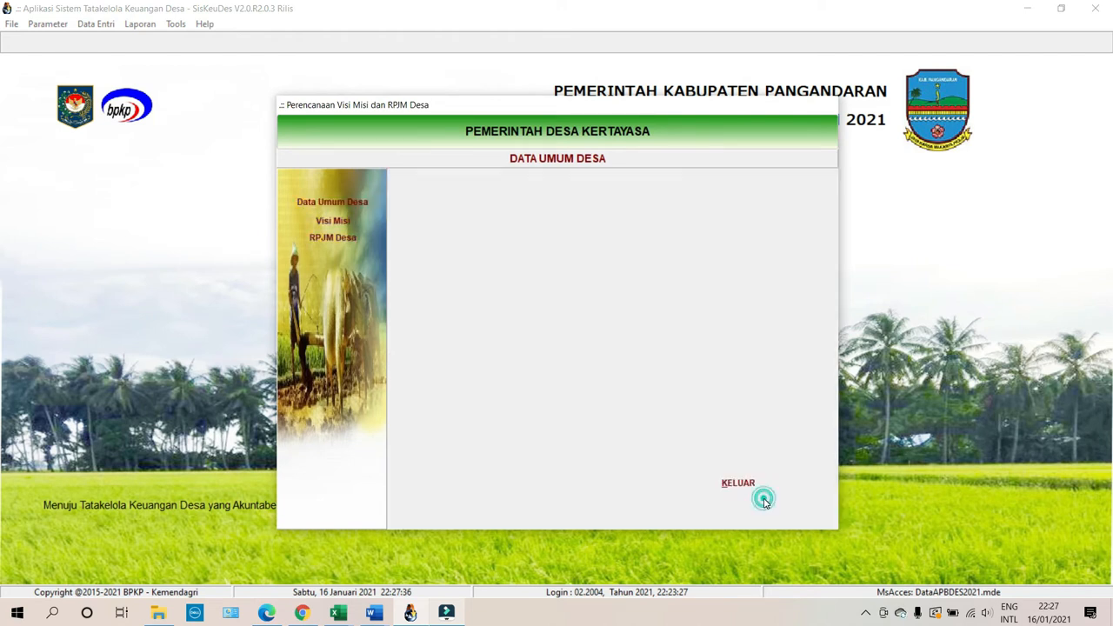
{"action": "left_click", "coordinate": [337, 220]}
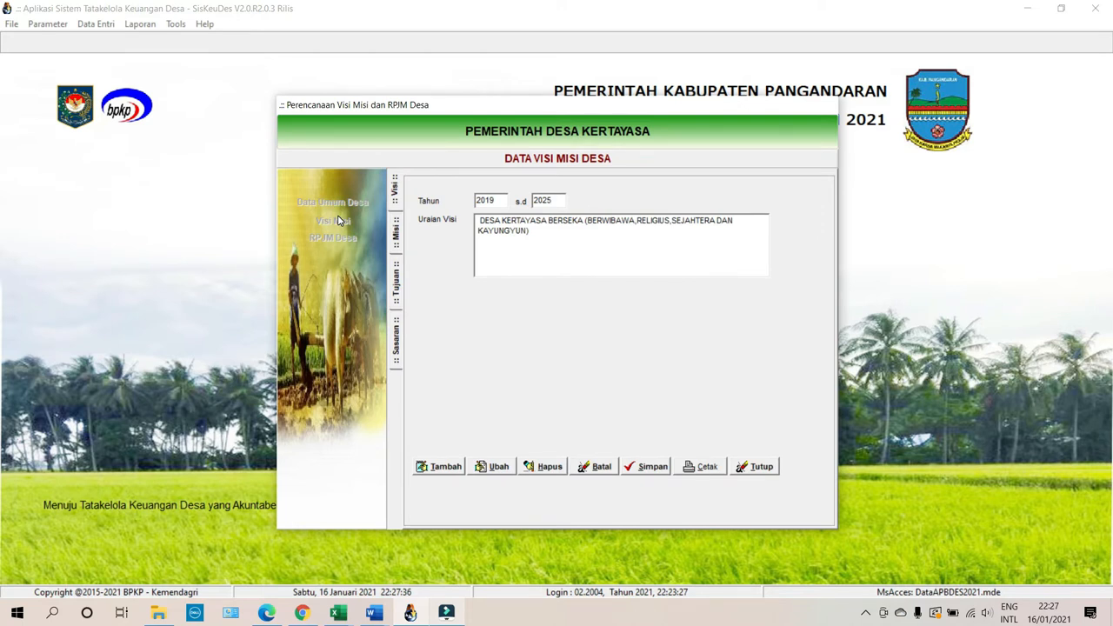
Preview the 8-page DATA VISI DAN MISI DESA report through to its last page and close it.
{"action": "left_click", "coordinate": [706, 467]}
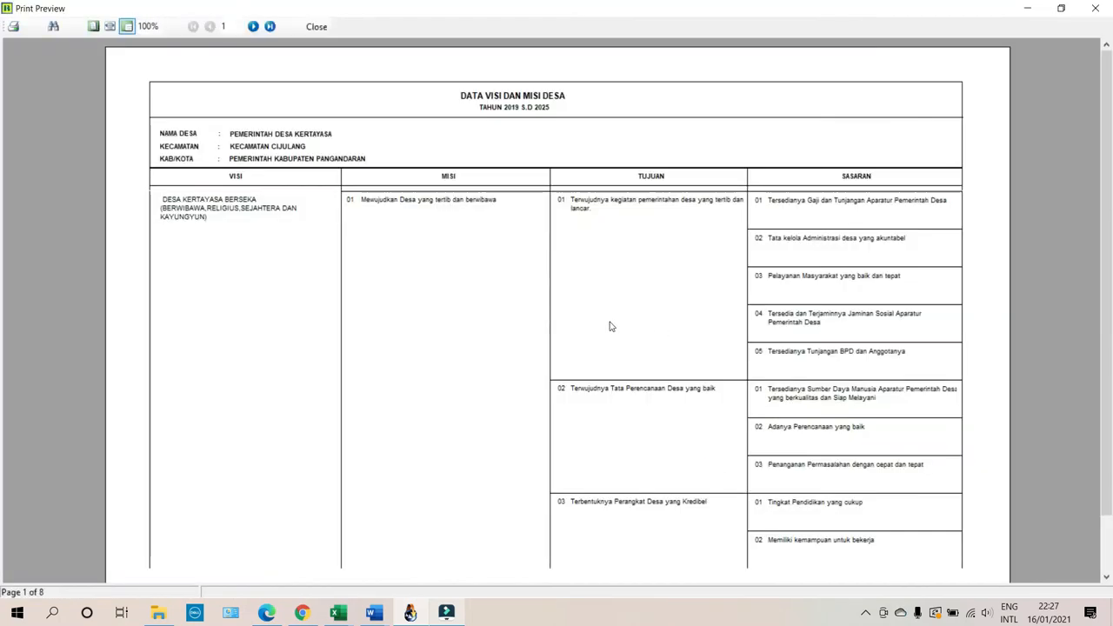
{"action": "scroll", "coordinate": [608, 326], "scroll_direction": "down", "scroll_amount": 1}
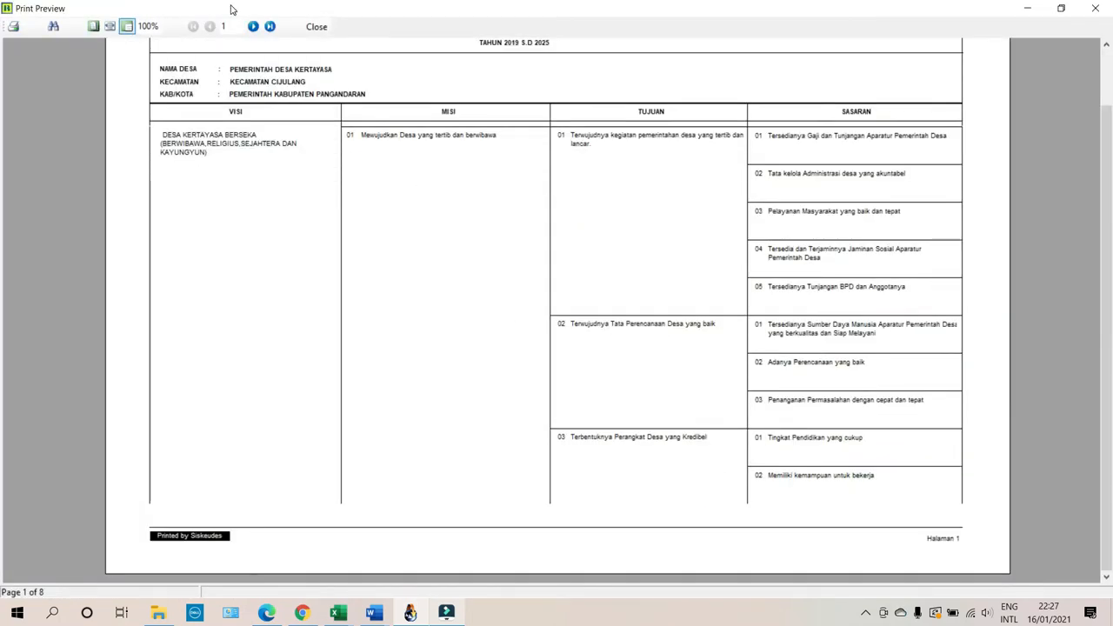
{"action": "left_click", "coordinate": [253, 27]}
{"action": "left_click", "coordinate": [269, 27]}
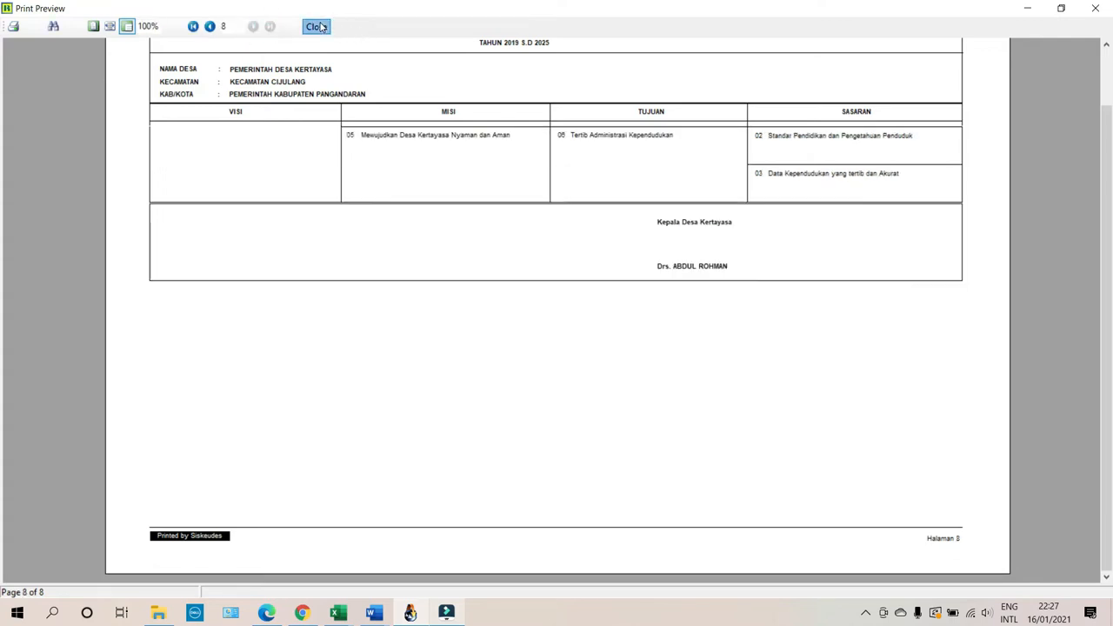
{"action": "left_click", "coordinate": [318, 27]}
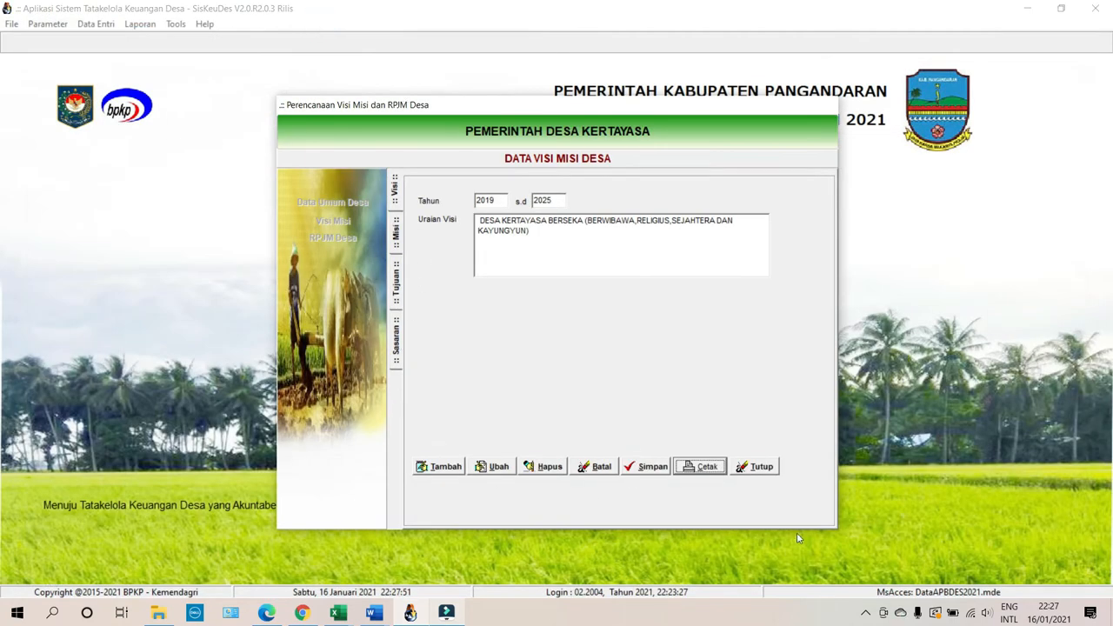
Open the RPJM activity plan and select the Penyediaan Tunjangan BPD activity in the first sub-sector.
{"action": "left_click", "coordinate": [757, 466]}
{"action": "left_click", "coordinate": [333, 238]}
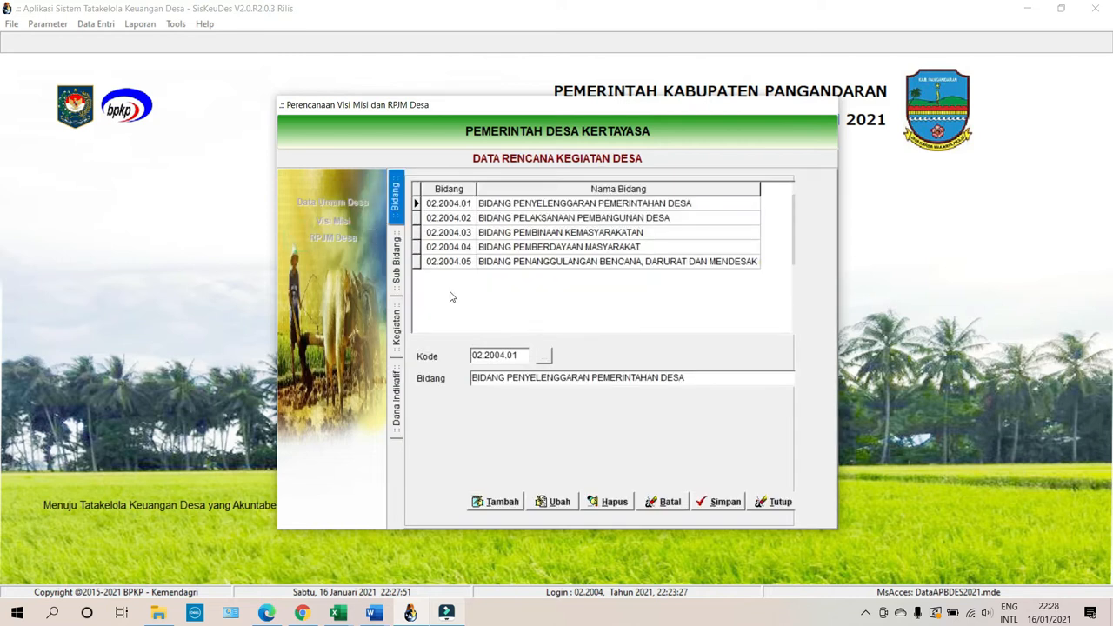
{"action": "left_click", "coordinate": [397, 402]}
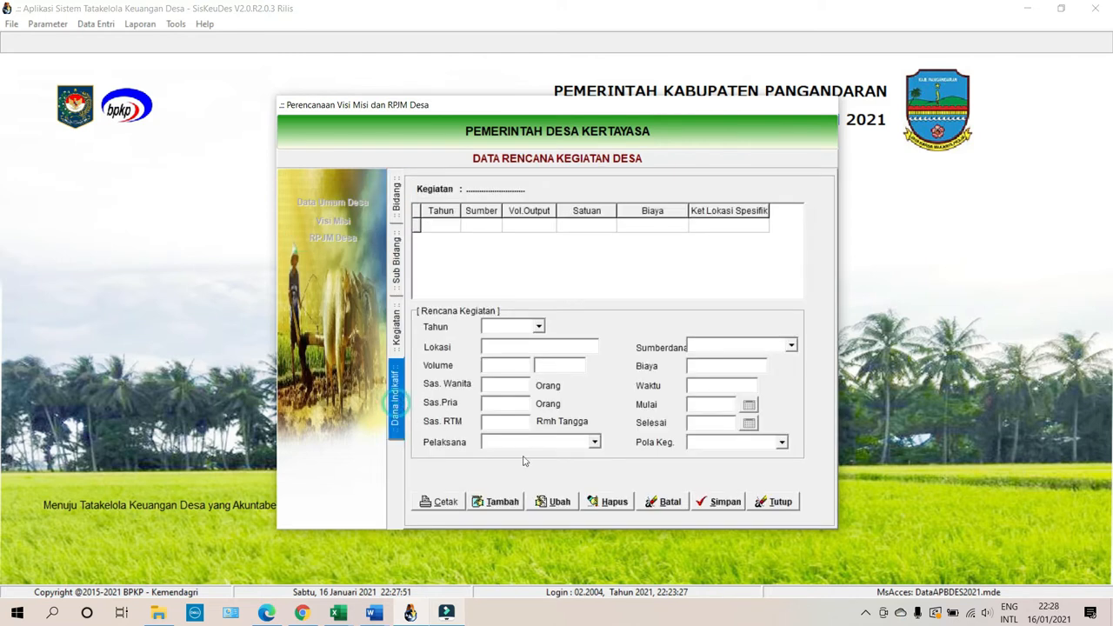
{"action": "left_click", "coordinate": [397, 335]}
{"action": "left_click", "coordinate": [647, 352]}
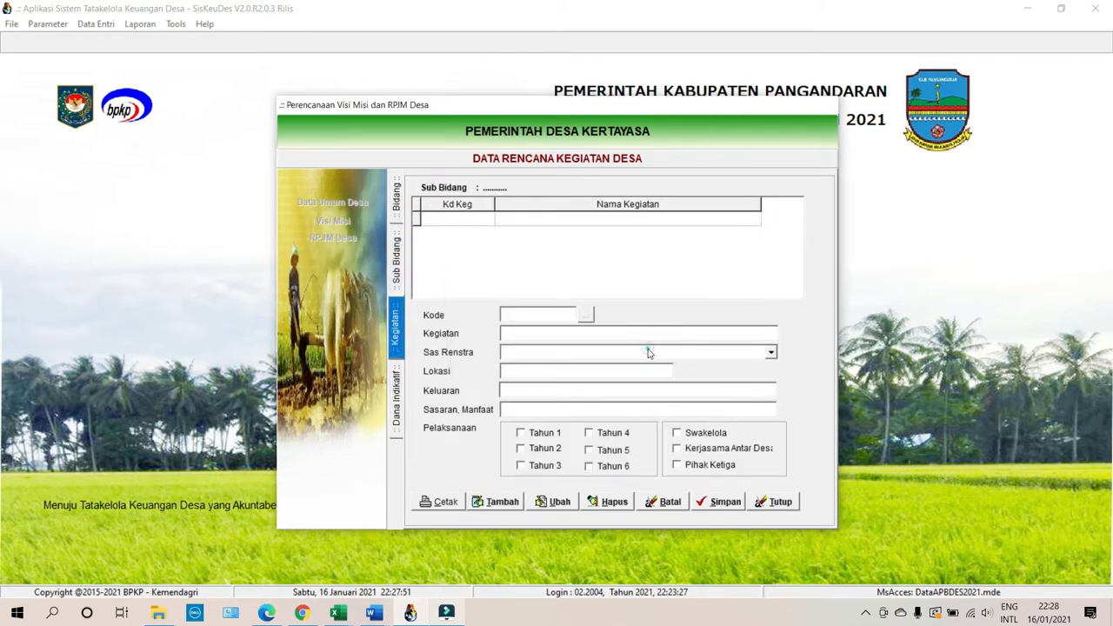
{"action": "left_click", "coordinate": [396, 277]}
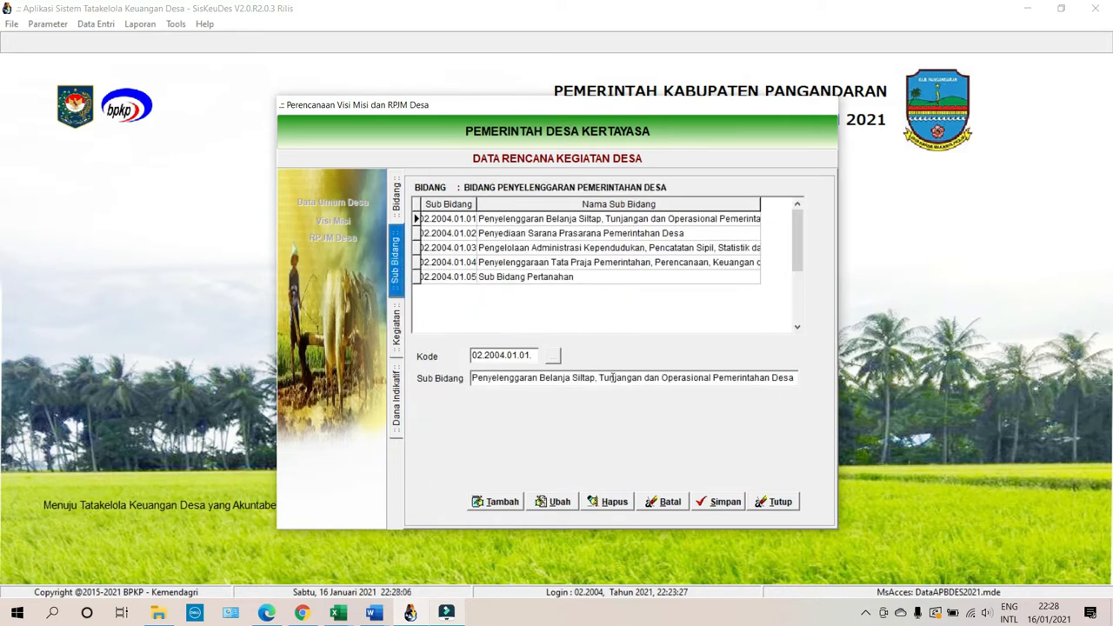
{"action": "left_click", "coordinate": [397, 332]}
{"action": "left_click", "coordinate": [477, 277]}
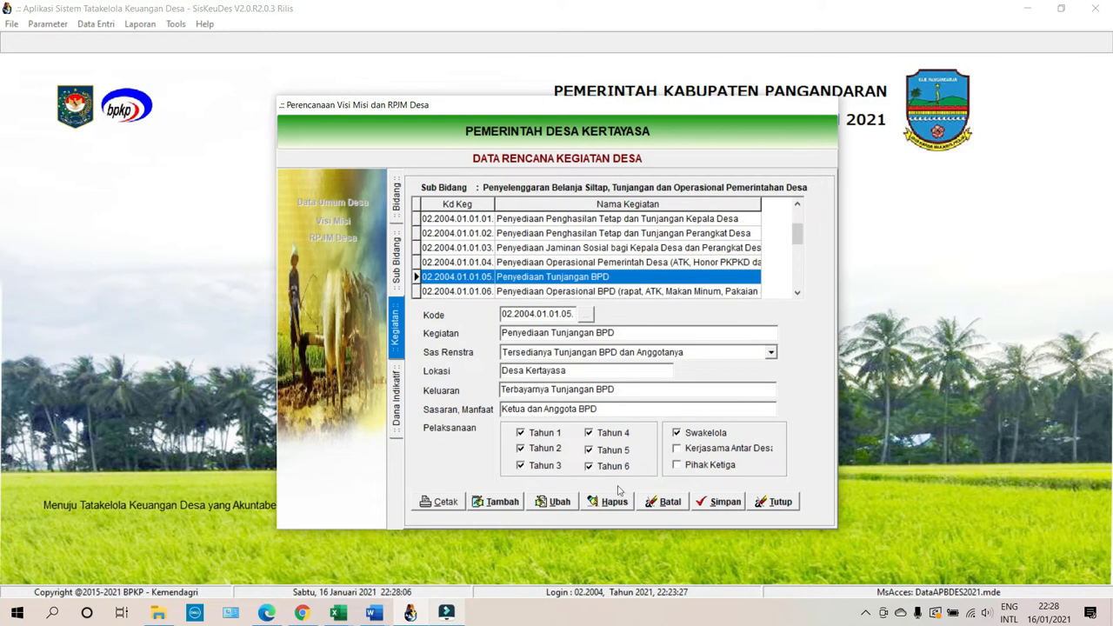
Preview the RPJM Desa report to its totals page (3.175.612.570,00) and close it.
{"action": "left_click", "coordinate": [439, 502]}
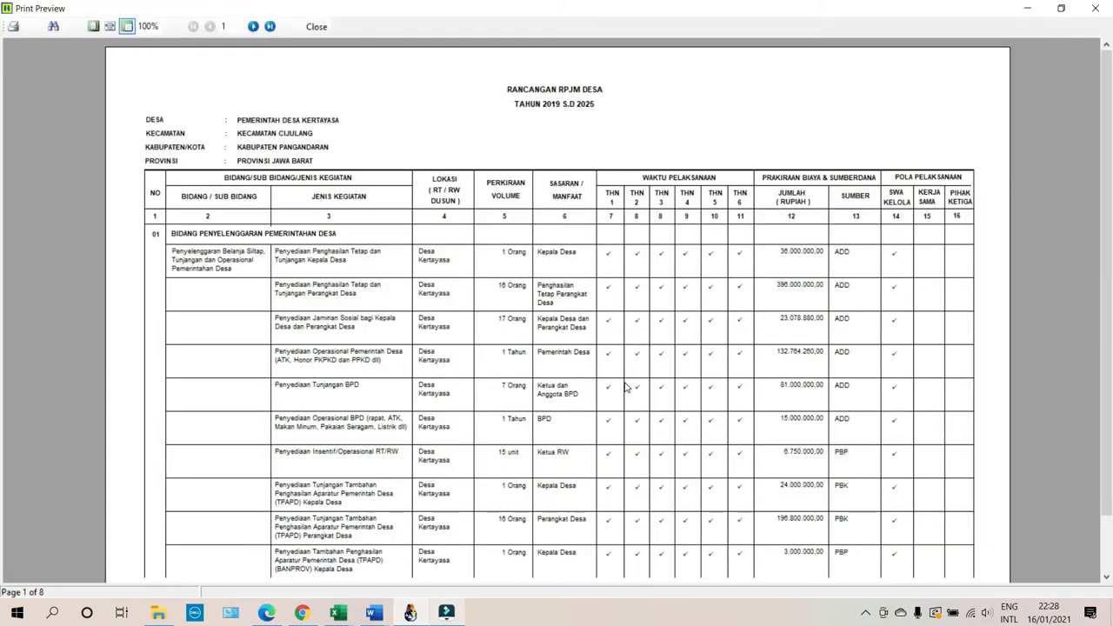
{"action": "scroll", "coordinate": [626, 387], "scroll_direction": "down", "scroll_amount": 1}
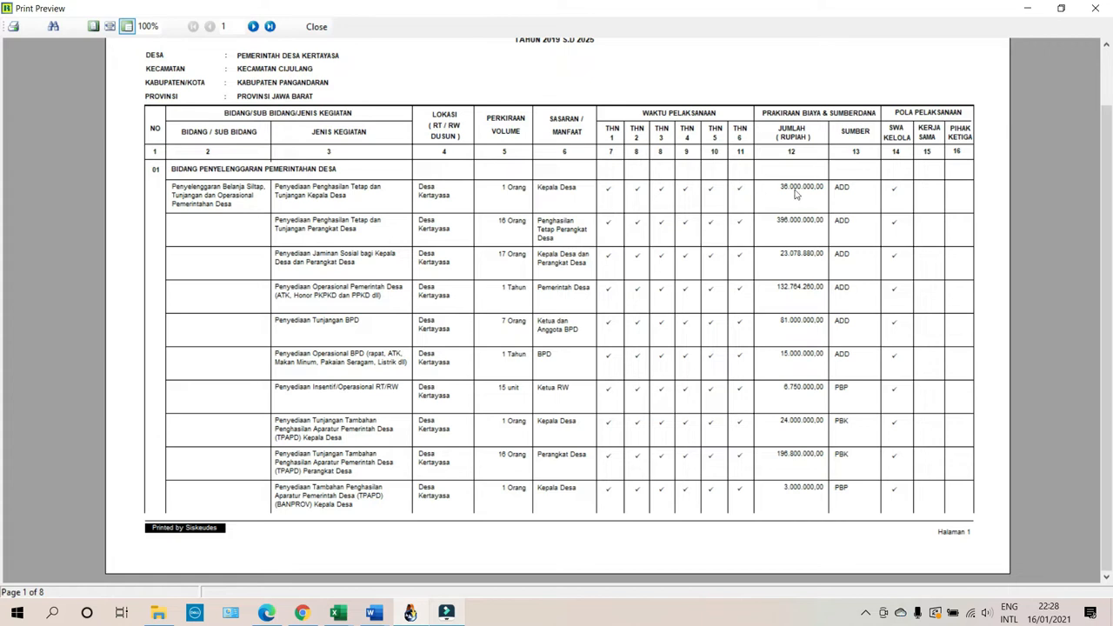
{"action": "left_click", "coordinate": [254, 26]}
{"action": "left_click", "coordinate": [269, 26]}
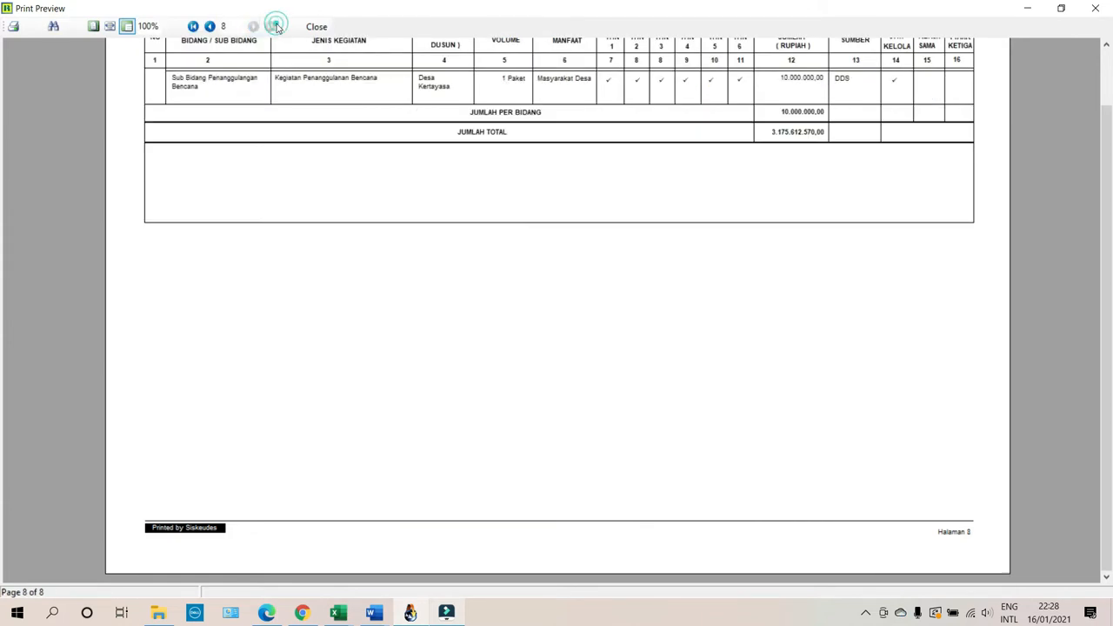
{"action": "left_click", "coordinate": [319, 26]}
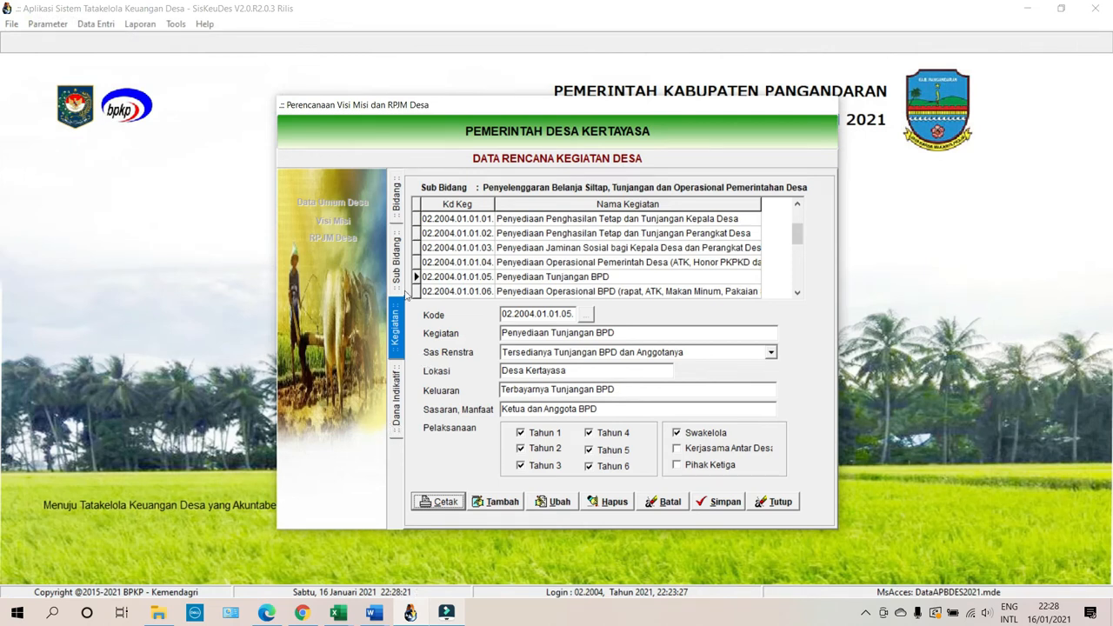
Step back through the Bidang and Kegiatan lists to view the activity's yearly Dana Indikatif funding.
{"action": "left_click", "coordinate": [398, 274]}
{"action": "left_click", "coordinate": [398, 178]}
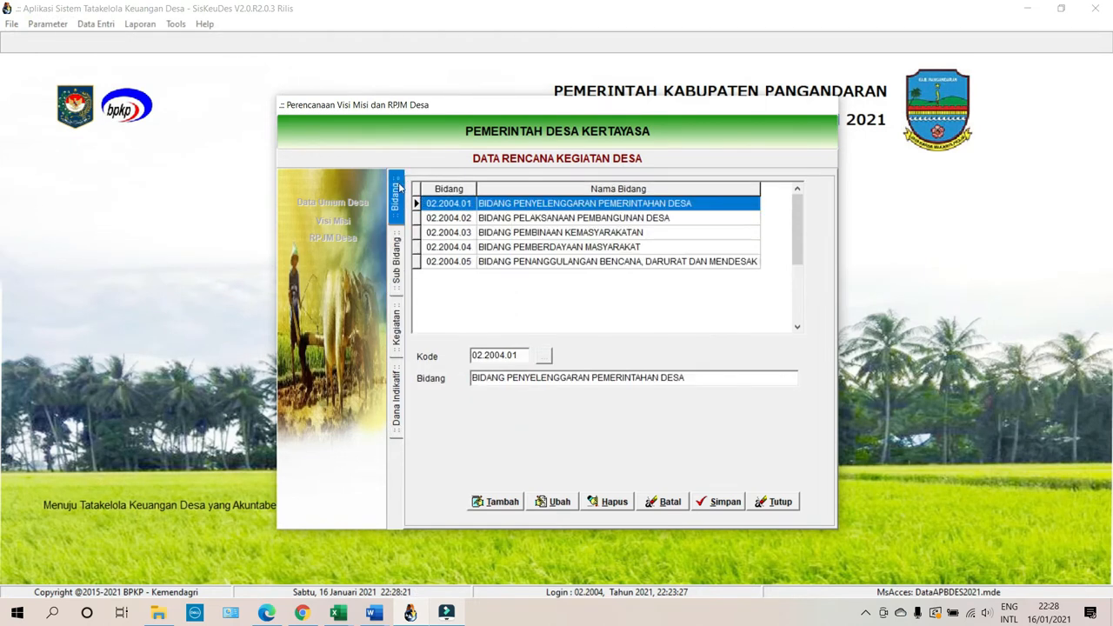
{"action": "left_click", "coordinate": [396, 326]}
{"action": "left_click", "coordinate": [400, 391]}
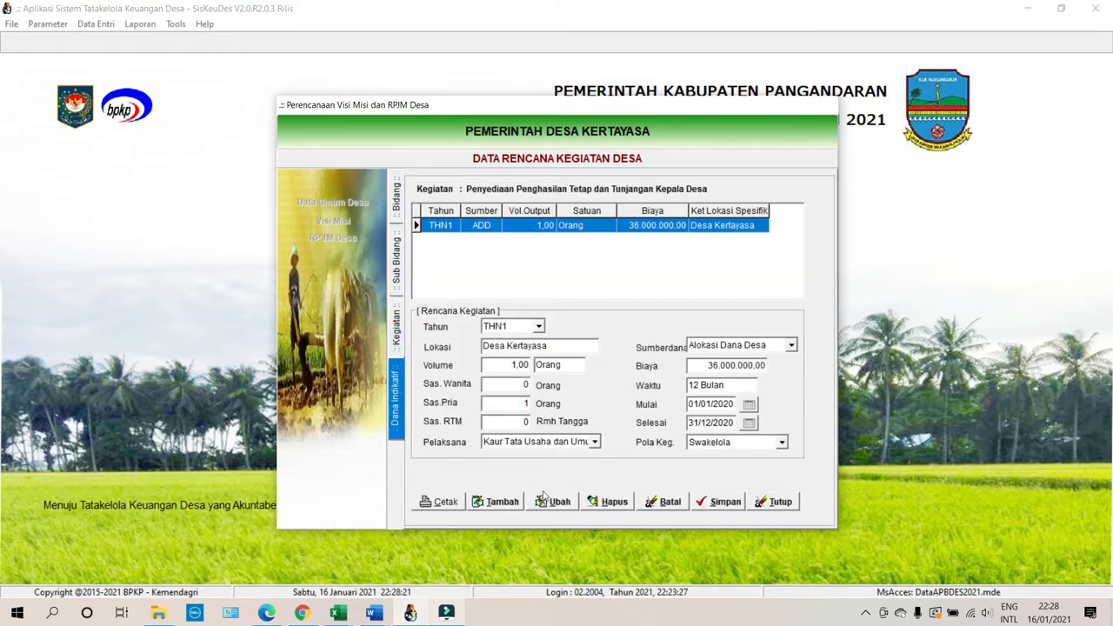
Page through the 7-page Rencana Kerja Pemerintah Desa report (total 2.718.677.570,00) and close it.
{"action": "left_click", "coordinate": [441, 501]}
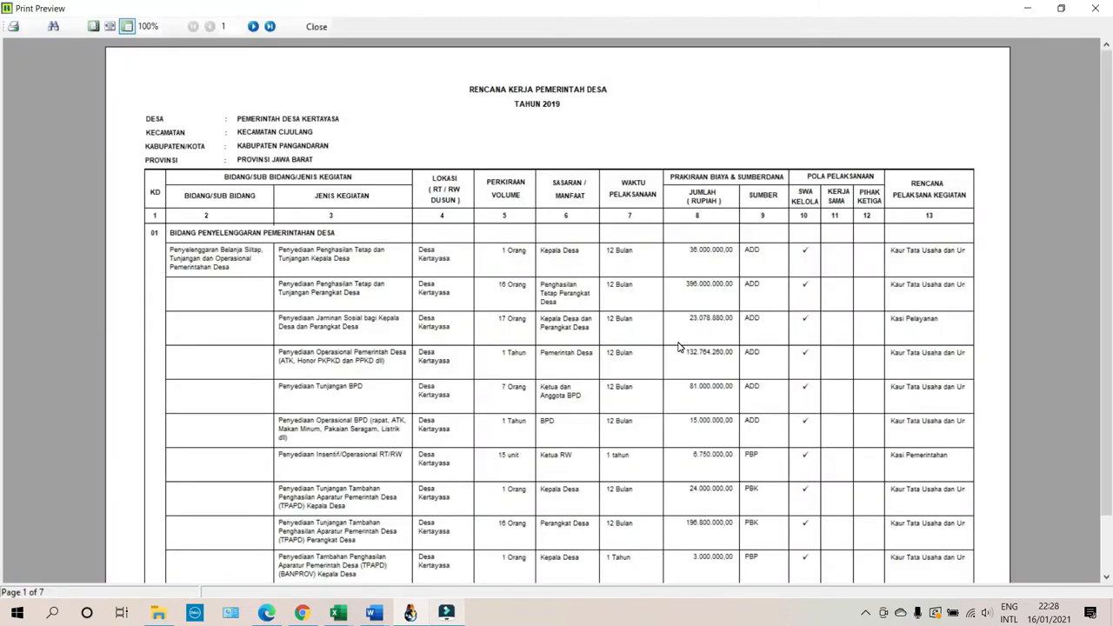
{"action": "scroll", "coordinate": [679, 347], "scroll_direction": "down", "scroll_amount": 2}
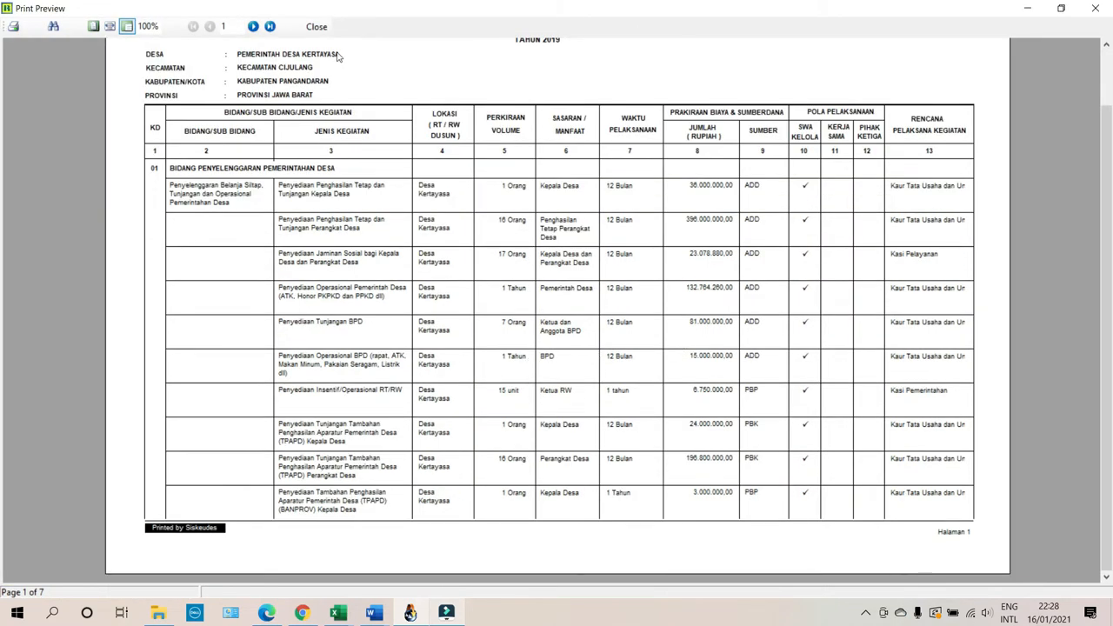
{"action": "scroll", "coordinate": [515, 315], "scroll_direction": "up", "scroll_amount": 2}
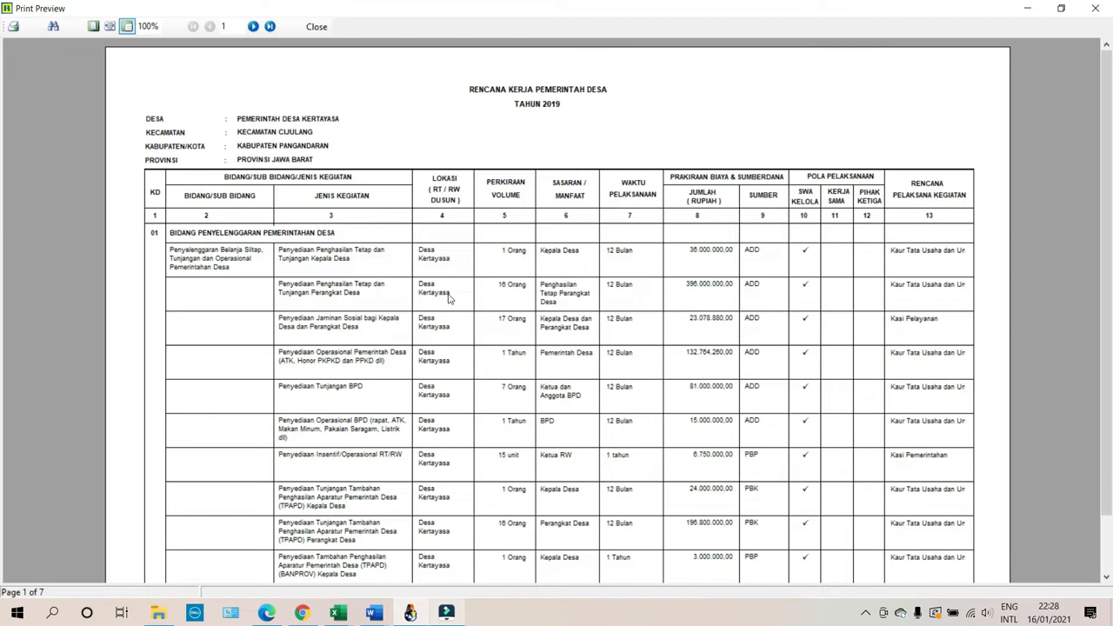
{"action": "left_click", "coordinate": [253, 27]}
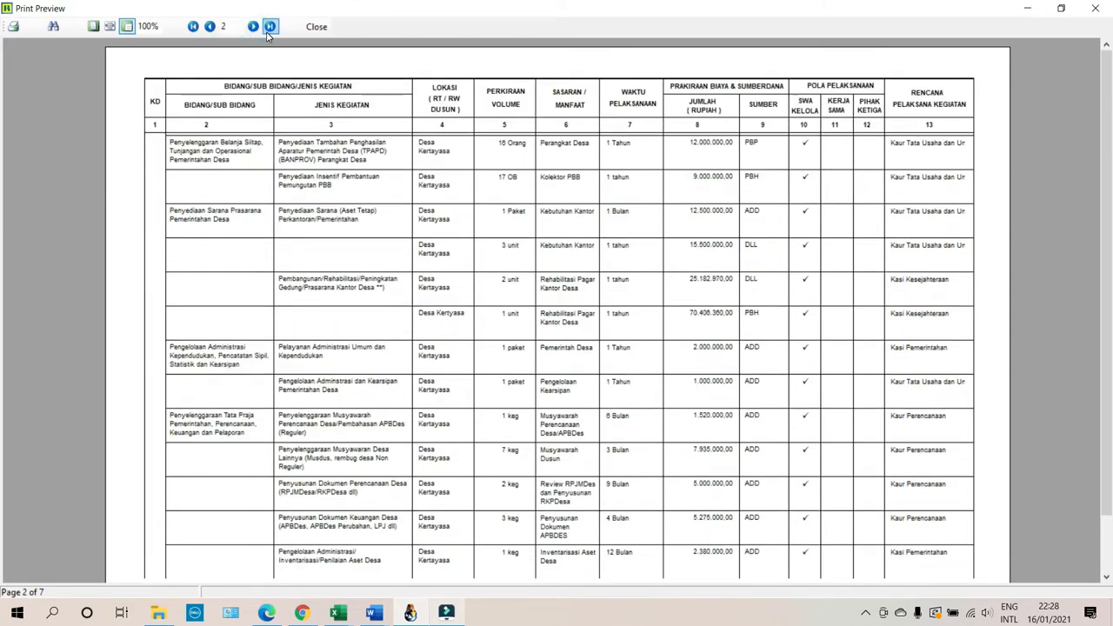
{"action": "left_click", "coordinate": [269, 27]}
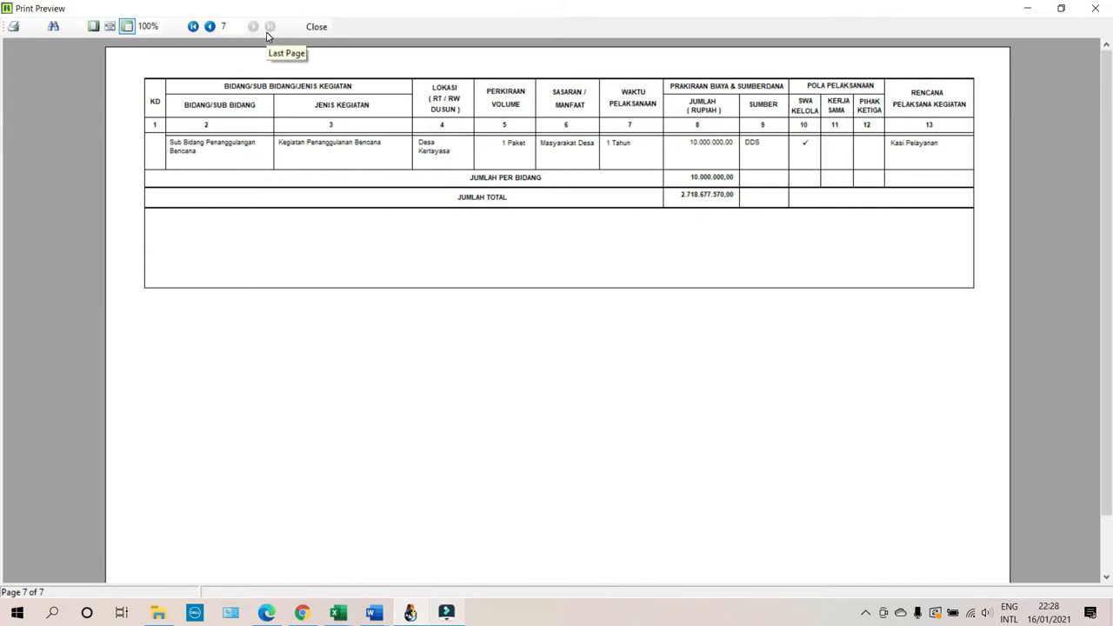
{"action": "left_click", "coordinate": [209, 27]}
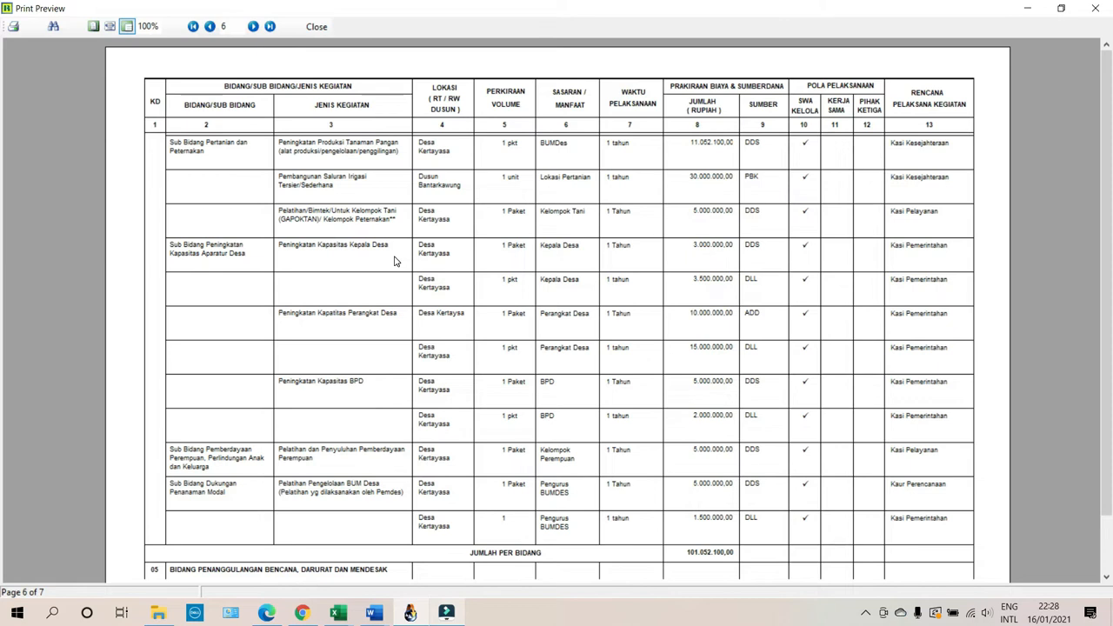
{"action": "left_click", "coordinate": [193, 27]}
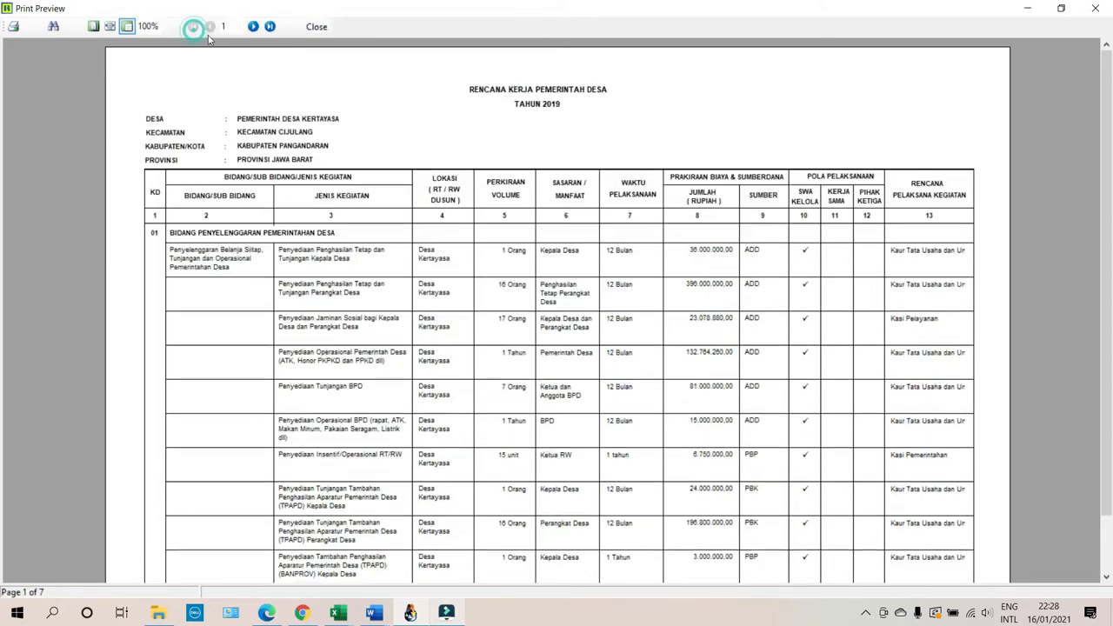
{"action": "scroll", "coordinate": [648, 452], "scroll_direction": "down", "scroll_amount": 2}
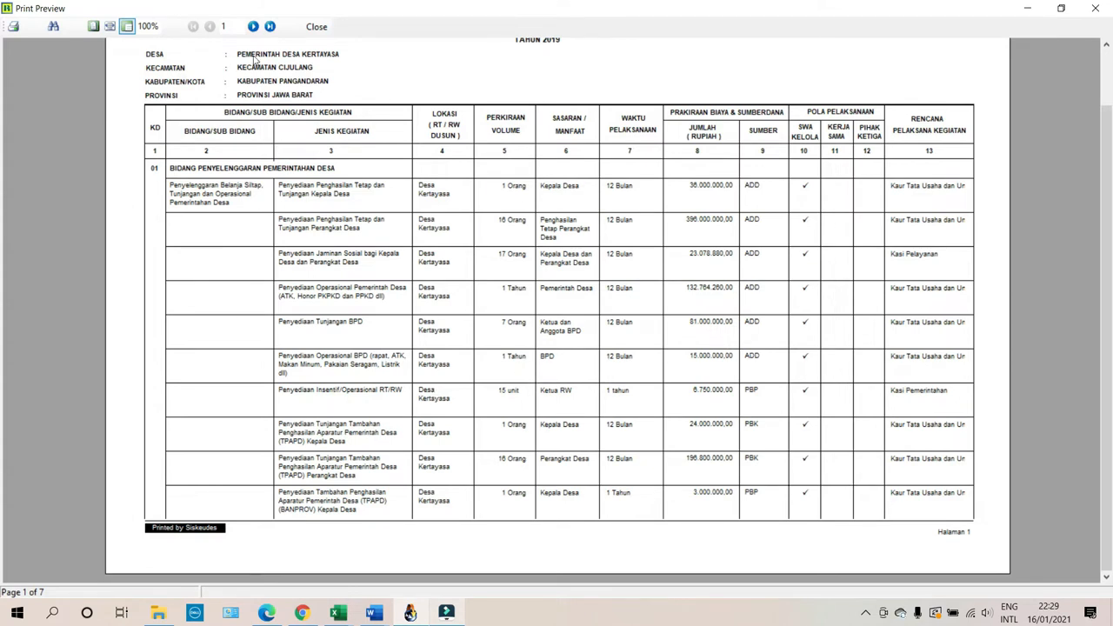
{"action": "left_click", "coordinate": [253, 27]}
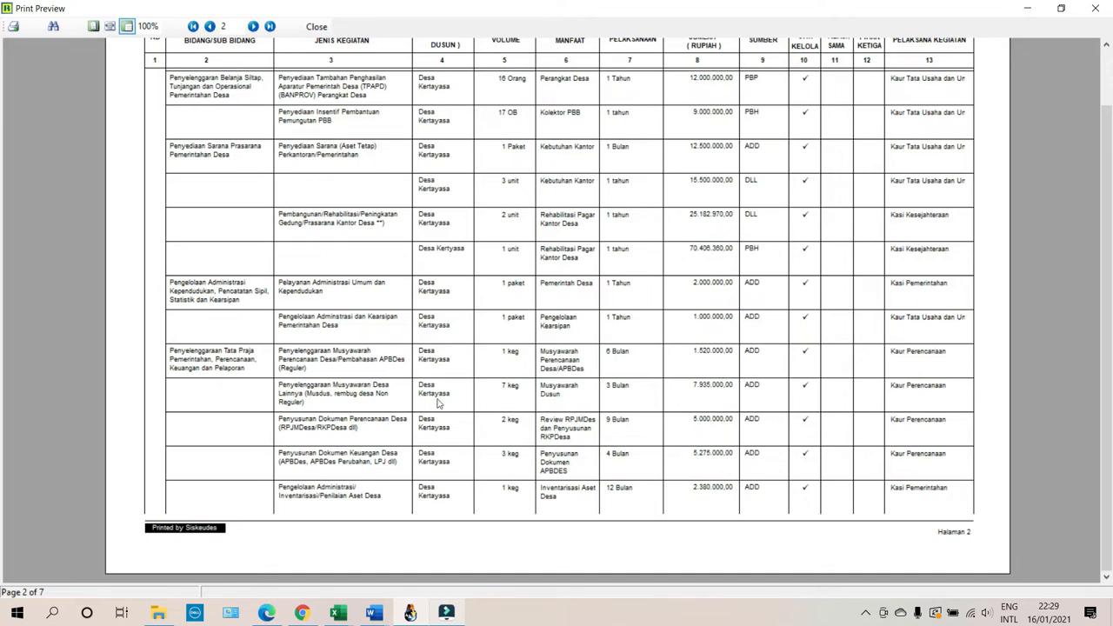
{"action": "left_click", "coordinate": [317, 26]}
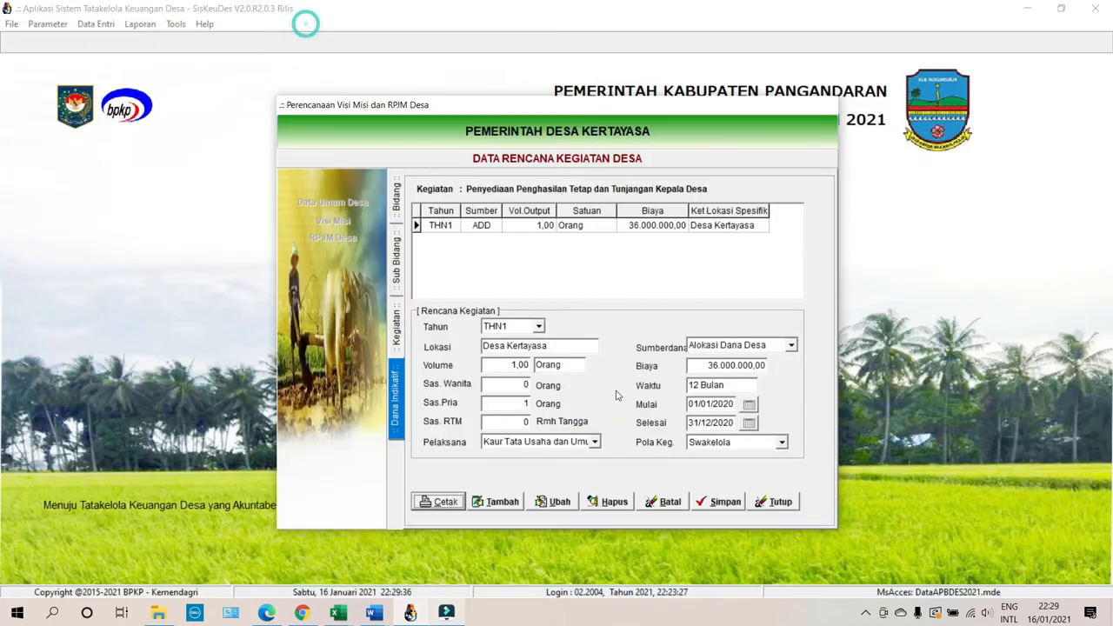
Close the planning forms and open the Data Penganggaran APBDesa window.
{"action": "left_click", "coordinate": [780, 508]}
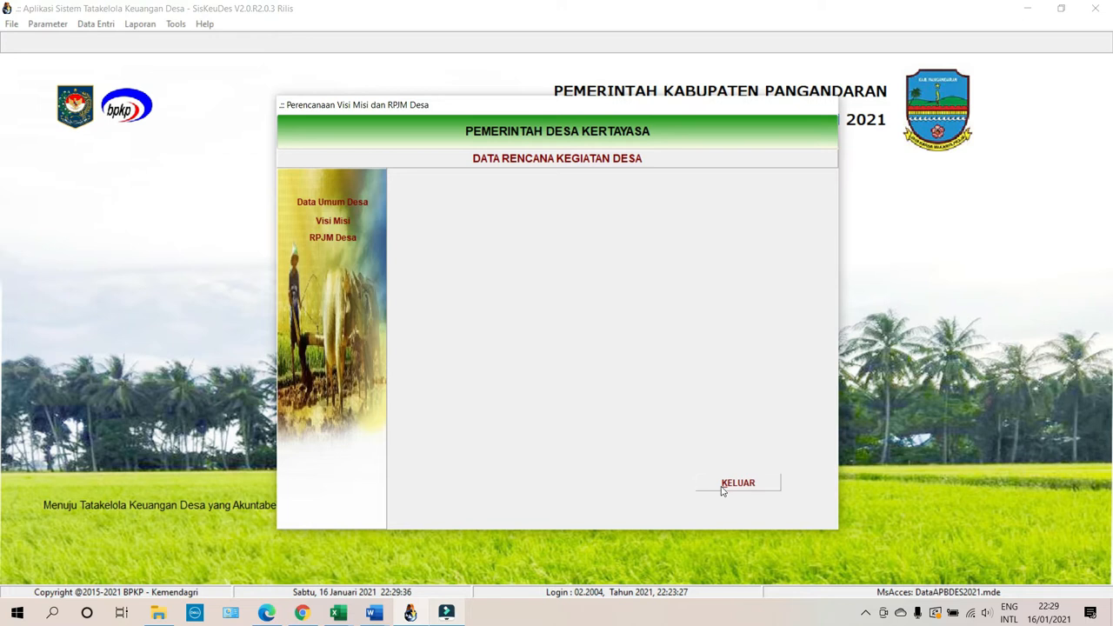
{"action": "left_click", "coordinate": [722, 485]}
{"action": "left_click", "coordinate": [94, 24]}
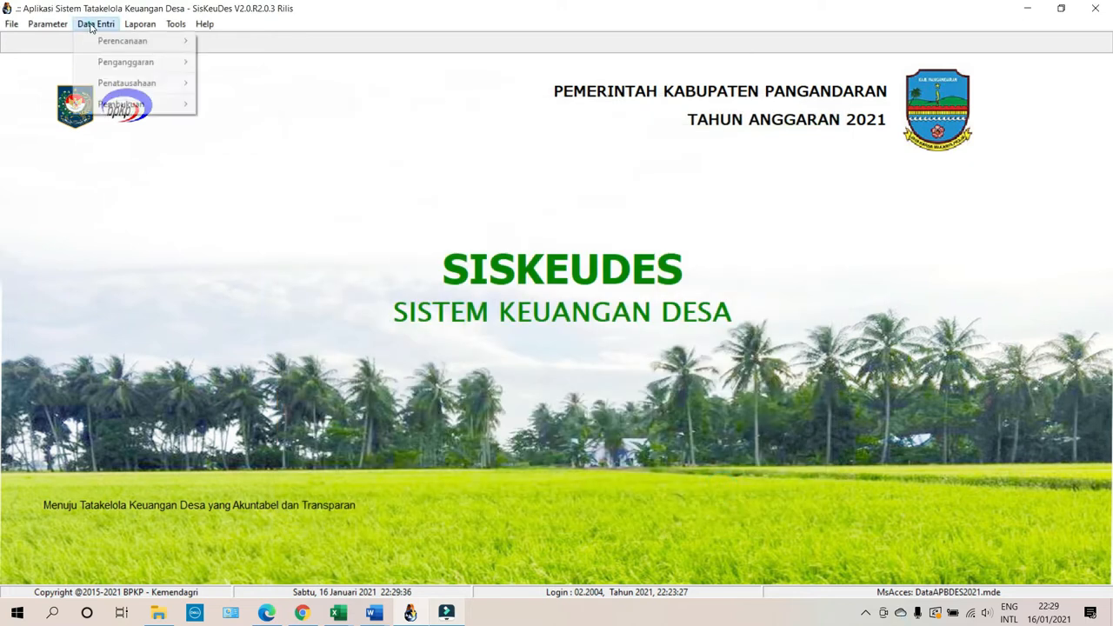
{"action": "mouse_move", "coordinate": [110, 65]}
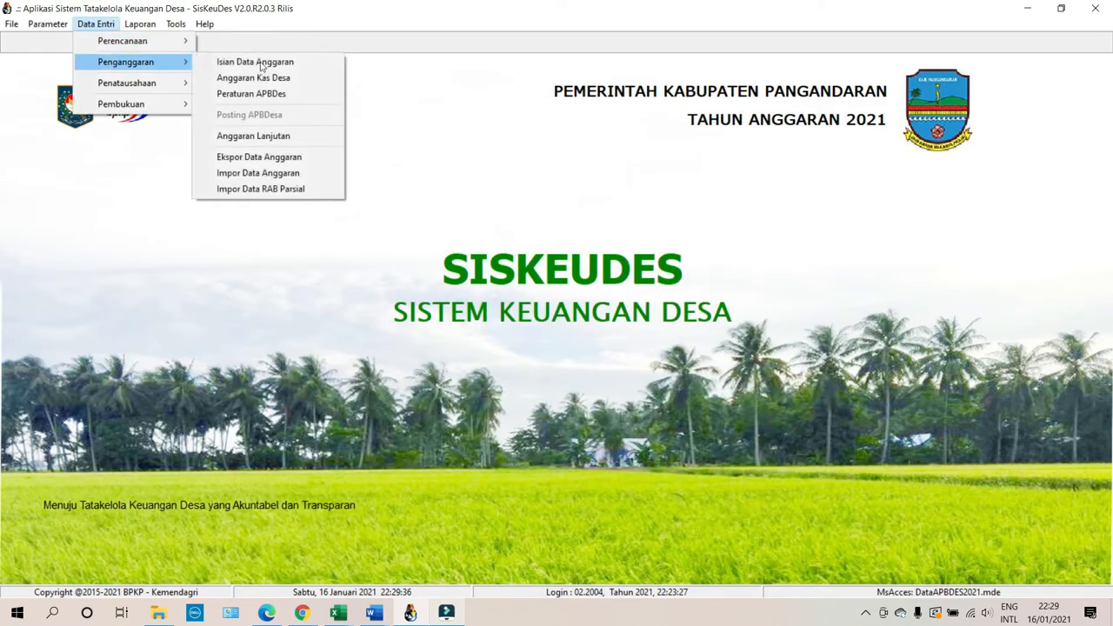
{"action": "left_click", "coordinate": [273, 63]}
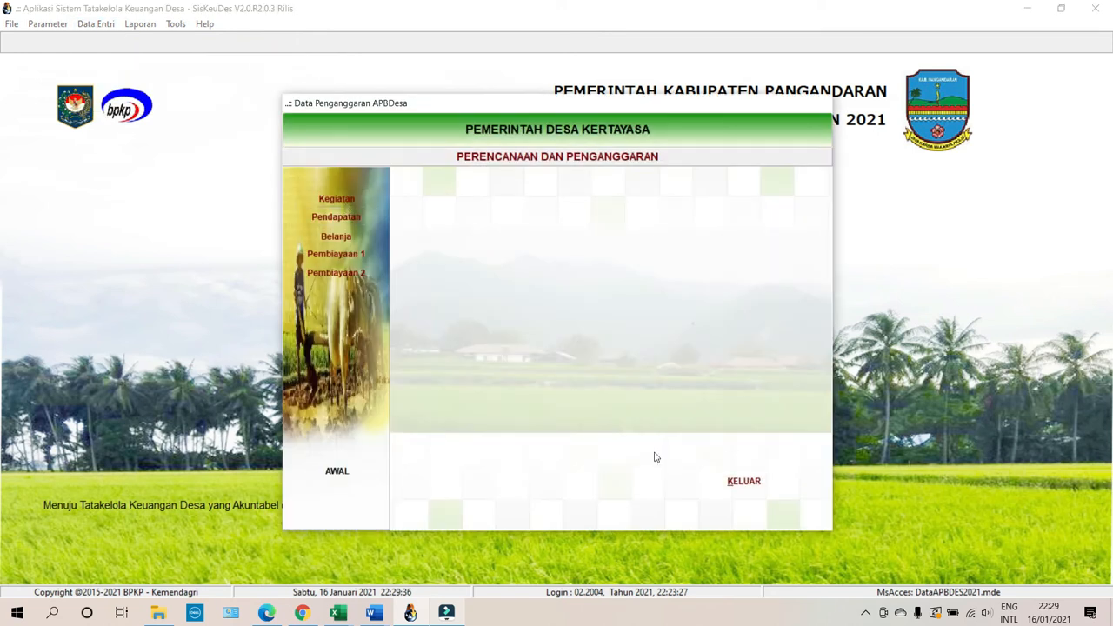
Browse Pelaksanaan Pembangunan Desa > Sub Bidang Pendidikan to the PAUD activity's packages, then close the form.
{"action": "left_click", "coordinate": [338, 200]}
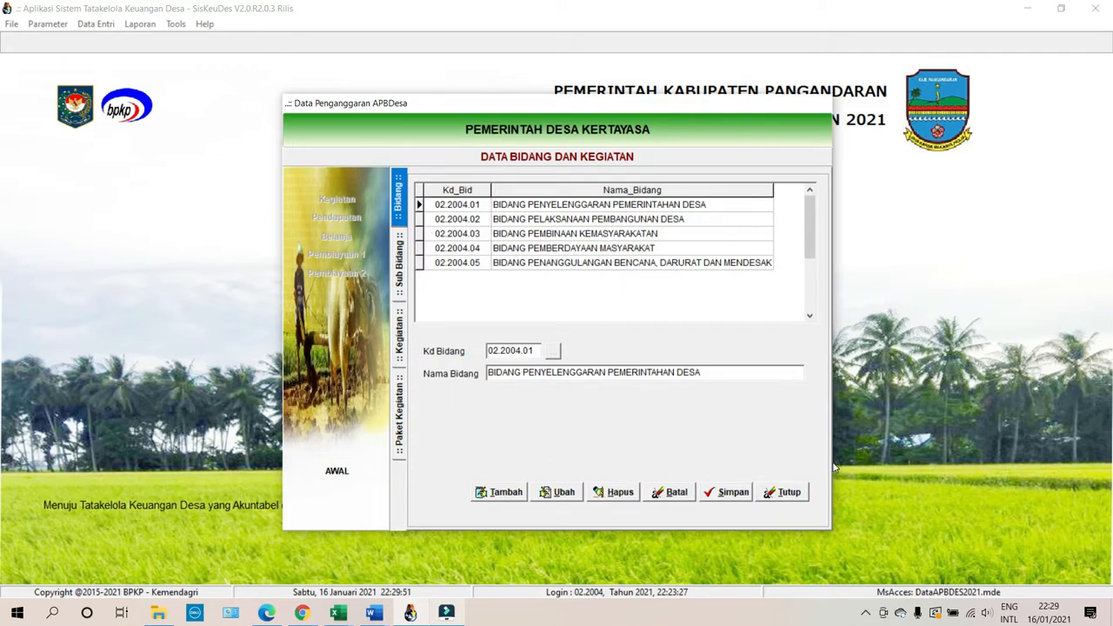
{"action": "left_click", "coordinate": [793, 487]}
{"action": "left_click", "coordinate": [551, 211]}
{"action": "double_click", "coordinate": [550, 218]}
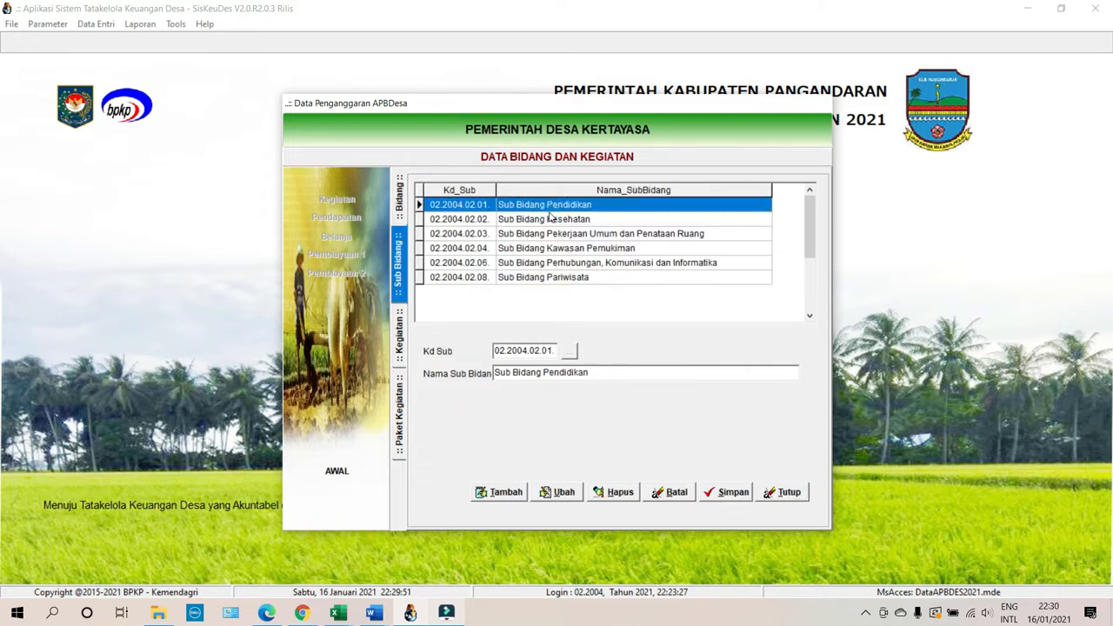
{"action": "double_click", "coordinate": [552, 207]}
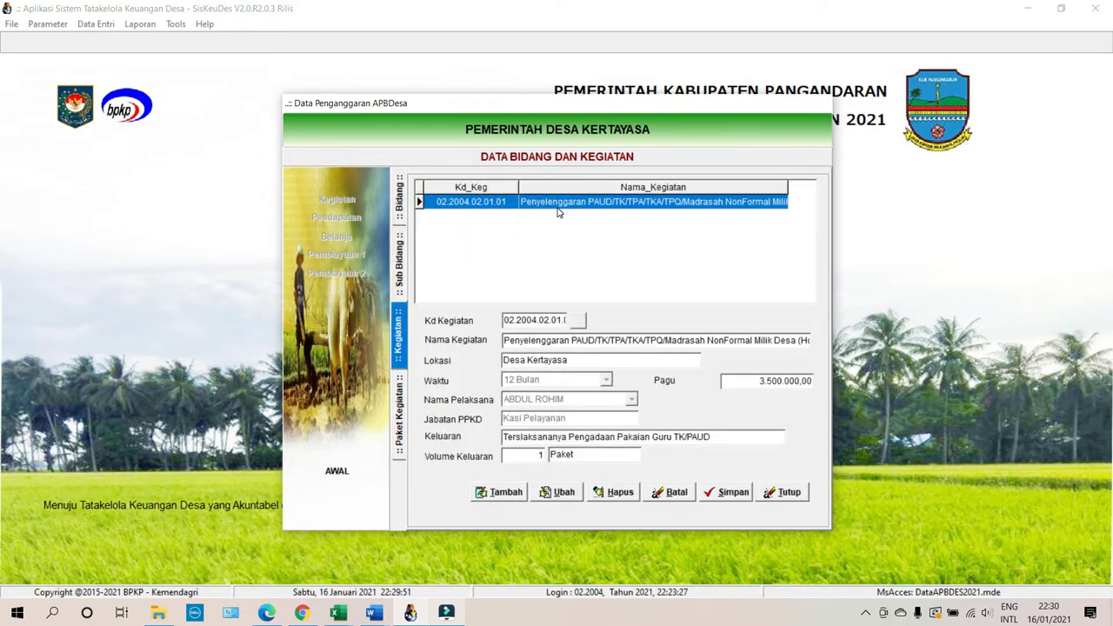
{"action": "double_click", "coordinate": [691, 205]}
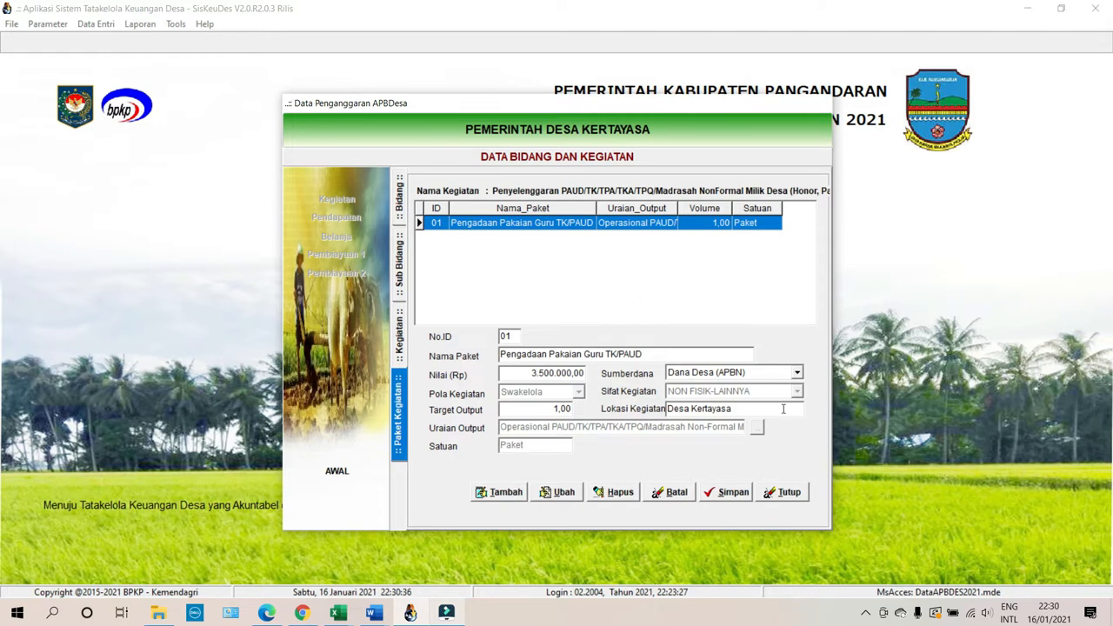
{"action": "left_click", "coordinate": [787, 493]}
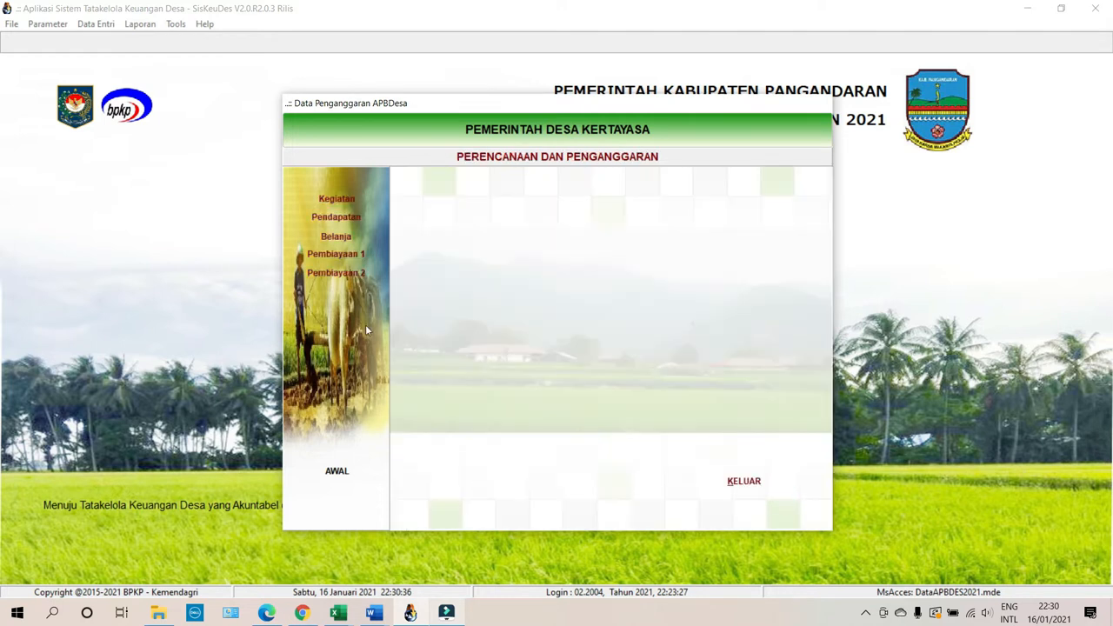
In the village income data, look over the Alokasi Dana Desa and 4.2.2.01 revenue-share lines.
{"action": "left_click", "coordinate": [348, 219]}
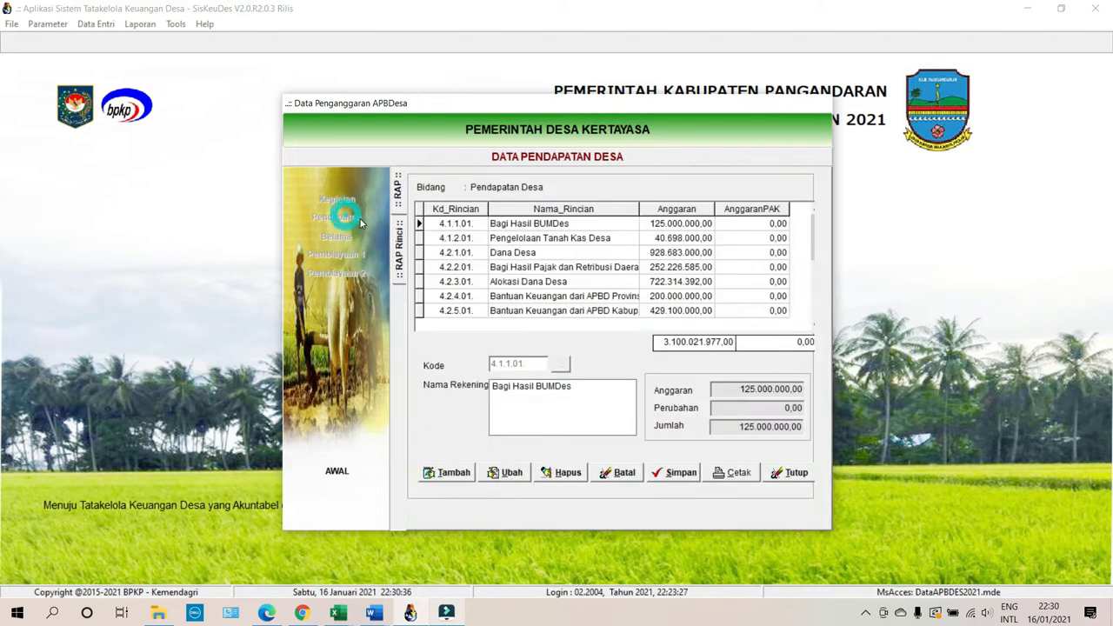
{"action": "left_click", "coordinate": [531, 283]}
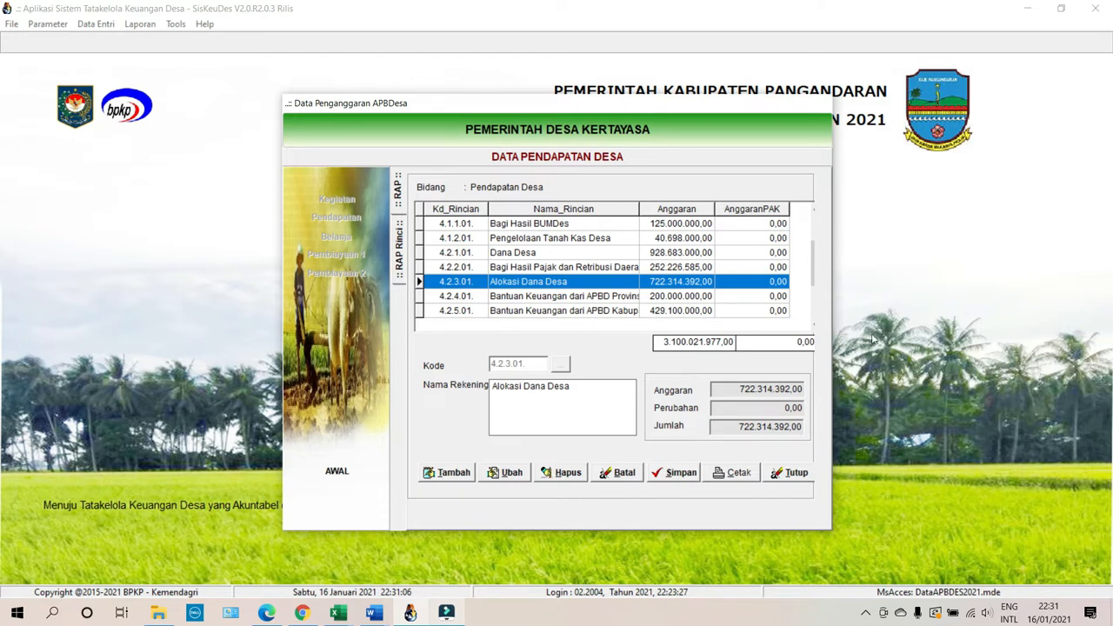
{"action": "left_click", "coordinate": [515, 270]}
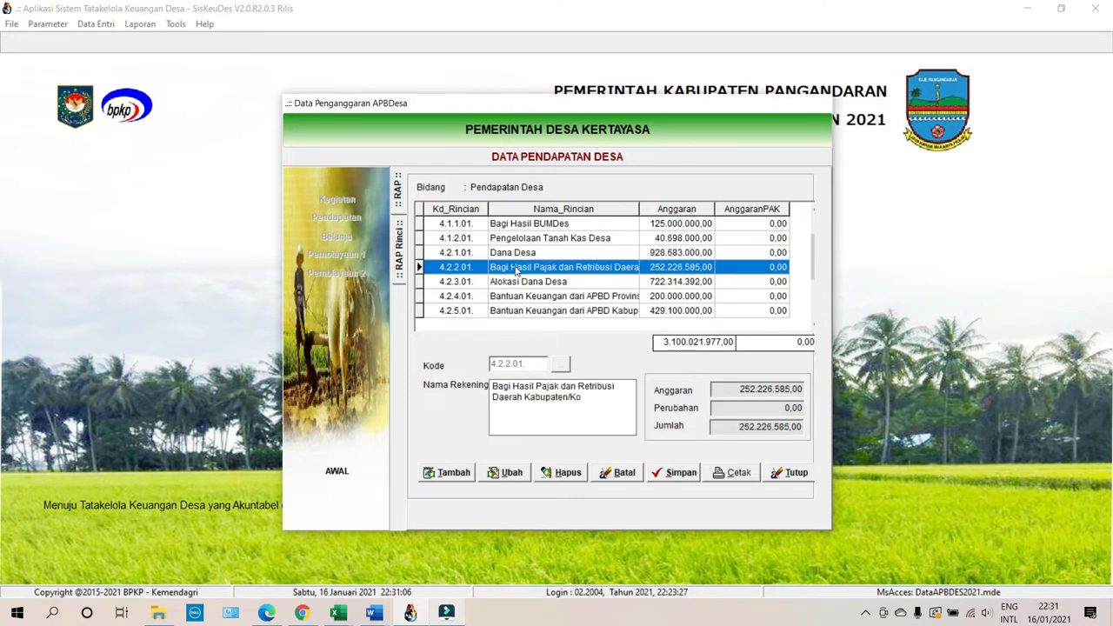
{"action": "left_click", "coordinate": [815, 261]}
{"action": "left_click_drag", "start_coordinate": [815, 261], "coordinate": [815, 314]}
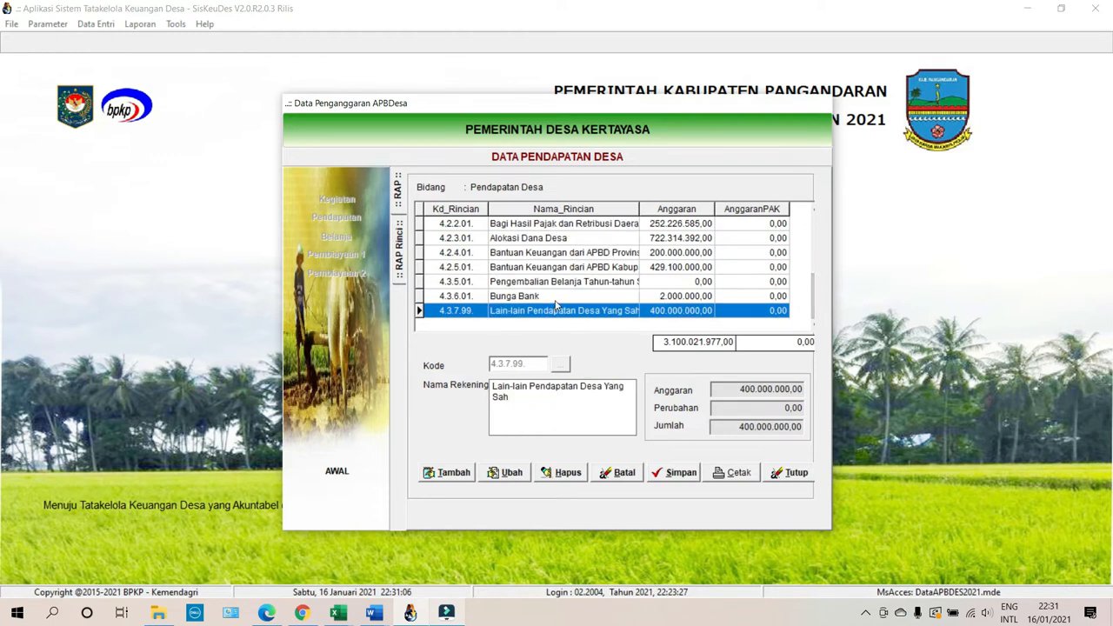
Review Bunga Bank's 2.000.000,00 detail with funding source Pendapatan Lain Lain, then close the income form.
{"action": "left_click", "coordinate": [558, 297]}
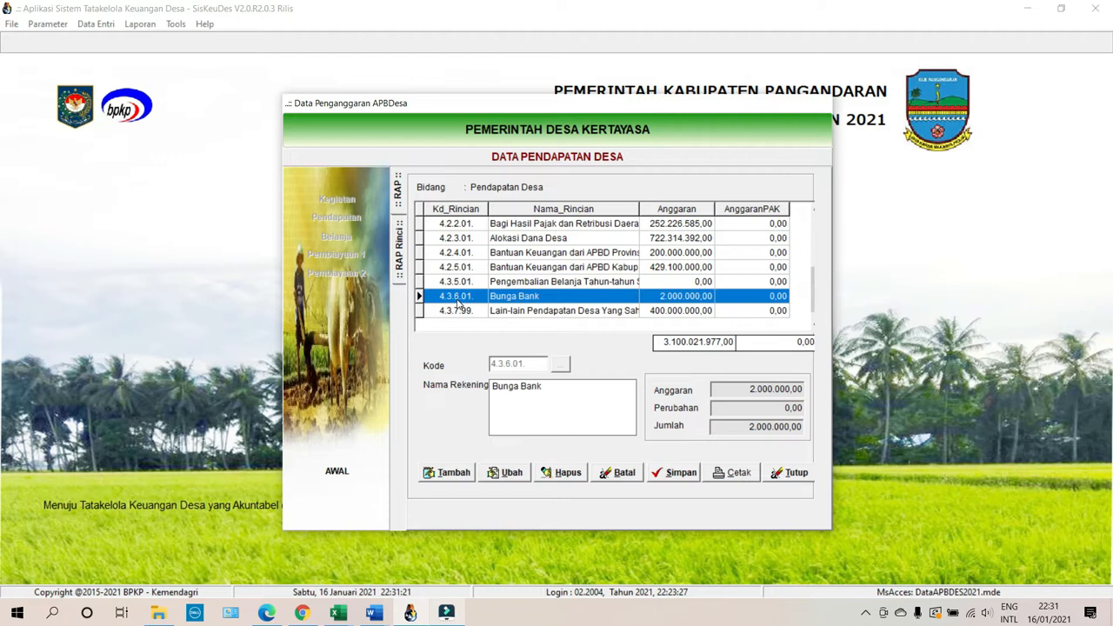
{"action": "double_click", "coordinate": [568, 297]}
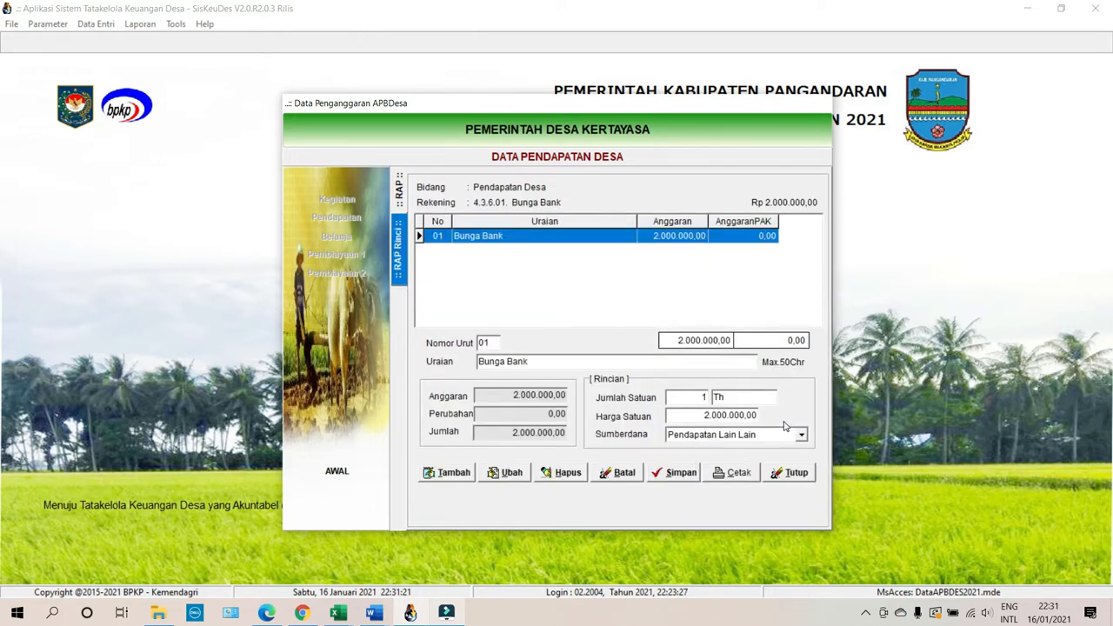
{"action": "left_click", "coordinate": [739, 439]}
{"action": "left_click", "coordinate": [741, 437]}
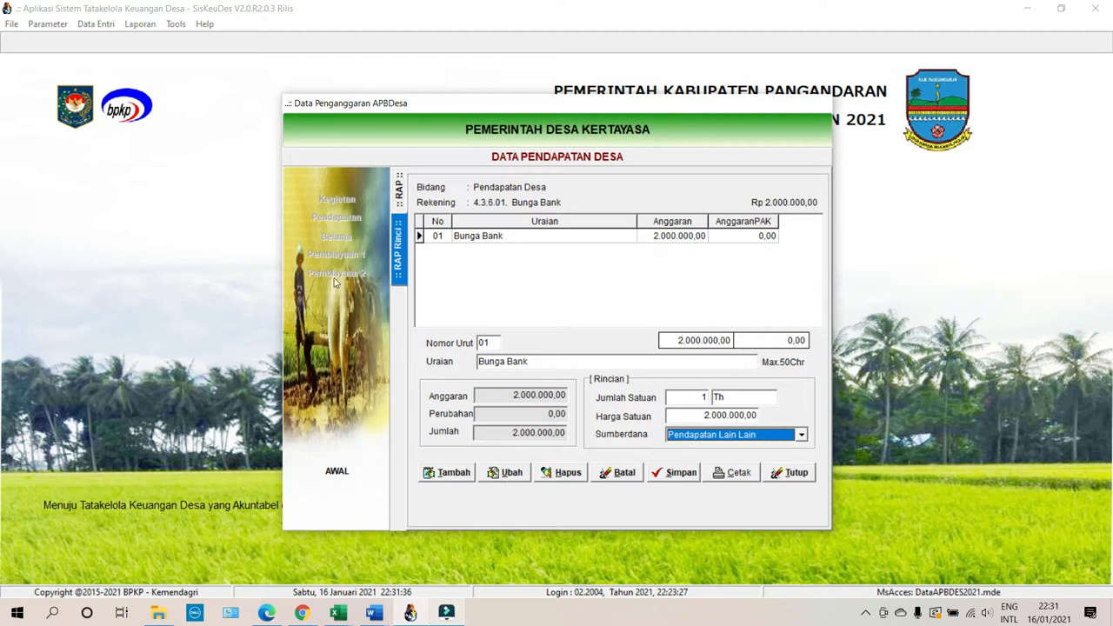
{"action": "left_click", "coordinate": [793, 472]}
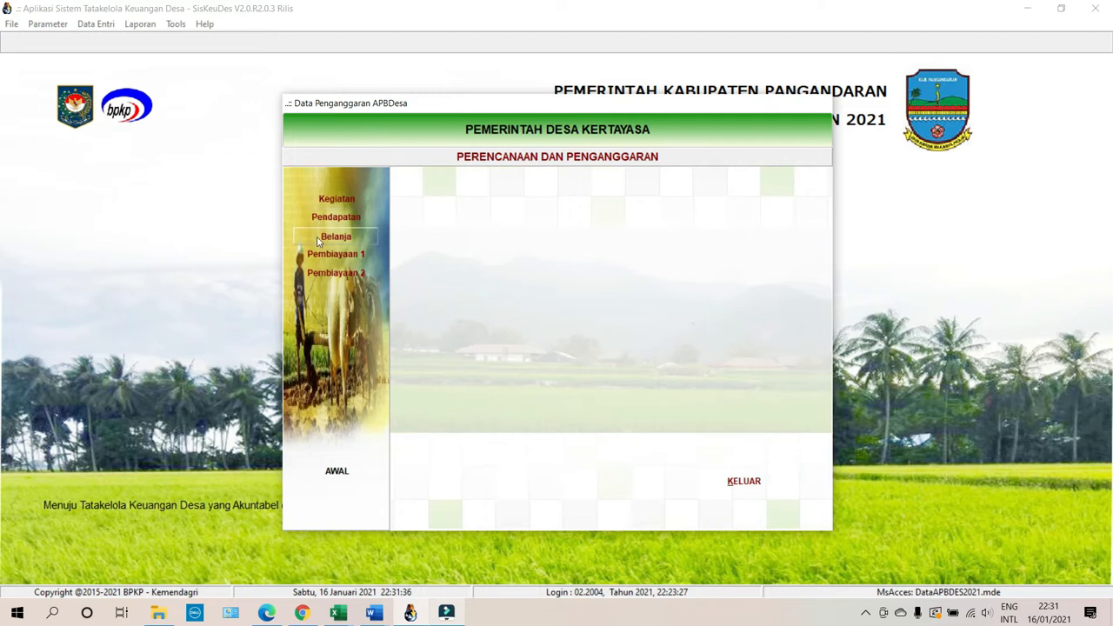
{"action": "left_click", "coordinate": [318, 242]}
{"action": "double_click", "coordinate": [641, 207]}
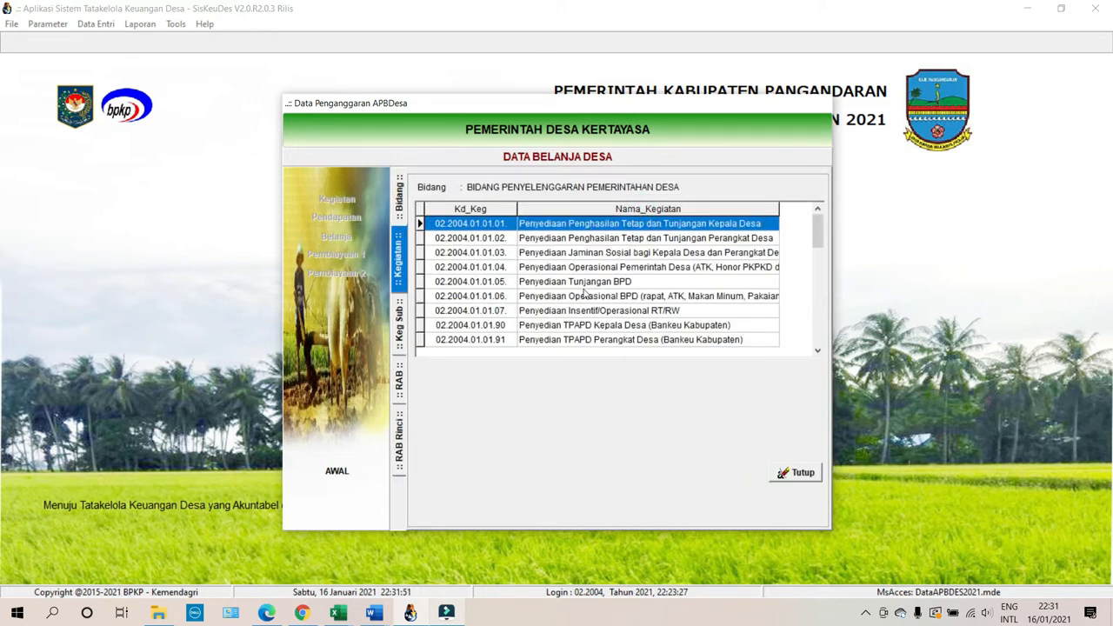
{"action": "double_click", "coordinate": [597, 267]}
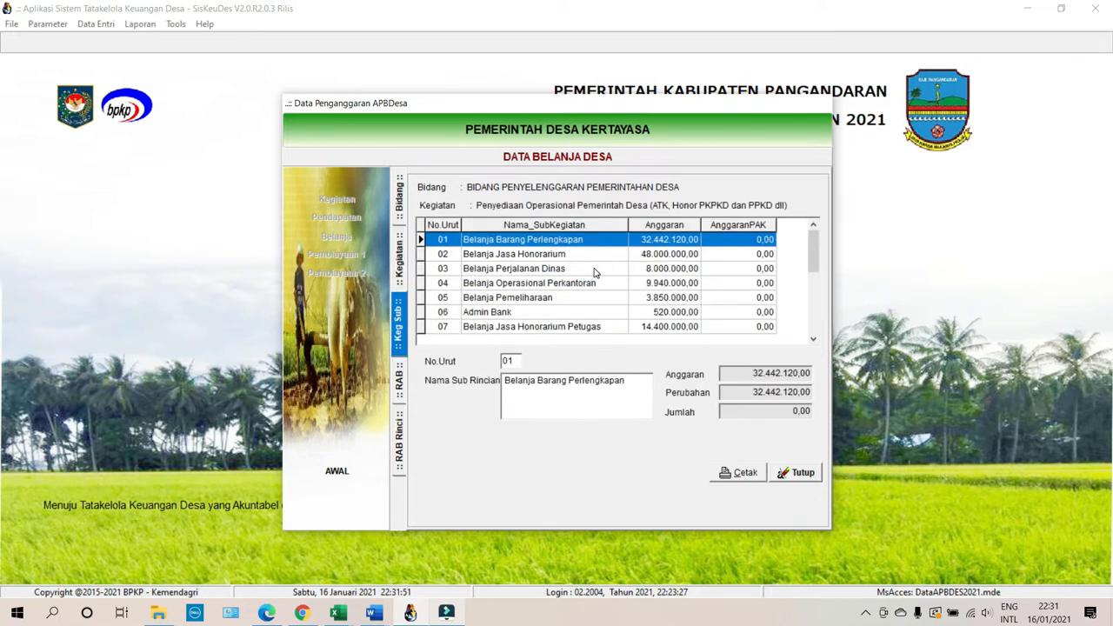
{"action": "left_click", "coordinate": [560, 313]}
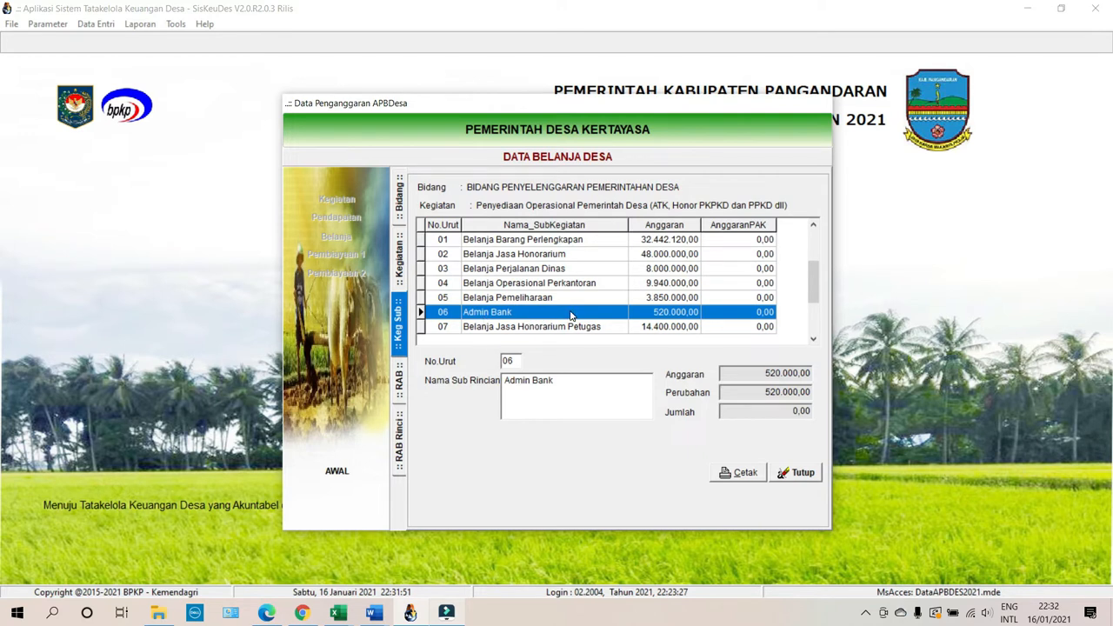
{"action": "double_click", "coordinate": [571, 313]}
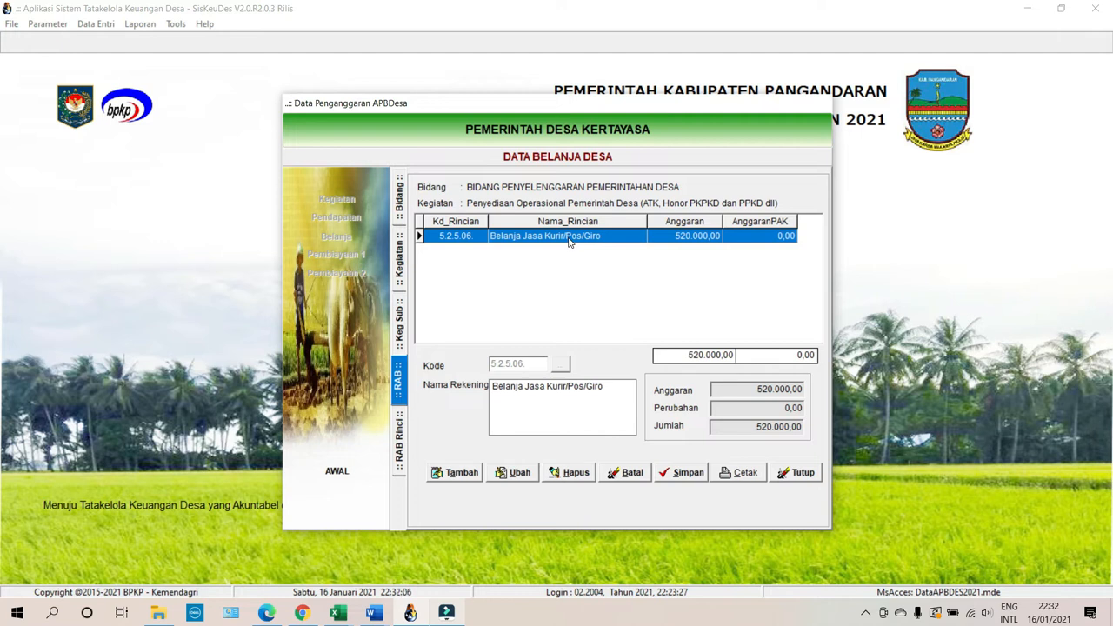
{"action": "double_click", "coordinate": [618, 236]}
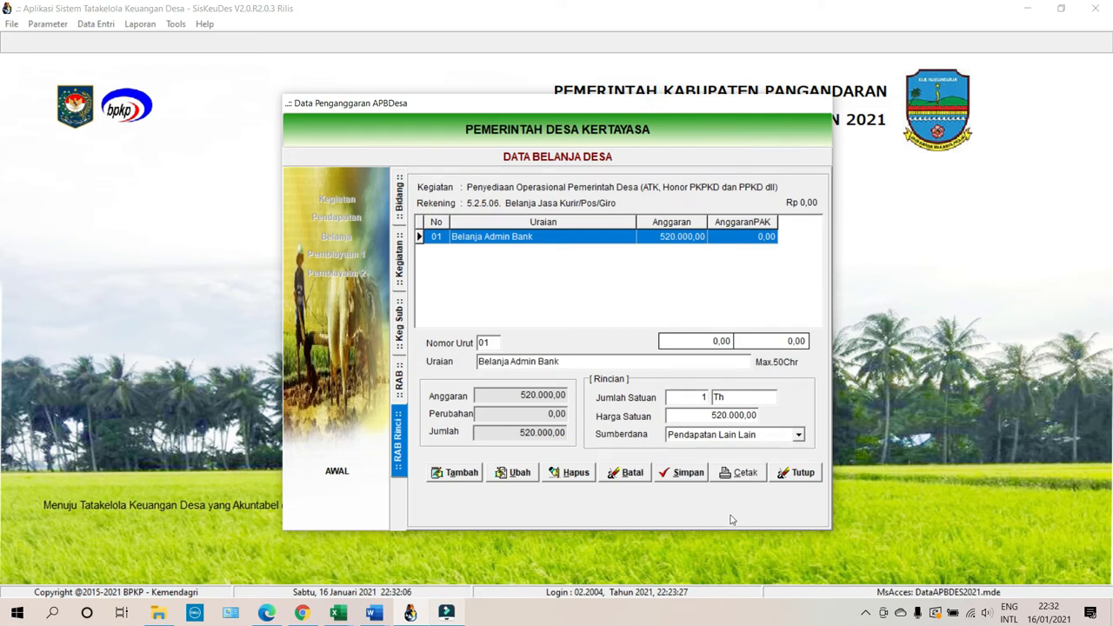
{"action": "left_click", "coordinate": [753, 432]}
{"action": "left_click", "coordinate": [751, 435]}
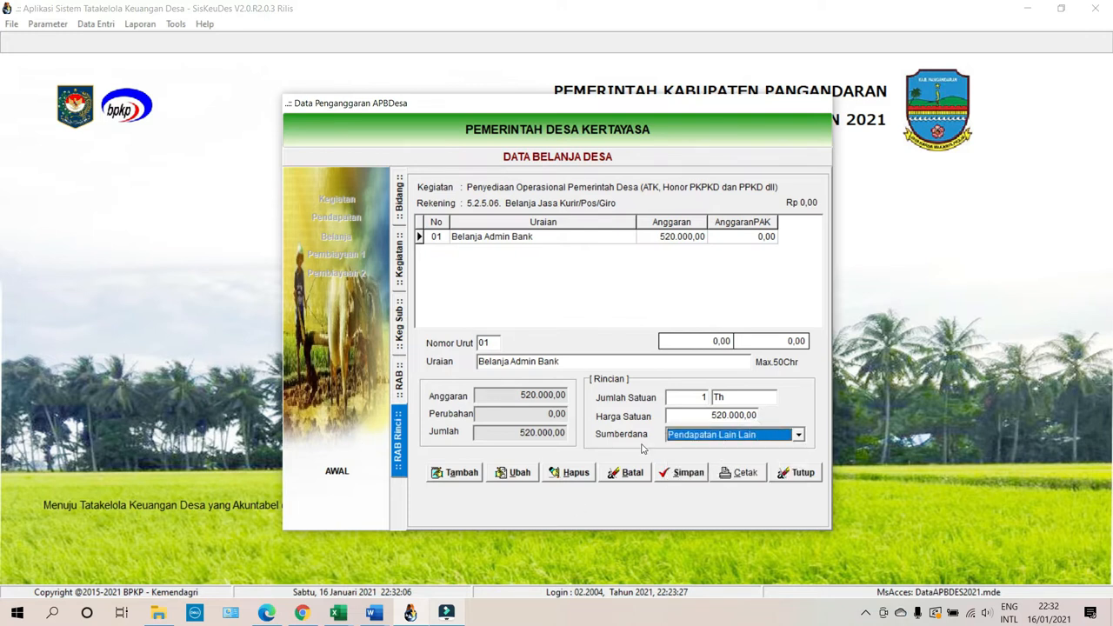
{"action": "left_click", "coordinate": [793, 473]}
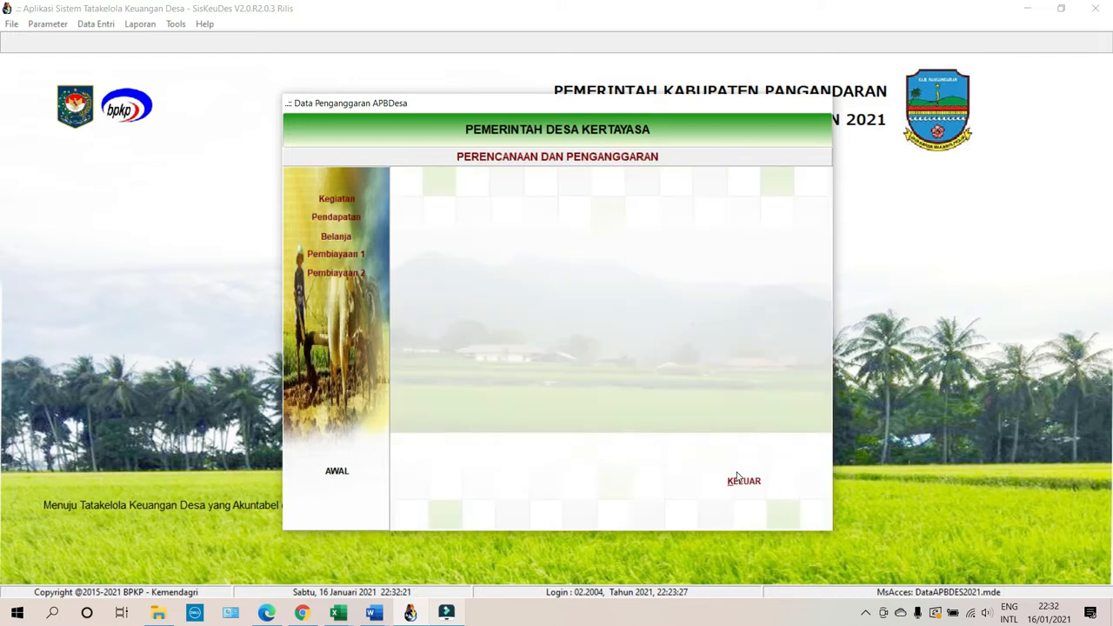
Close the budgeting window and log out the current user.
{"action": "left_click", "coordinate": [734, 483]}
{"action": "left_click", "coordinate": [94, 25]}
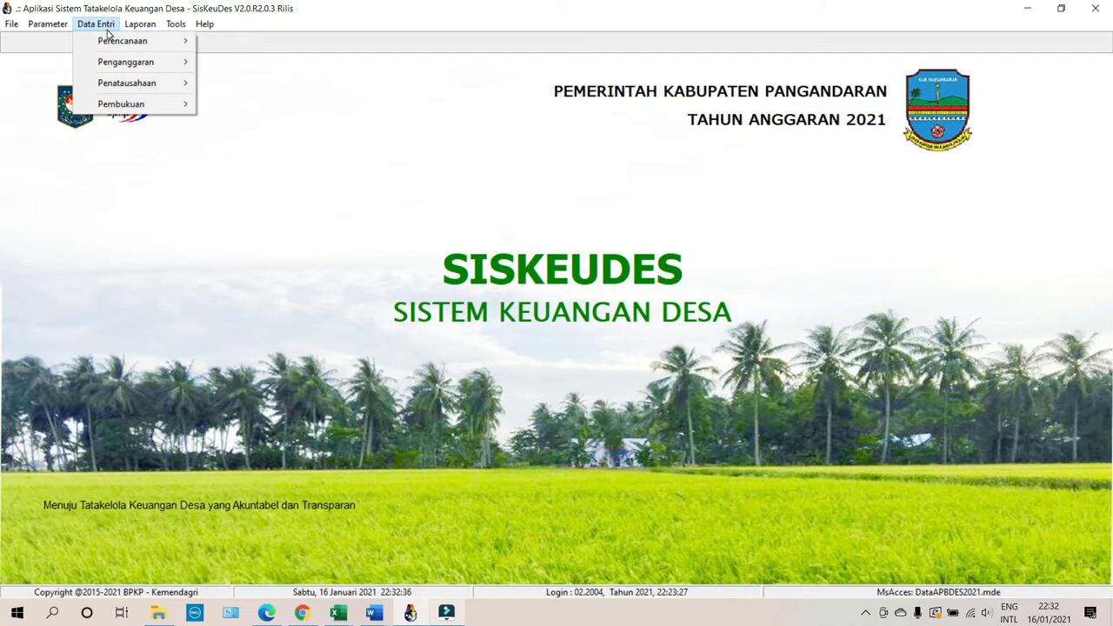
{"action": "mouse_move", "coordinate": [13, 25]}
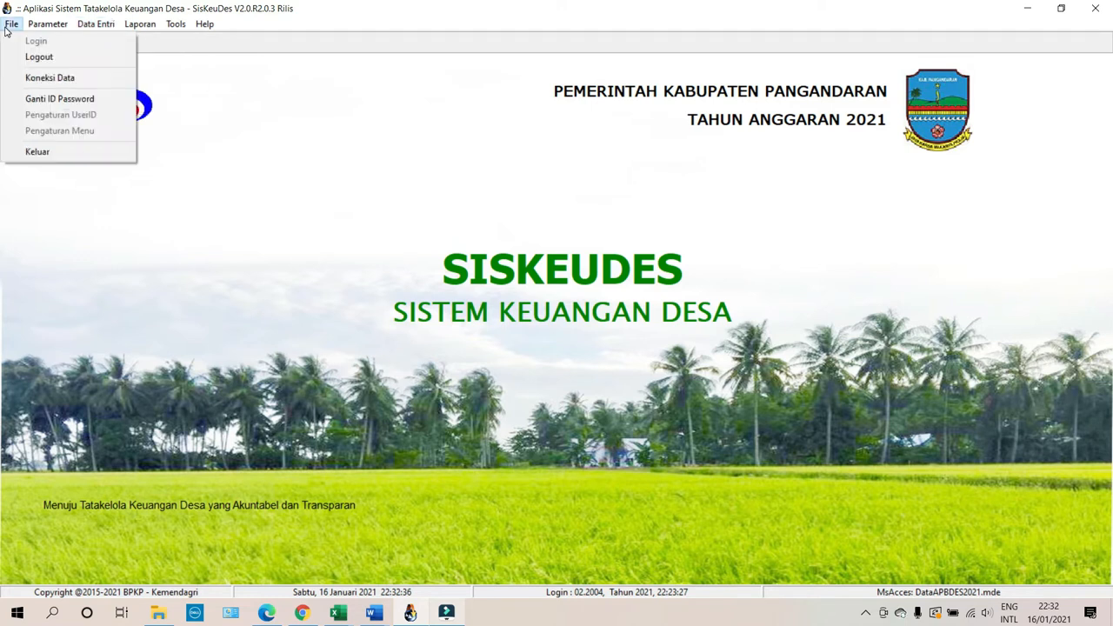
{"action": "left_click", "coordinate": [38, 57]}
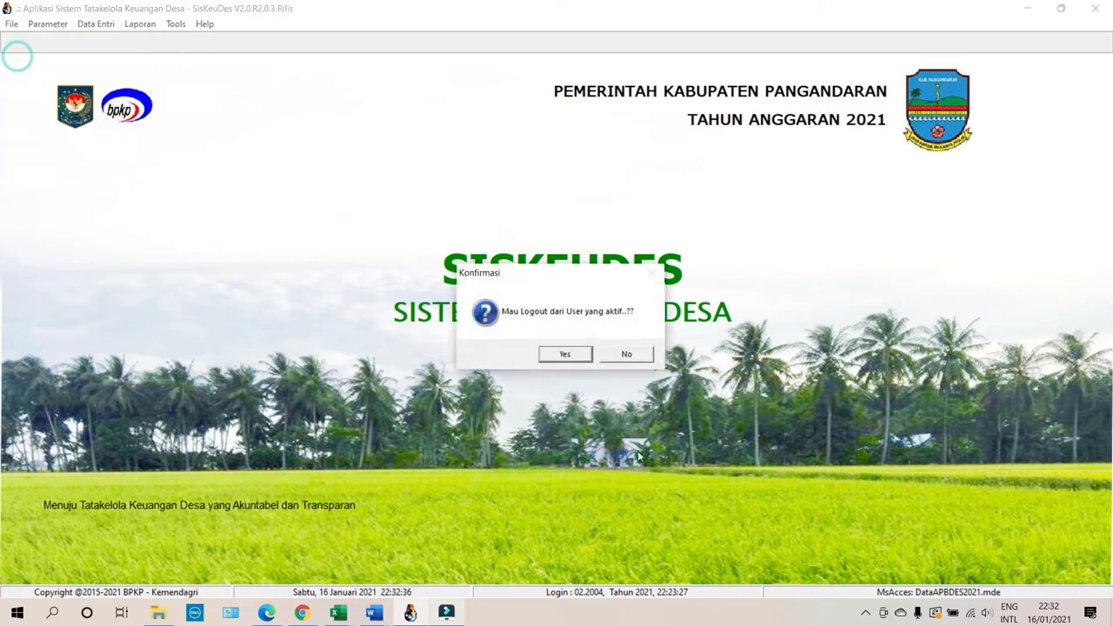
{"action": "left_click", "coordinate": [568, 352]}
Log in as admin for fiscal year 2021, re-entering the password after it was rejected.
{"action": "left_click", "coordinate": [12, 25]}
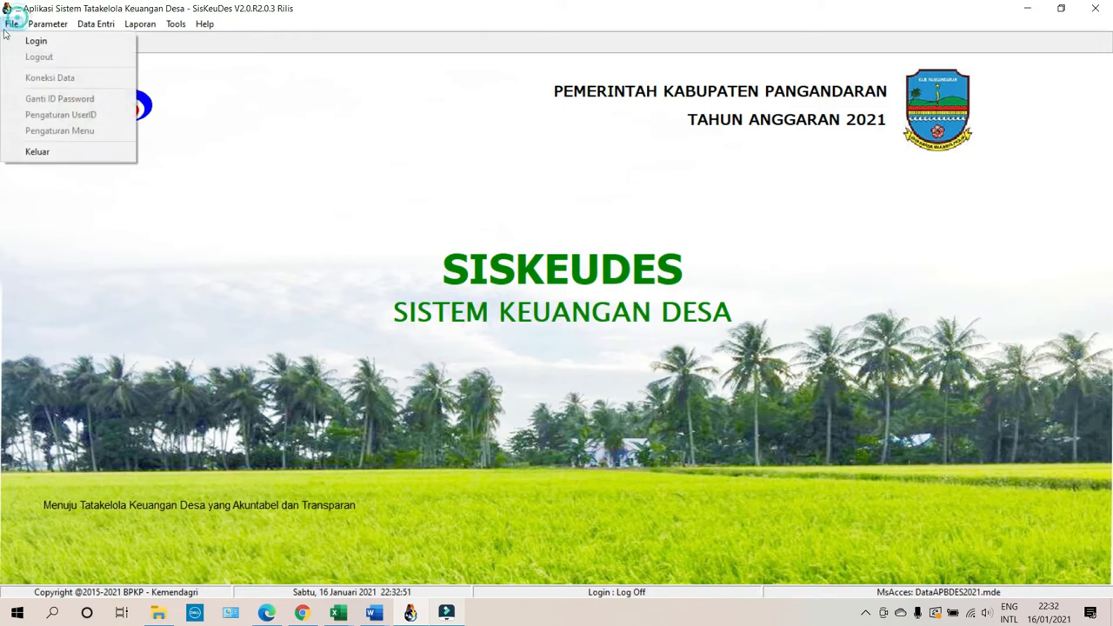
{"action": "left_click", "coordinate": [27, 39]}
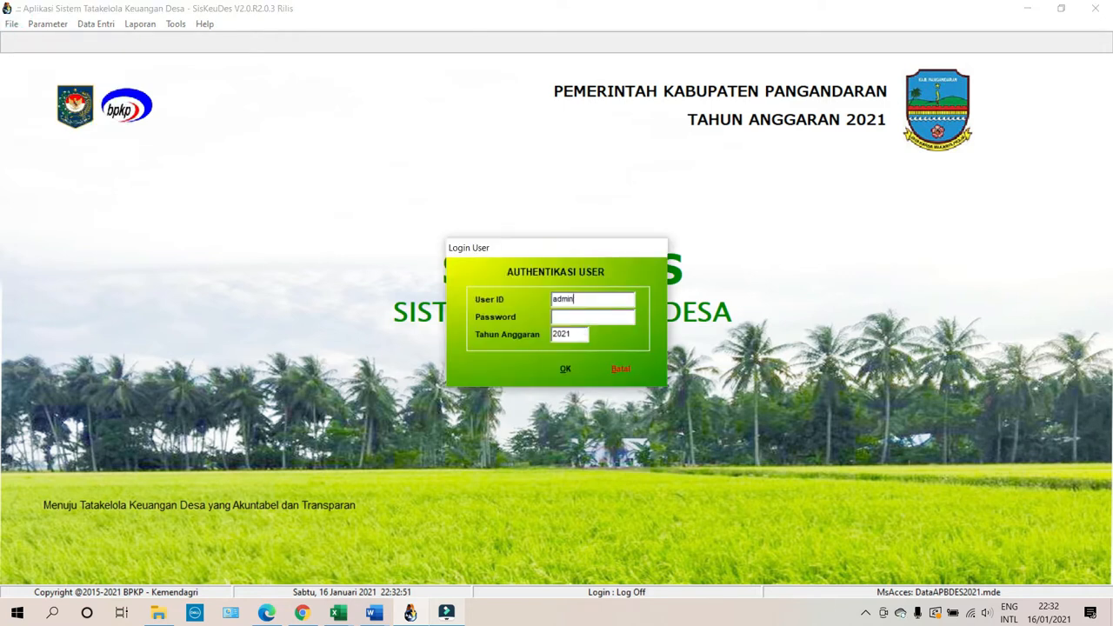
{"action": "left_click", "coordinate": [559, 371]}
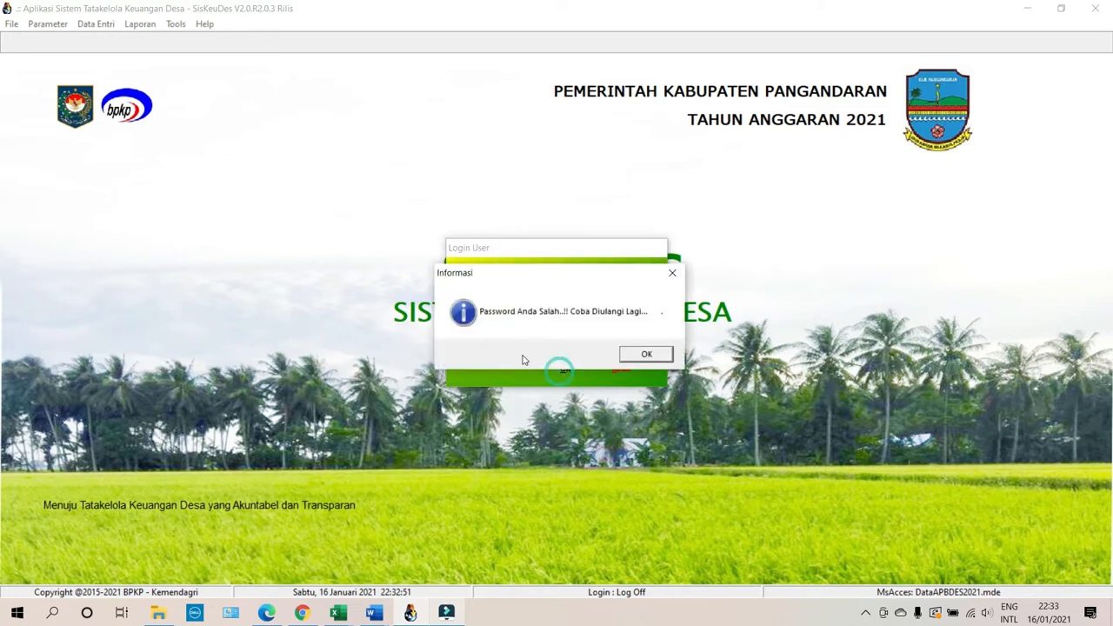
{"action": "left_click", "coordinate": [634, 352]}
{"action": "left_click_drag", "start_coordinate": [612, 318], "coordinate": [507, 327]}
{"action": "type", "text": "**"}
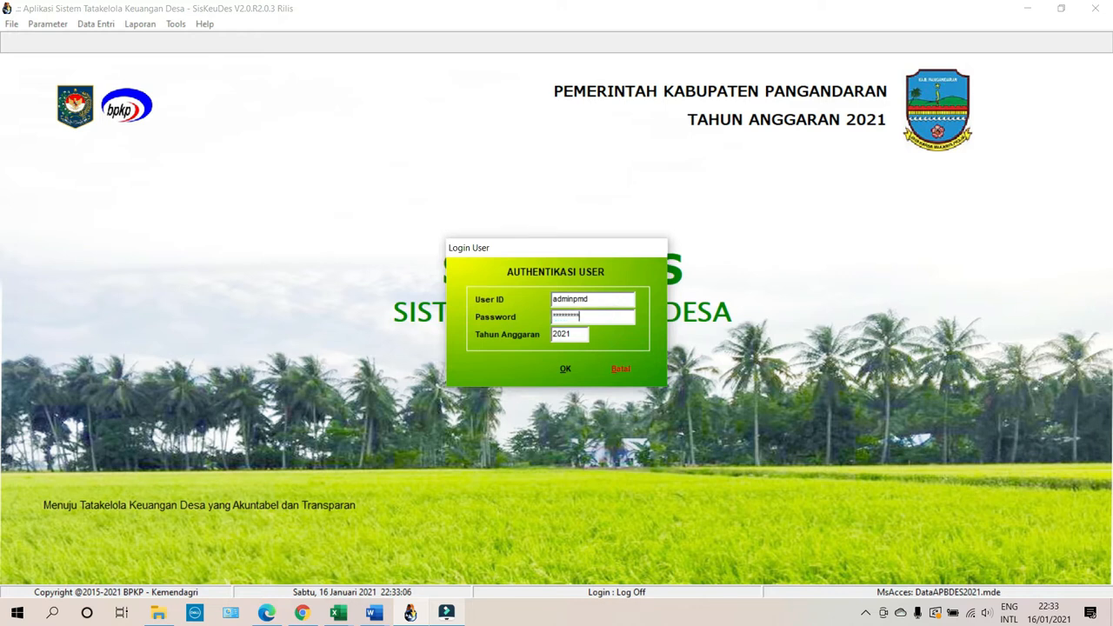
{"action": "left_click", "coordinate": [567, 367]}
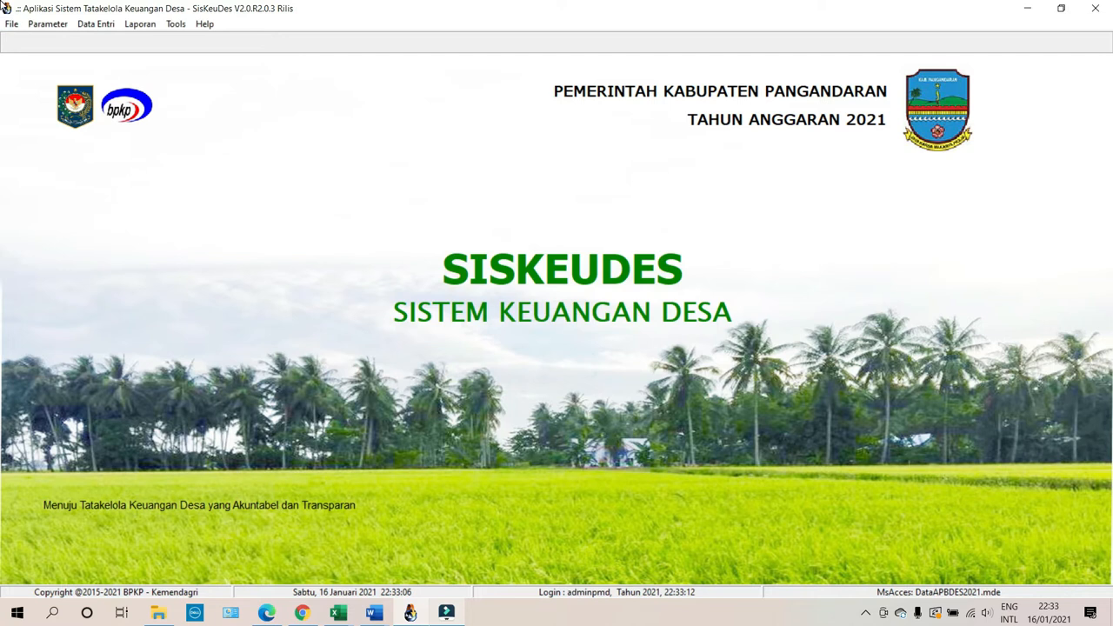
Open the Posting APBDesa window from the Penganggaran menu.
{"action": "left_click", "coordinate": [77, 25]}
{"action": "mouse_move", "coordinate": [97, 61]}
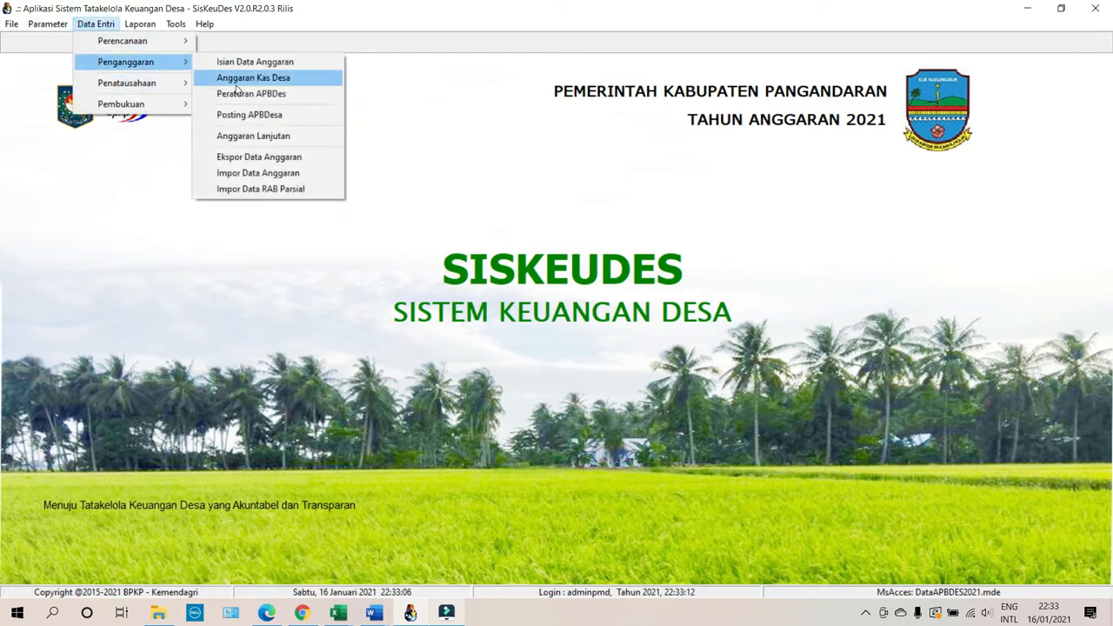
{"action": "left_click", "coordinate": [251, 93]}
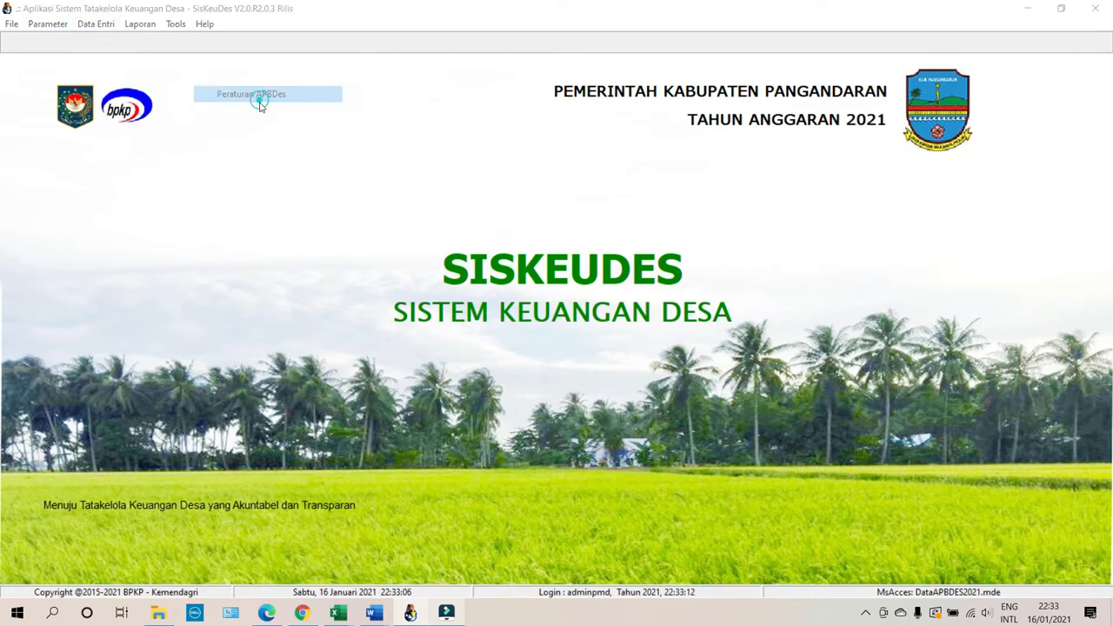
{"action": "left_click", "coordinate": [730, 469]}
{"action": "left_click", "coordinate": [113, 27]}
{"action": "mouse_move", "coordinate": [114, 63]}
{"action": "left_click", "coordinate": [265, 114]}
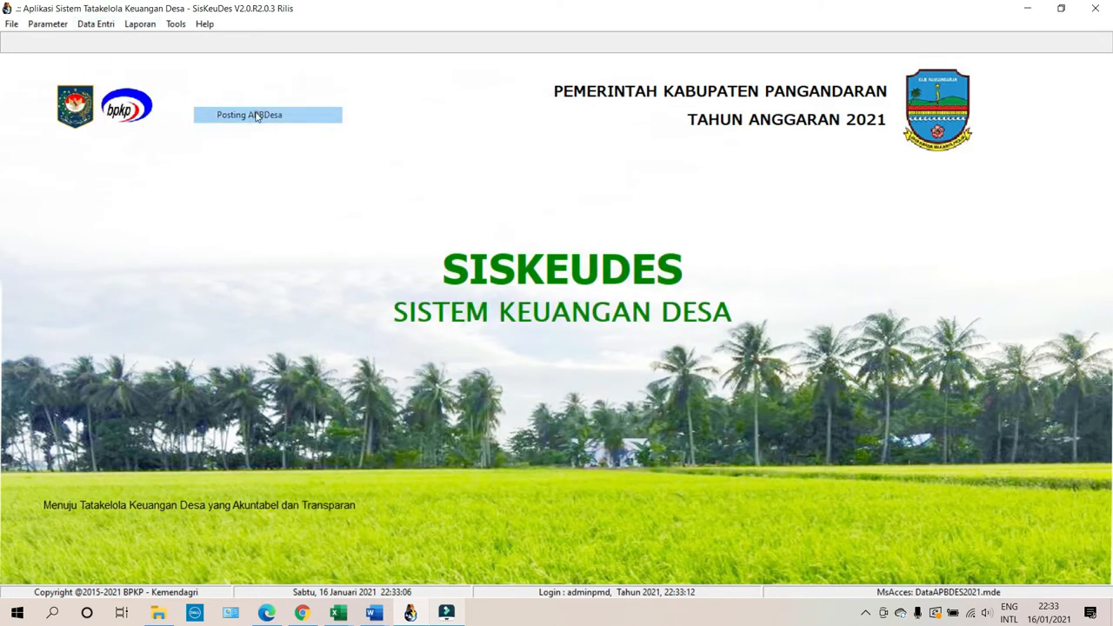
Choose Desa Kertayasa in Kecamatan Cijulang, check the posting lock list, and open the posting options.
{"action": "left_click", "coordinate": [364, 243]}
{"action": "left_click", "coordinate": [559, 256]}
{"action": "double_click", "coordinate": [559, 256]}
{"action": "double_click", "coordinate": [654, 284]}
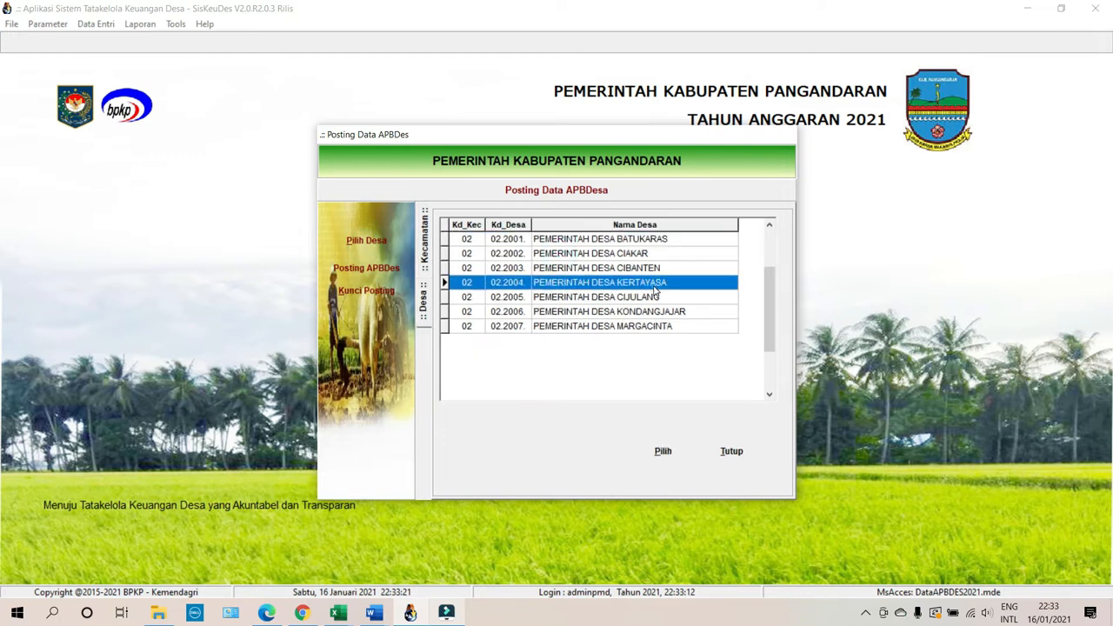
{"action": "left_click", "coordinate": [372, 291]}
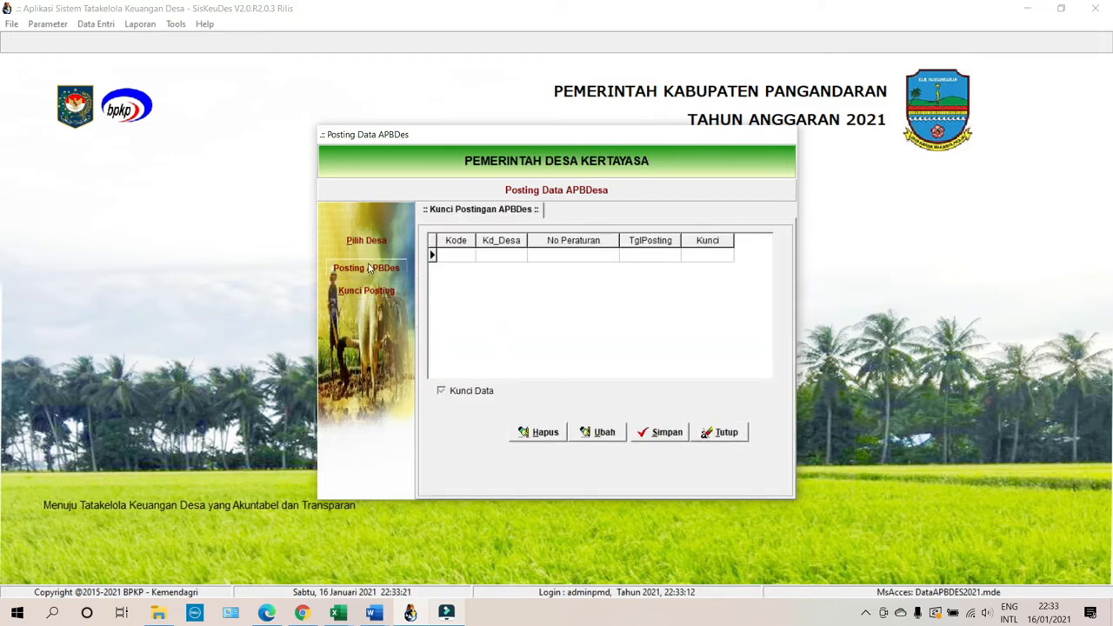
{"action": "left_click", "coordinate": [718, 432]}
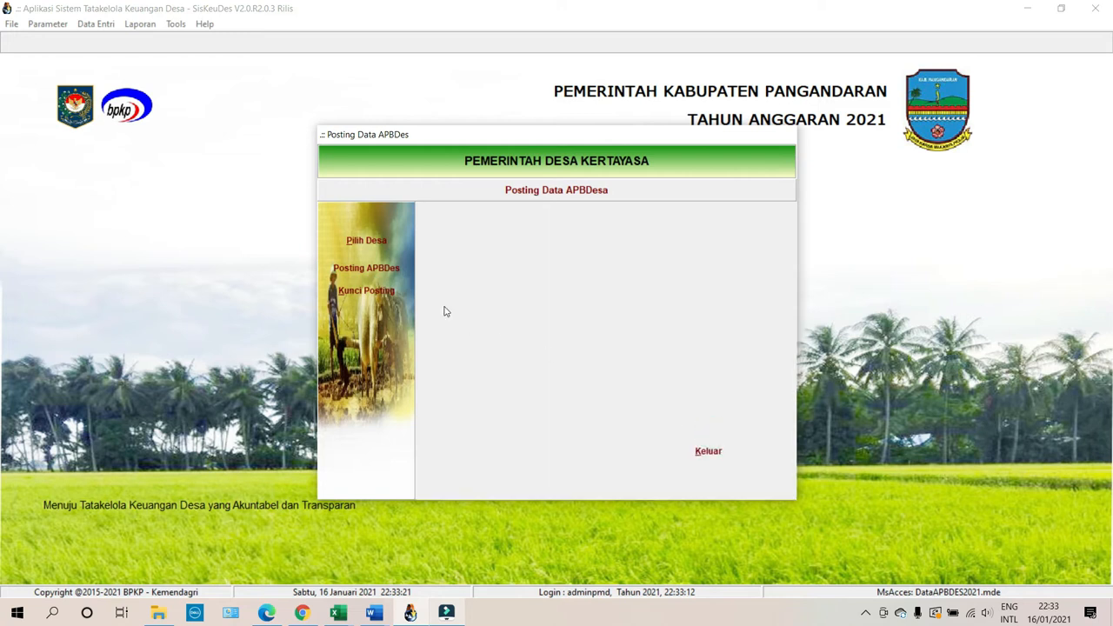
{"action": "left_click", "coordinate": [371, 274]}
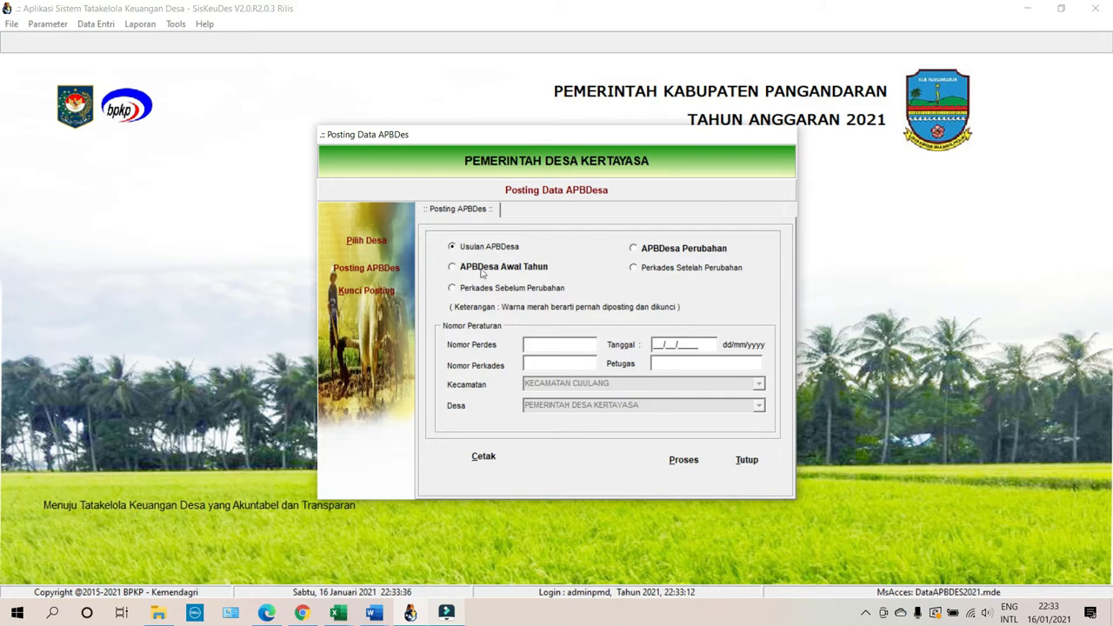
Compare the posting stage options and settle on APBDesa Awal Tahun.
{"action": "left_click", "coordinate": [479, 275]}
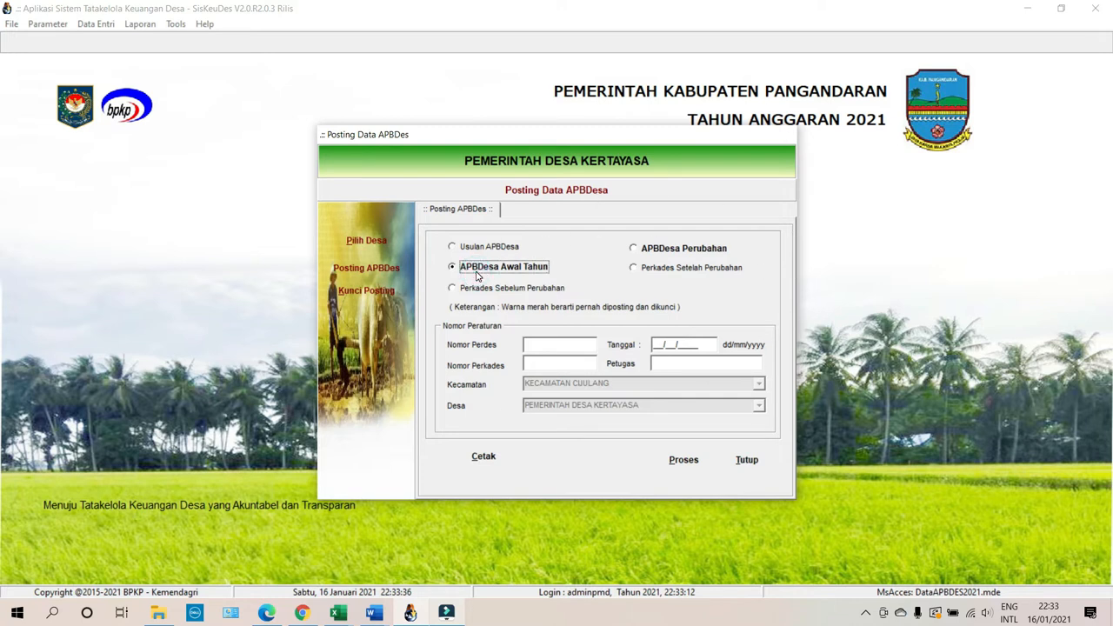
{"action": "left_click", "coordinate": [481, 293]}
{"action": "left_click", "coordinate": [671, 250]}
{"action": "left_click", "coordinate": [670, 250]}
{"action": "left_click", "coordinate": [671, 271]}
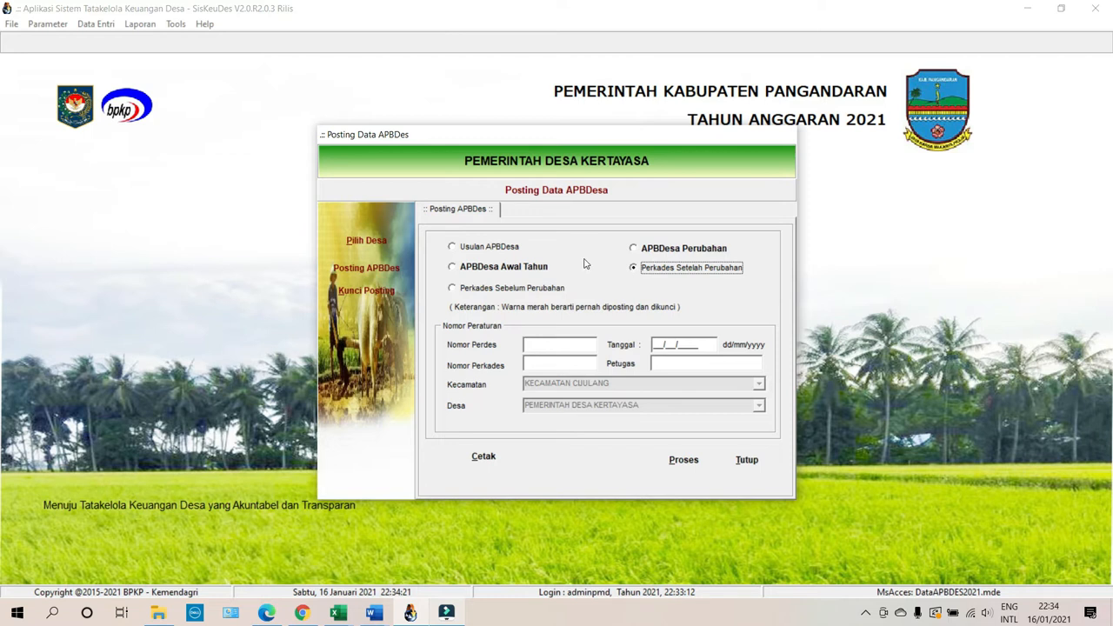
{"action": "left_click", "coordinate": [527, 268]}
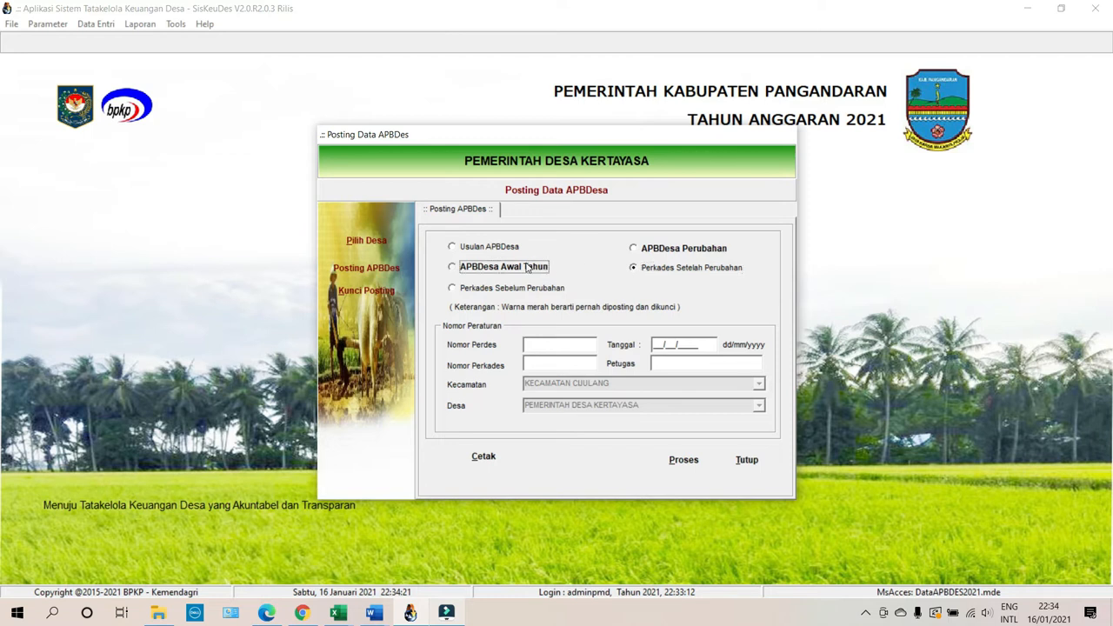
Enter Perdes number 1 dated 15/01/2021, Perkades number 1 and the officer.
{"action": "left_click", "coordinate": [537, 343]}
{"action": "type", "text": "1"}
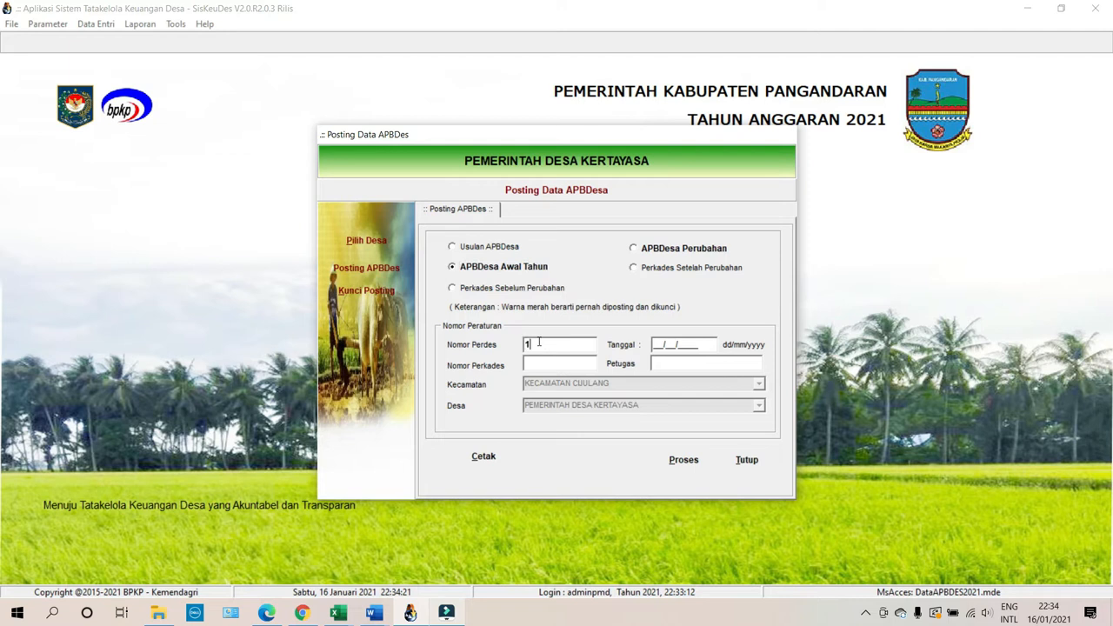
{"action": "key", "text": "Tab"}
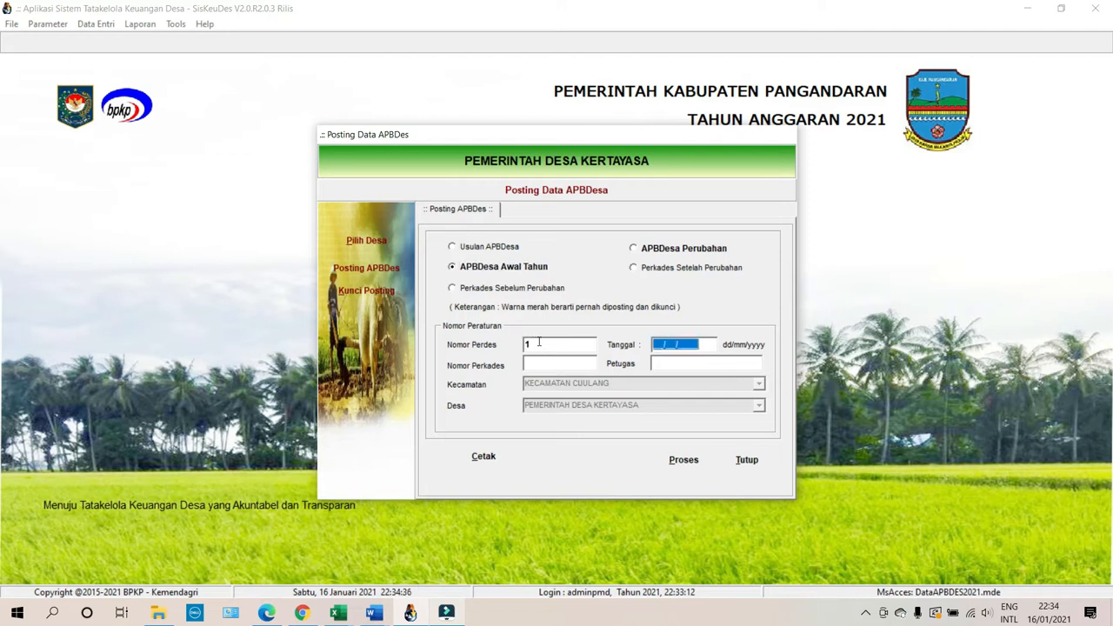
{"action": "type", "text": "15/01/2021"}
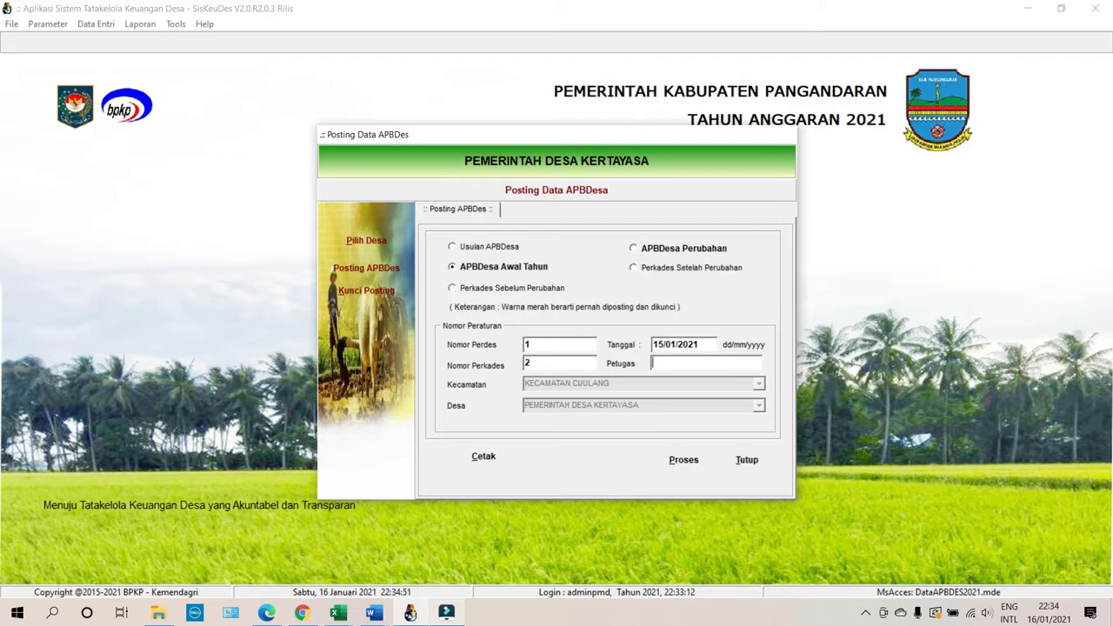
{"action": "left_click", "coordinate": [567, 363]}
{"action": "type", "text": "1"}
{"action": "left_click", "coordinate": [666, 364]}
{"action": "left_click", "coordinate": [467, 458]}
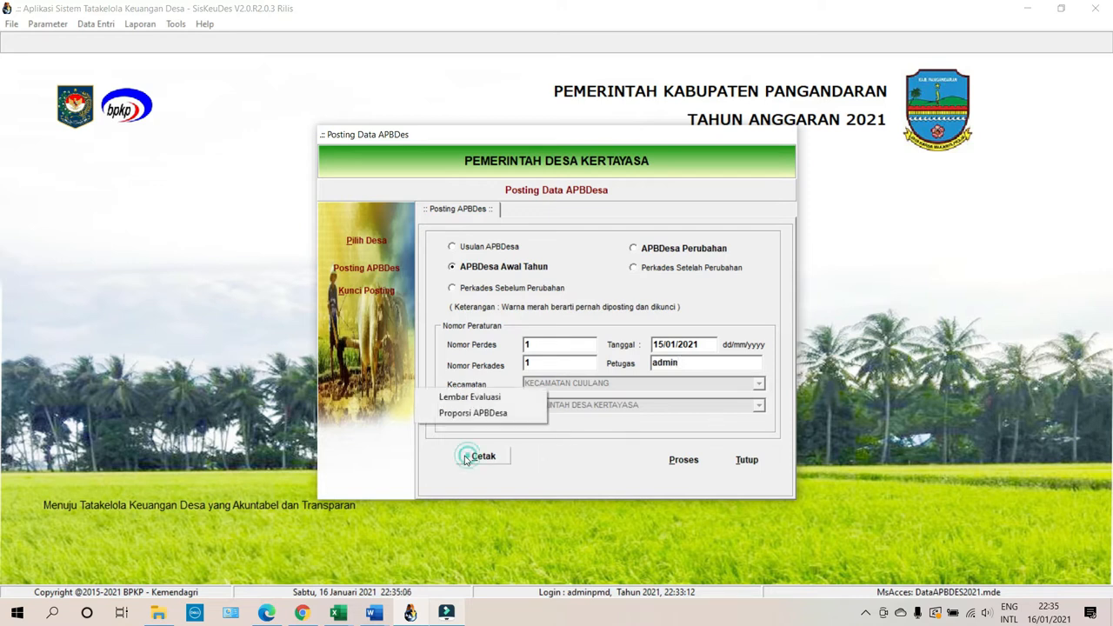
{"action": "left_click", "coordinate": [478, 413]}
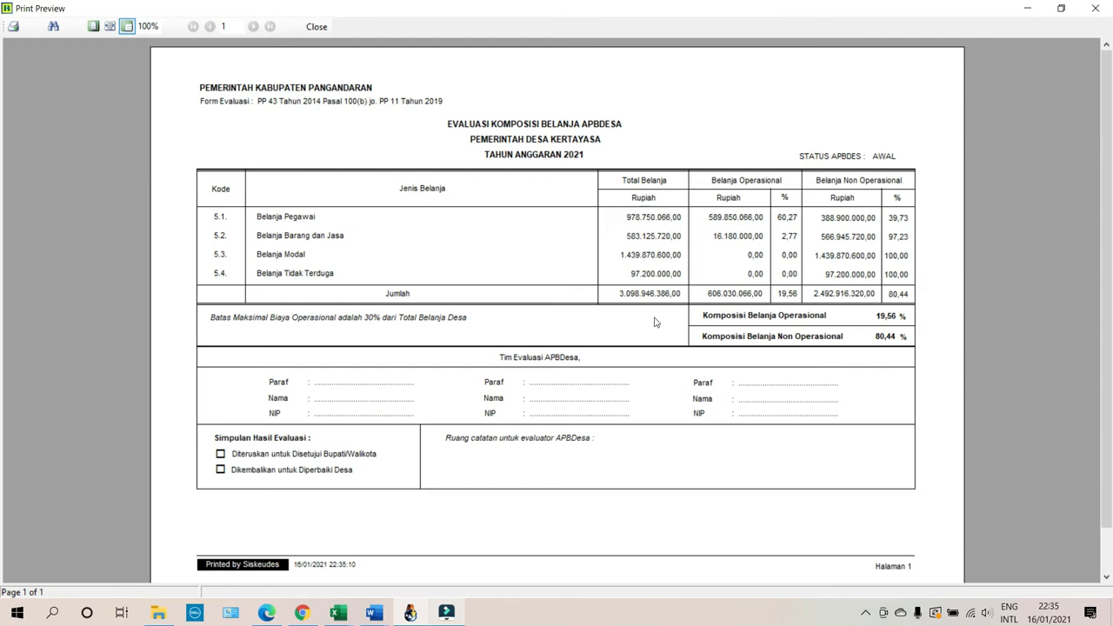
{"action": "left_click", "coordinate": [110, 27]}
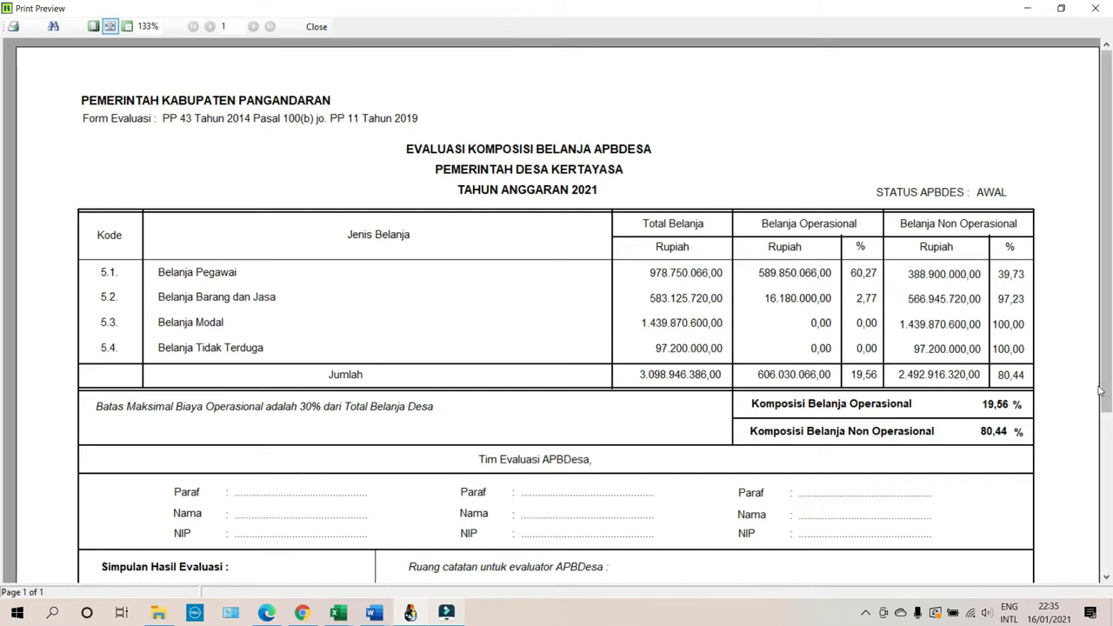
{"action": "scroll", "coordinate": [952, 315], "scroll_direction": "down", "scroll_amount": 3}
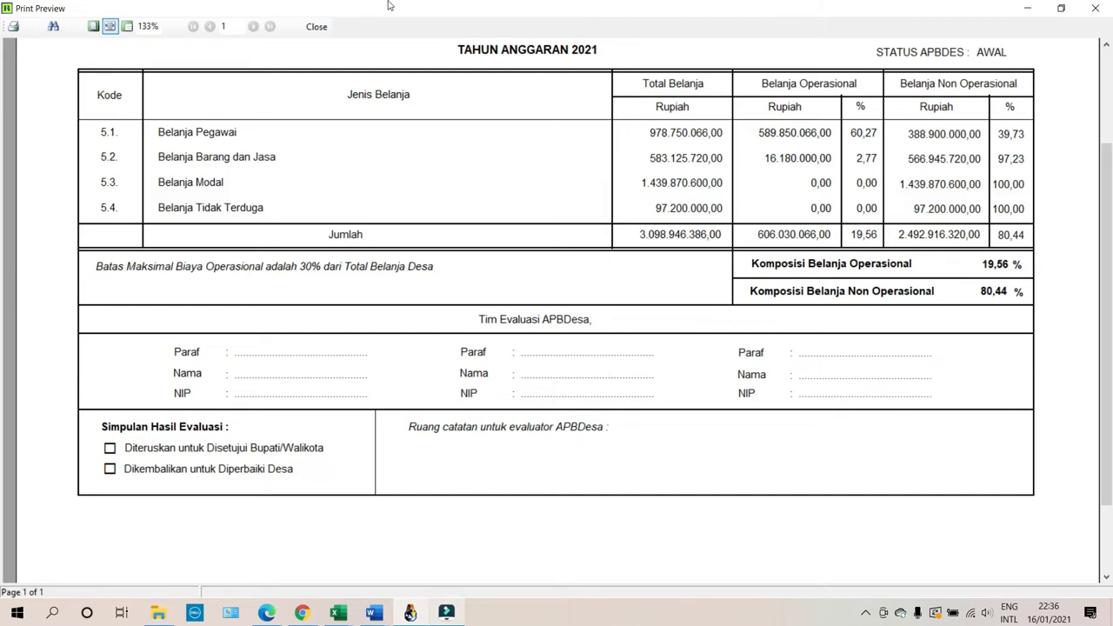
{"action": "left_click", "coordinate": [316, 27]}
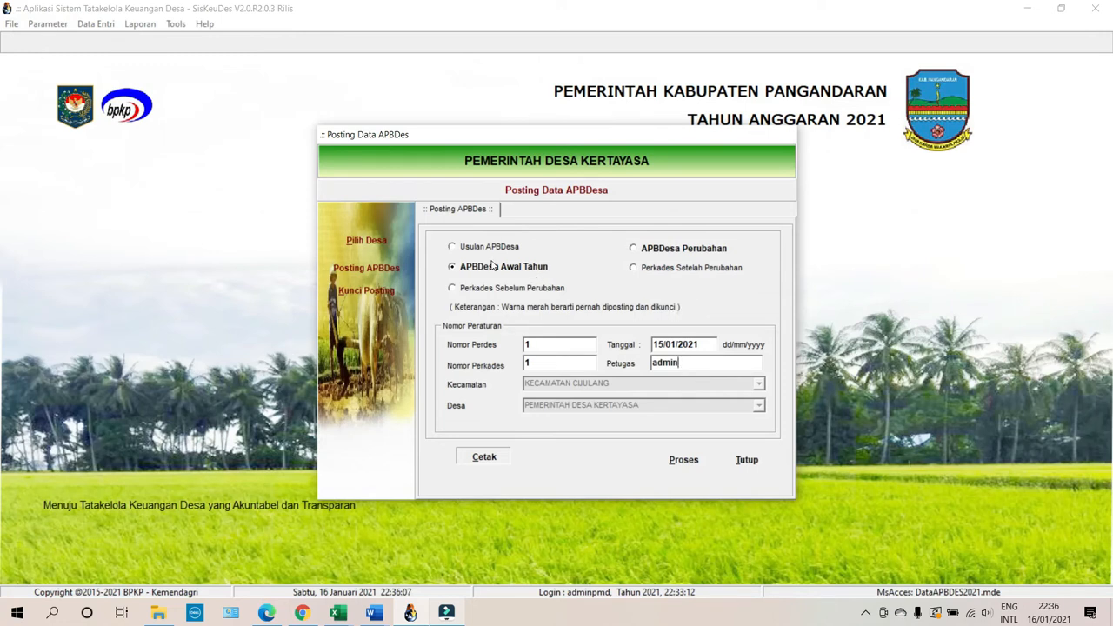
Post the APBDesa Awal Tahun data and confirm the success message.
{"action": "left_click", "coordinate": [674, 456]}
{"action": "left_click", "coordinate": [527, 340]}
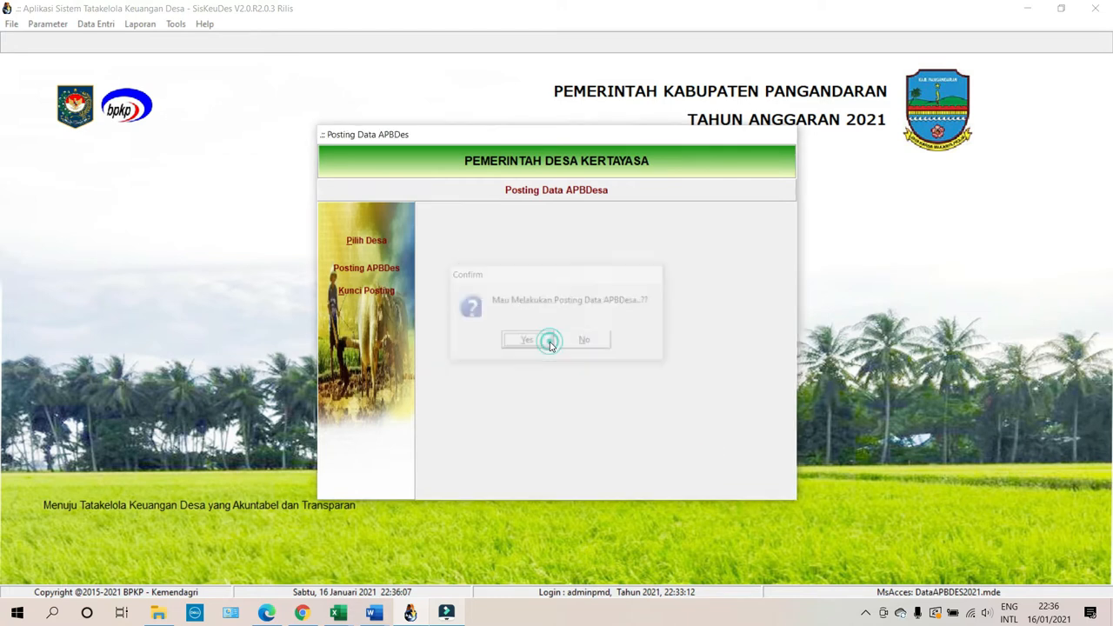
{"action": "left_click", "coordinate": [633, 353]}
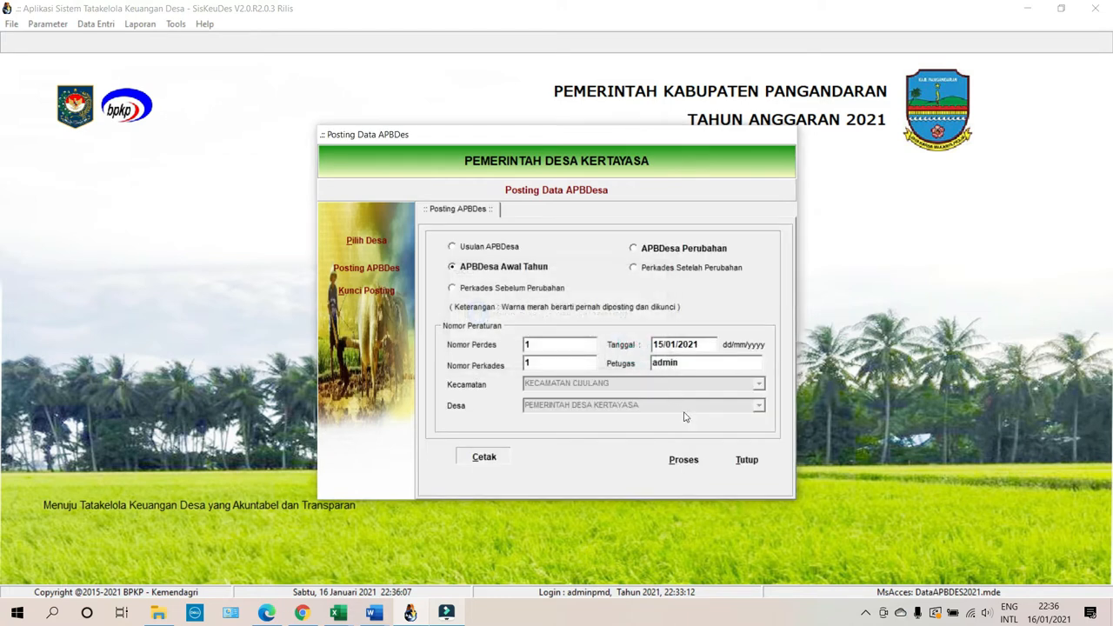
{"action": "left_click", "coordinate": [745, 474]}
{"action": "left_click", "coordinate": [377, 274]}
Lock the posted record in Kunci Posting so its Kunci status reads Ya.
{"action": "left_click", "coordinate": [372, 297]}
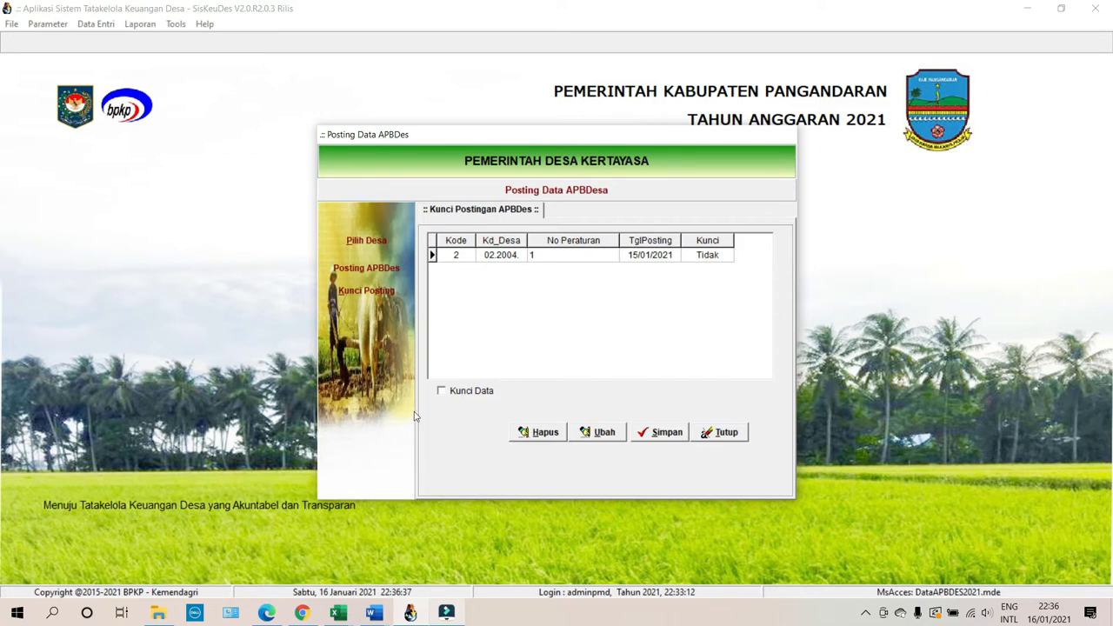
{"action": "left_click", "coordinate": [604, 434]}
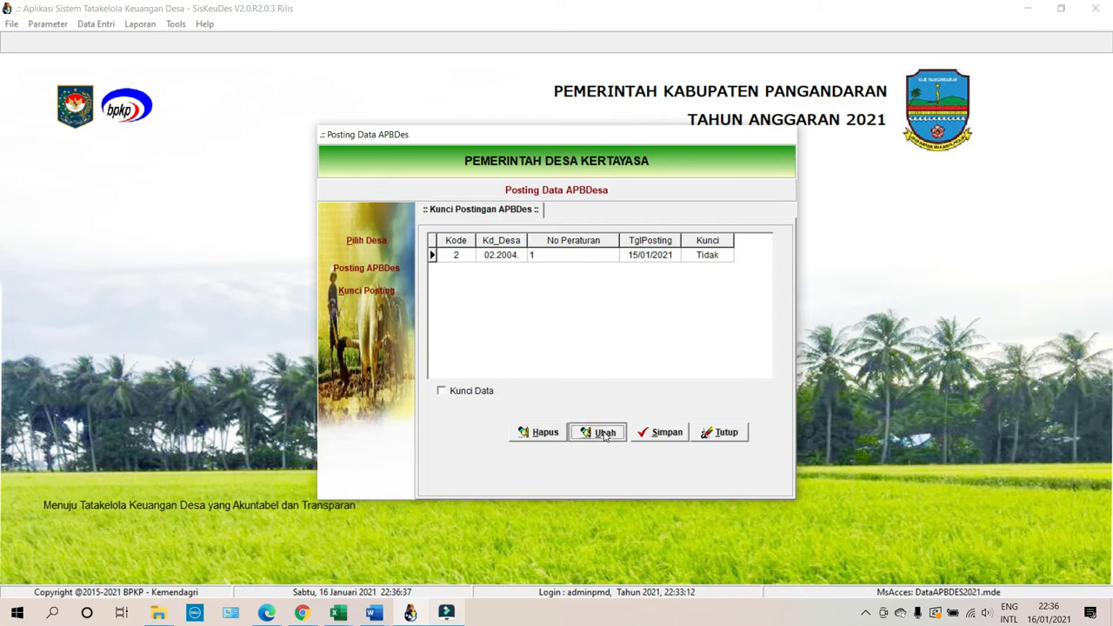
{"action": "left_click", "coordinate": [570, 254]}
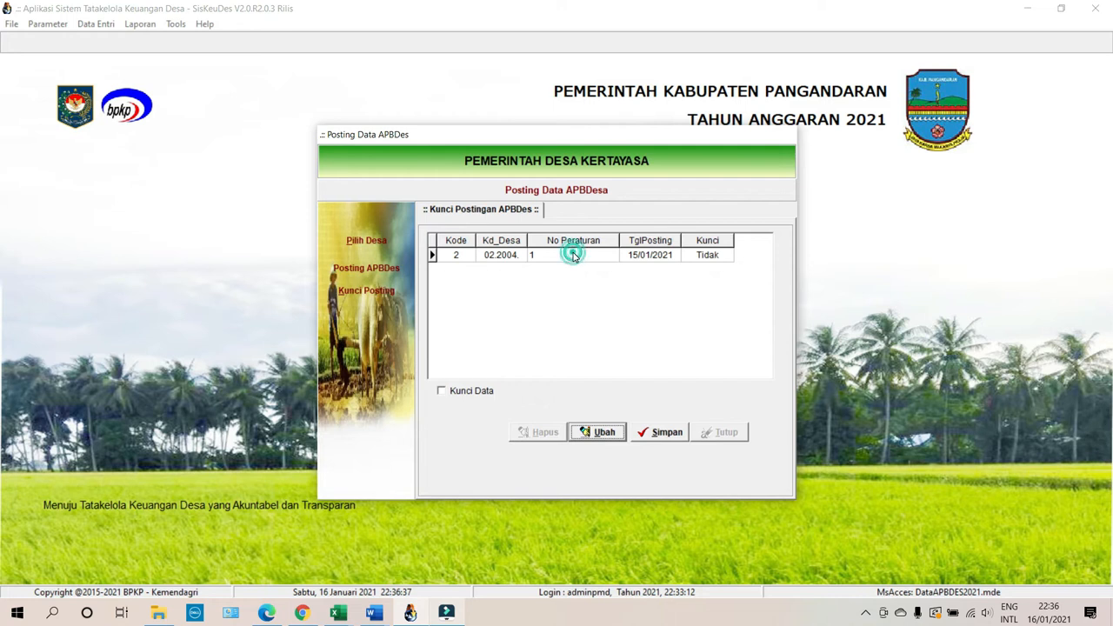
{"action": "left_click", "coordinate": [452, 393]}
{"action": "left_click", "coordinate": [645, 432]}
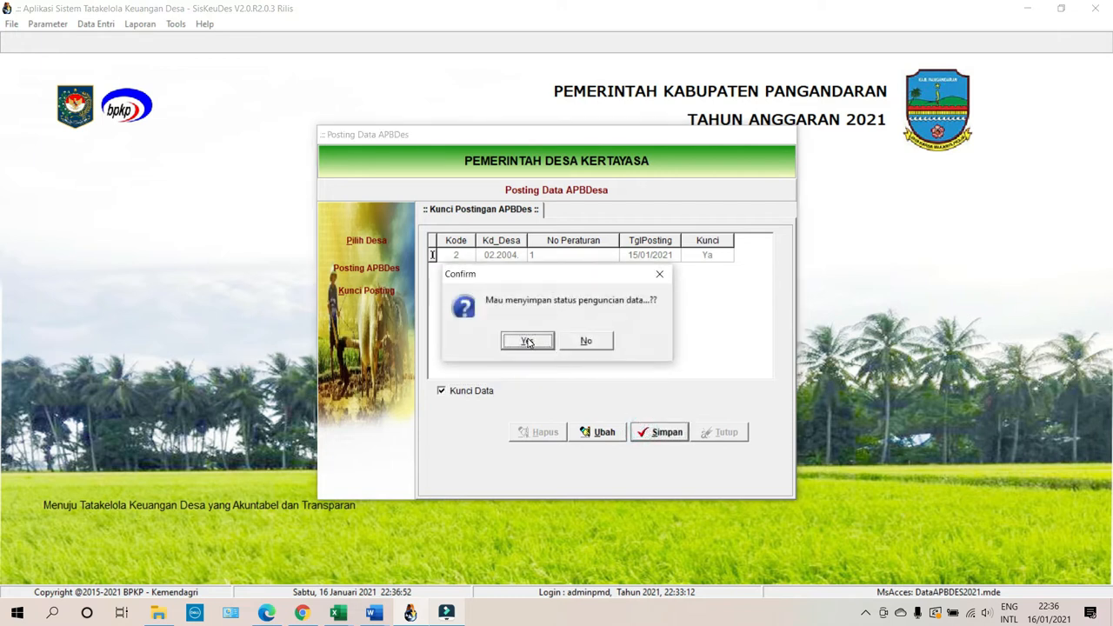
{"action": "left_click", "coordinate": [528, 342]}
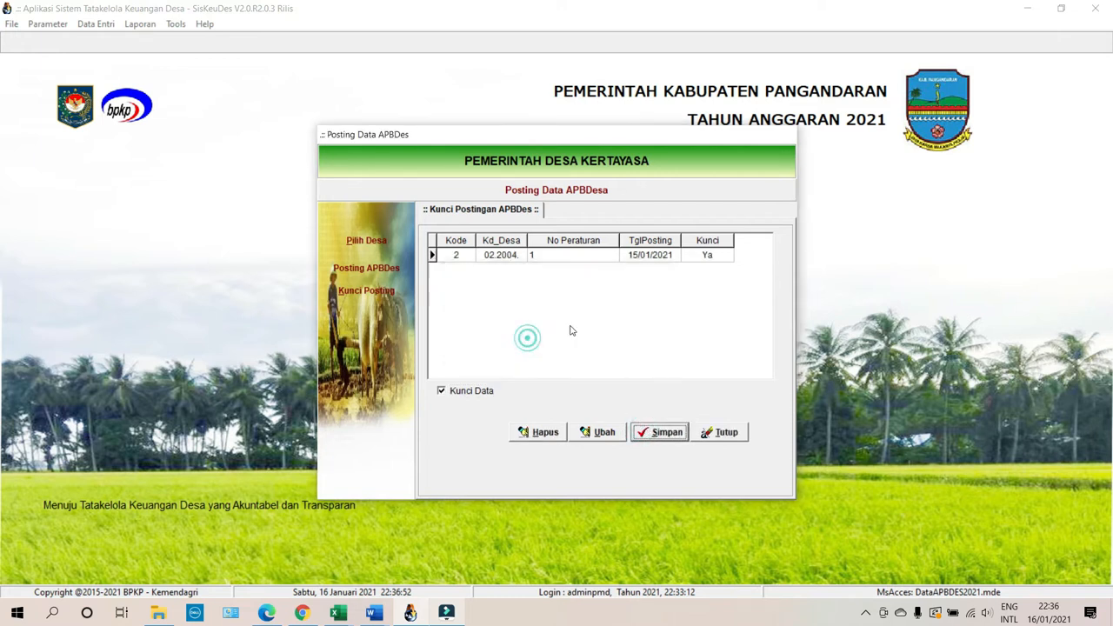
{"action": "left_click", "coordinate": [715, 253]}
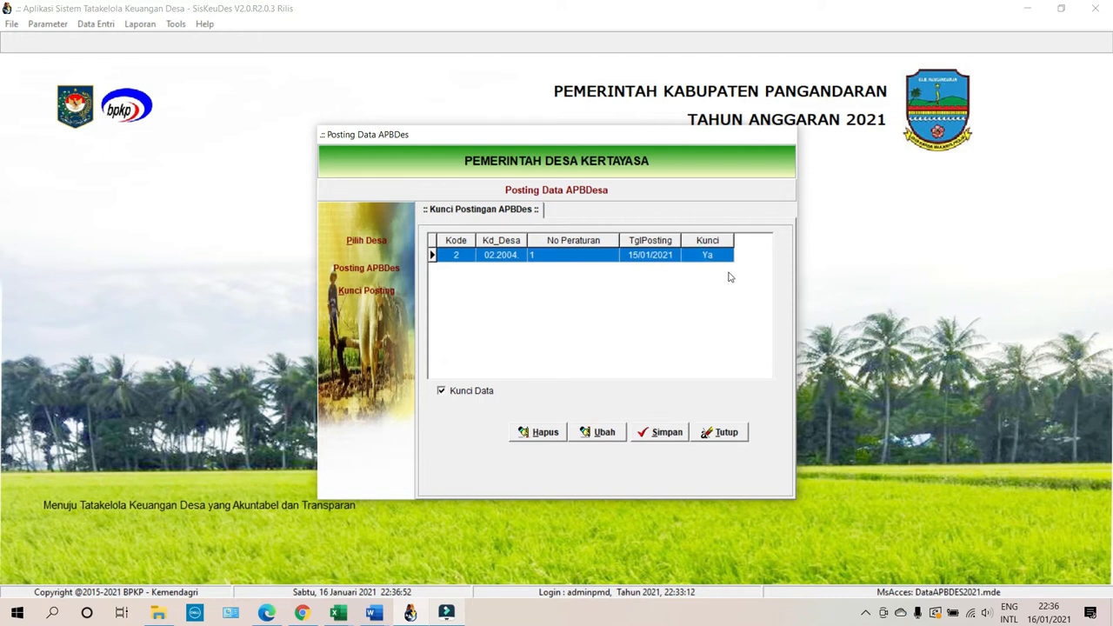
{"action": "left_click", "coordinate": [724, 432]}
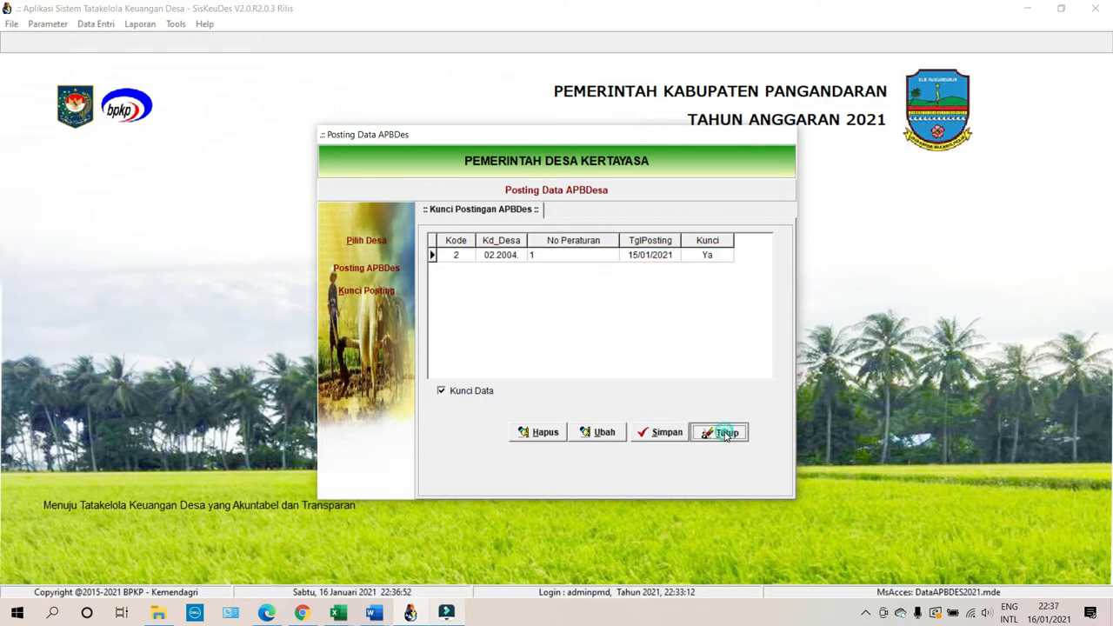
{"action": "left_click", "coordinate": [366, 290]}
{"action": "left_click", "coordinate": [372, 269]}
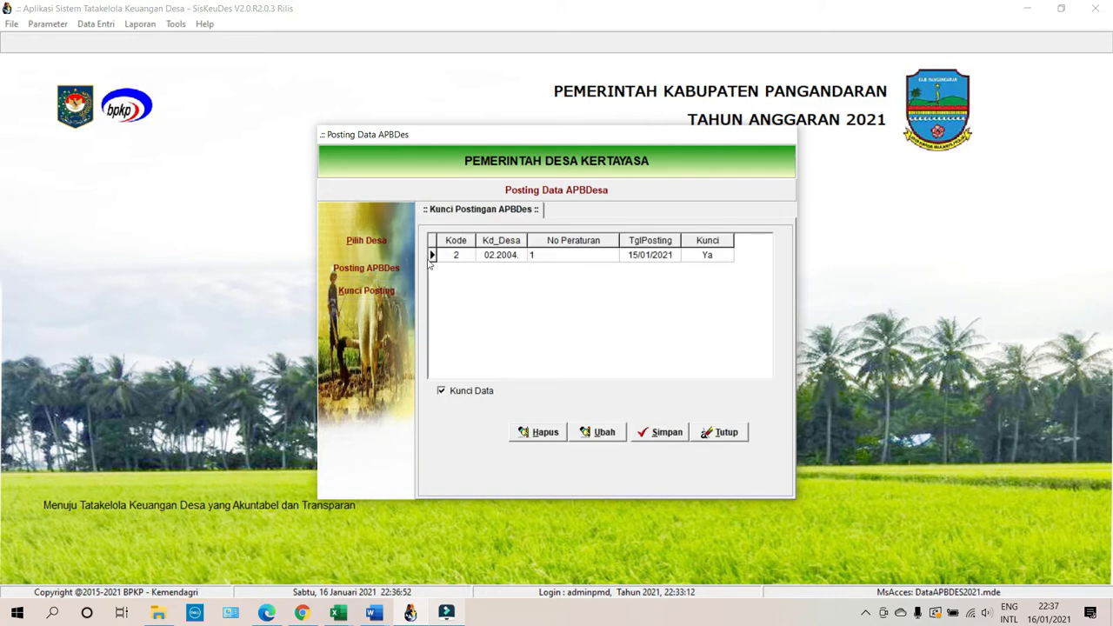
{"action": "left_click", "coordinate": [725, 433]}
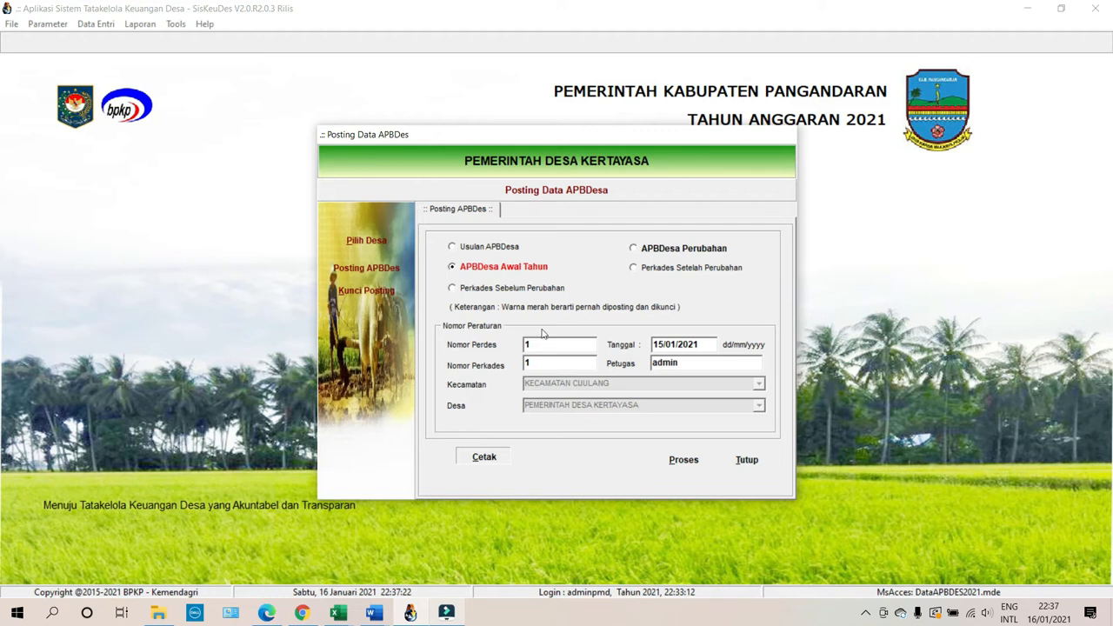
Close the APBDes posting window, browse the Data Entri and Laporan menus, and dismiss the Pembukuan submenu.
{"action": "left_click", "coordinate": [753, 460]}
{"action": "left_click", "coordinate": [735, 453]}
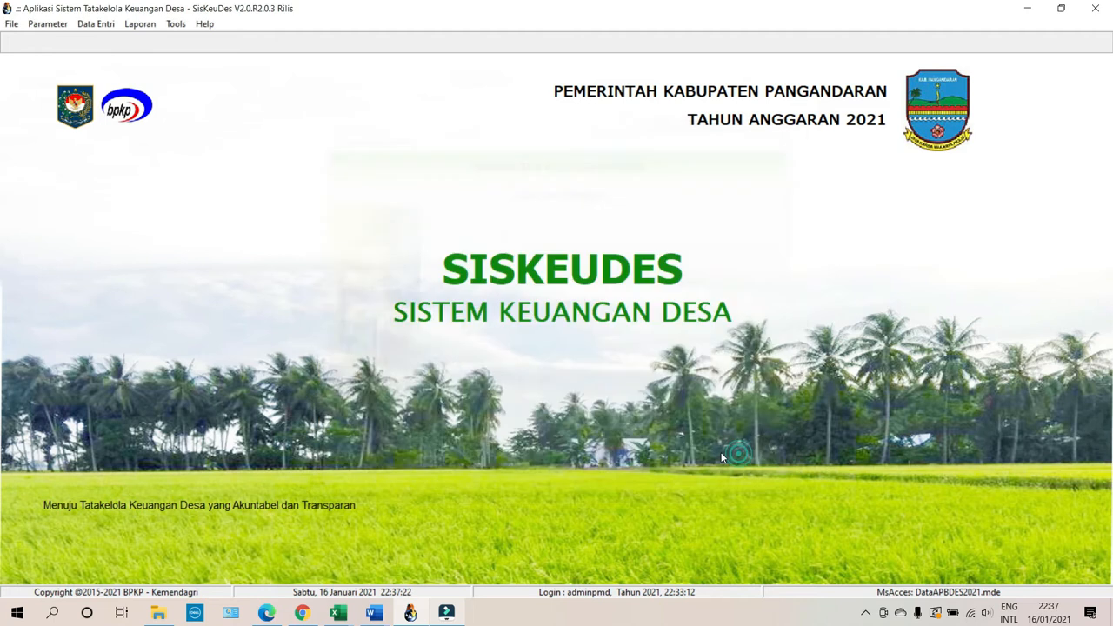
{"action": "left_click", "coordinate": [93, 26]}
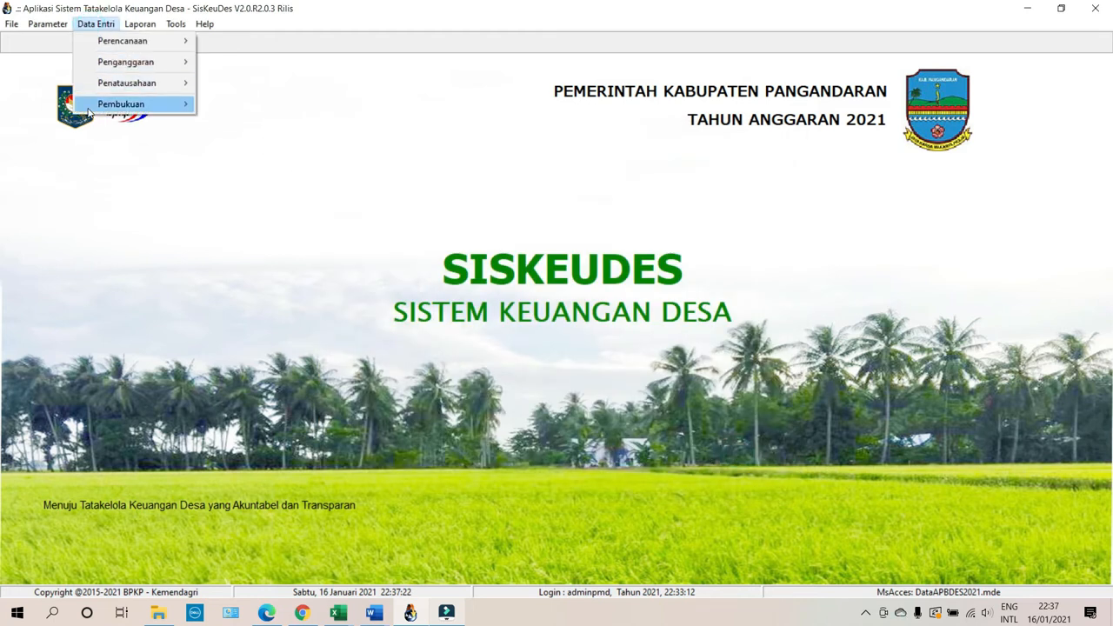
{"action": "left_click", "coordinate": [128, 23]}
{"action": "mouse_move", "coordinate": [109, 24]}
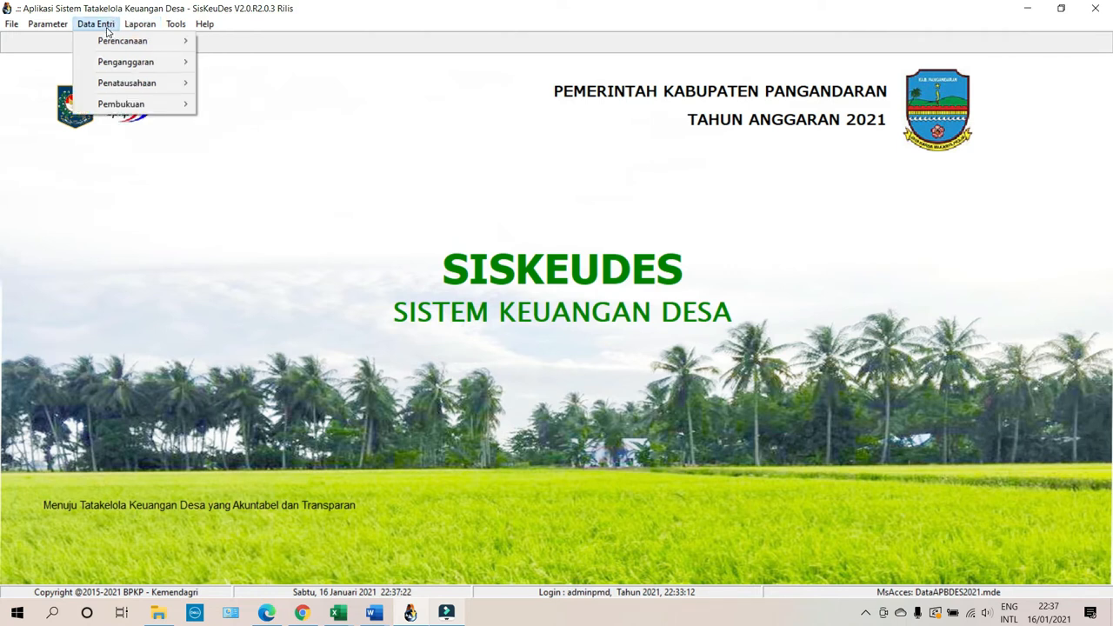
{"action": "mouse_move", "coordinate": [110, 106]}
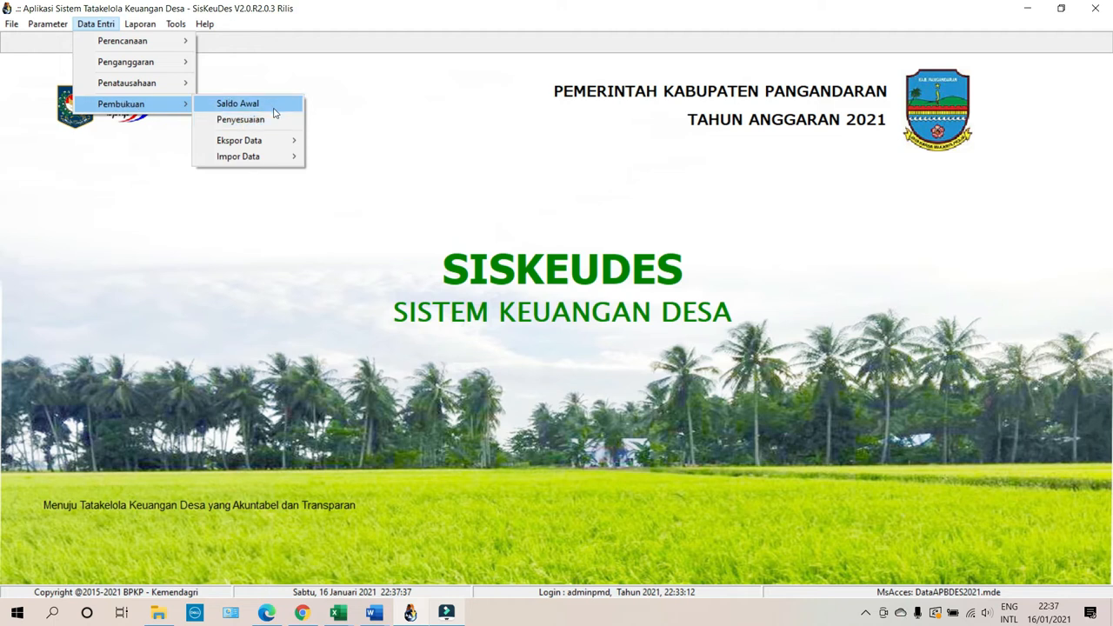
{"action": "left_click", "coordinate": [151, 101]}
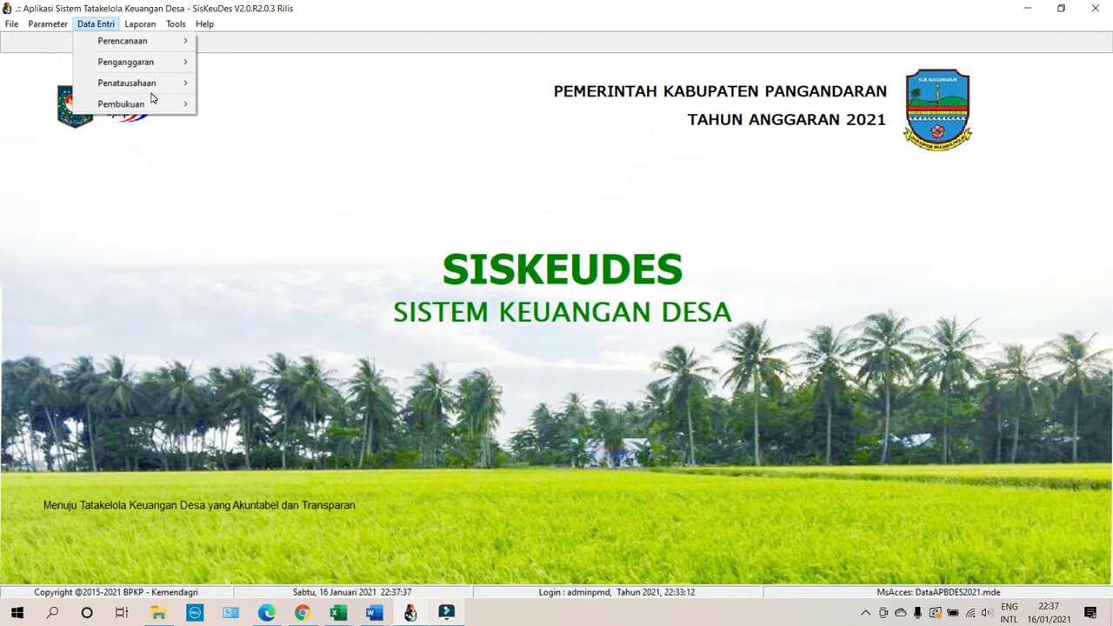
{"action": "left_click", "coordinate": [152, 103]}
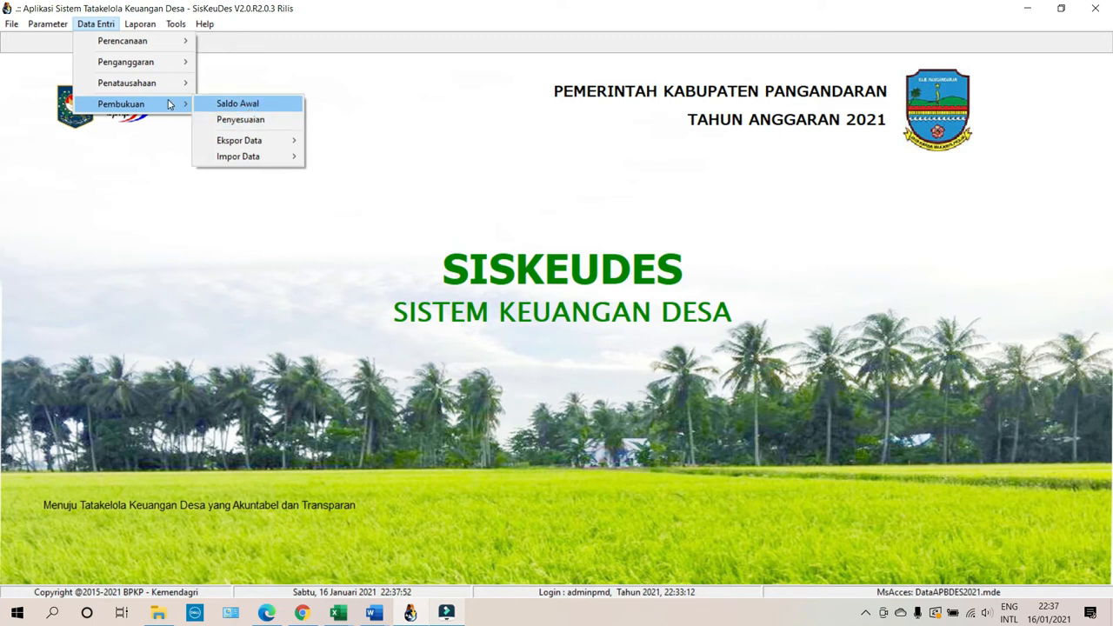
{"action": "key", "text": "Escape"}
{"action": "key", "text": "Escape"}
Preview the RAB 3 report for Kecamatan 02 Cijulang, Desa Kertayasa, without budget amendment.
{"action": "left_click", "coordinate": [139, 24]}
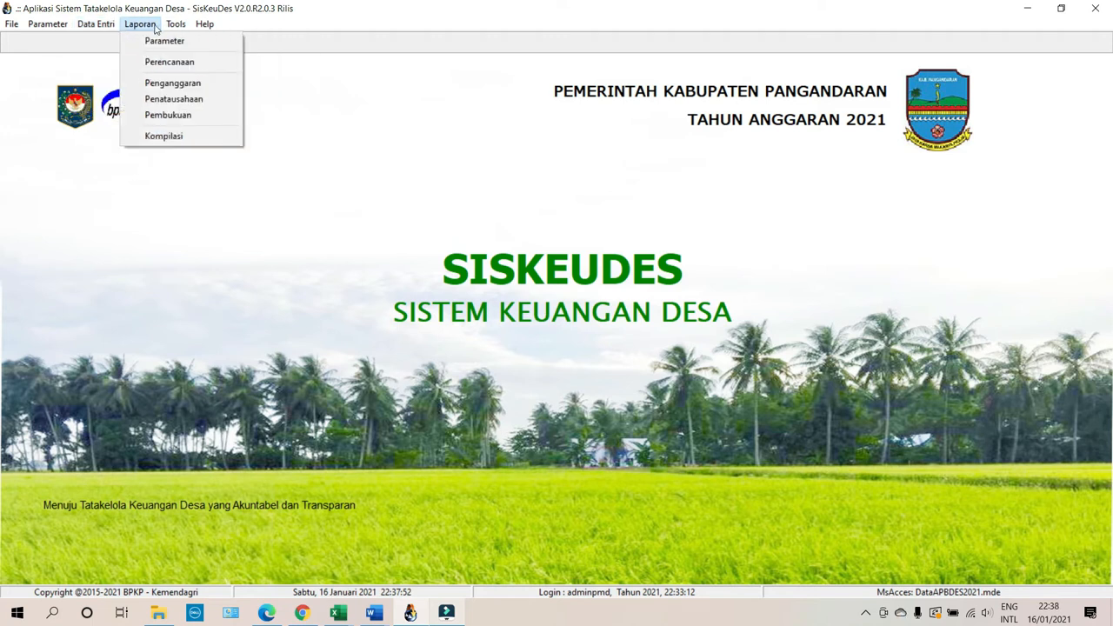
{"action": "left_click", "coordinate": [174, 83]}
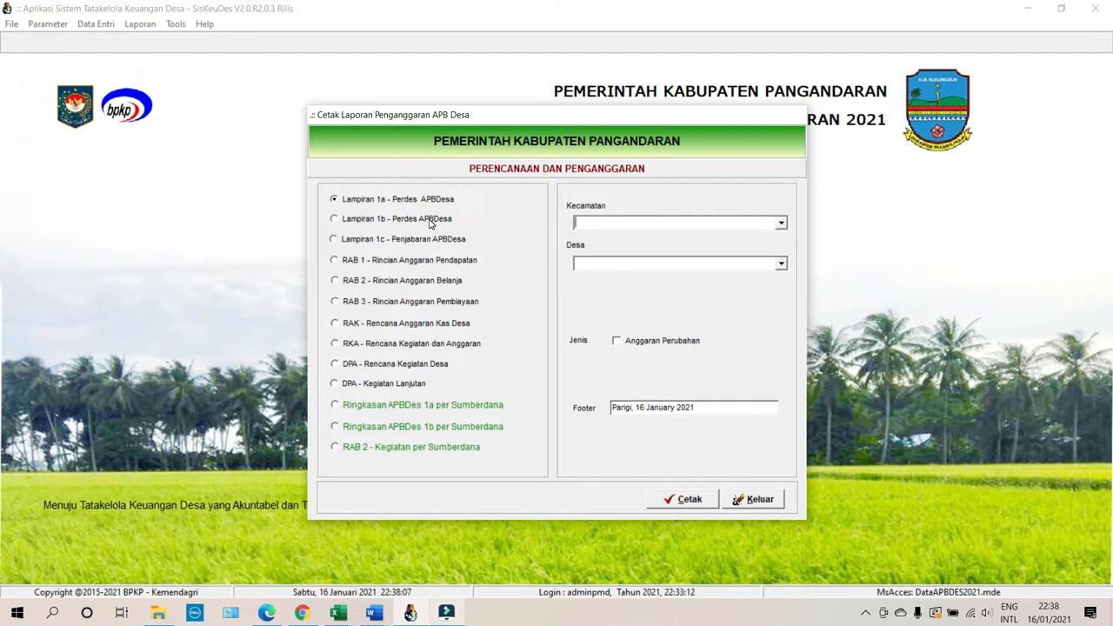
{"action": "left_click", "coordinate": [430, 302]}
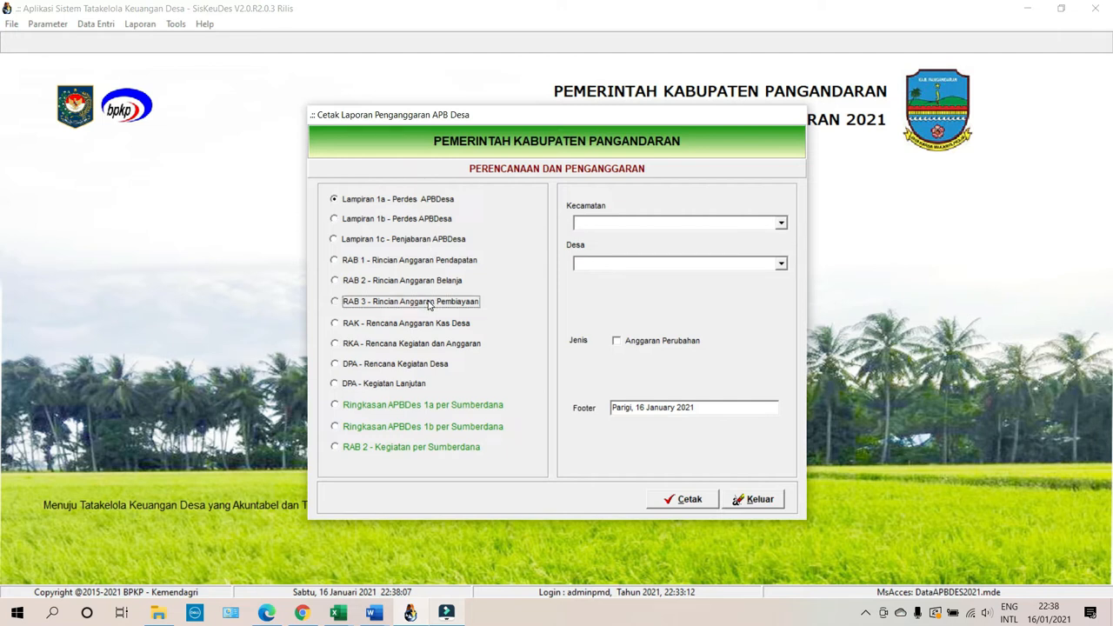
{"action": "left_click", "coordinate": [780, 224]}
{"action": "left_click", "coordinate": [759, 248]}
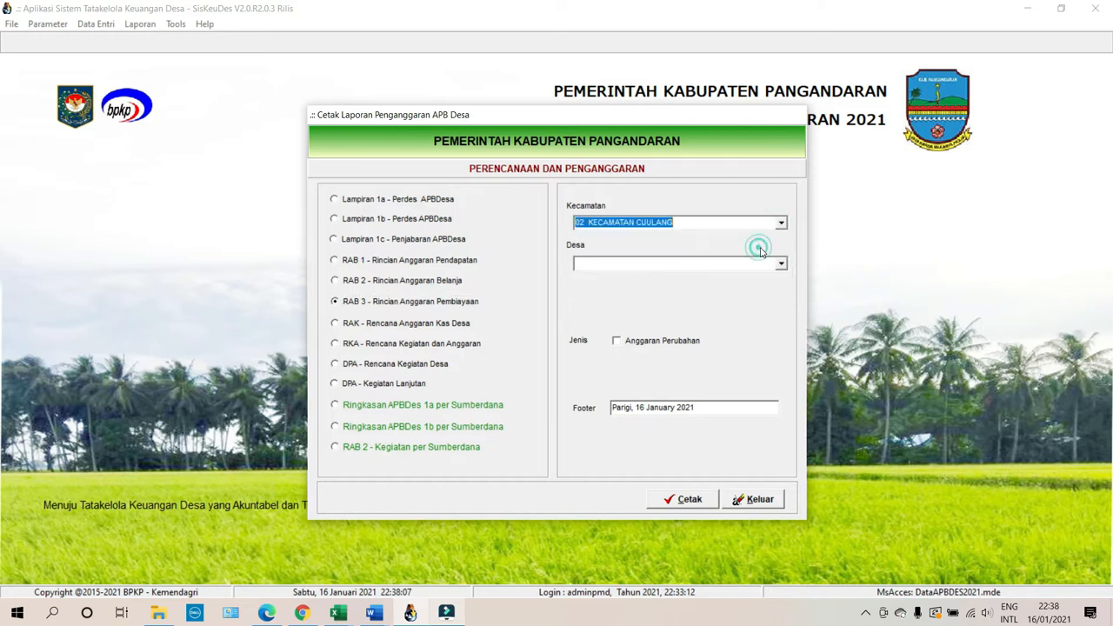
{"action": "left_click", "coordinate": [779, 263]}
{"action": "left_click", "coordinate": [724, 311]}
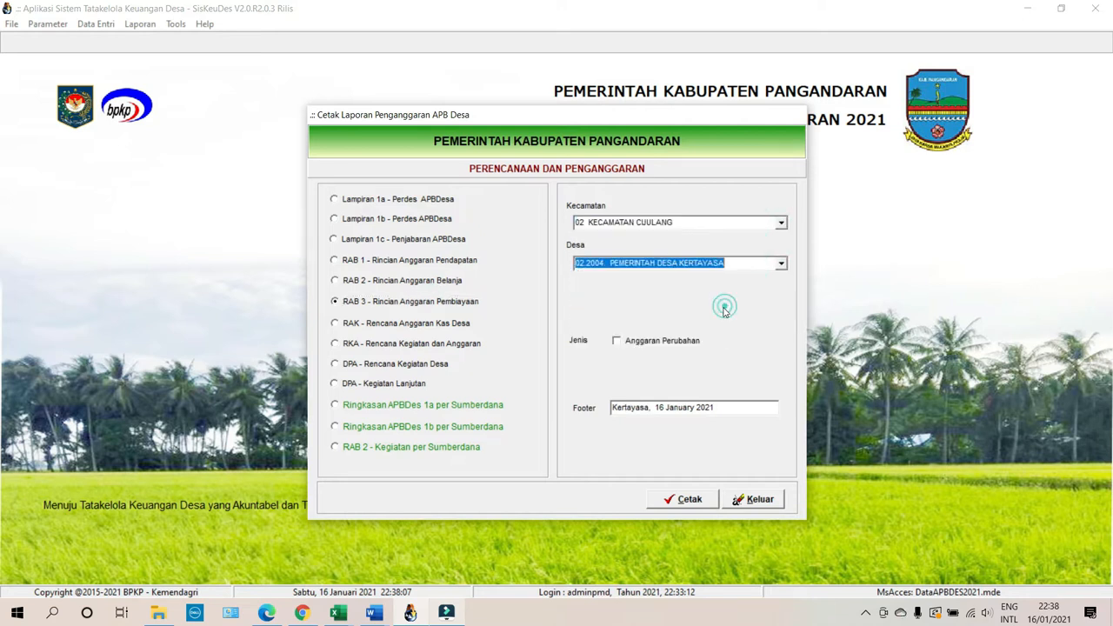
{"action": "left_click", "coordinate": [636, 342]}
{"action": "left_click", "coordinate": [628, 344]}
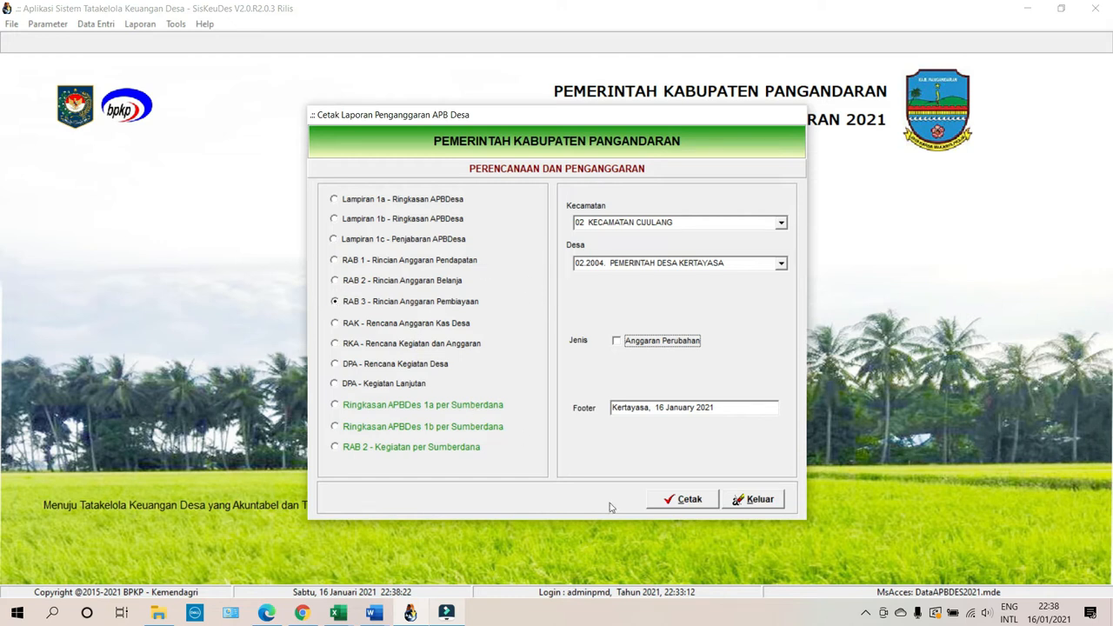
{"action": "left_click", "coordinate": [687, 503]}
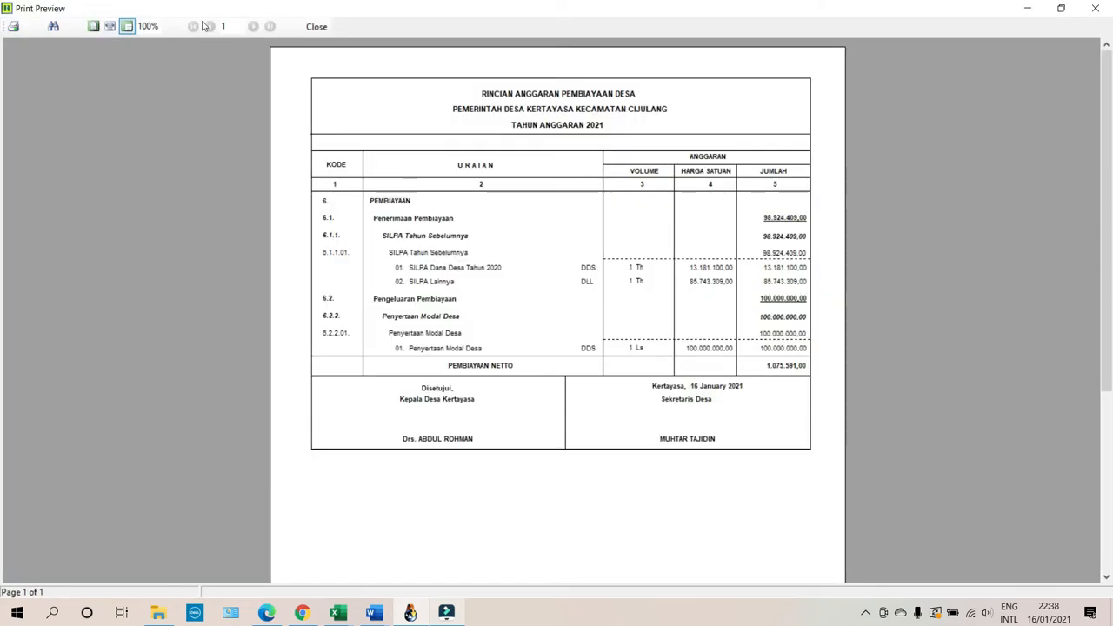
Zoom the RAB 3 preview to page width, scroll through the netto 1.075.591,00 report, and close it.
{"action": "left_click", "coordinate": [110, 26]}
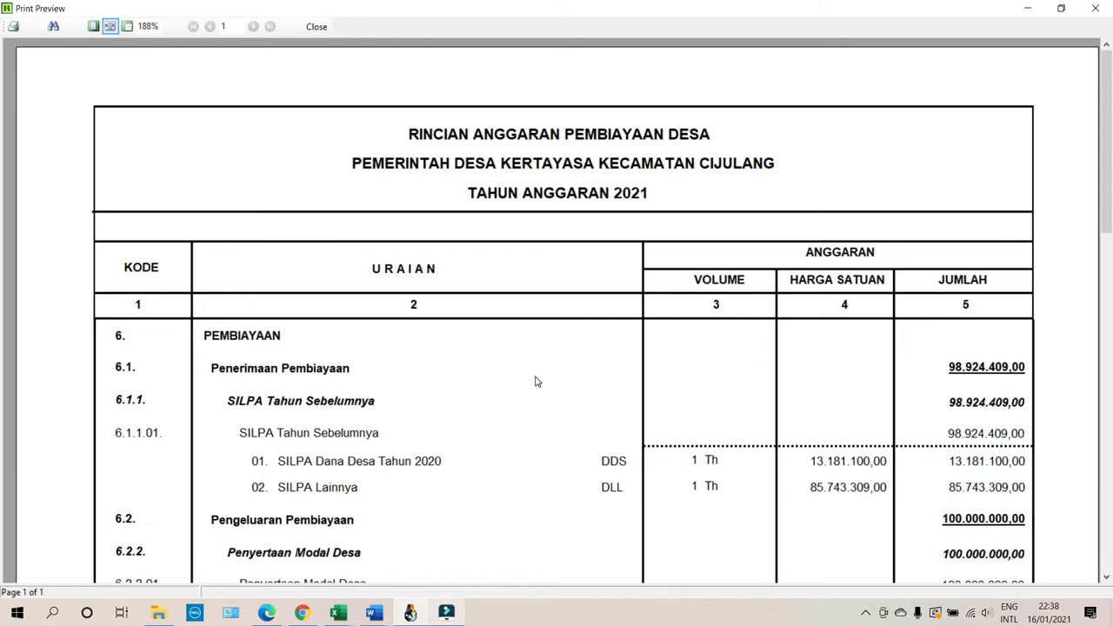
{"action": "scroll", "coordinate": [545, 374], "scroll_direction": "down", "scroll_amount": 2}
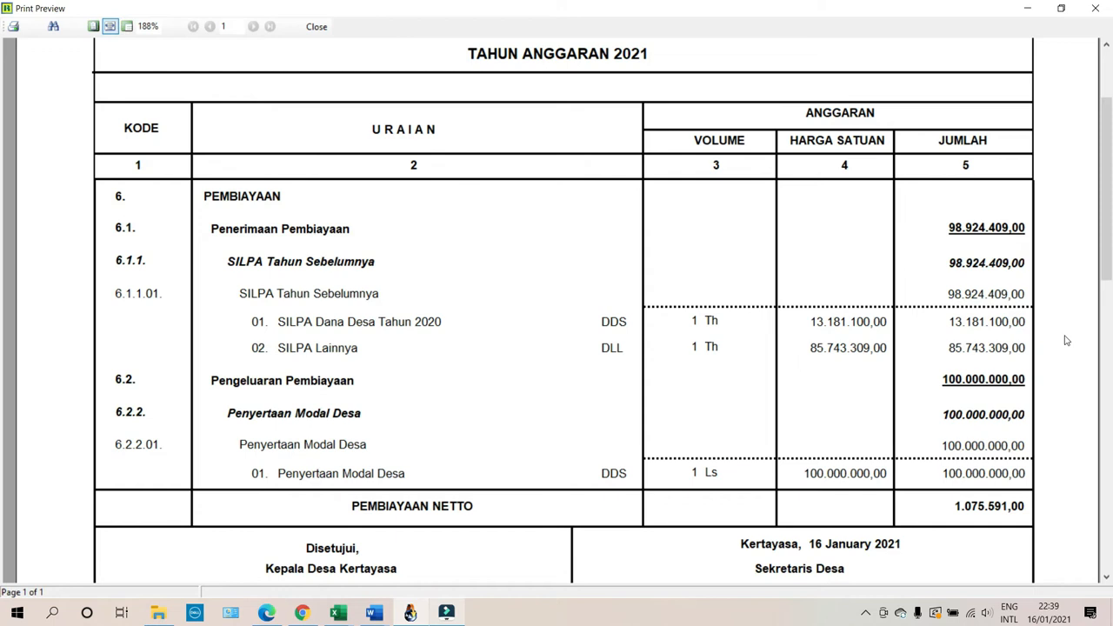
{"action": "left_click", "coordinate": [317, 27]}
Close the budget report dialog and open Saldo Awal Kekayaan Desa for Kecamatan 02, Desa Kertayasa.
{"action": "left_click", "coordinate": [764, 502]}
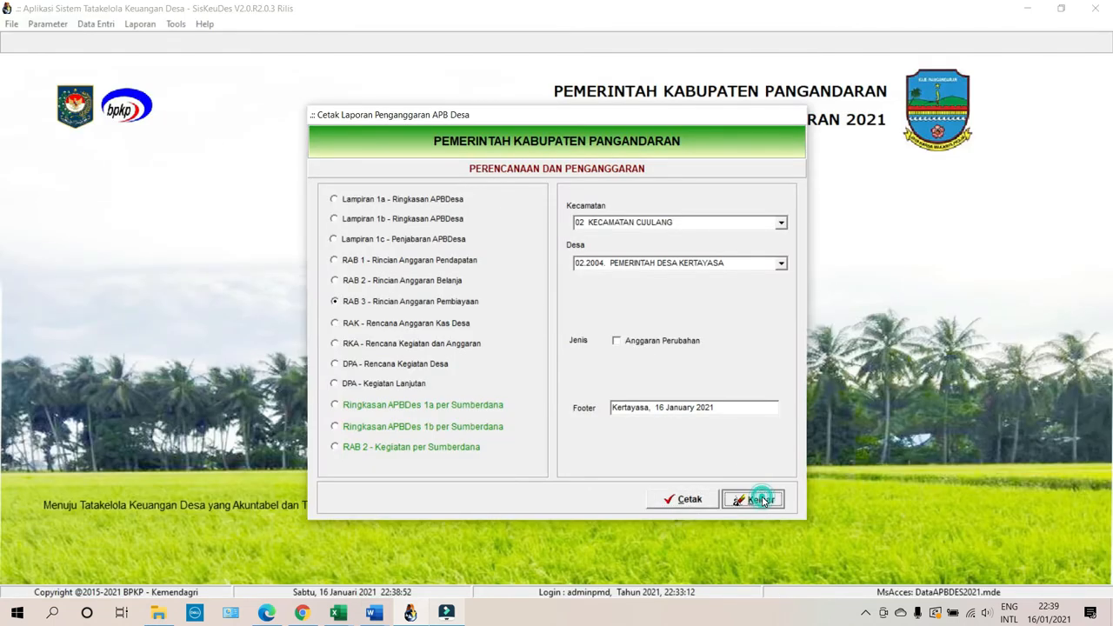
{"action": "left_click", "coordinate": [109, 26]}
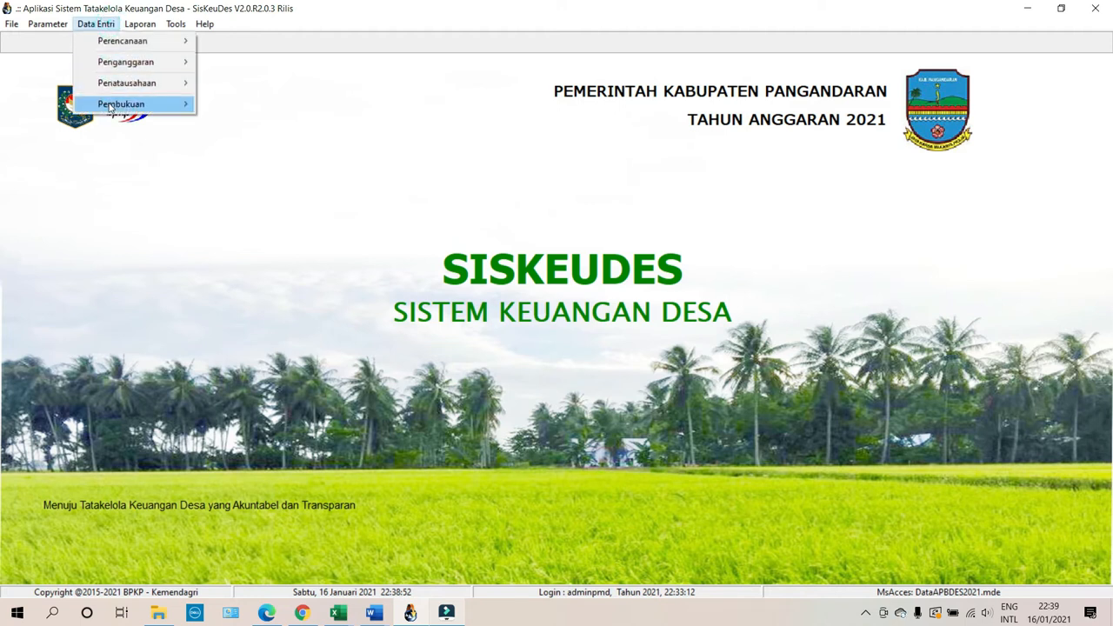
{"action": "mouse_move", "coordinate": [110, 107]}
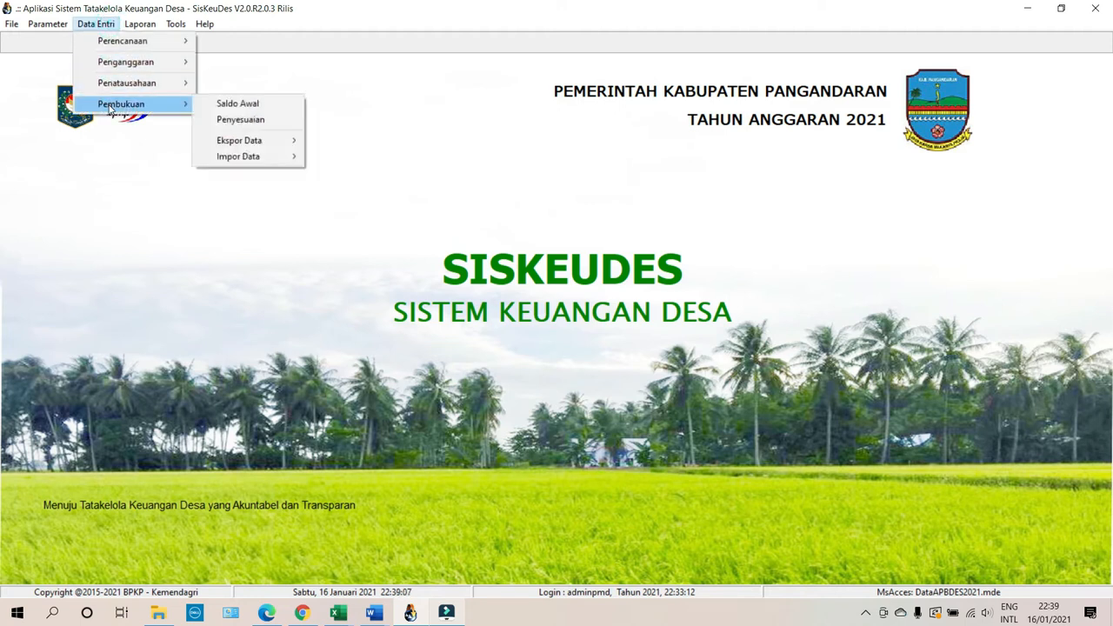
{"action": "left_click", "coordinate": [254, 106]}
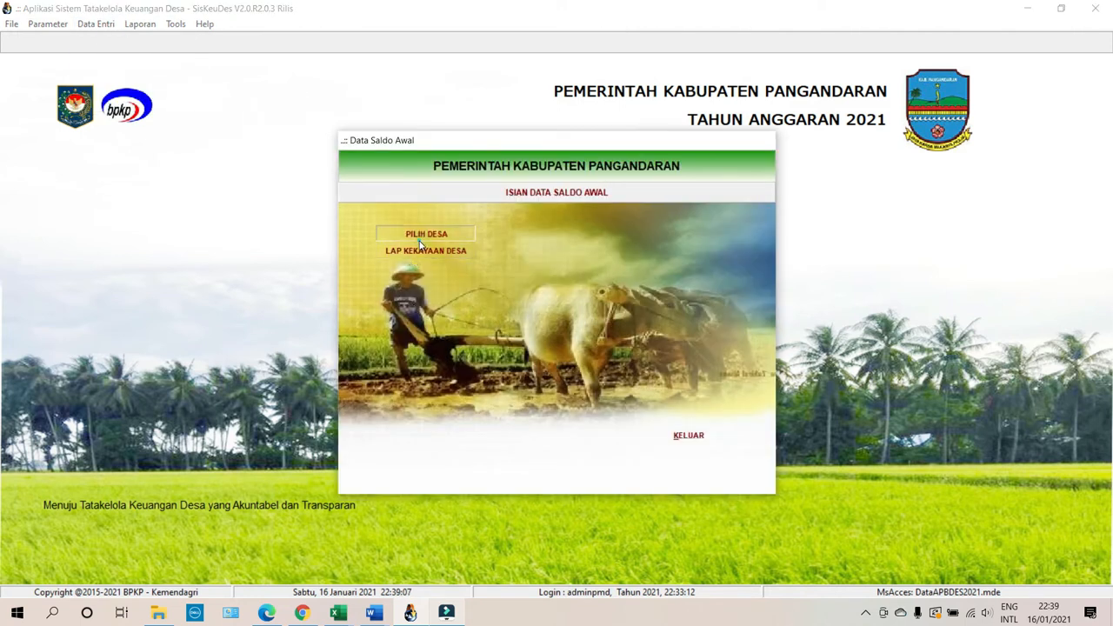
{"action": "left_click", "coordinate": [420, 244]}
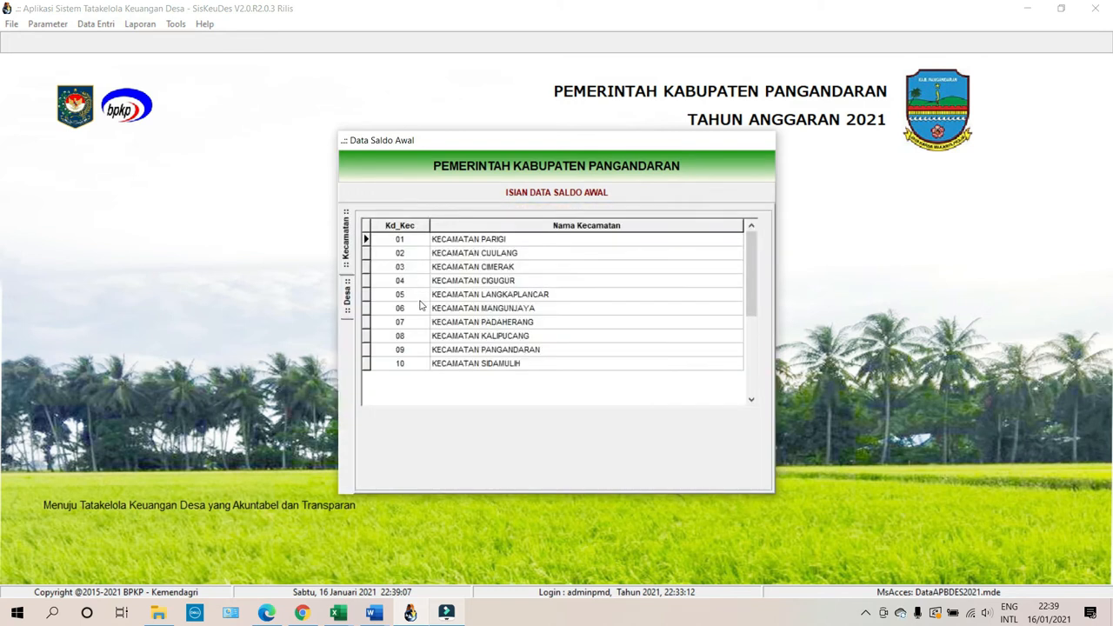
{"action": "double_click", "coordinate": [484, 253]}
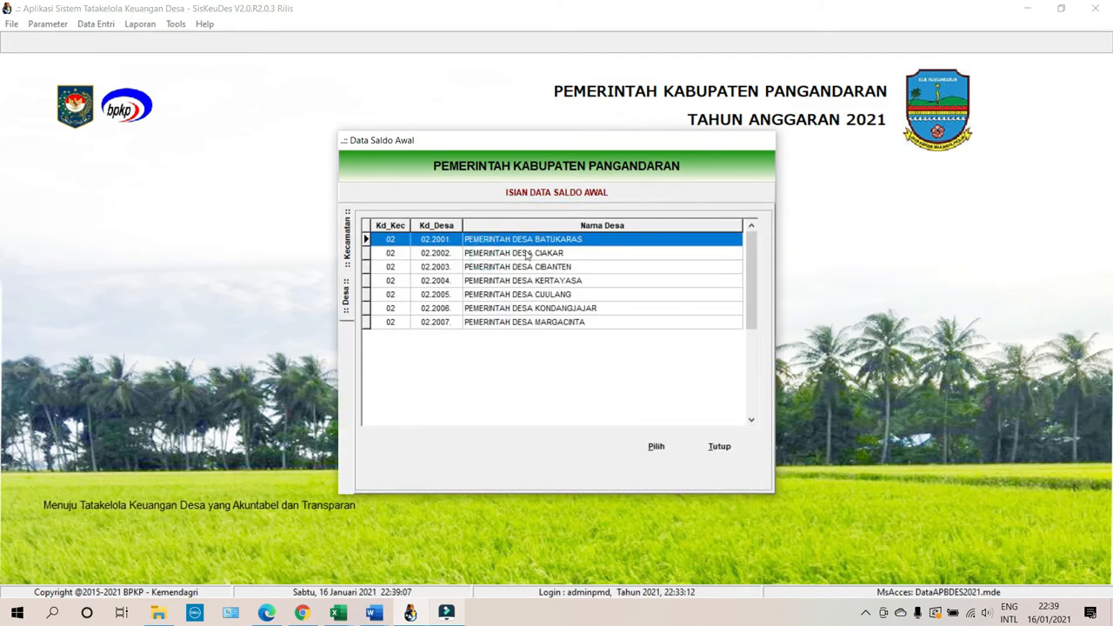
{"action": "double_click", "coordinate": [556, 281]}
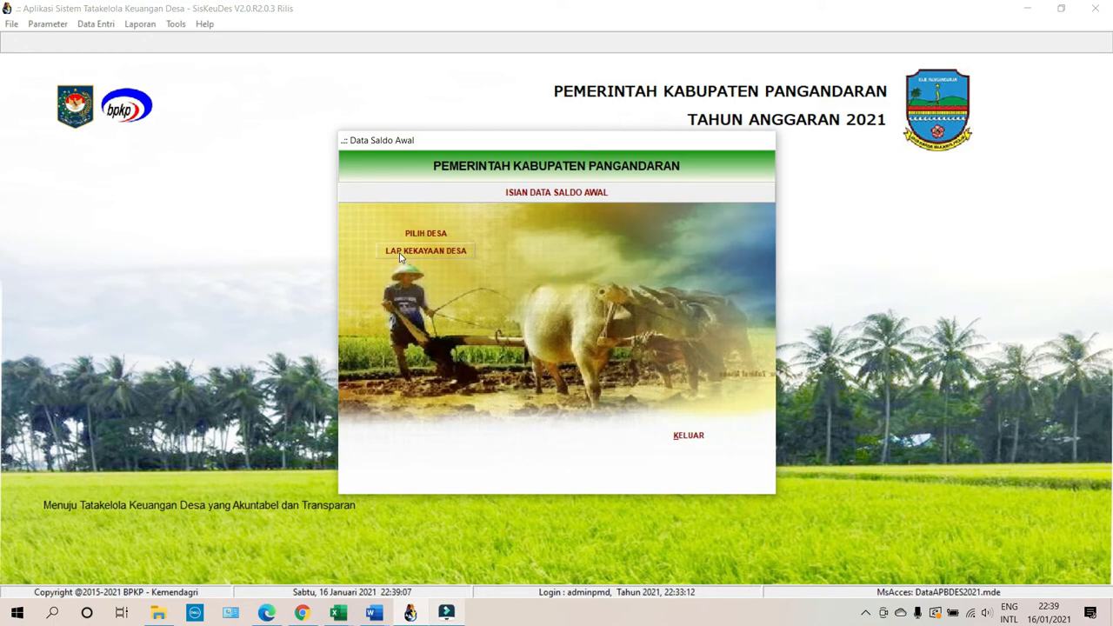
{"action": "left_click", "coordinate": [405, 254]}
Start an opening balance entry for Rekening Kas Desa 1.1.1.02, then cancel it and exit.
{"action": "left_click", "coordinate": [447, 445]}
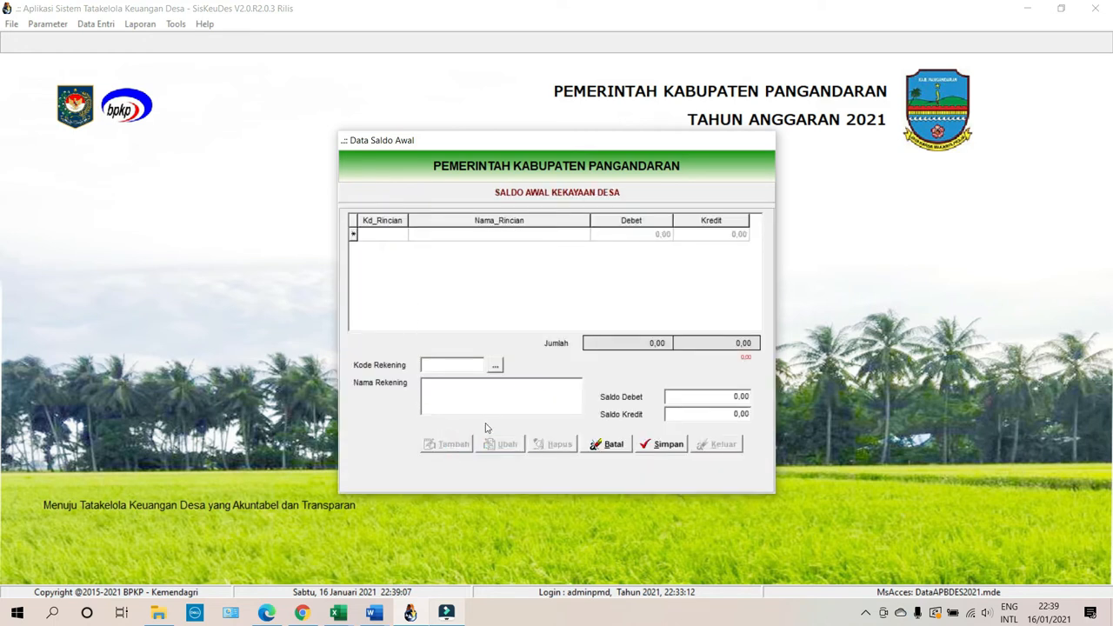
{"action": "left_click", "coordinate": [495, 366]}
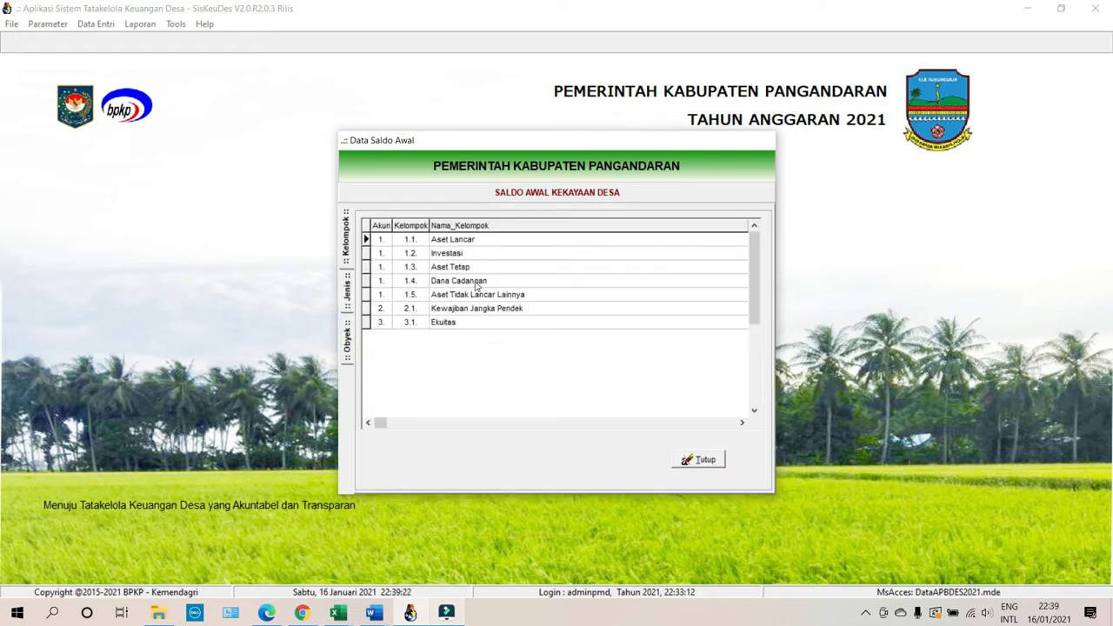
{"action": "left_click", "coordinate": [465, 243]}
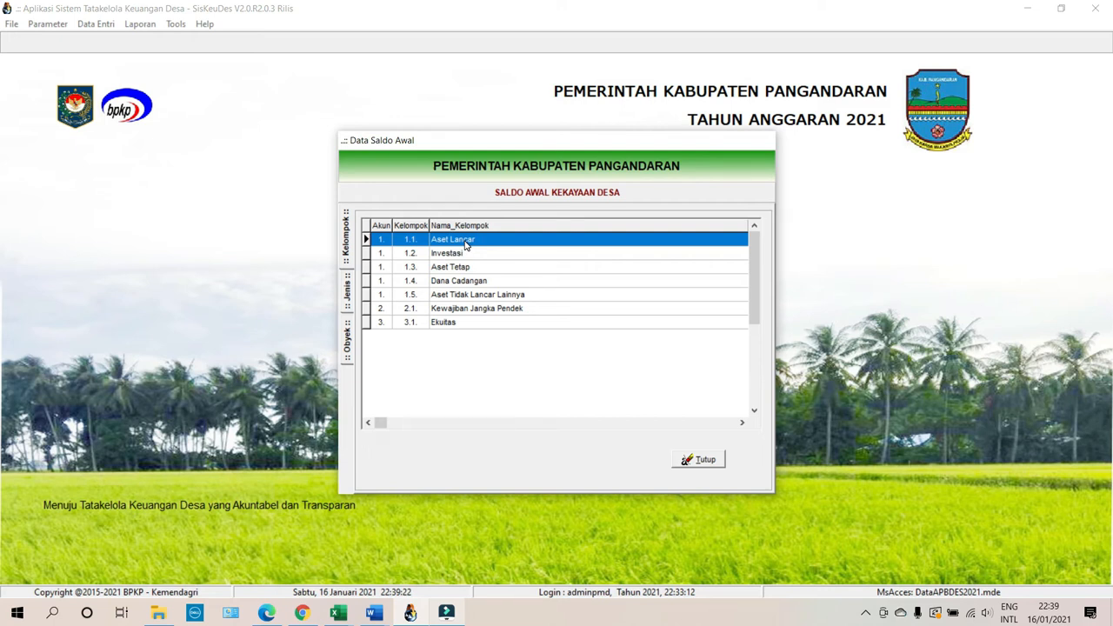
{"action": "double_click", "coordinate": [466, 244]}
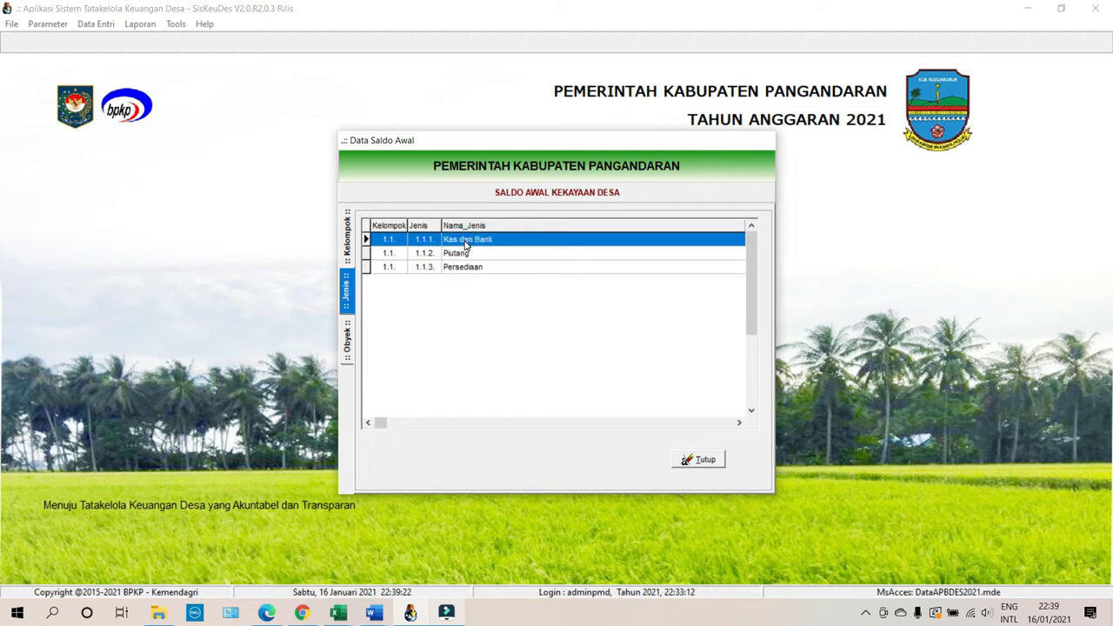
{"action": "double_click", "coordinate": [465, 245]}
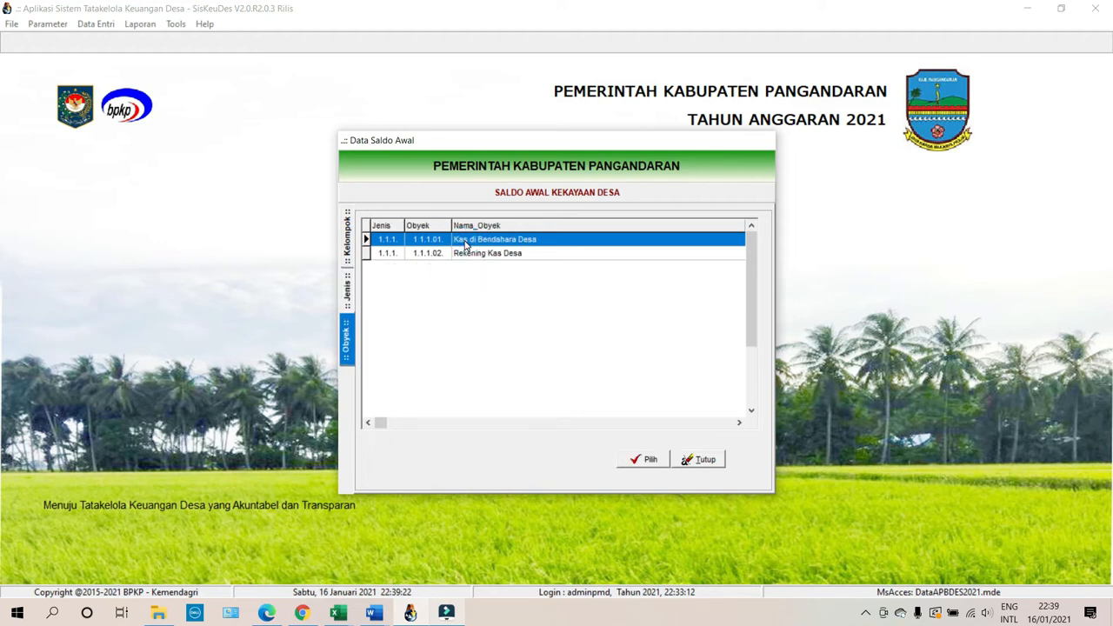
{"action": "left_click", "coordinate": [465, 260]}
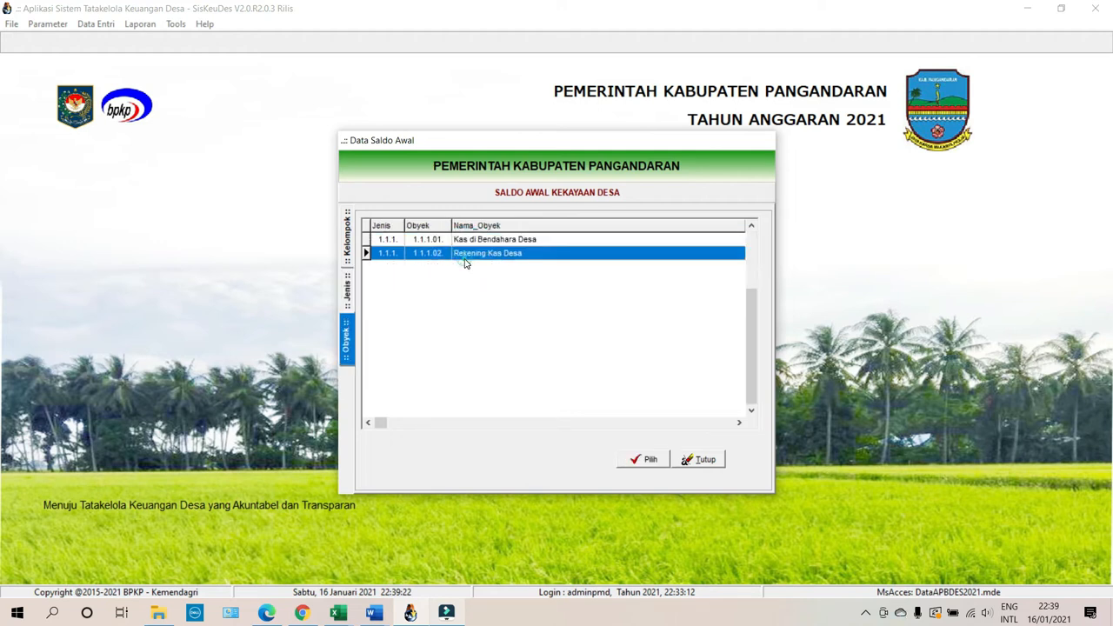
{"action": "left_click", "coordinate": [637, 461]}
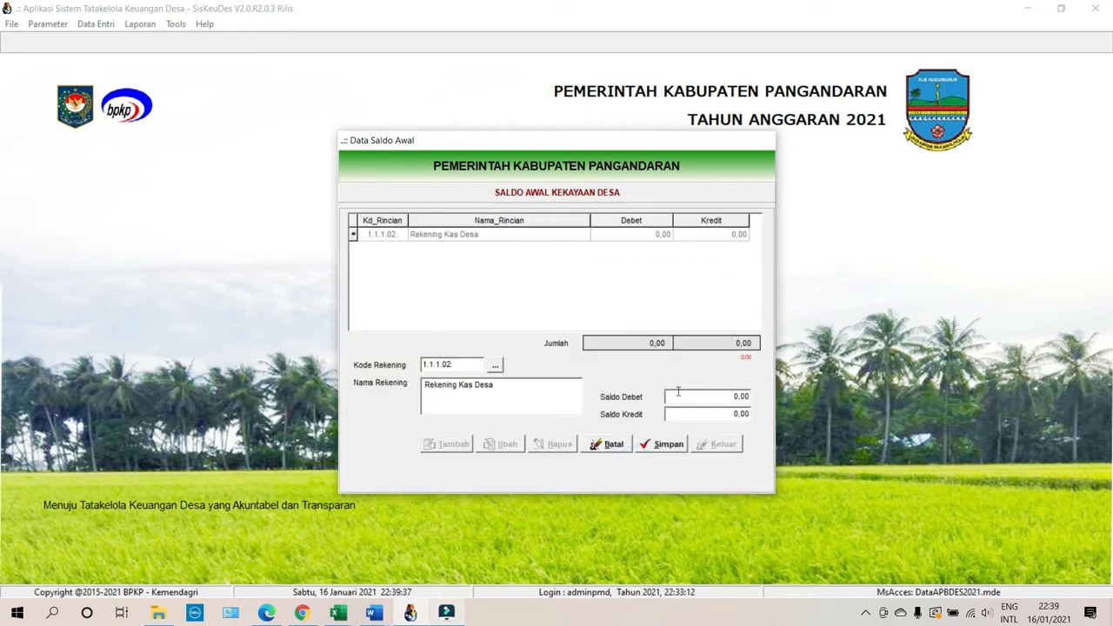
{"action": "left_click", "coordinate": [608, 444]}
{"action": "left_click", "coordinate": [718, 444]}
Reopen the Laporan budget report printing dialog.
{"action": "left_click", "coordinate": [96, 23]}
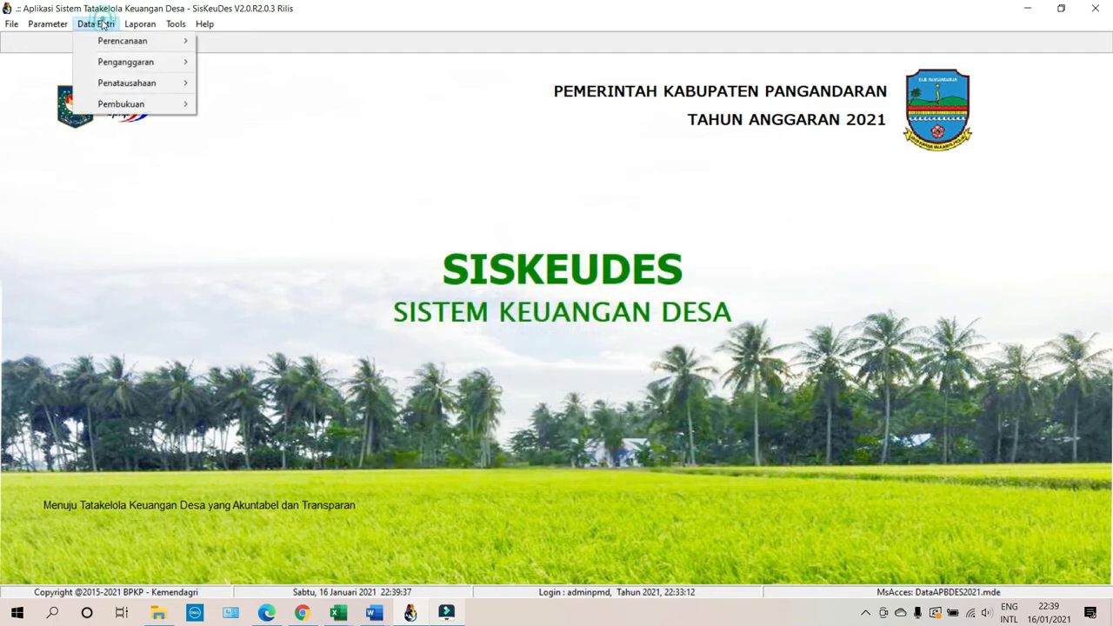
{"action": "mouse_move", "coordinate": [114, 70]}
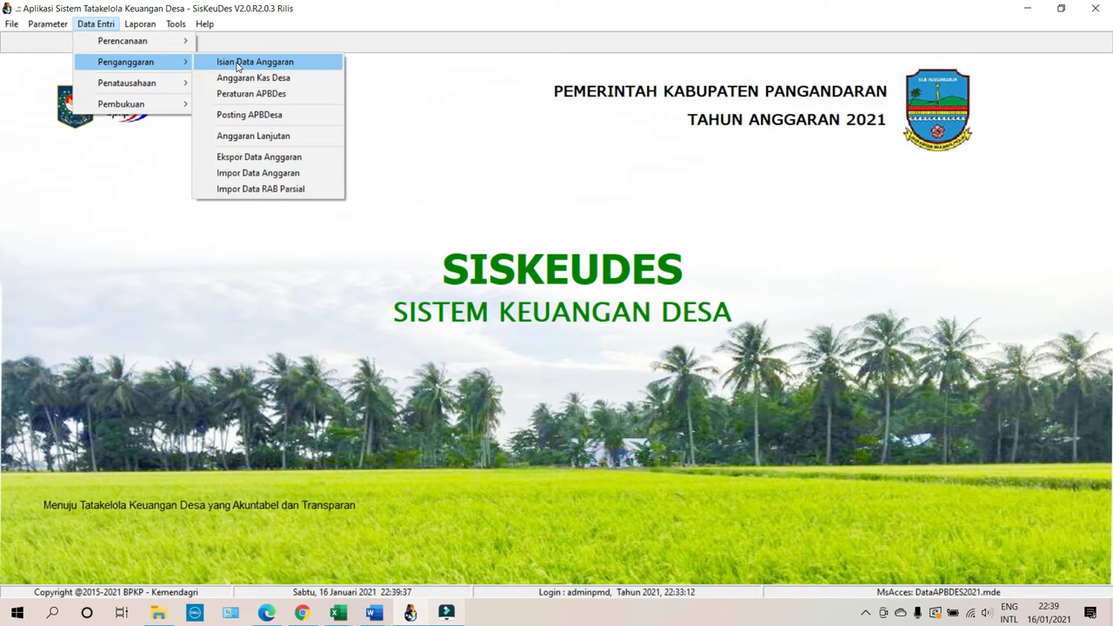
{"action": "left_click", "coordinate": [140, 23]}
{"action": "left_click", "coordinate": [178, 86]}
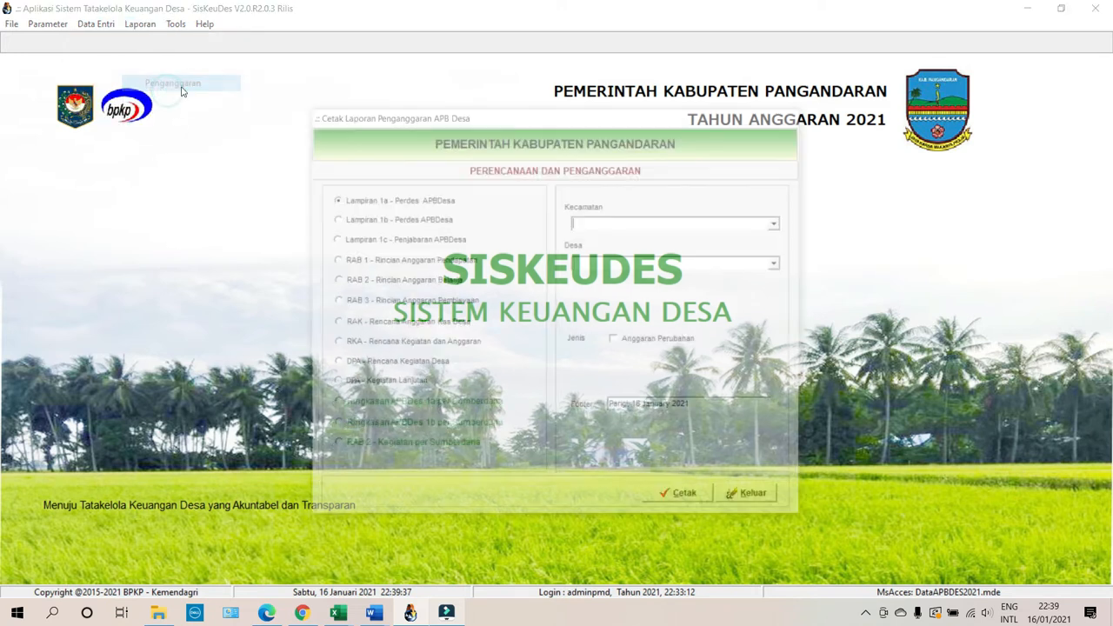
Preview RAB 3 for Kecamatan 02, Desa 02.2004 Kertayasa, with Anggaran Perubahan unticked.
{"action": "left_click", "coordinate": [410, 302]}
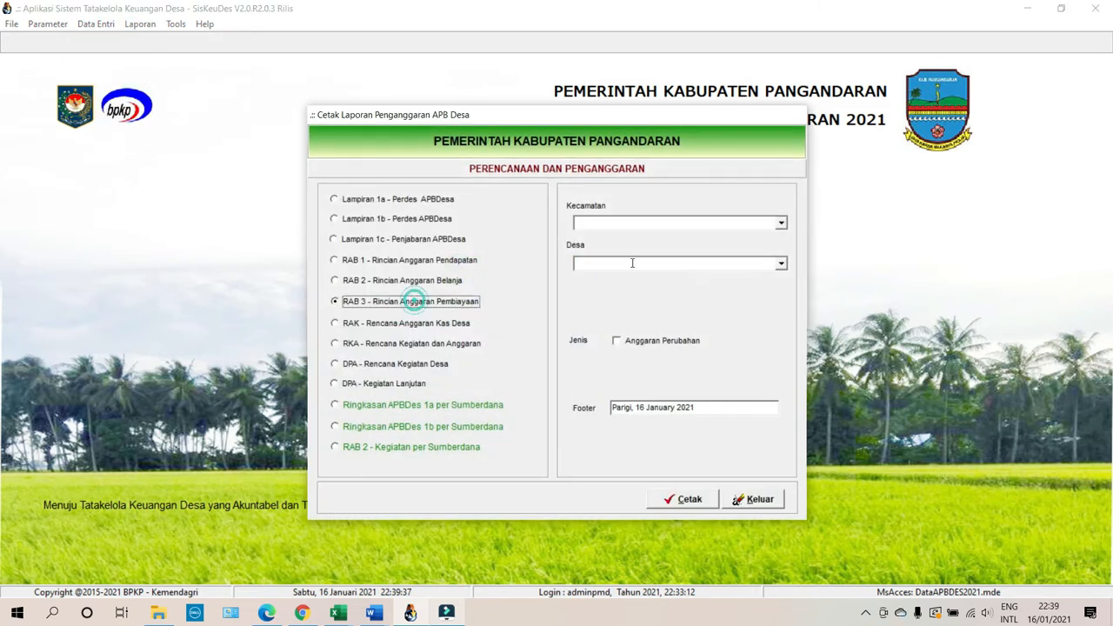
{"action": "left_click", "coordinate": [781, 223]}
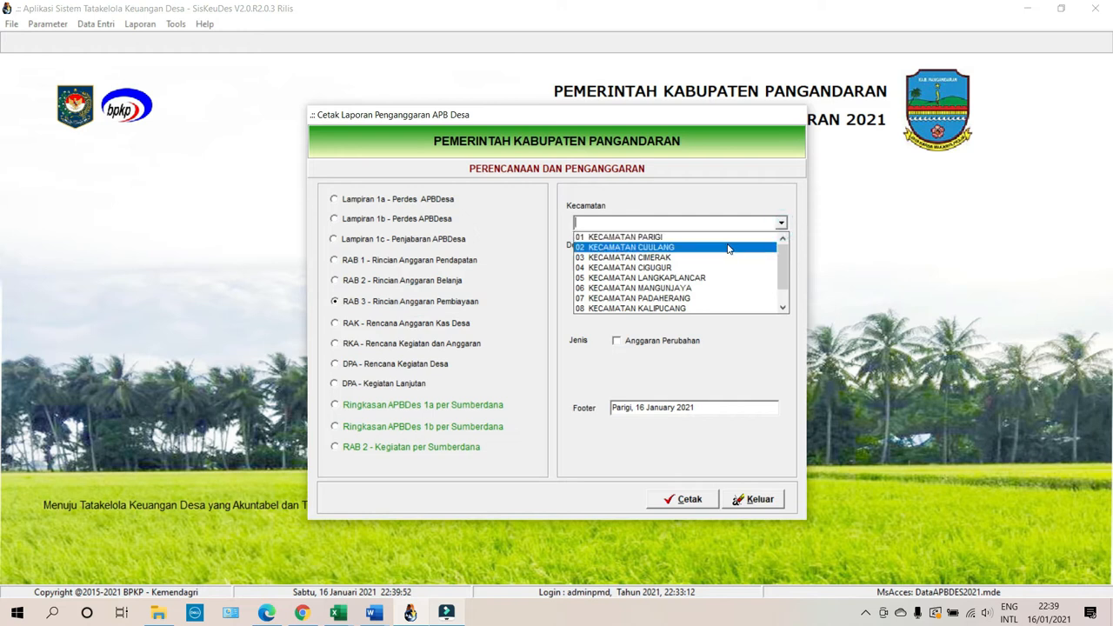
{"action": "left_click", "coordinate": [728, 249]}
{"action": "left_click", "coordinate": [723, 262]}
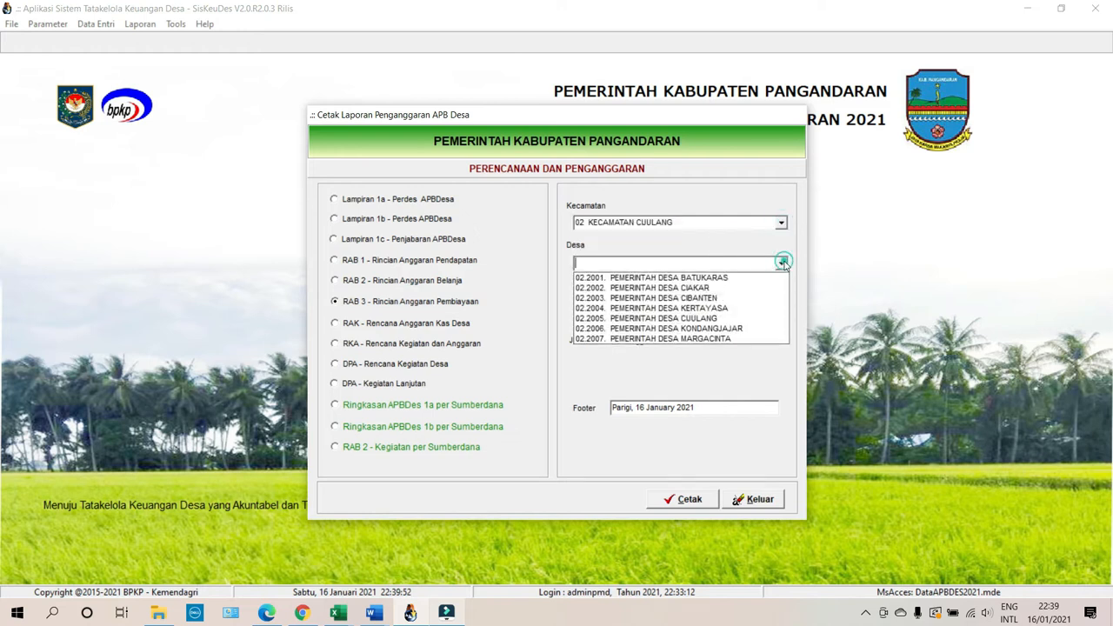
{"action": "left_click", "coordinate": [722, 309]}
{"action": "left_click", "coordinate": [661, 340]}
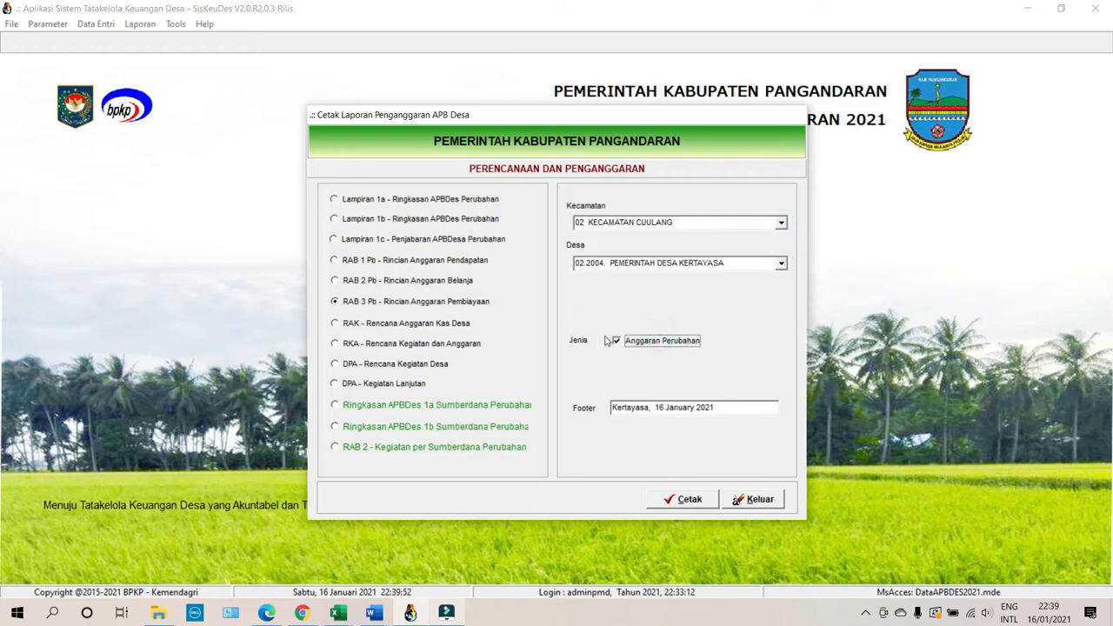
{"action": "left_click", "coordinate": [647, 340]}
{"action": "left_click", "coordinate": [683, 499]}
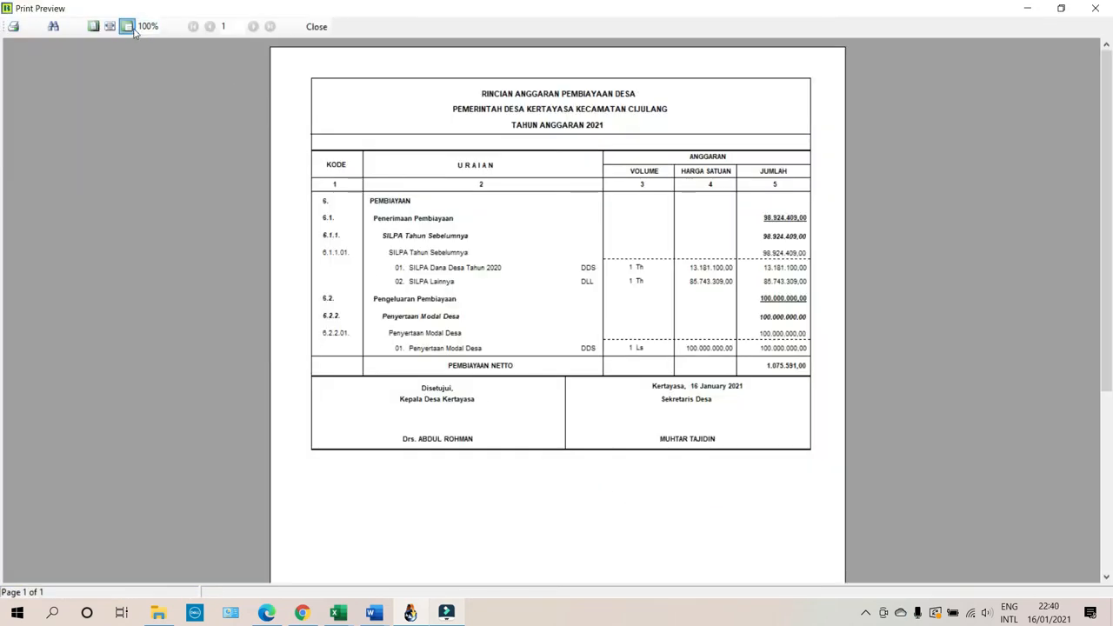
Zoom the RAB 3 preview to page width and bring up the epdeskel workbook at cell E15.
{"action": "left_click", "coordinate": [109, 26]}
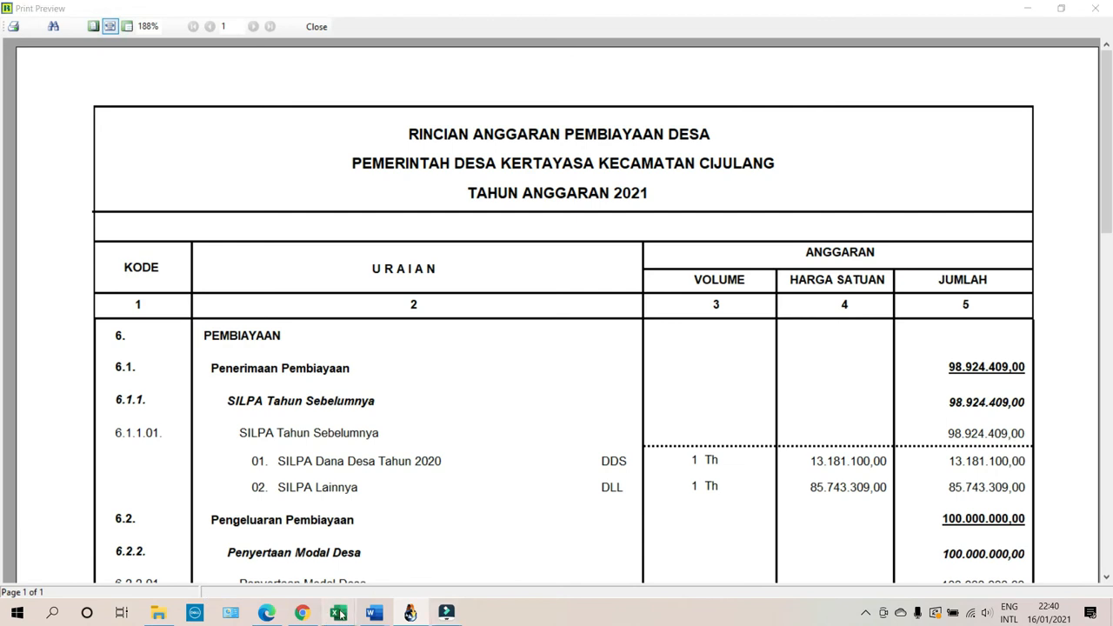
{"action": "left_click", "coordinate": [161, 539]}
{"action": "left_click", "coordinate": [769, 380]}
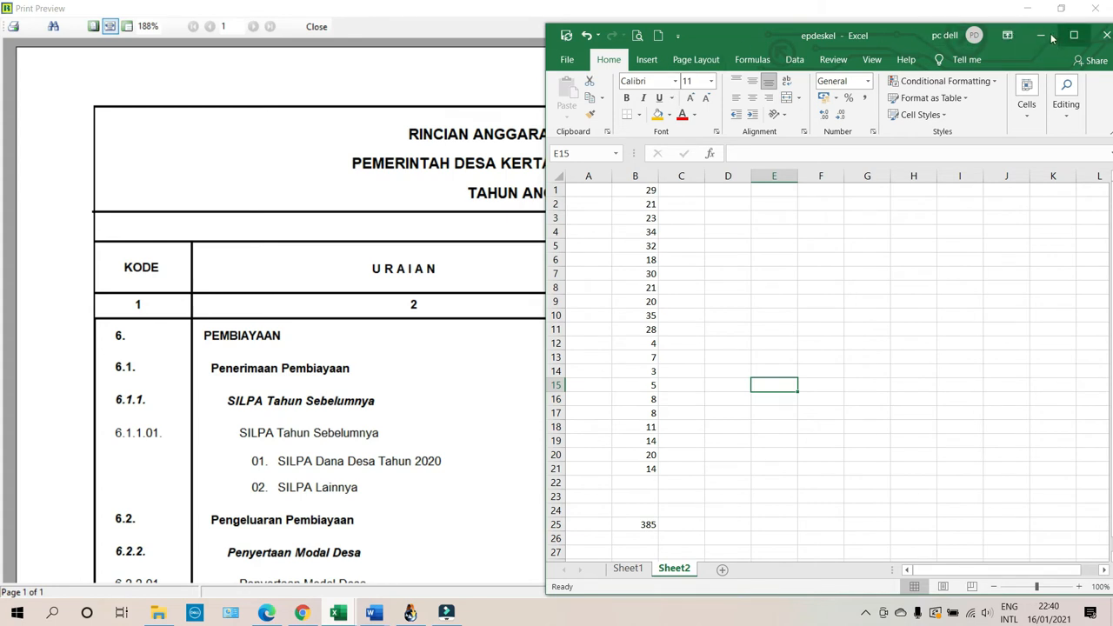
Move the workbook aside and enter the labels dd and dll in F11:F12.
{"action": "left_click_drag", "start_coordinate": [826, 39], "coordinate": [416, 42]}
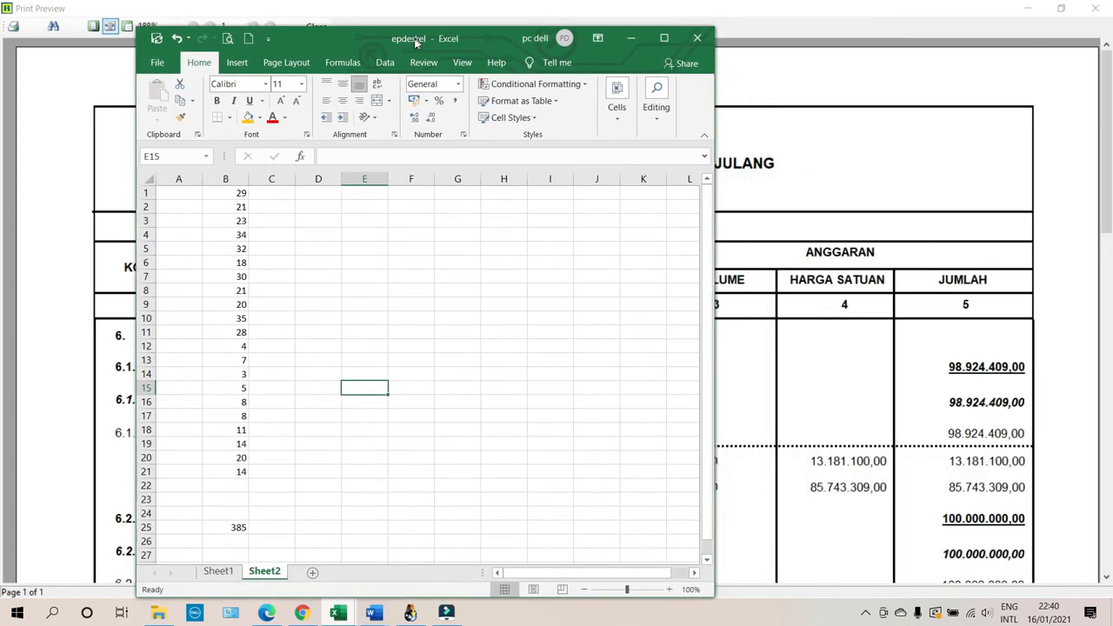
{"action": "left_click", "coordinate": [399, 332]}
{"action": "type", "text": "dd"}
{"action": "key", "text": "Return"}
{"action": "type", "text": "dll"}
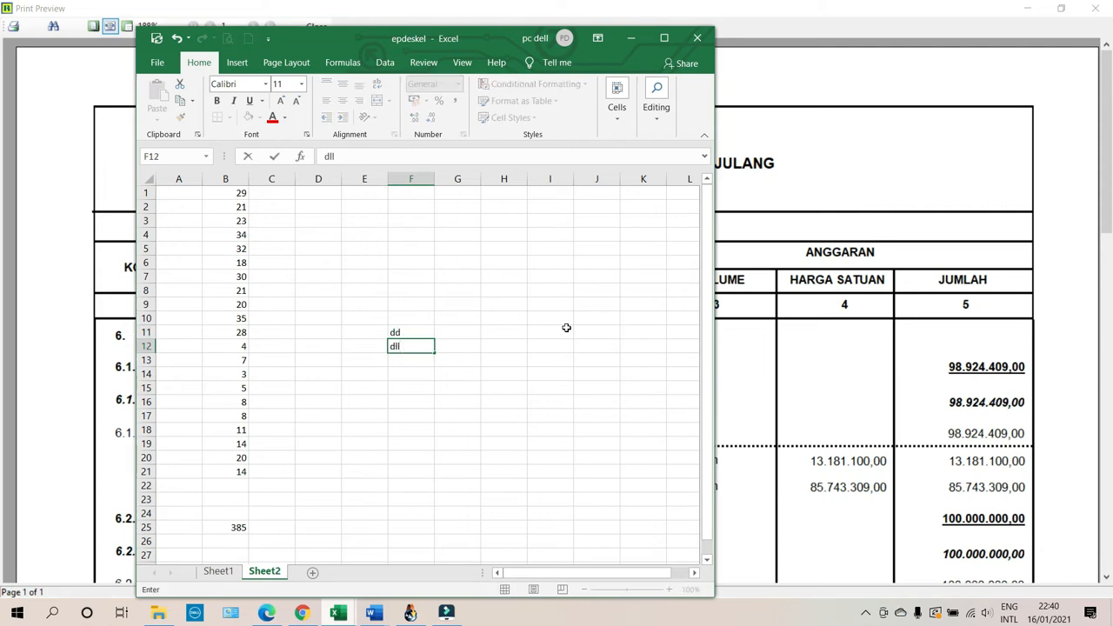
{"action": "key", "text": "Tab"}
Enter 13181100 in G11 and 85743309 in G12.
{"action": "key", "text": "Up"}
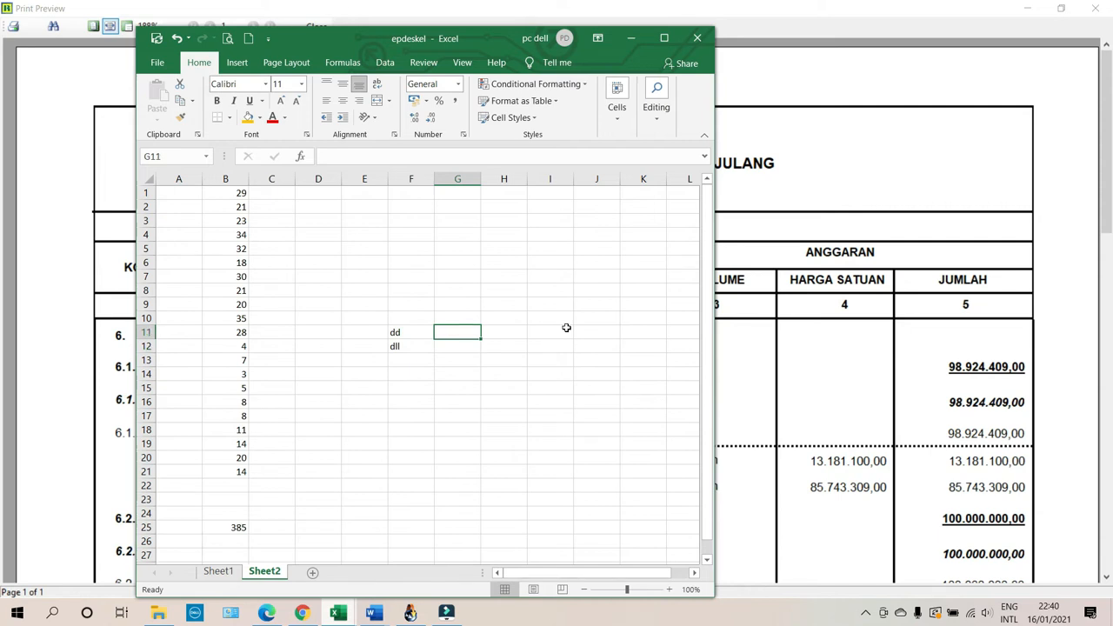
{"action": "type", "text": "13181100"}
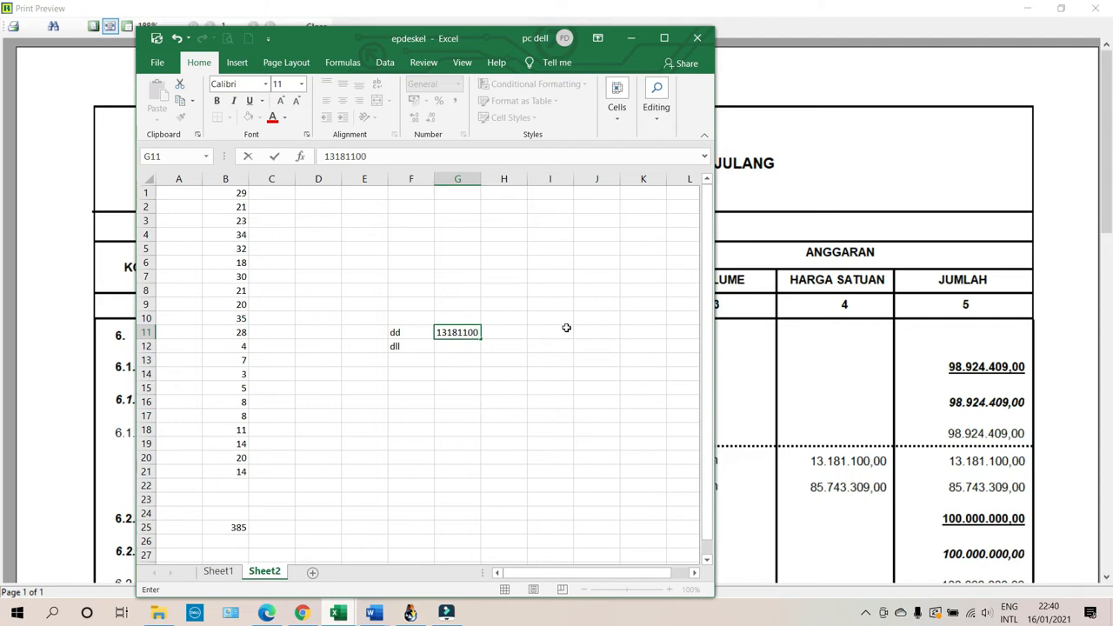
{"action": "key", "text": "Return"}
{"action": "type", "text": "85743309"}
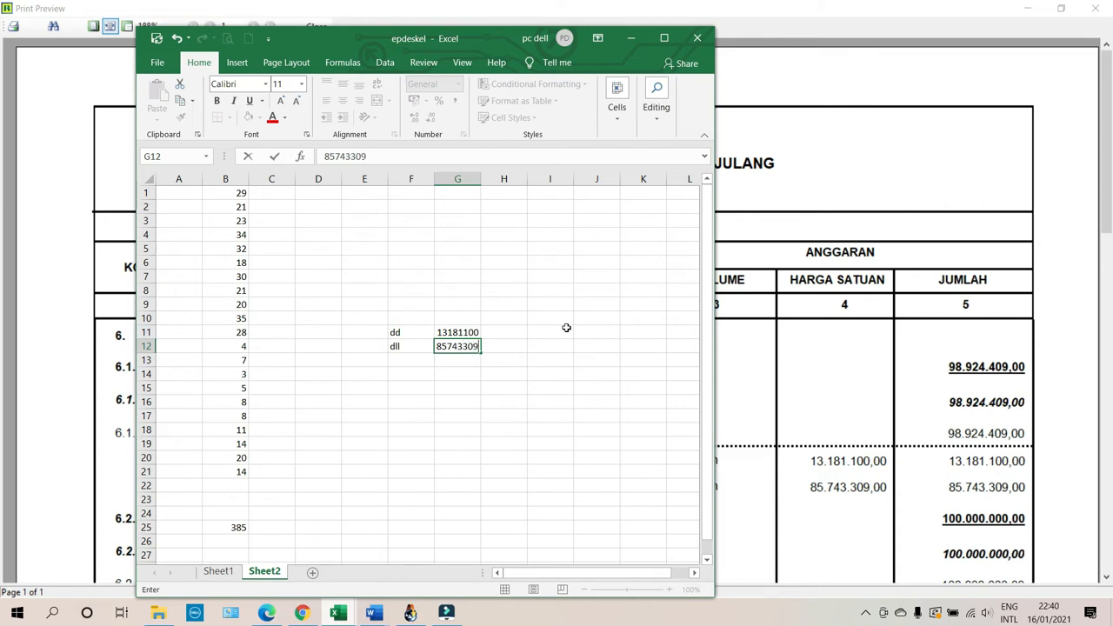
{"action": "key", "text": "Return"}
Put the sum formula =G11+G12 in G13, giving 98924409, then minimize Excel.
{"action": "type", "text": "="}
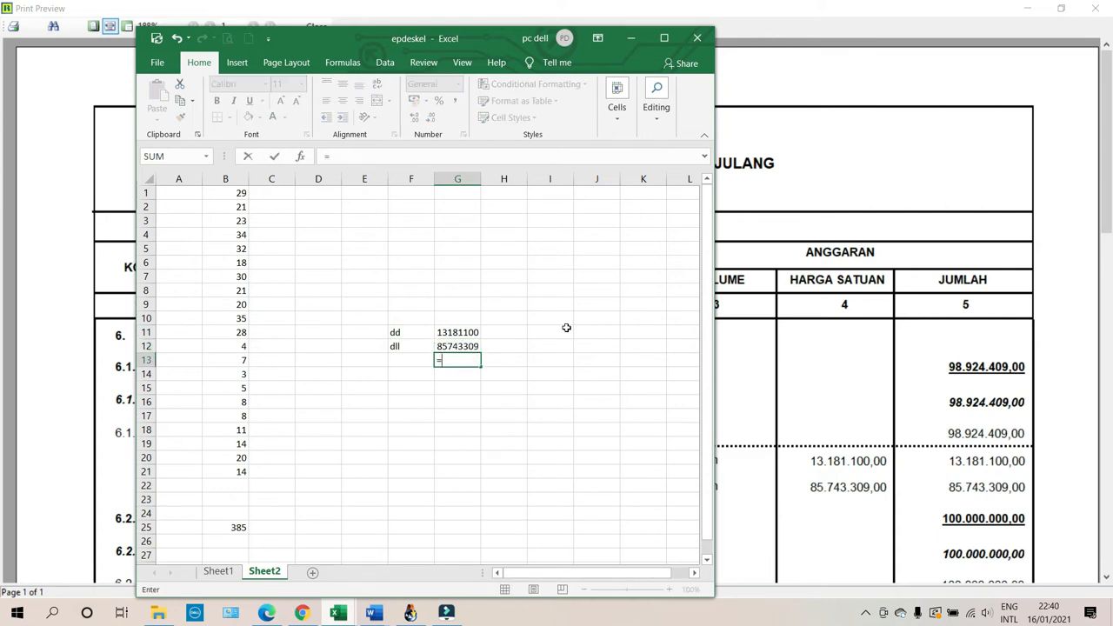
{"action": "type", "text": "s"}
{"action": "key", "text": "BackSpace"}
{"action": "key", "text": "Up"}
{"action": "key", "text": "Up"}
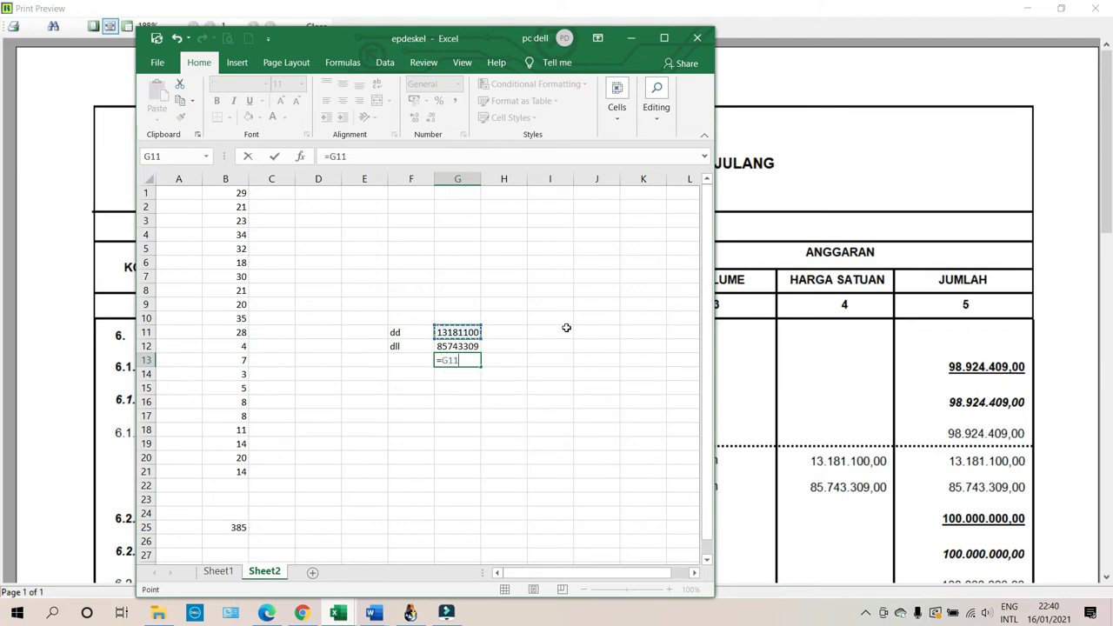
{"action": "type", "text": "+"}
{"action": "key", "text": "Up"}
{"action": "key", "text": "Return"}
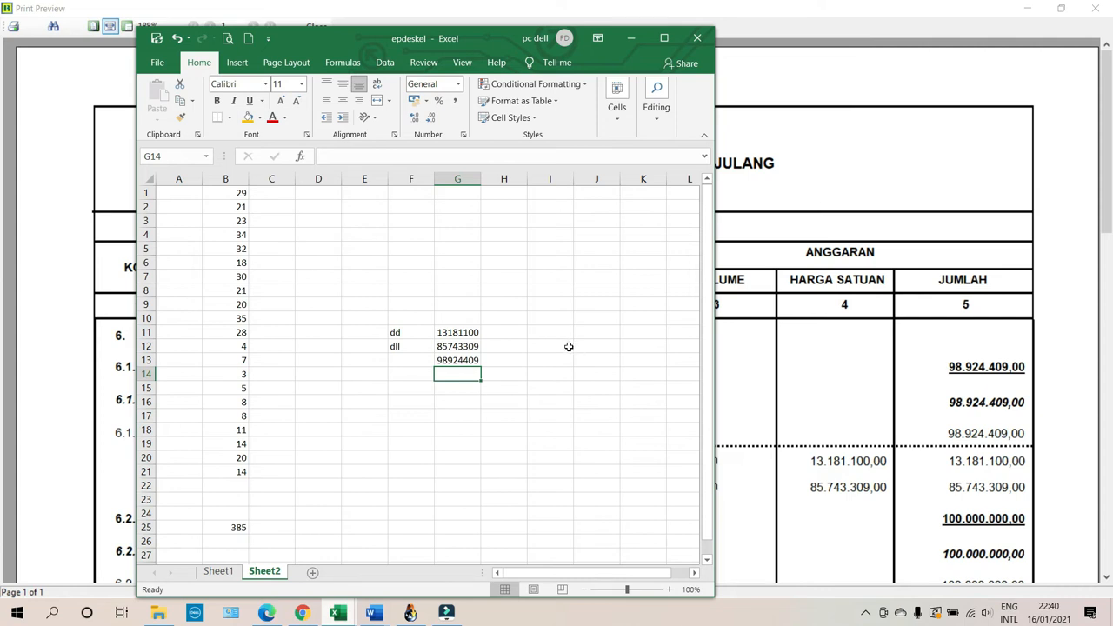
{"action": "left_click", "coordinate": [819, 163]}
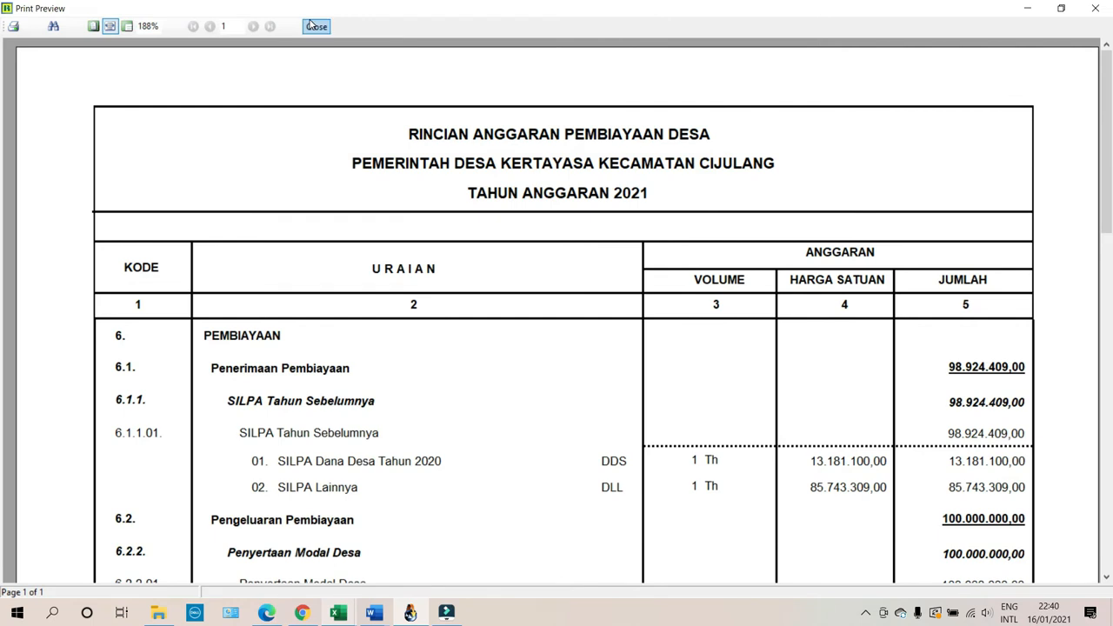
Close the report preview and printing dialog, and open Saldo Awal for Desa Kertayasa.
{"action": "left_click", "coordinate": [313, 27]}
{"action": "left_click", "coordinate": [756, 498]}
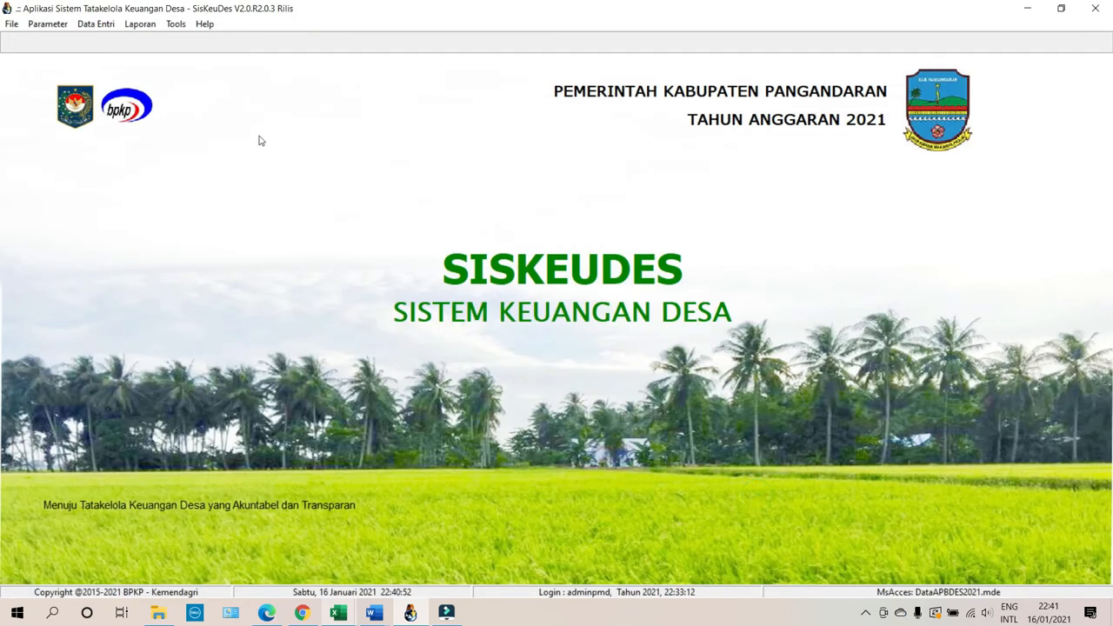
{"action": "left_click", "coordinate": [96, 23]}
{"action": "mouse_move", "coordinate": [109, 105]}
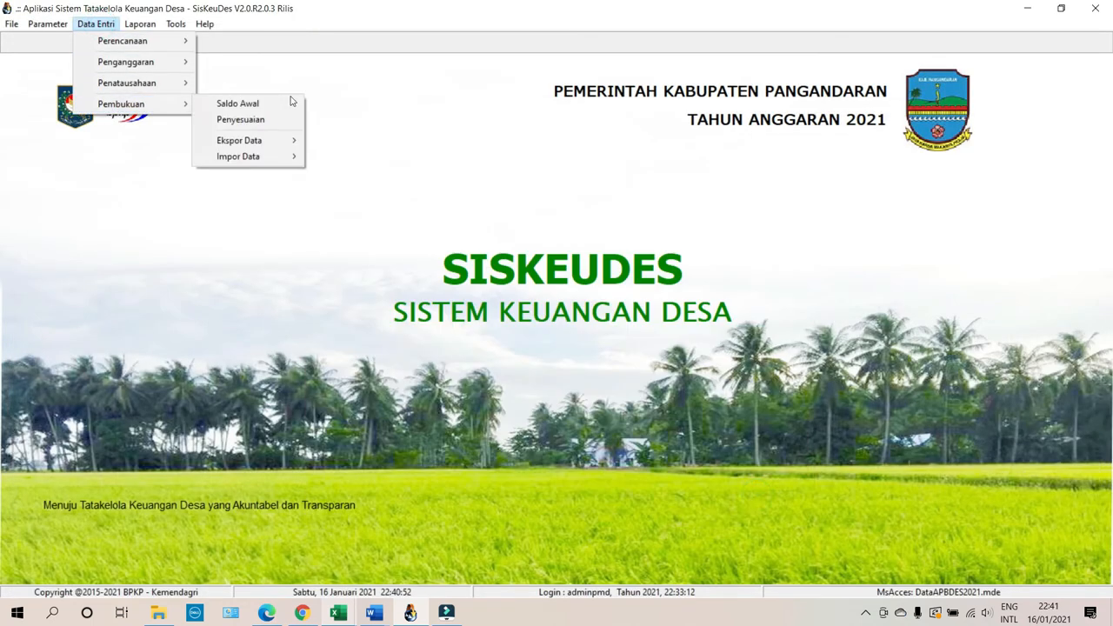
{"action": "left_click", "coordinate": [266, 109]}
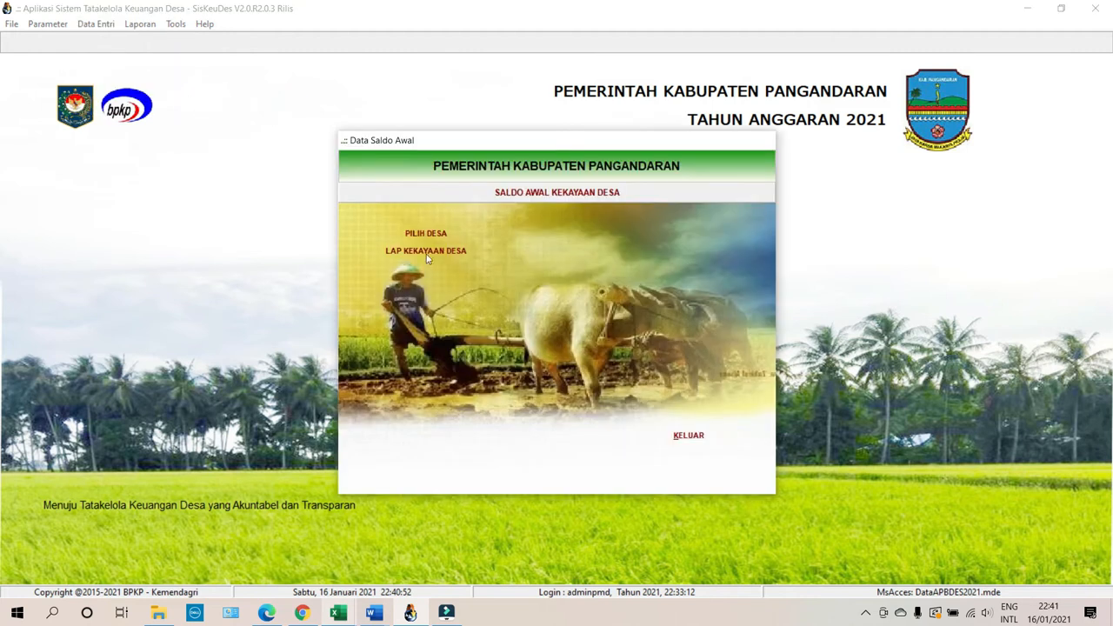
{"action": "left_click", "coordinate": [426, 235]}
{"action": "double_click", "coordinate": [526, 253]}
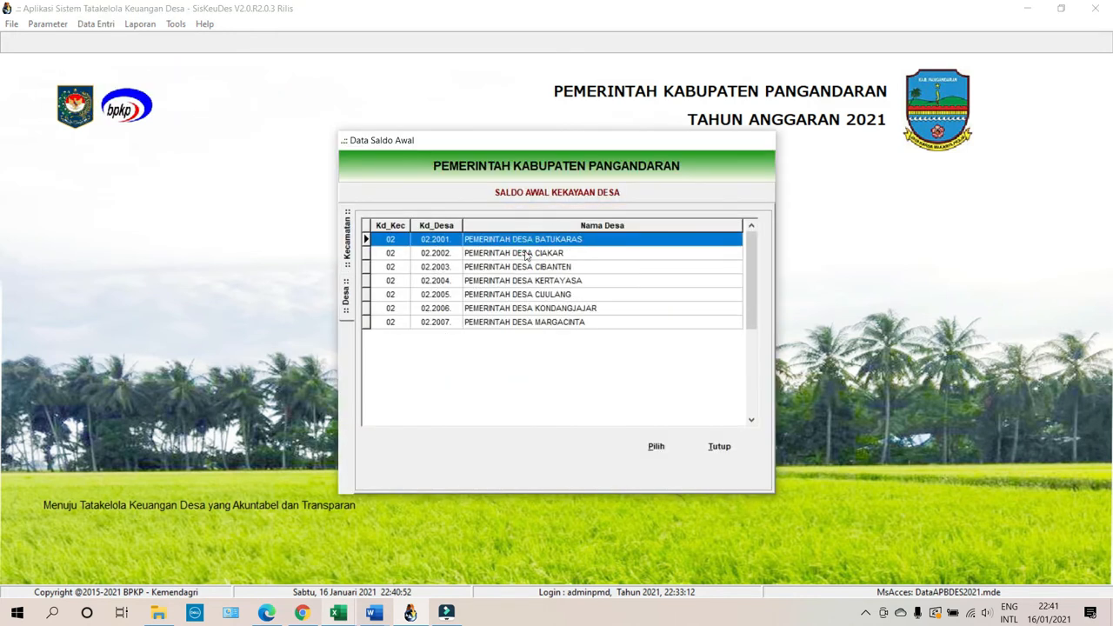
{"action": "double_click", "coordinate": [570, 280]}
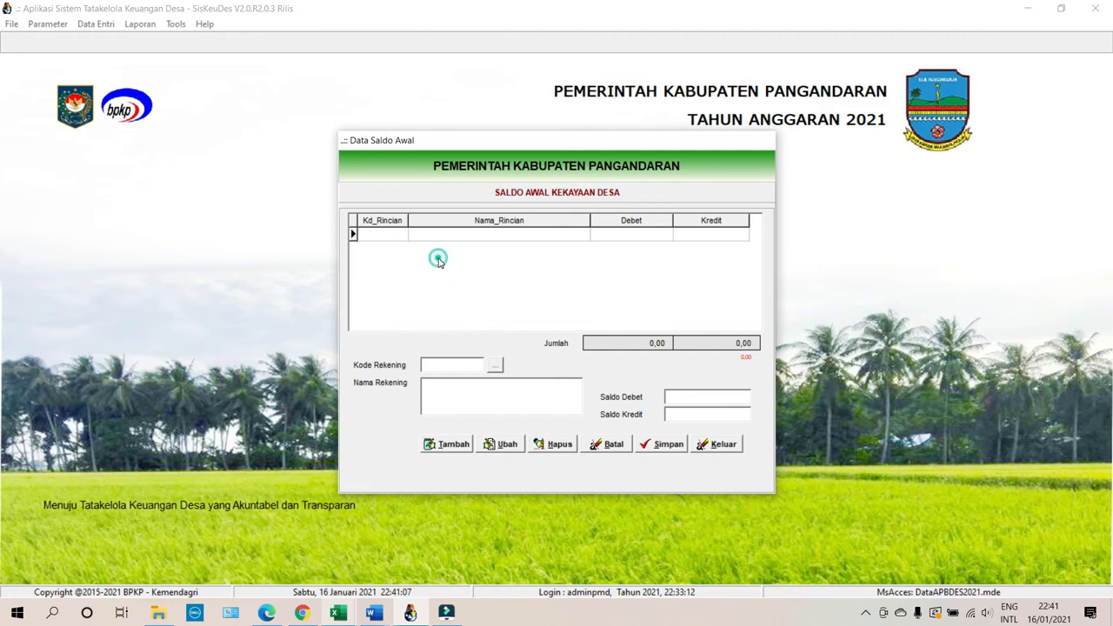
Add a new opening balance row for account 1.1.1.02 Rekening Kas Desa.
{"action": "left_click", "coordinate": [447, 443]}
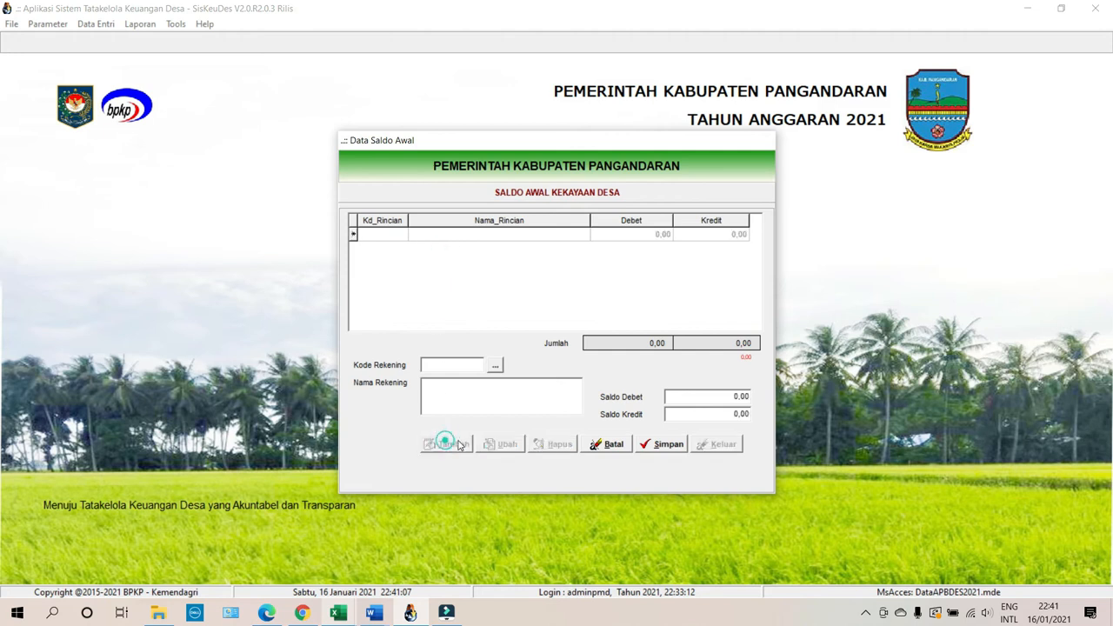
{"action": "left_click", "coordinate": [501, 369]}
{"action": "left_click", "coordinate": [488, 245]}
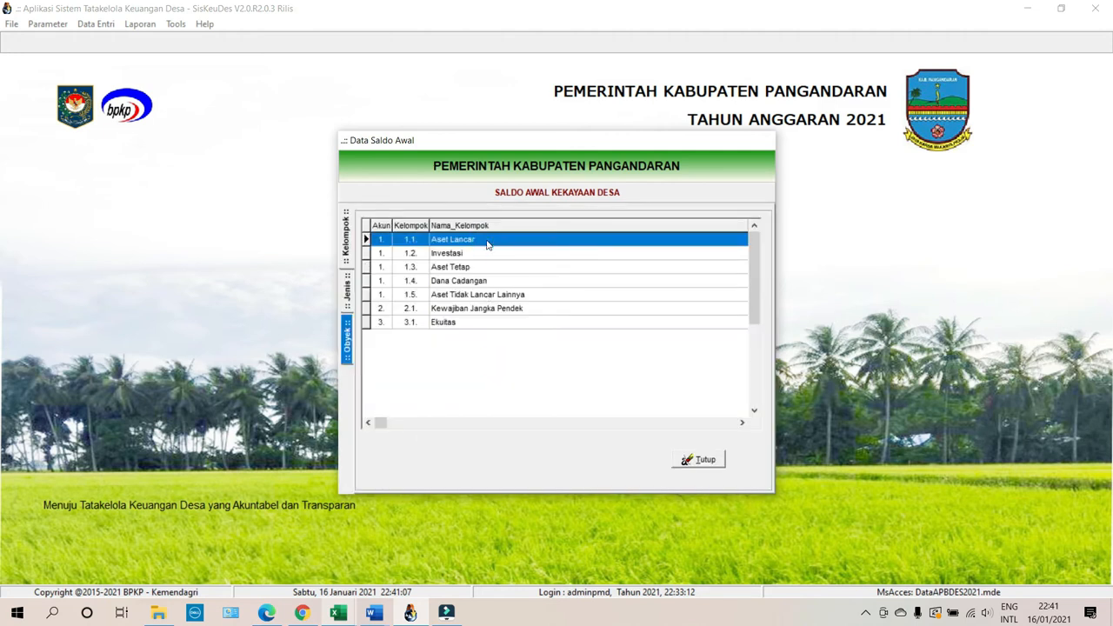
{"action": "double_click", "coordinate": [488, 244]}
{"action": "double_click", "coordinate": [487, 244]}
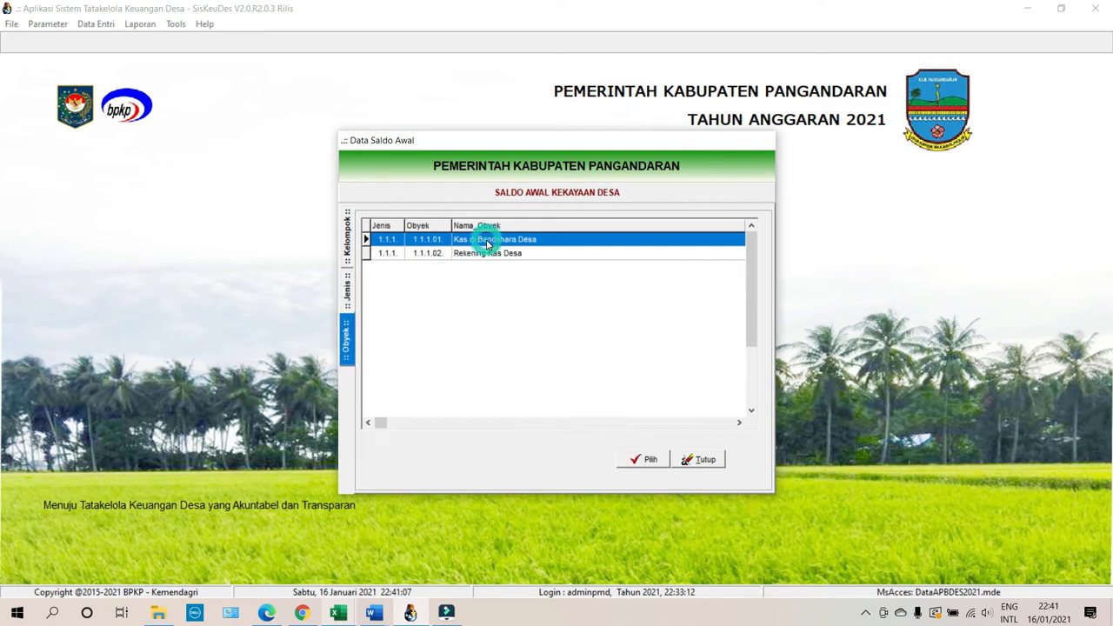
{"action": "left_click", "coordinate": [482, 253]}
{"action": "left_click", "coordinate": [643, 459]}
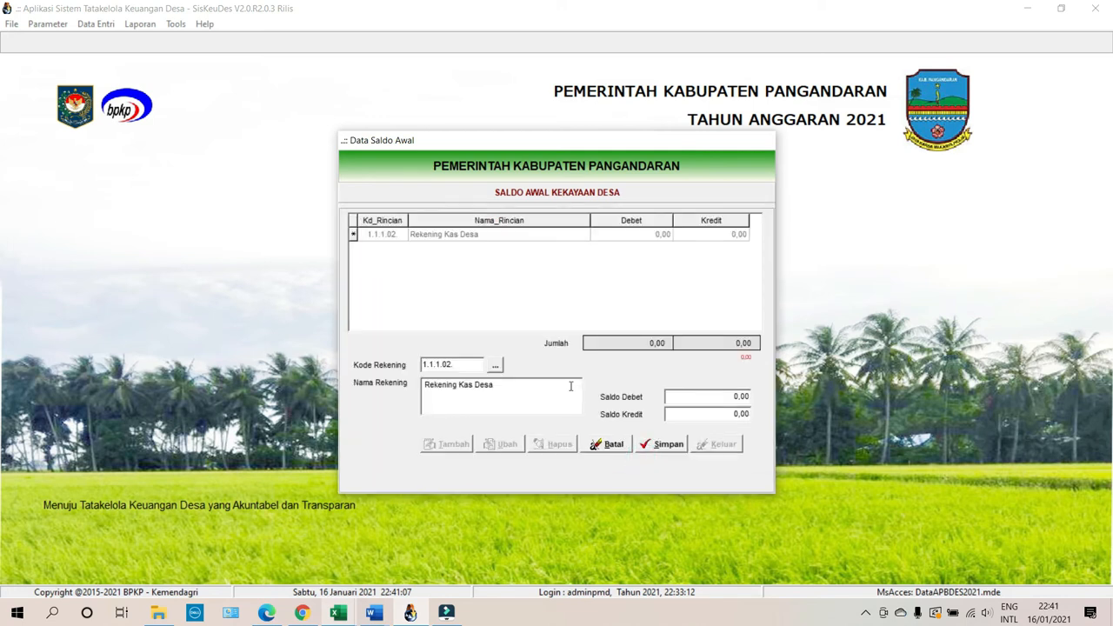
Copy the 98924409 total from Excel cell G13 and focus the Saldo Debet field.
{"action": "mouse_move", "coordinate": [338, 613]}
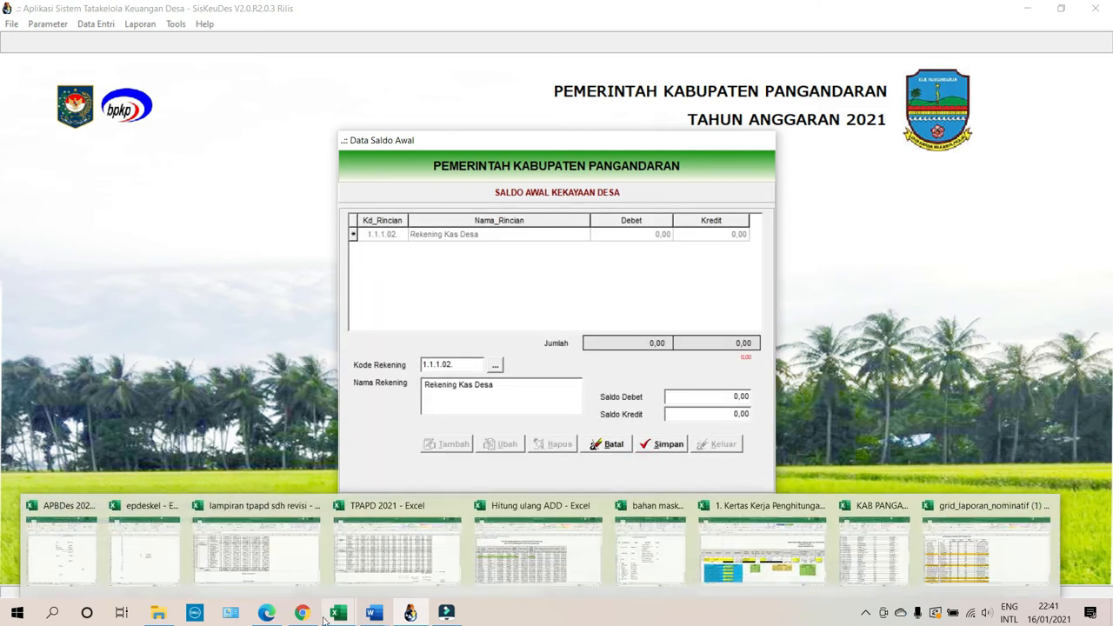
{"action": "left_click", "coordinate": [138, 555]}
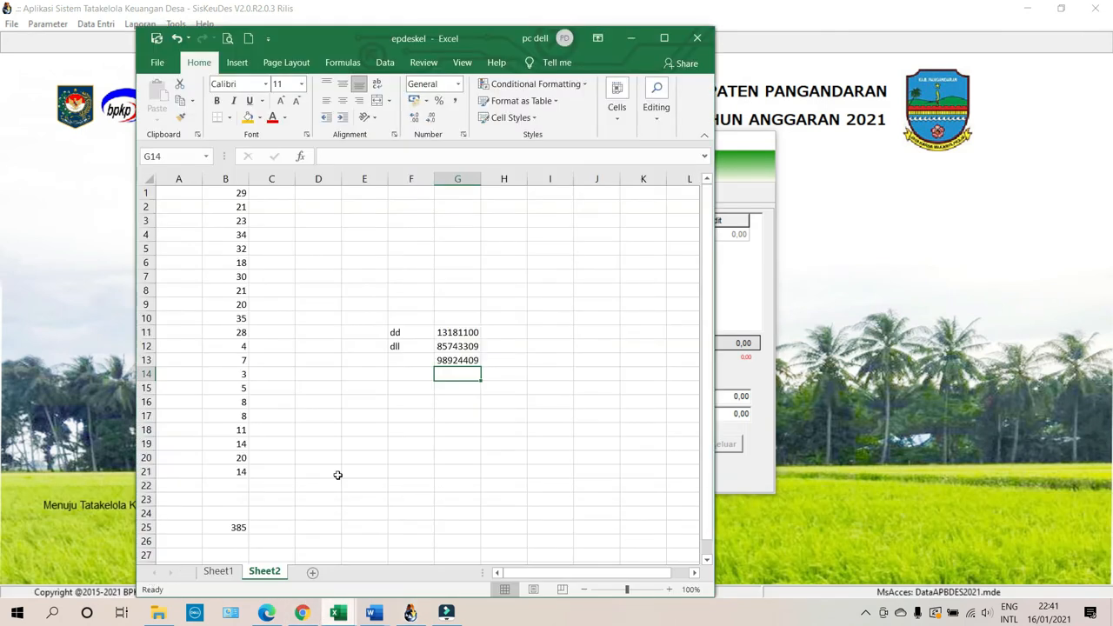
{"action": "left_click", "coordinate": [445, 364]}
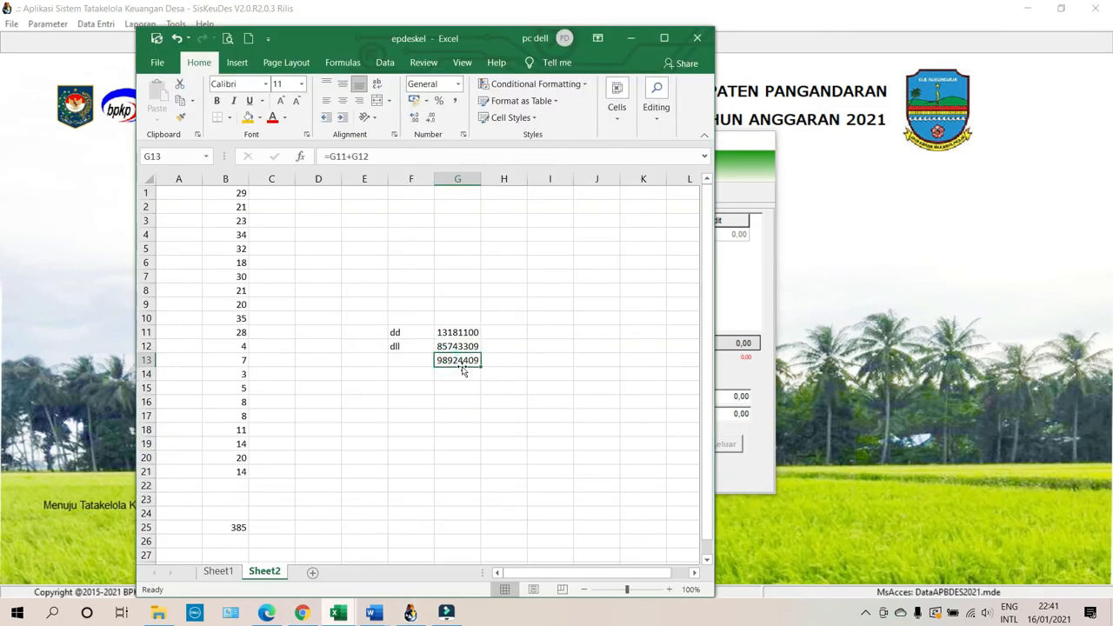
{"action": "right_click", "coordinate": [459, 363]}
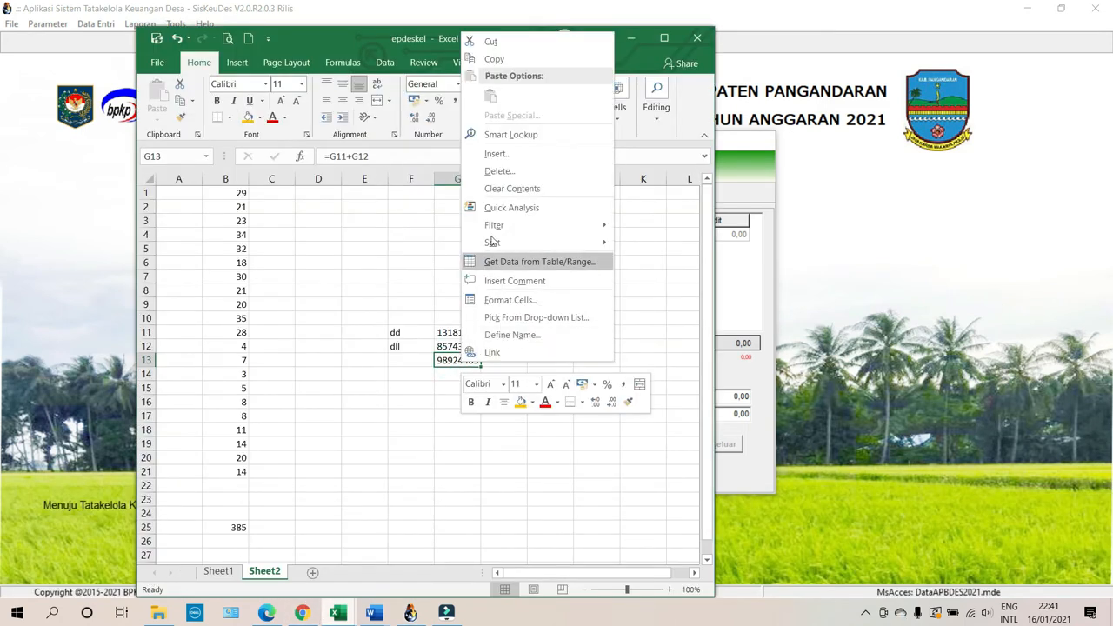
{"action": "left_click", "coordinate": [489, 60]}
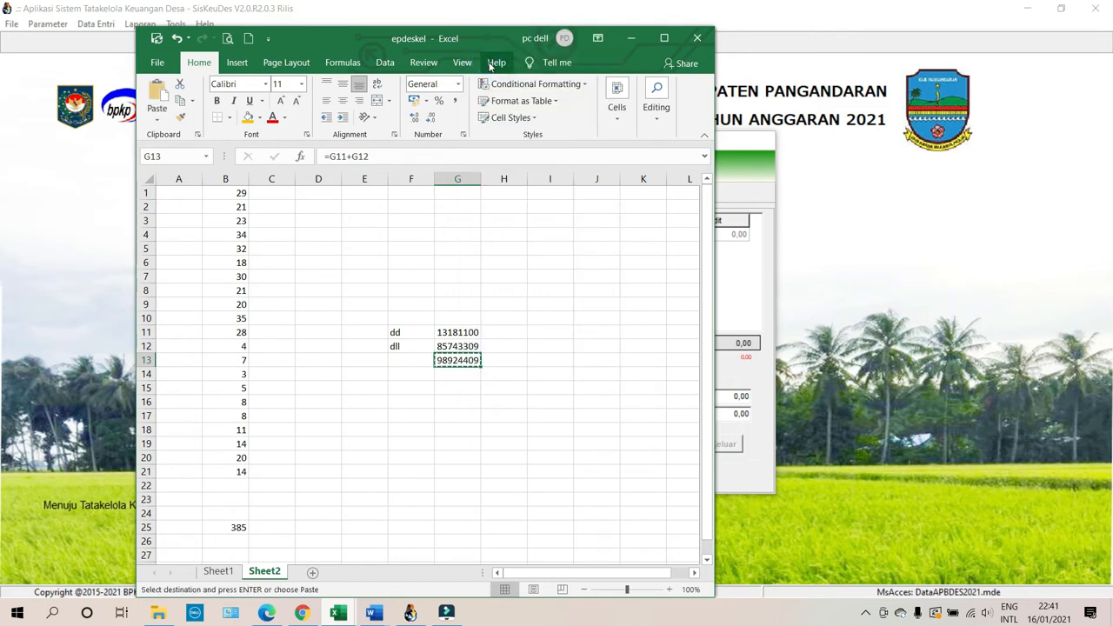
{"action": "left_click", "coordinate": [738, 381]}
{"action": "left_click", "coordinate": [718, 398]}
Save the pasted 98.924.409,00 debit for Rekening Kas Desa, then the same credit for 3.1.2.01 Ekuitas SAL, and exit.
{"action": "key", "text": "ctrl+v"}
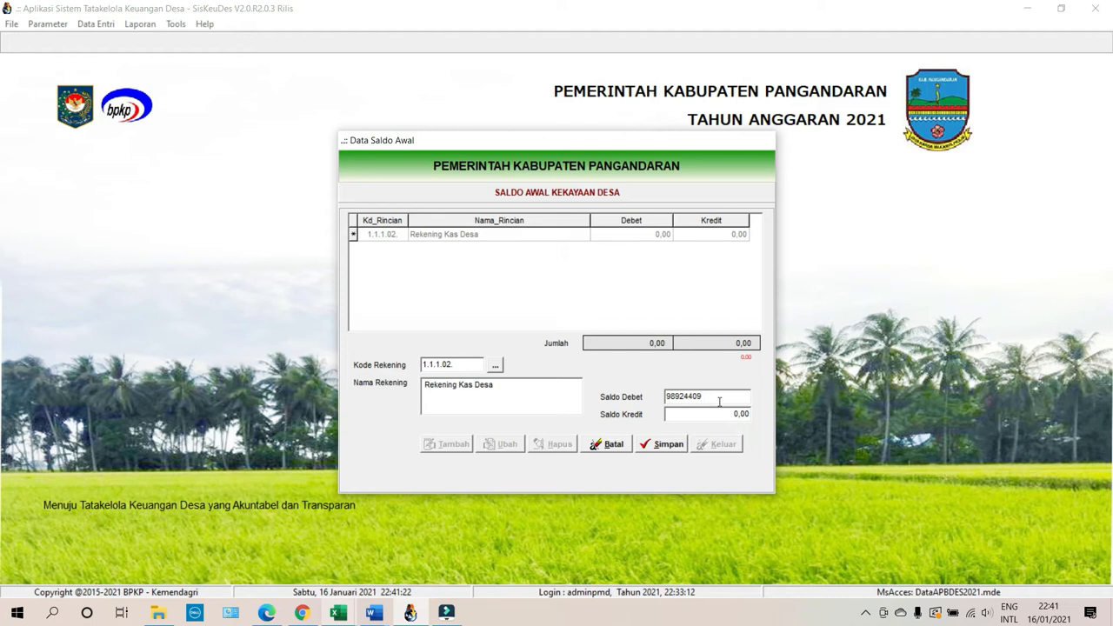
{"action": "left_click", "coordinate": [668, 445]}
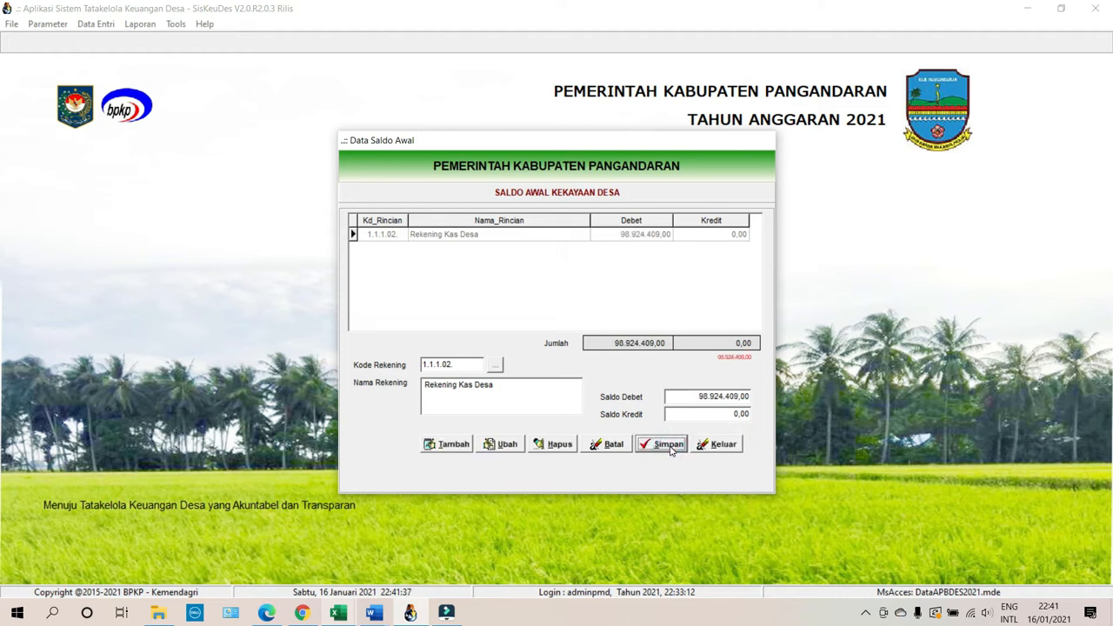
{"action": "left_click", "coordinate": [435, 445]}
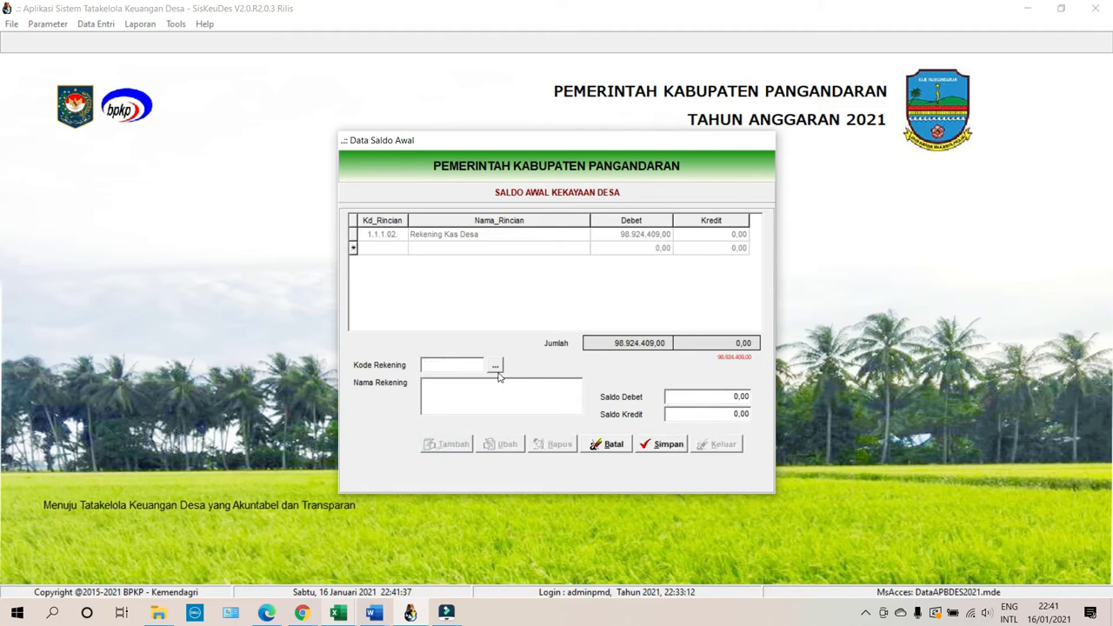
{"action": "left_click", "coordinate": [494, 365]}
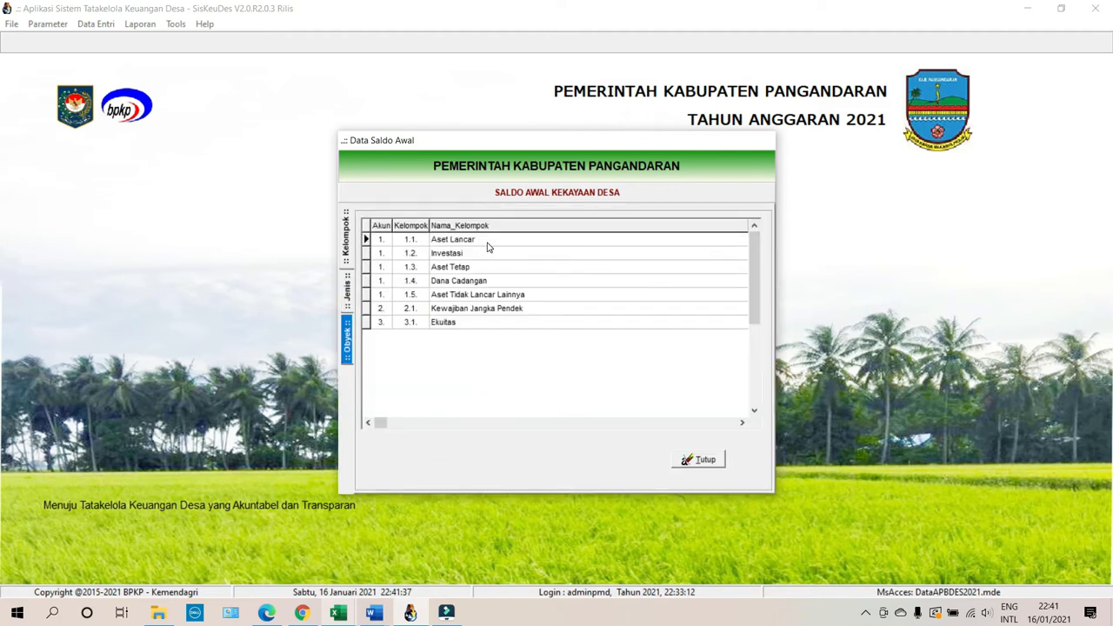
{"action": "left_click", "coordinate": [457, 325]}
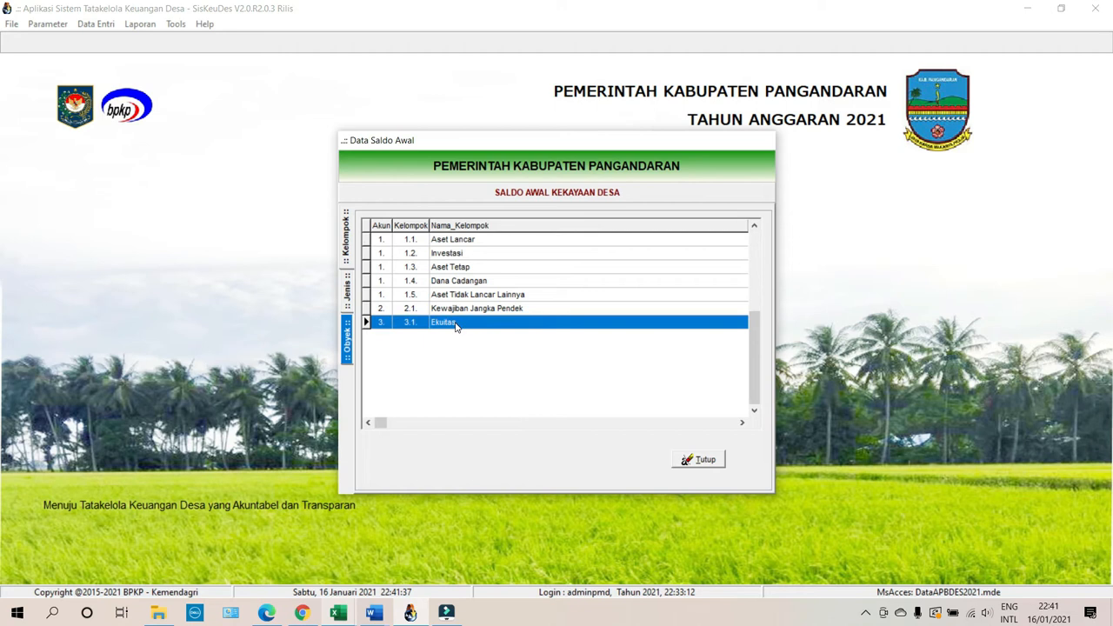
{"action": "double_click", "coordinate": [456, 325]}
{"action": "double_click", "coordinate": [470, 257]}
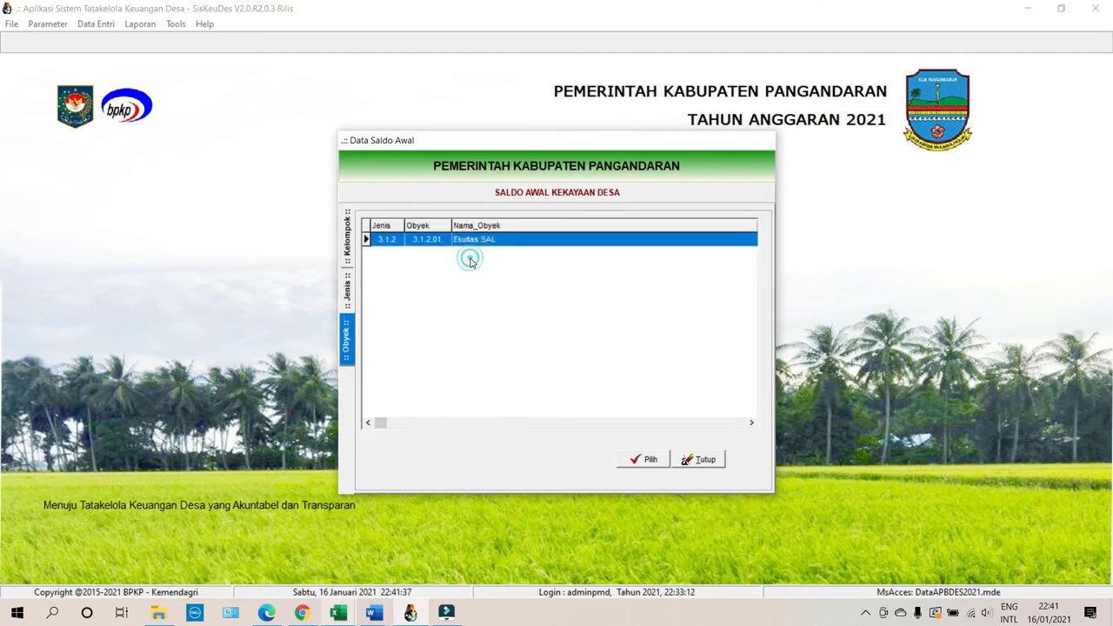
{"action": "left_click", "coordinate": [650, 459]}
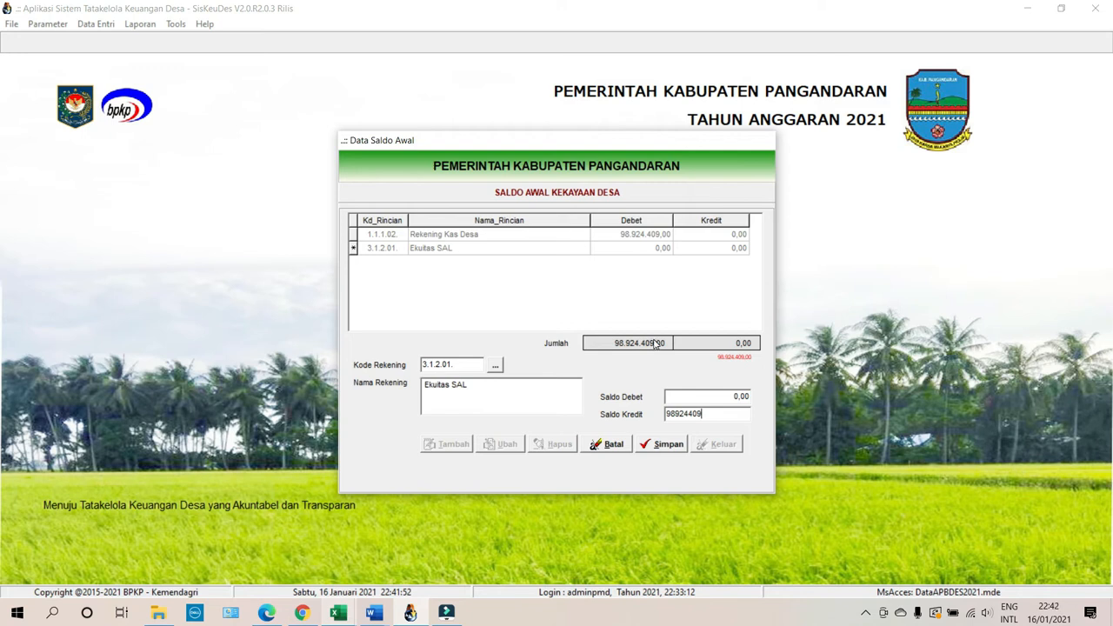
{"action": "left_click", "coordinate": [663, 444]}
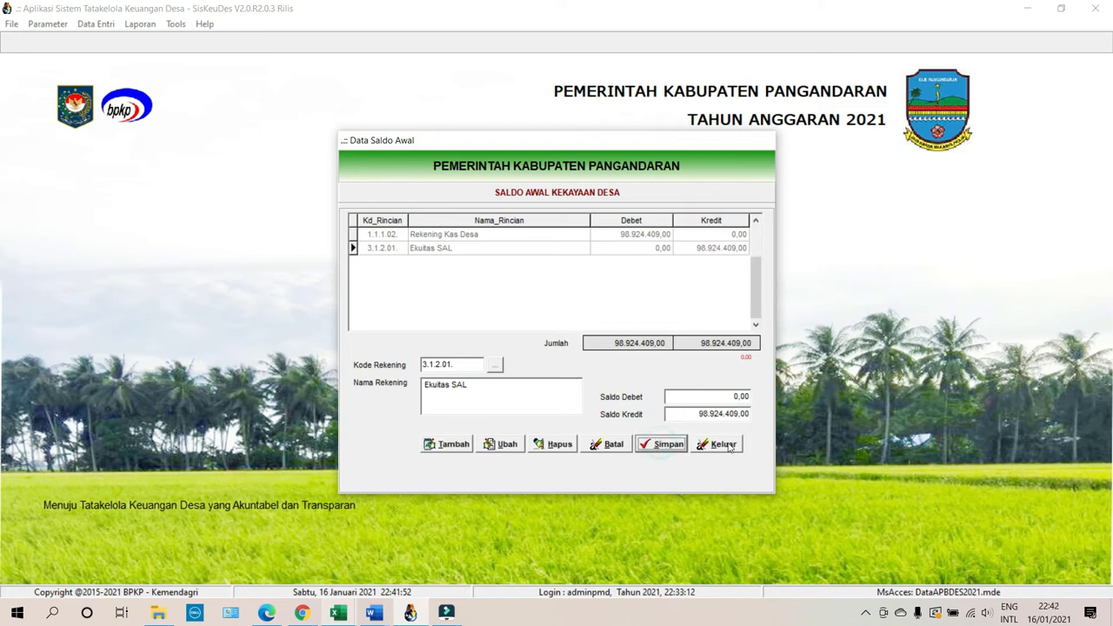
{"action": "left_click", "coordinate": [704, 448]}
{"action": "left_click", "coordinate": [679, 442]}
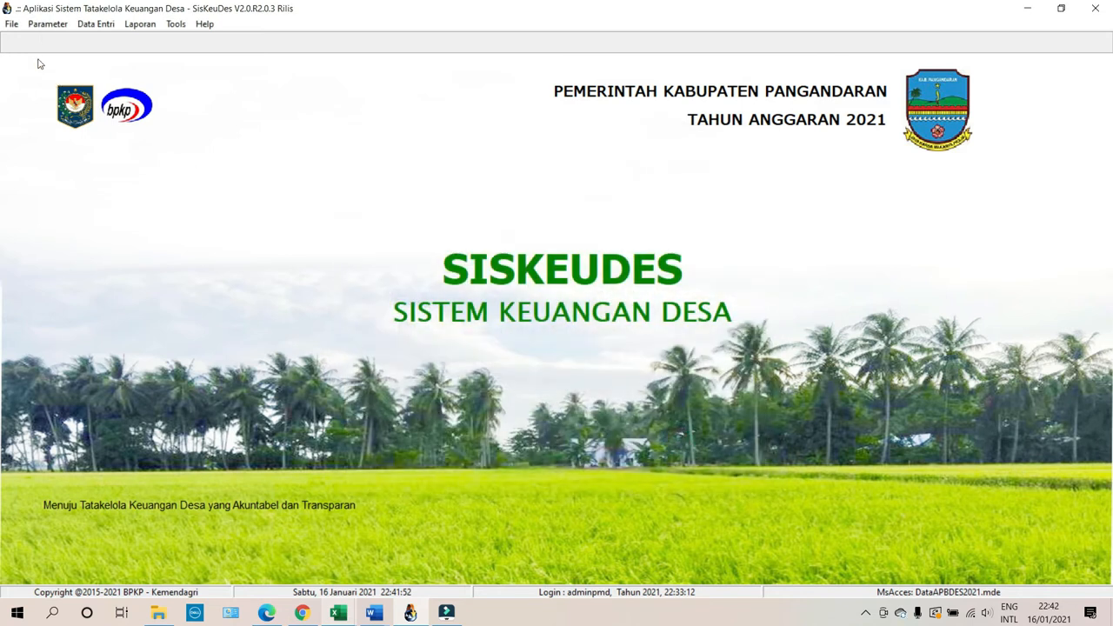
Open the Penyesuaian journal entry form for Desa Kertayasa in Kecamatan Cijulang.
{"action": "left_click", "coordinate": [97, 25]}
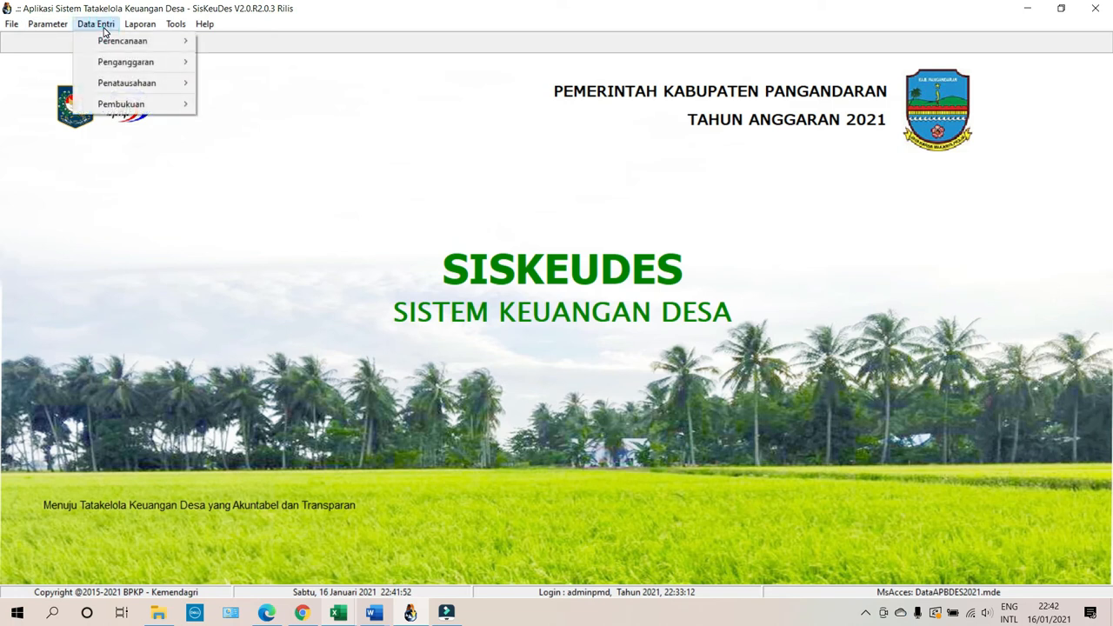
{"action": "mouse_move", "coordinate": [123, 106]}
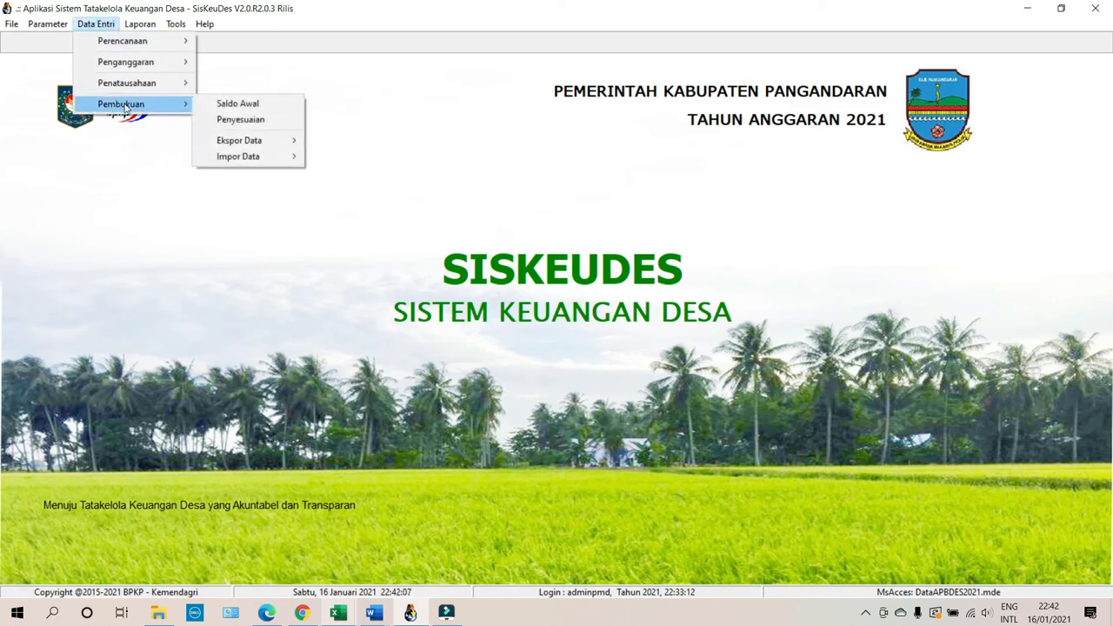
{"action": "left_click", "coordinate": [273, 119]}
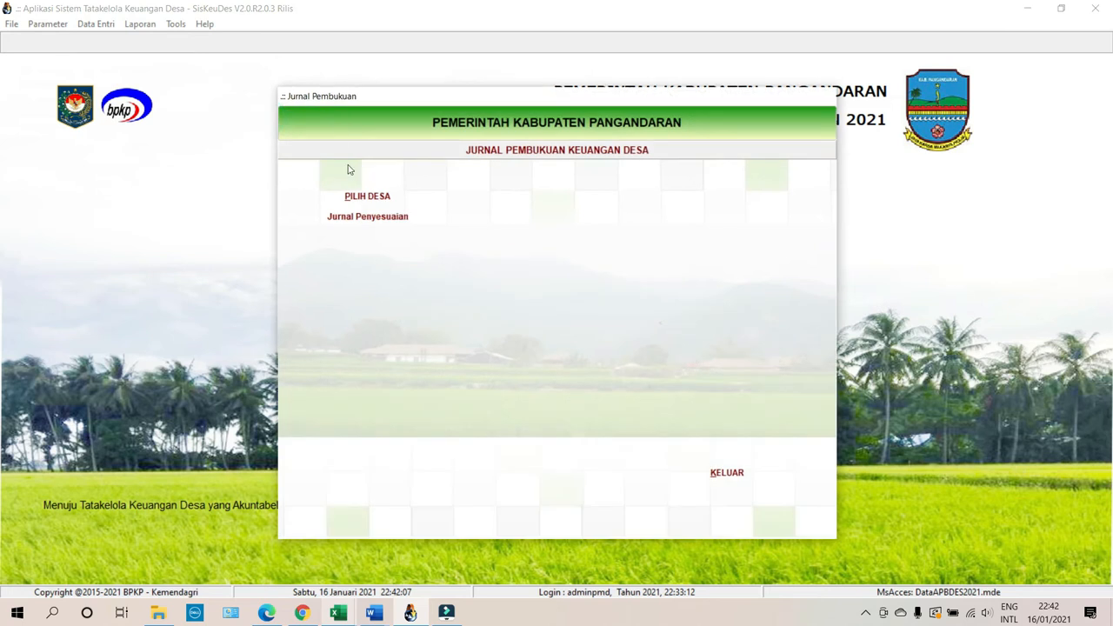
{"action": "left_click", "coordinate": [347, 193]}
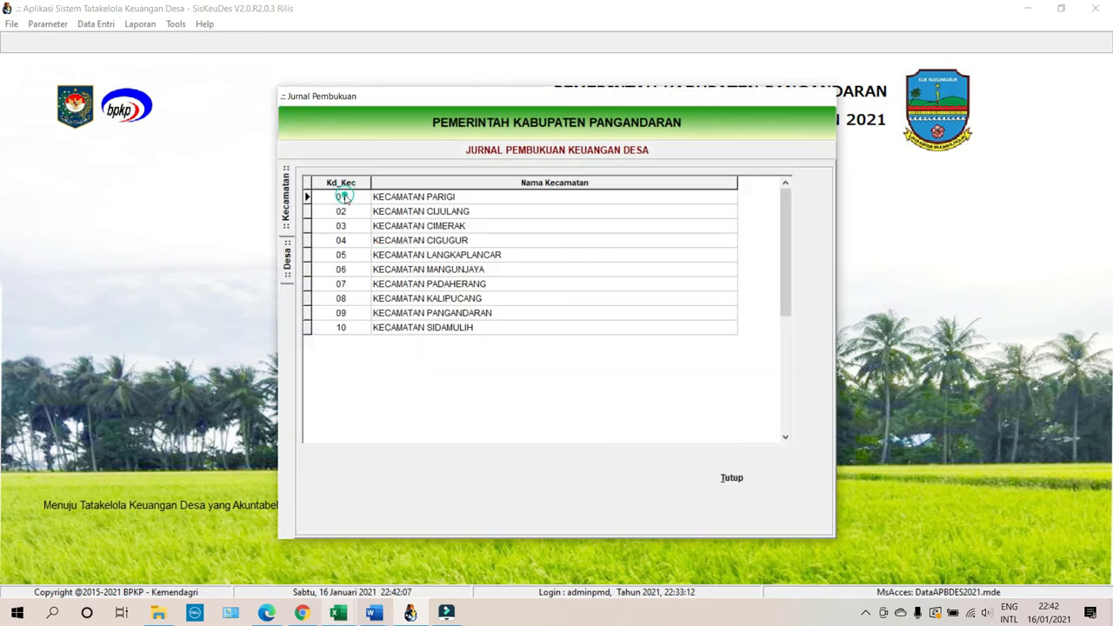
{"action": "double_click", "coordinate": [452, 213]}
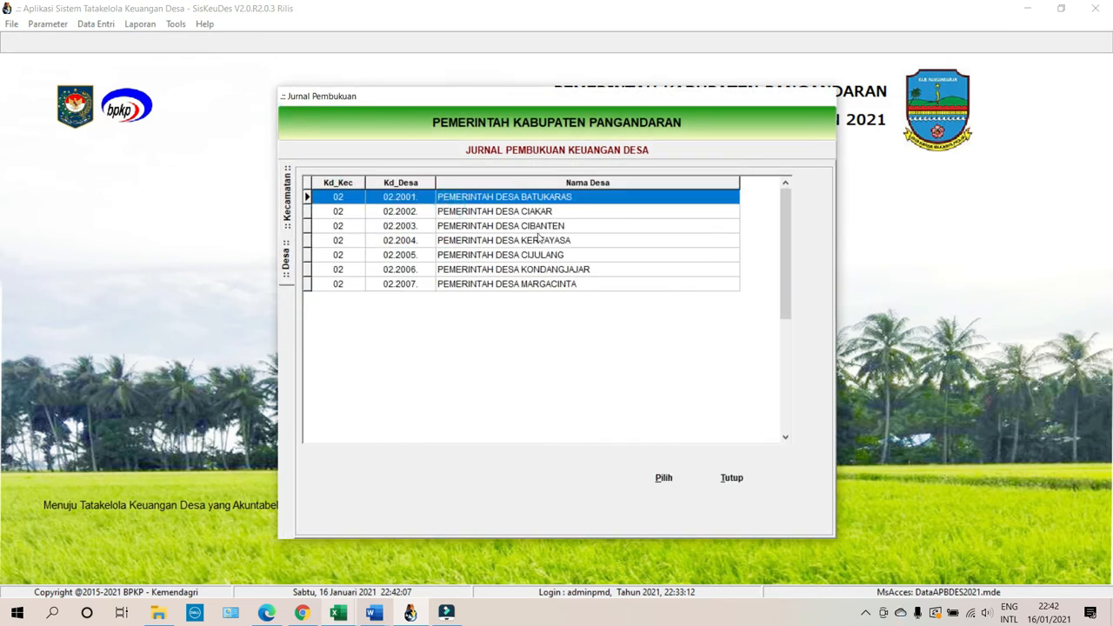
{"action": "double_click", "coordinate": [539, 241]}
{"action": "left_click", "coordinate": [386, 216]}
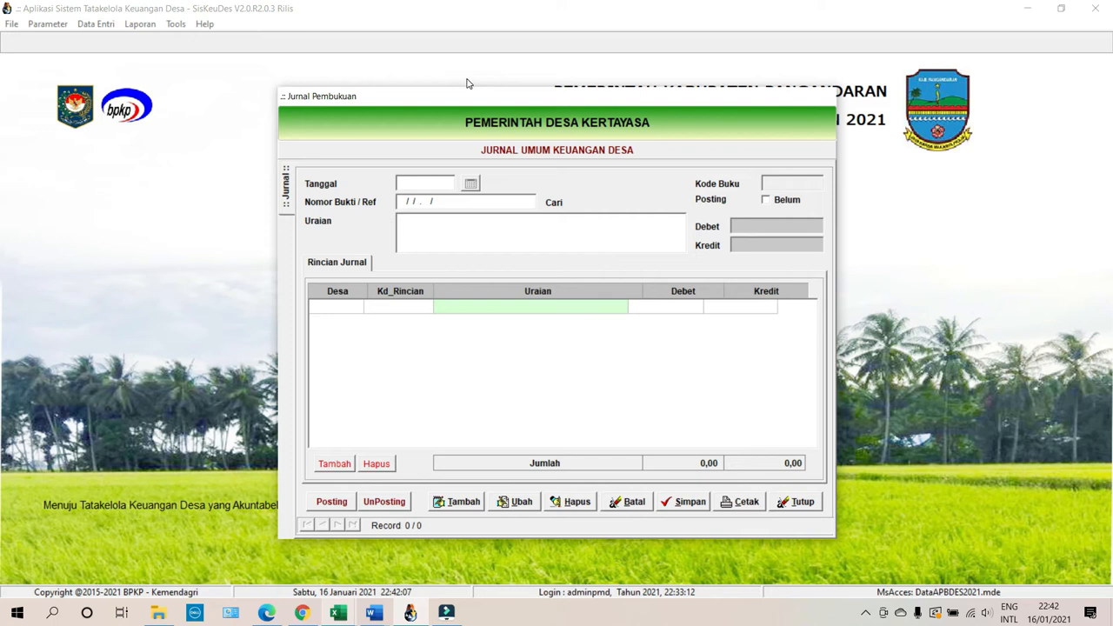
Start a new journal record dated 01/01/2021.
{"action": "left_click", "coordinate": [452, 503]}
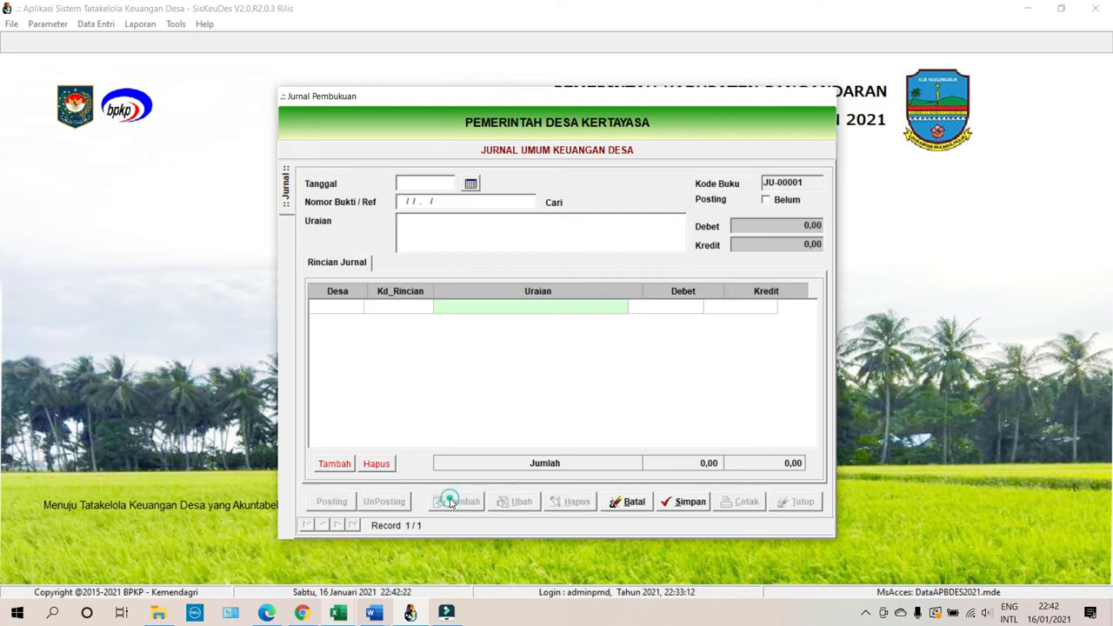
{"action": "left_click", "coordinate": [470, 183]}
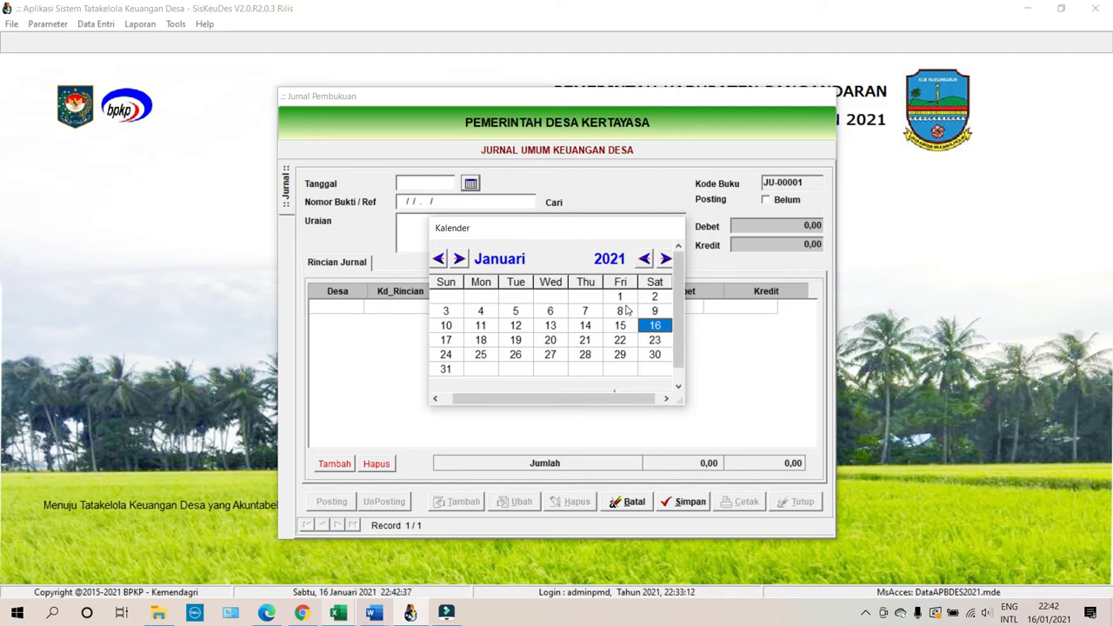
{"action": "left_click", "coordinate": [620, 296]}
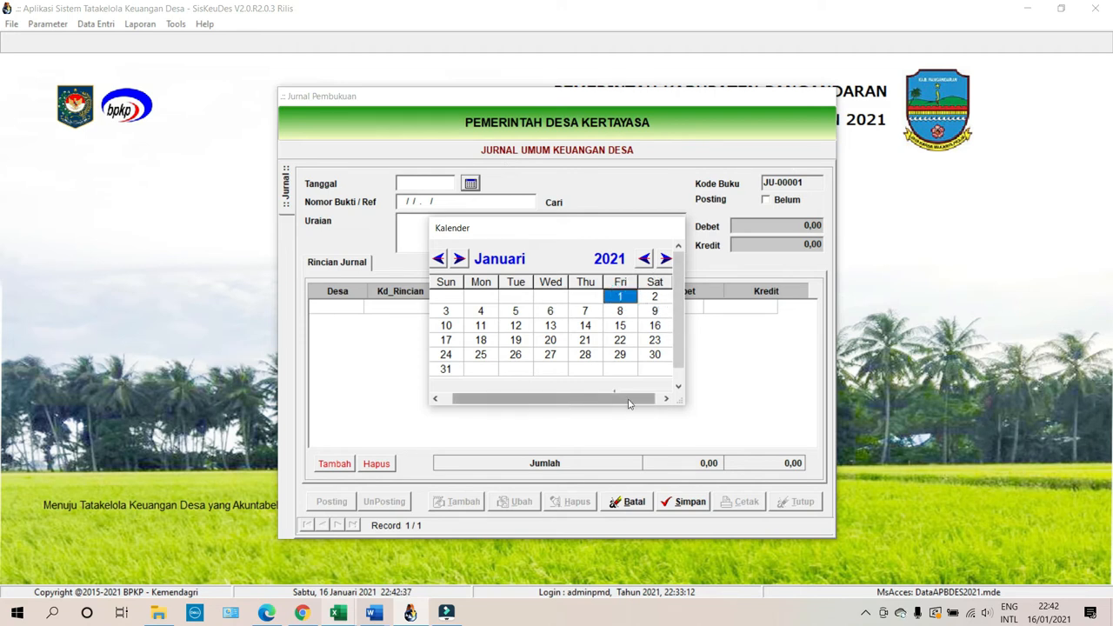
{"action": "left_click_drag", "start_coordinate": [683, 404], "coordinate": [722, 439]}
{"action": "left_click", "coordinate": [599, 399]}
Enter voucher number 0001/JP/02.2004/2021 and description 'Penyesuaian Silpa 2020'.
{"action": "left_click", "coordinate": [514, 206]}
{"action": "left_click_drag", "start_coordinate": [513, 206], "coordinate": [386, 208]}
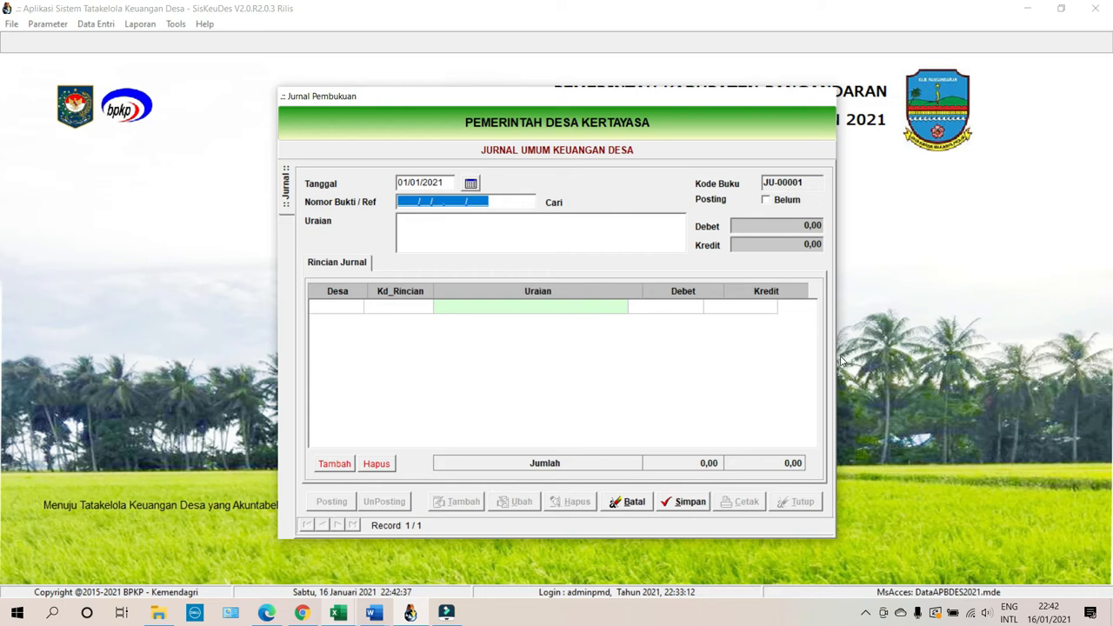
{"action": "type", "text": "0001/"}
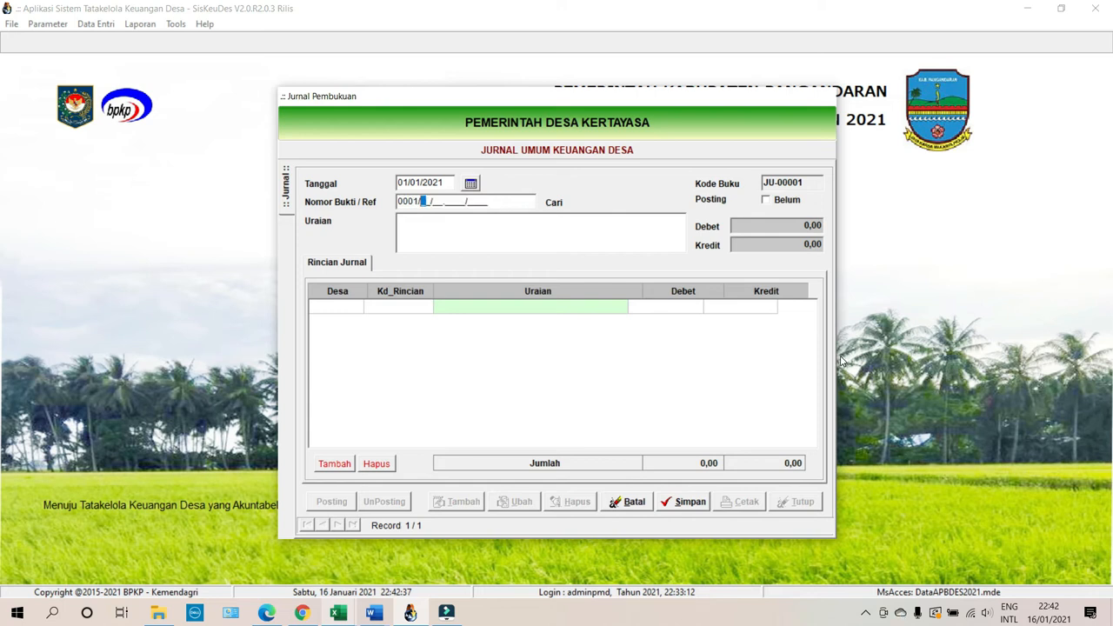
{"action": "type", "text": "JP/02.2004"}
{"action": "key", "text": "Tab"}
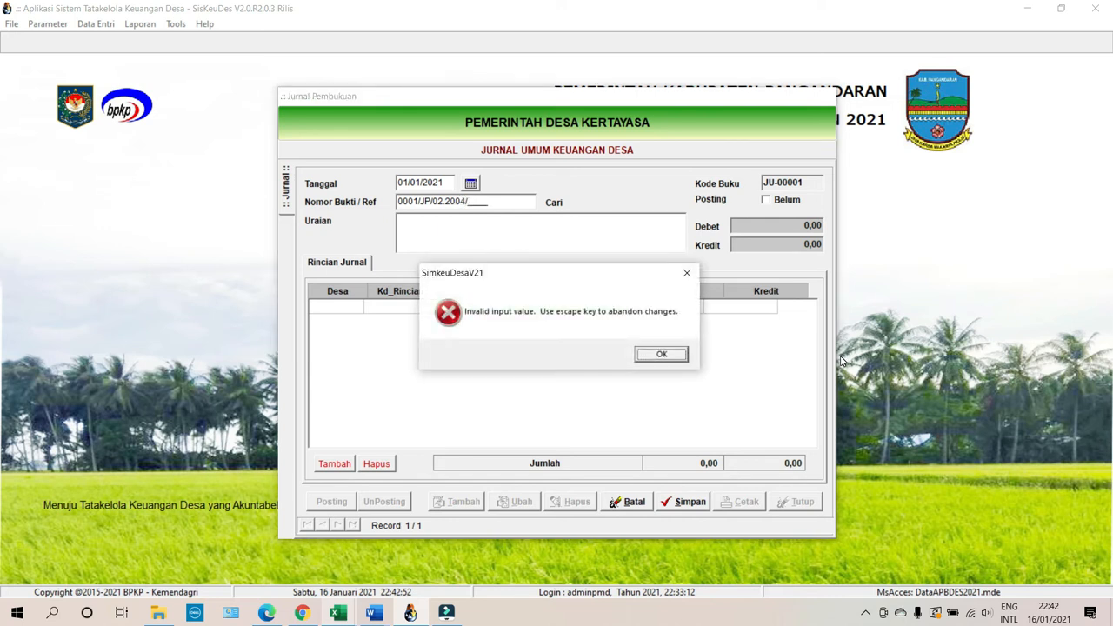
{"action": "left_click", "coordinate": [638, 356]}
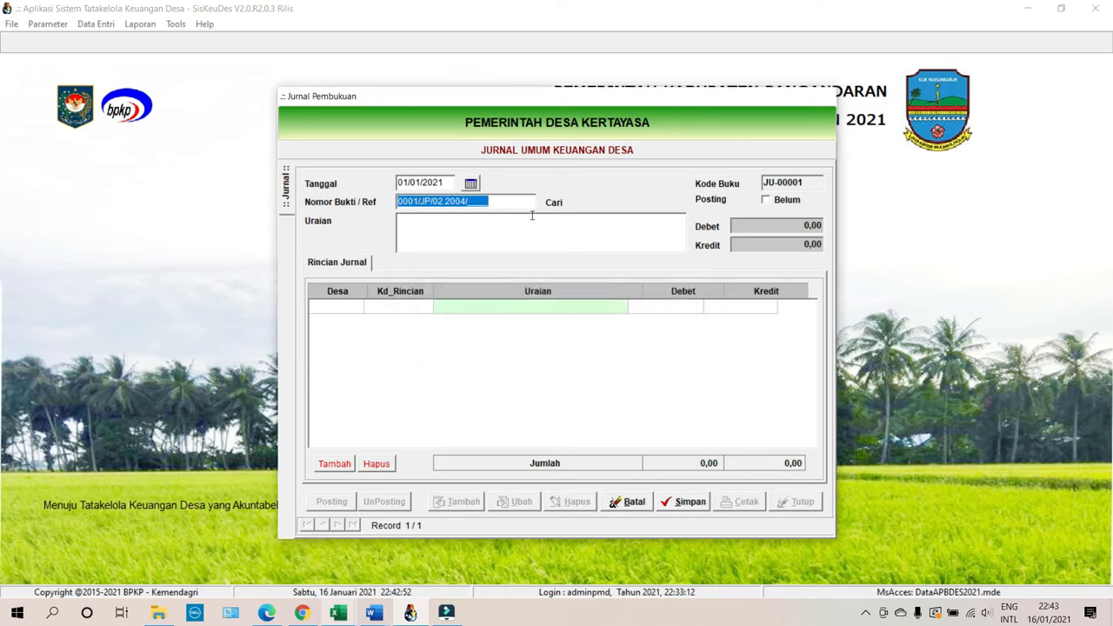
{"action": "left_click", "coordinate": [508, 203]}
{"action": "key", "text": "Left"}
{"action": "key", "text": "Left"}
{"action": "key", "text": "Left"}
{"action": "key", "text": "Left"}
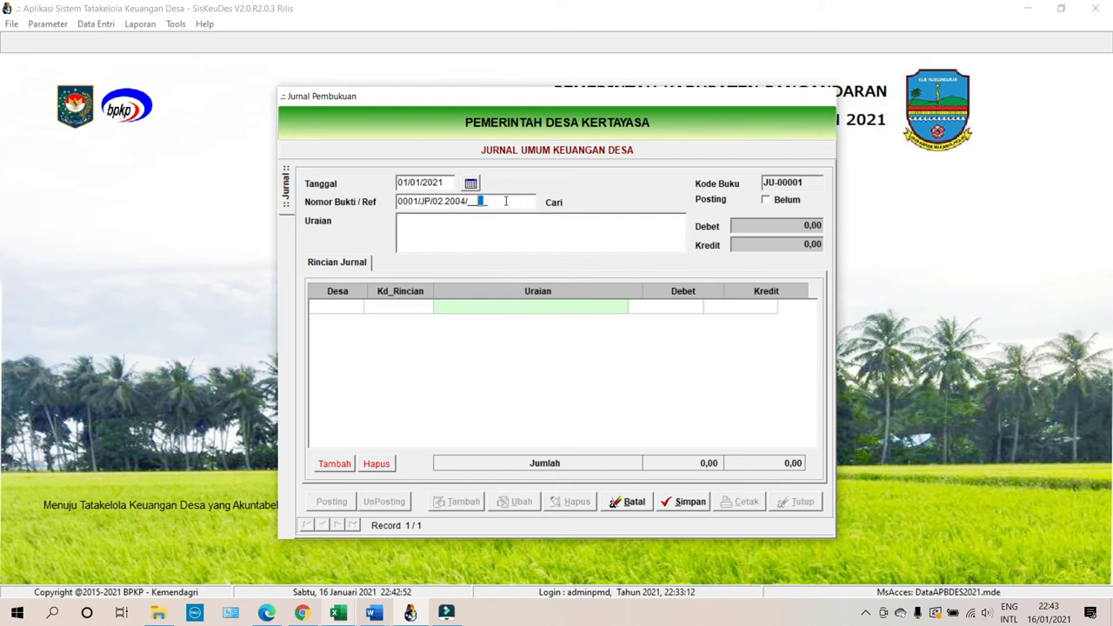
{"action": "type", "text": "20"}
{"action": "type", "text": "21"}
{"action": "type", "text": "uai"}
{"action": "type", "text": "lpa"}
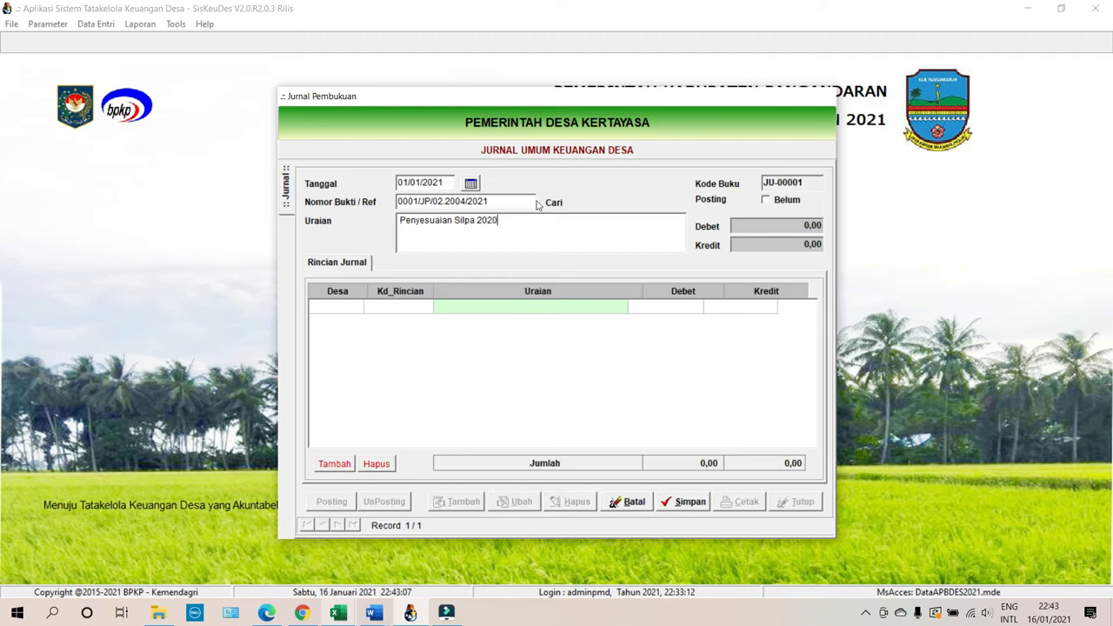
Cancel an empty detail line left without an account and return the journal to edit mode.
{"action": "left_click", "coordinate": [350, 465]}
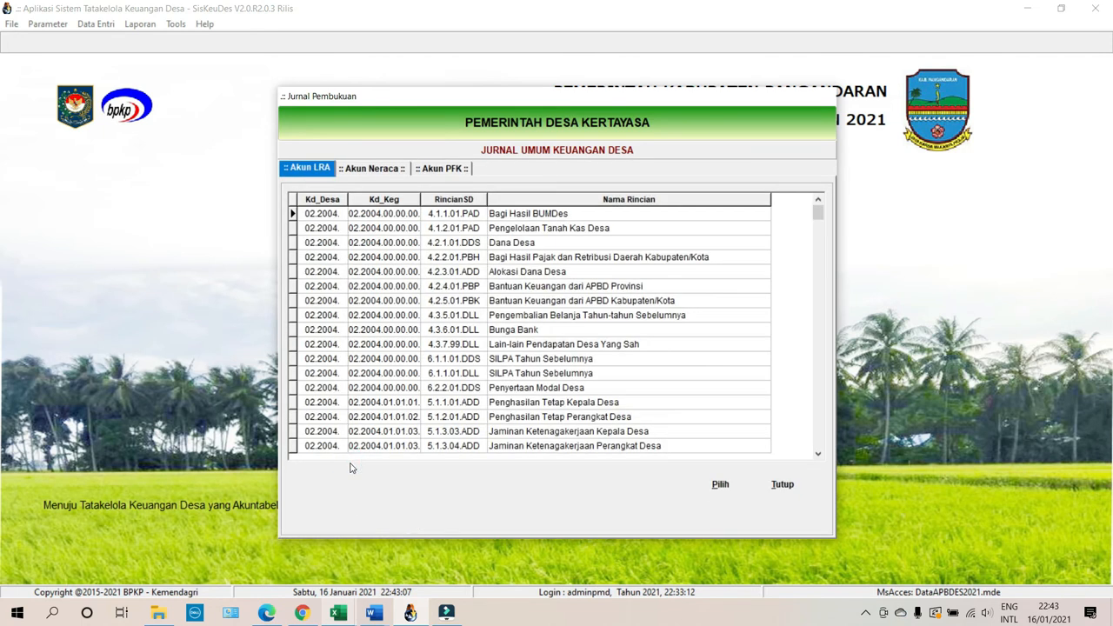
{"action": "left_click", "coordinate": [781, 484]}
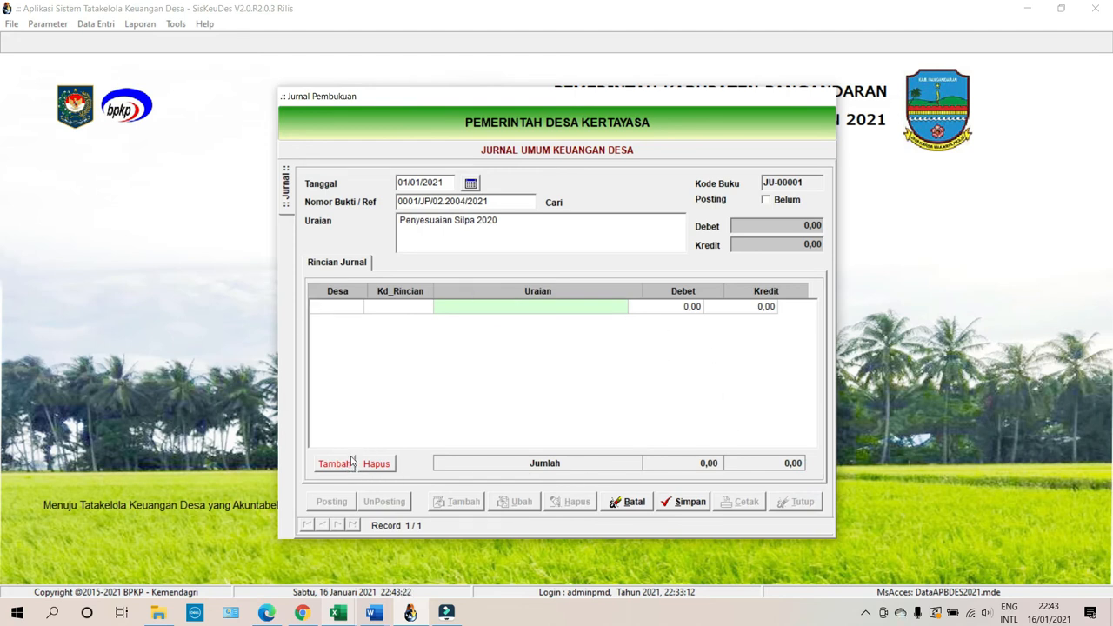
{"action": "left_click", "coordinate": [334, 463]}
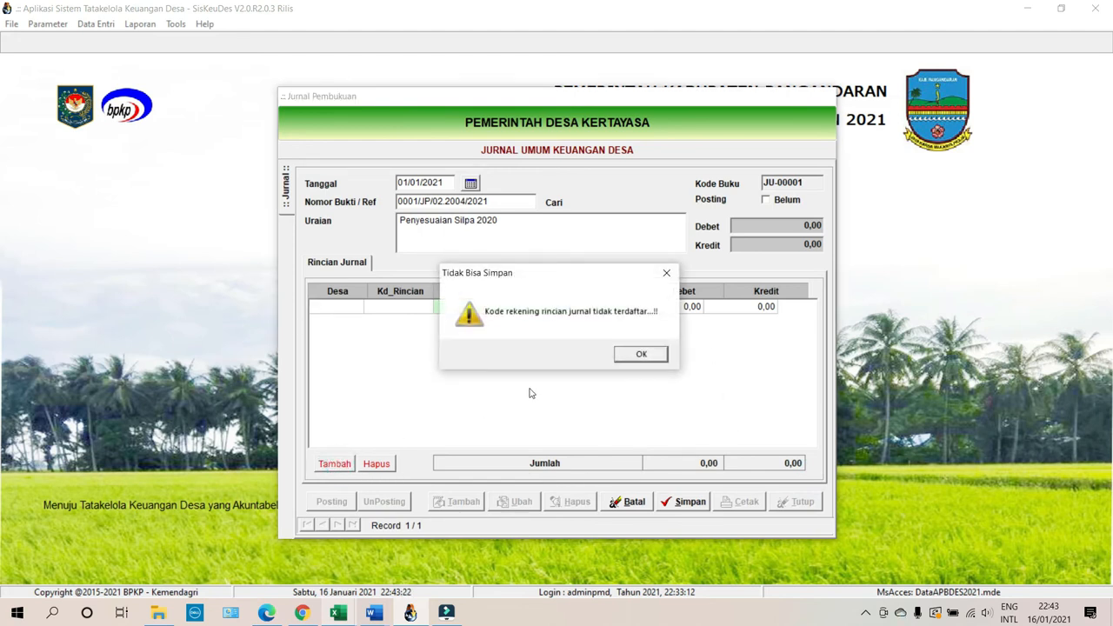
{"action": "left_click", "coordinate": [641, 354]}
{"action": "left_click", "coordinate": [562, 342]}
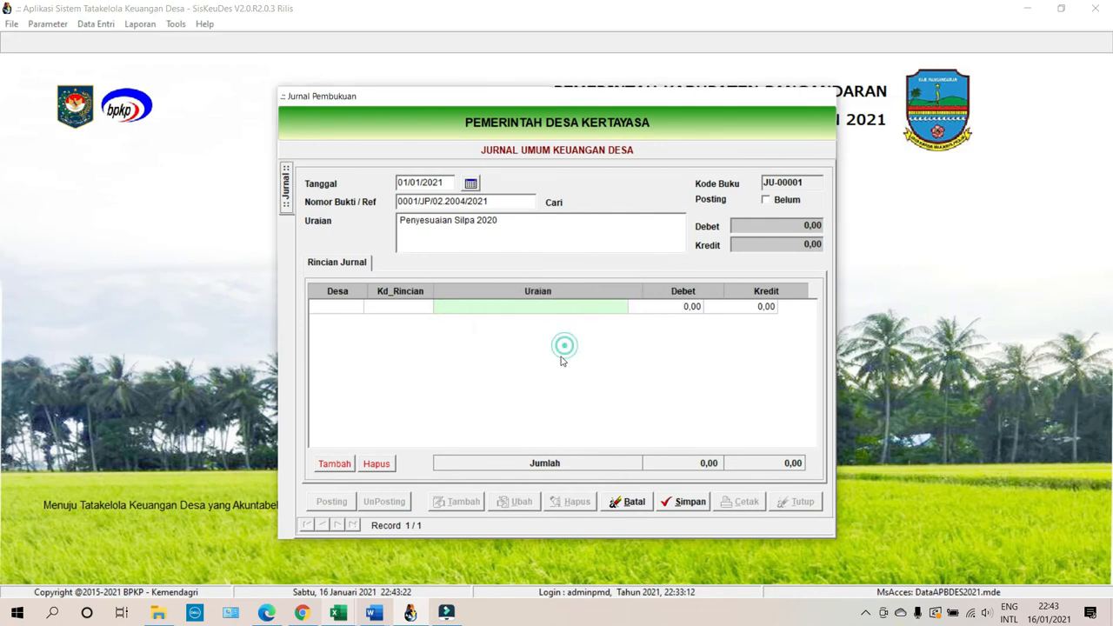
{"action": "left_click", "coordinate": [626, 502]}
{"action": "left_click", "coordinate": [508, 507]}
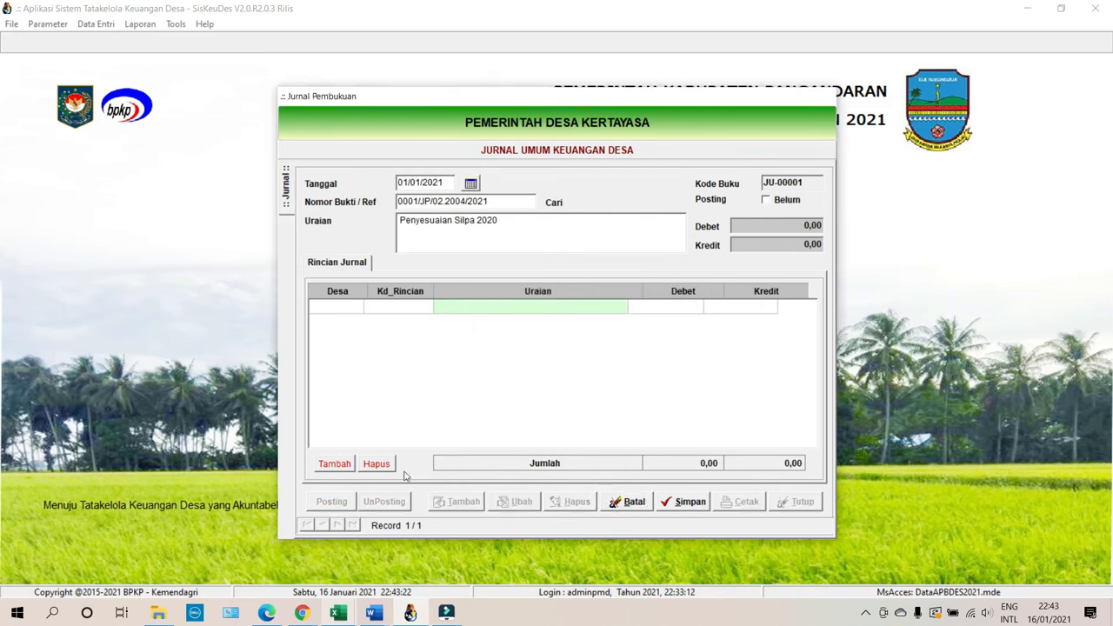
Add a detail line for balance-sheet account 1.1.1.02. Rekening Kas Desa.
{"action": "left_click", "coordinate": [334, 464]}
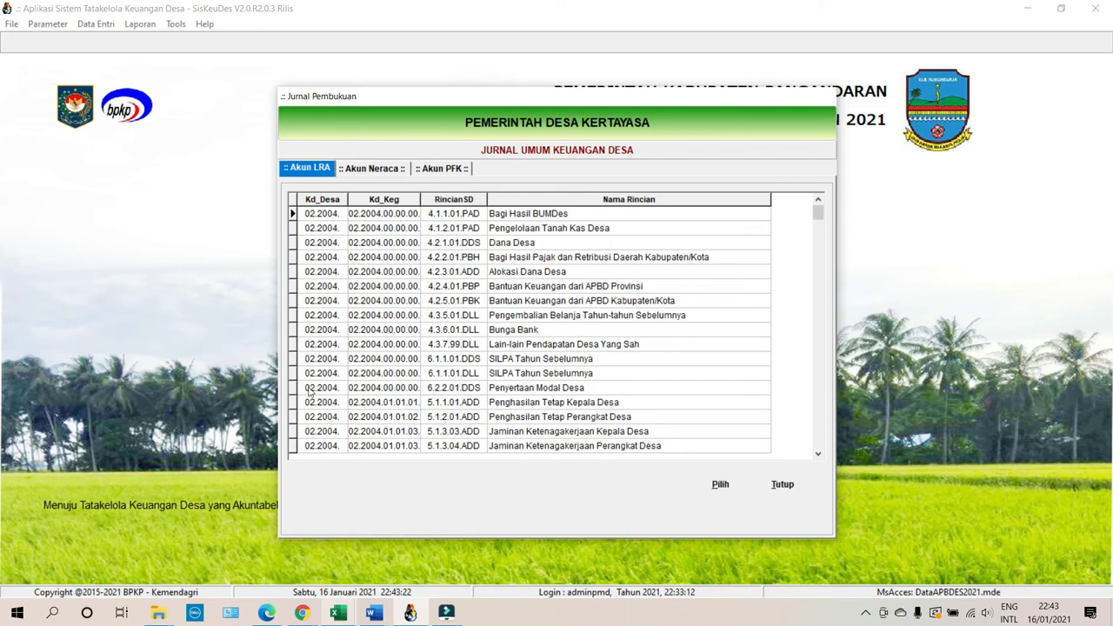
{"action": "left_click", "coordinate": [391, 170]}
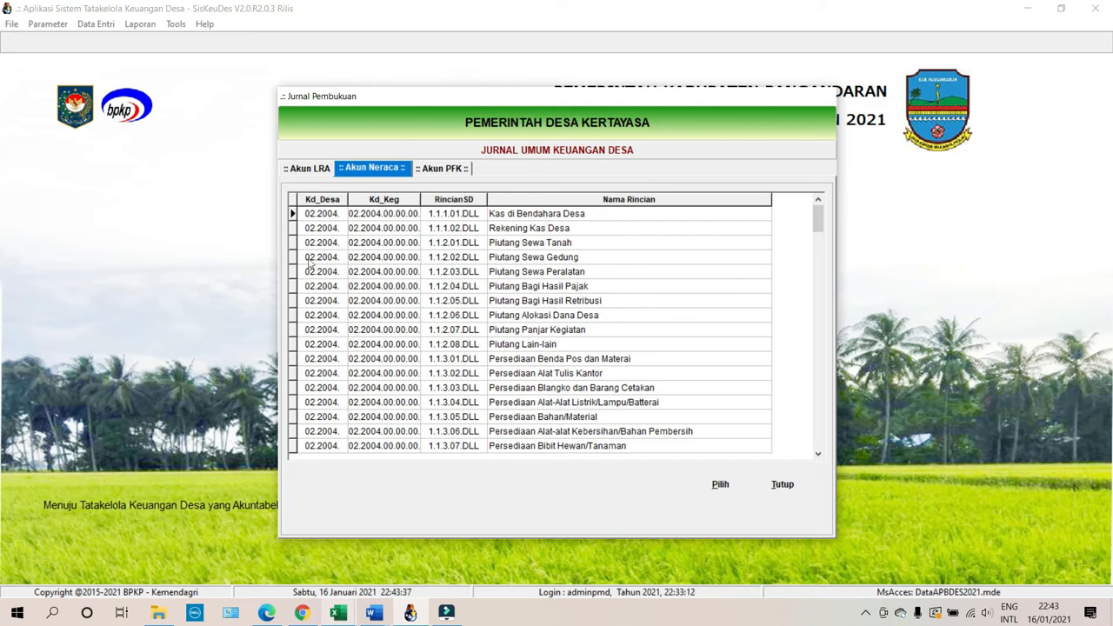
{"action": "left_click", "coordinate": [522, 229]}
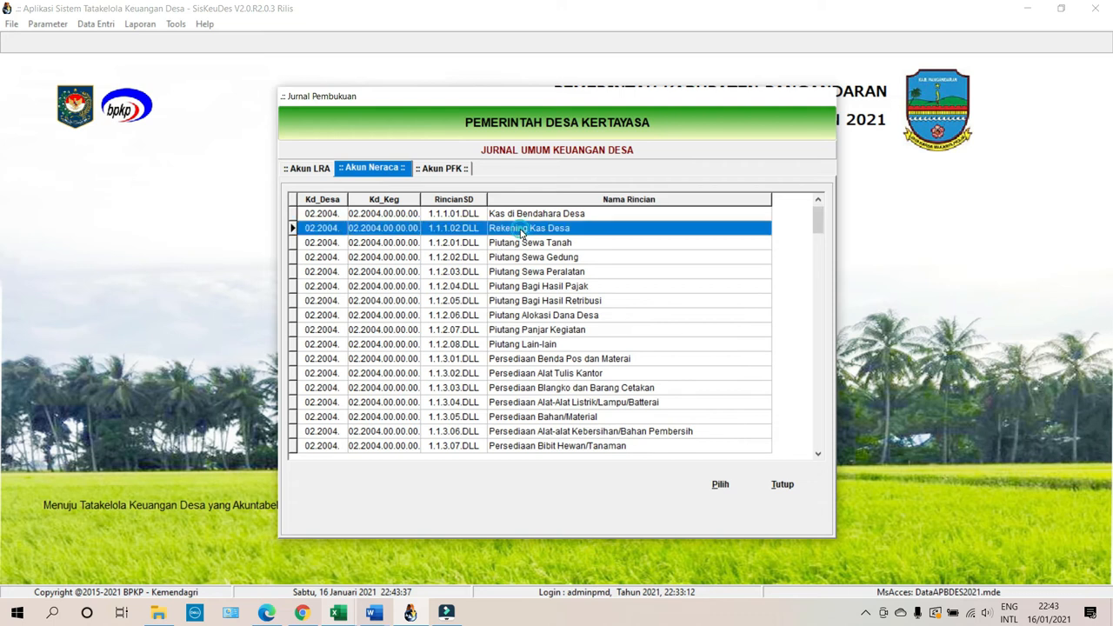
{"action": "left_click", "coordinate": [727, 489]}
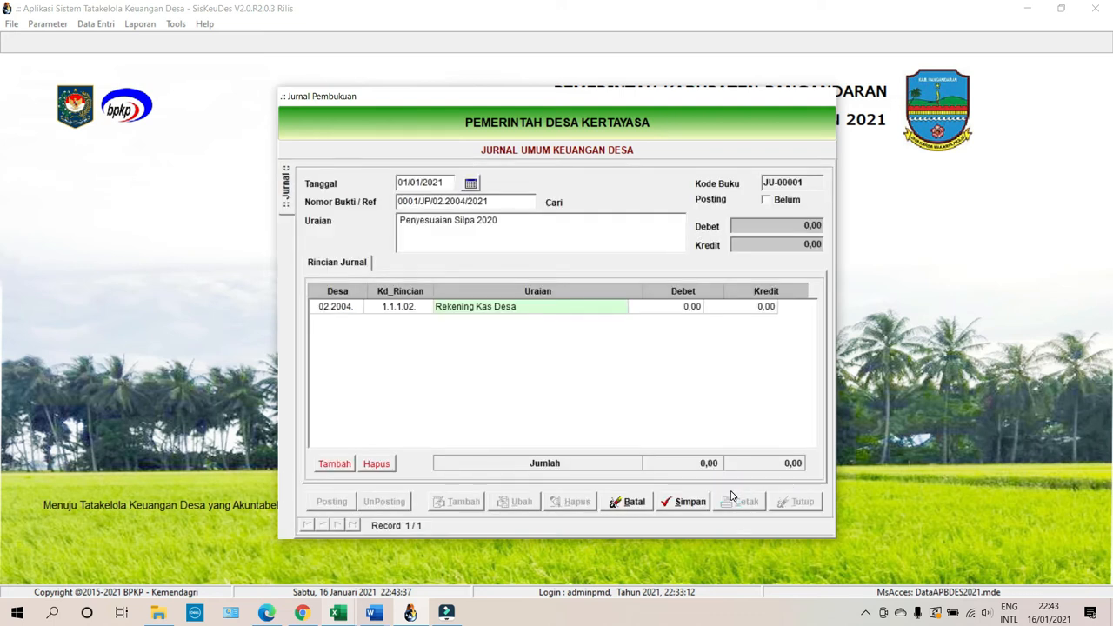
Add a second detail line for account 3.1.2.01. Ekuitas SAL.
{"action": "left_click", "coordinate": [334, 463]}
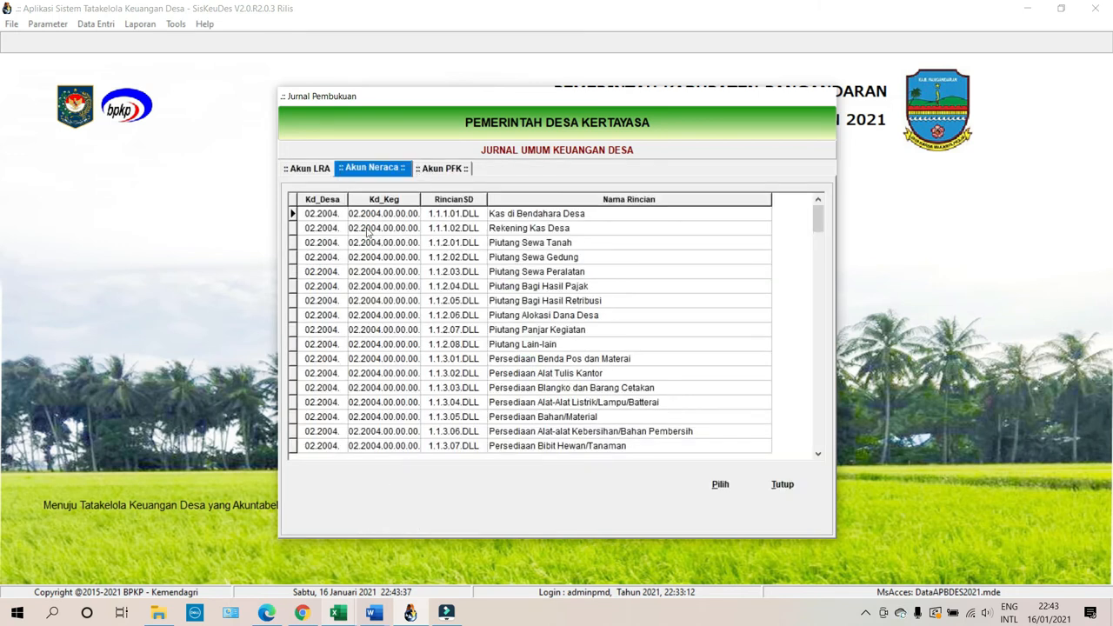
{"action": "left_click_drag", "start_coordinate": [814, 215], "coordinate": [838, 378]}
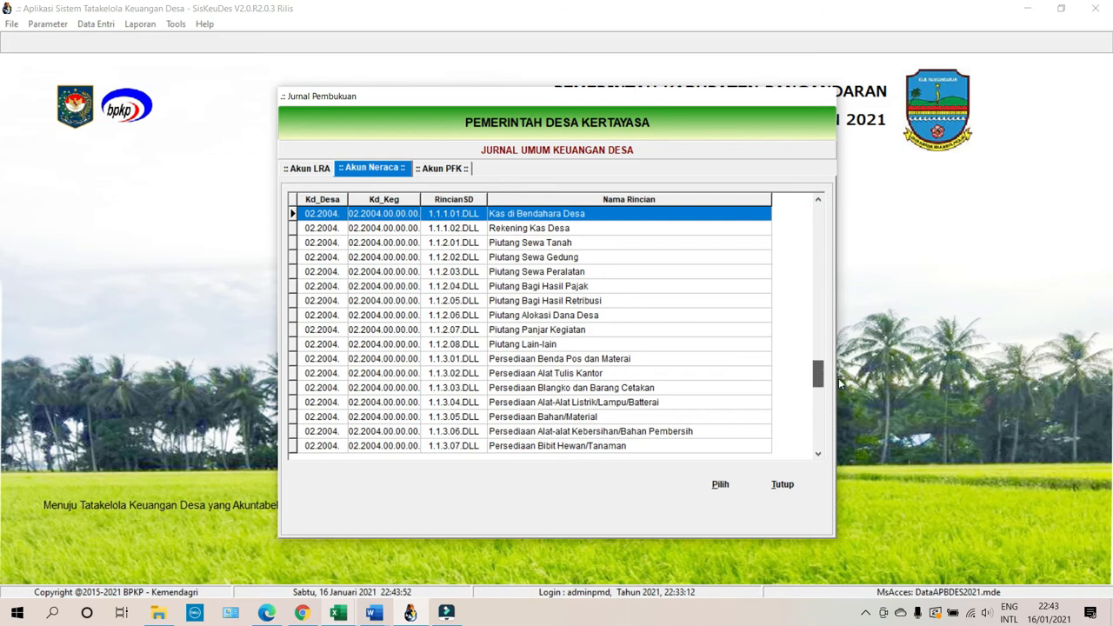
{"action": "left_click", "coordinate": [589, 449]}
{"action": "left_click", "coordinate": [730, 490]}
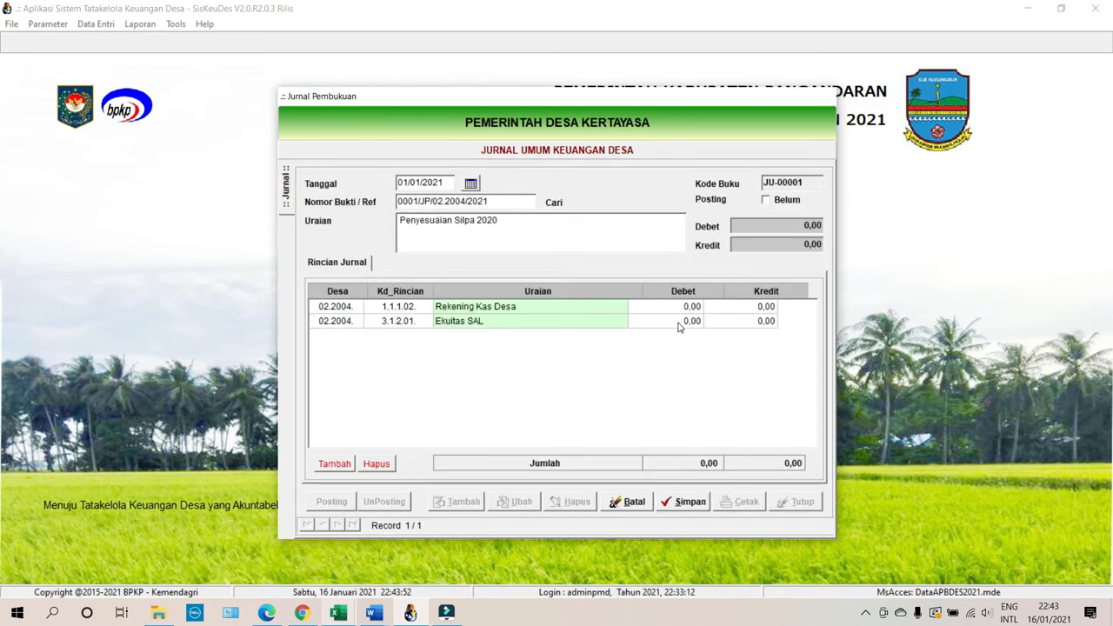
{"action": "left_click", "coordinate": [679, 325]}
{"action": "left_click", "coordinate": [679, 325]}
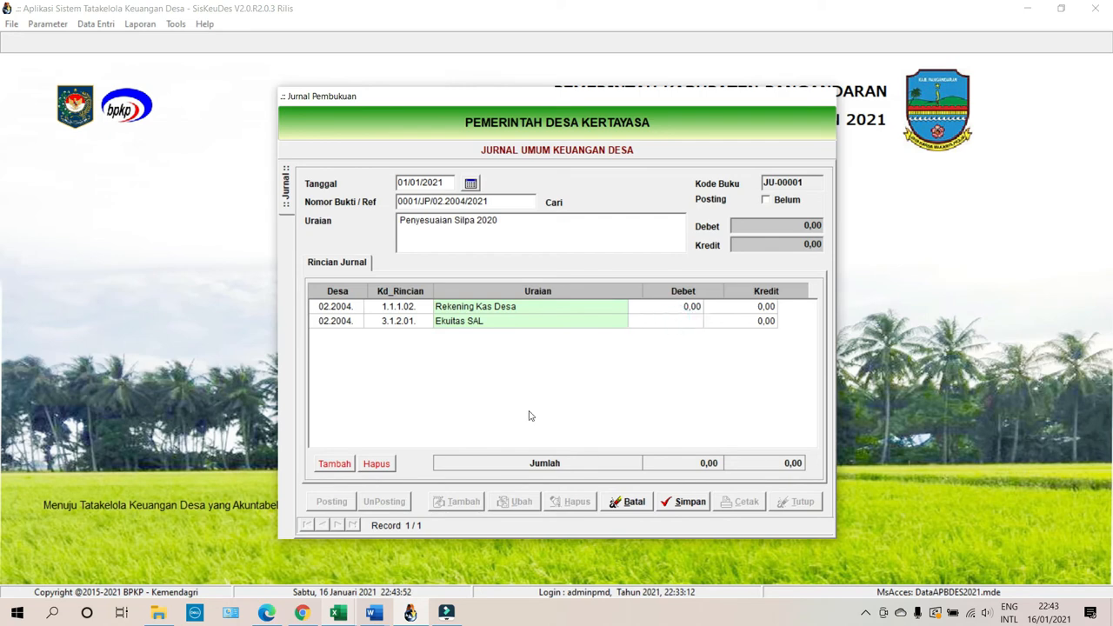
Enter 98.924.409,00 as Ekuitas SAL debit and Rekening Kas Desa credit.
{"action": "mouse_move", "coordinate": [343, 613]}
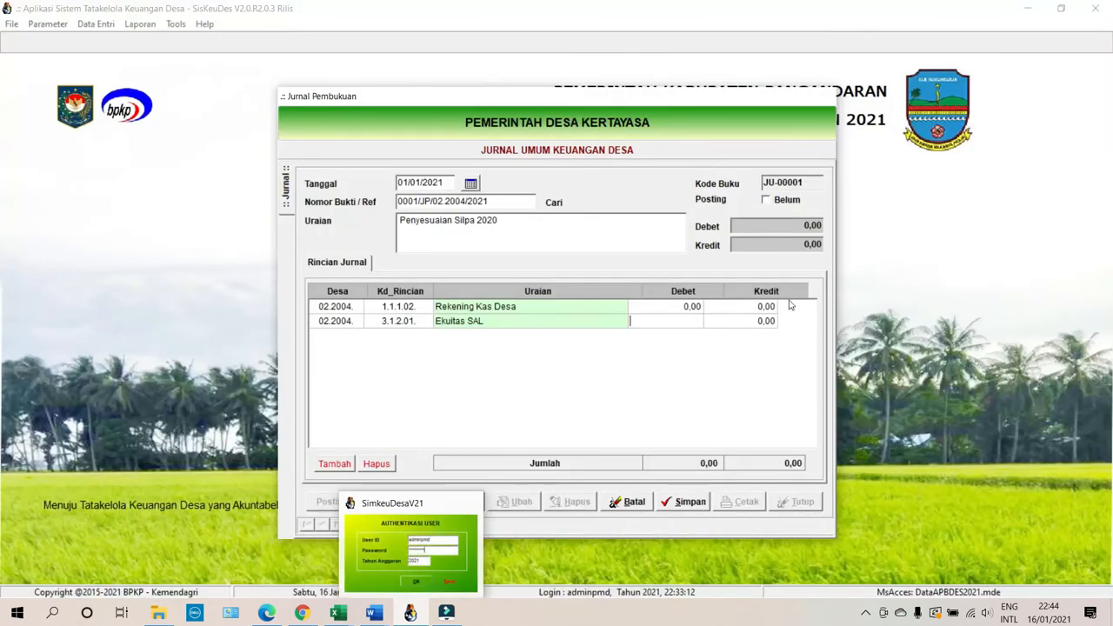
{"action": "type", "text": "9"}
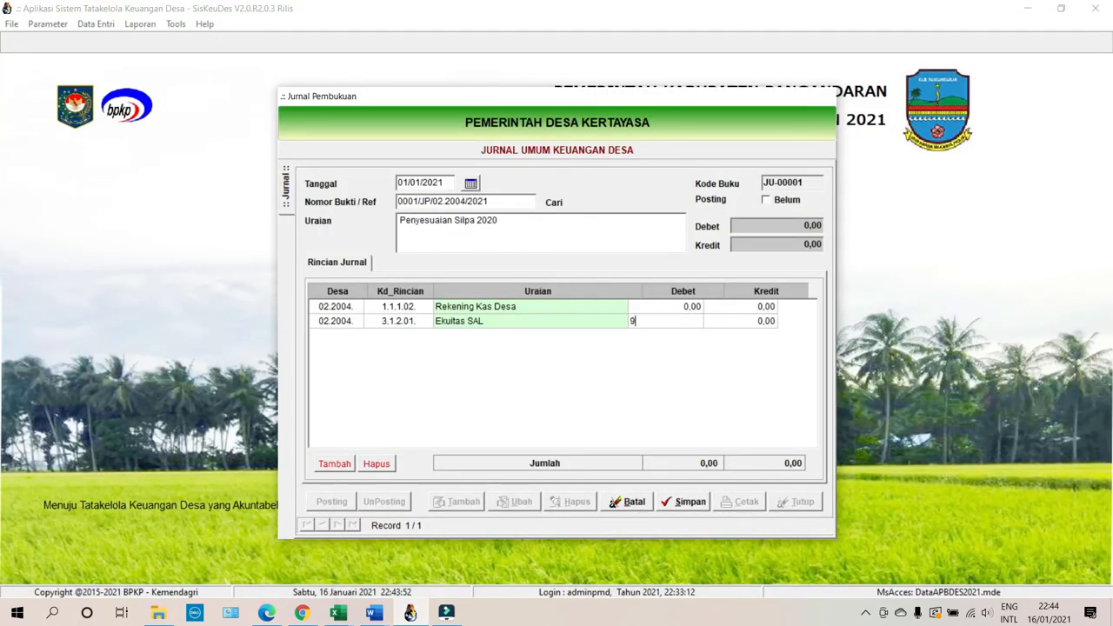
{"action": "type", "text": "89244"}
{"action": "left_click", "coordinate": [740, 310]}
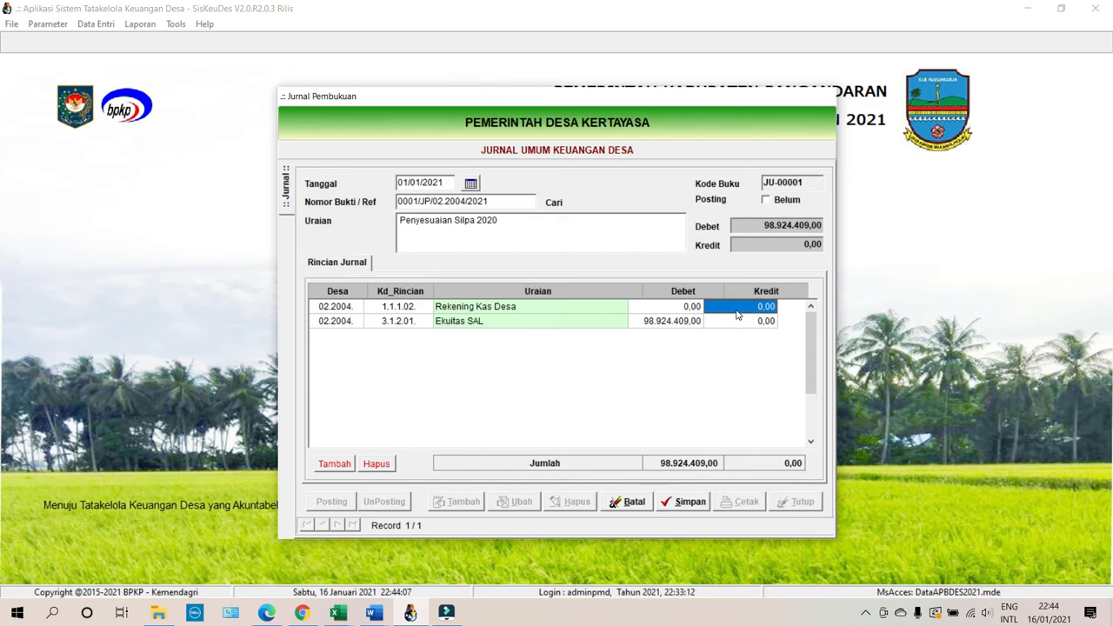
{"action": "left_click", "coordinate": [737, 313]}
{"action": "type", "text": "98924409"}
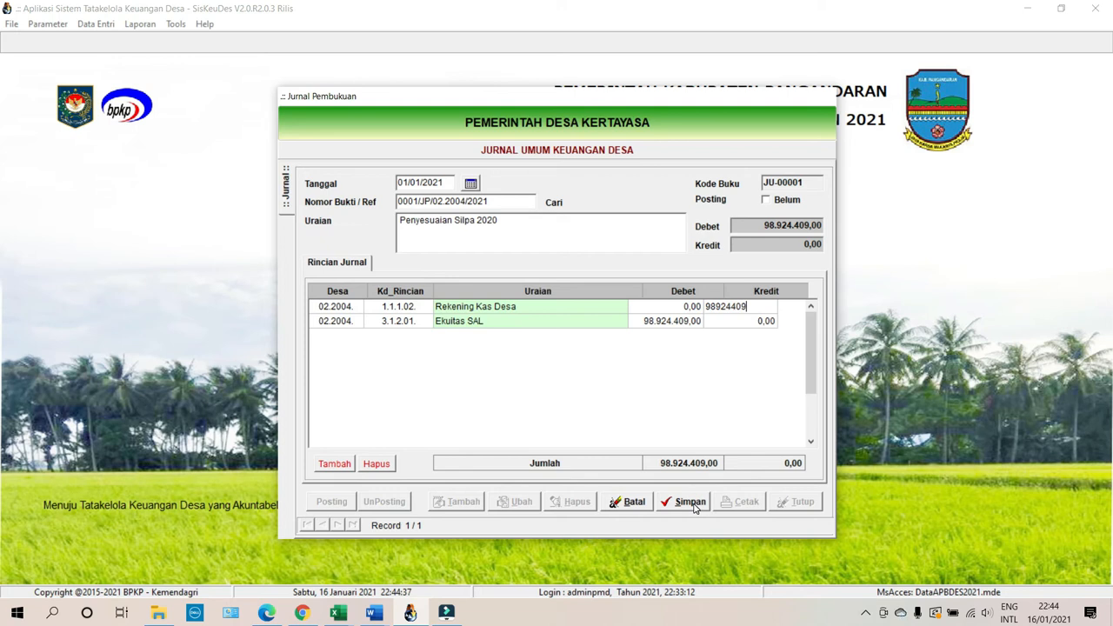
Save and post the balanced journal, then close the journal form.
{"action": "left_click", "coordinate": [695, 509]}
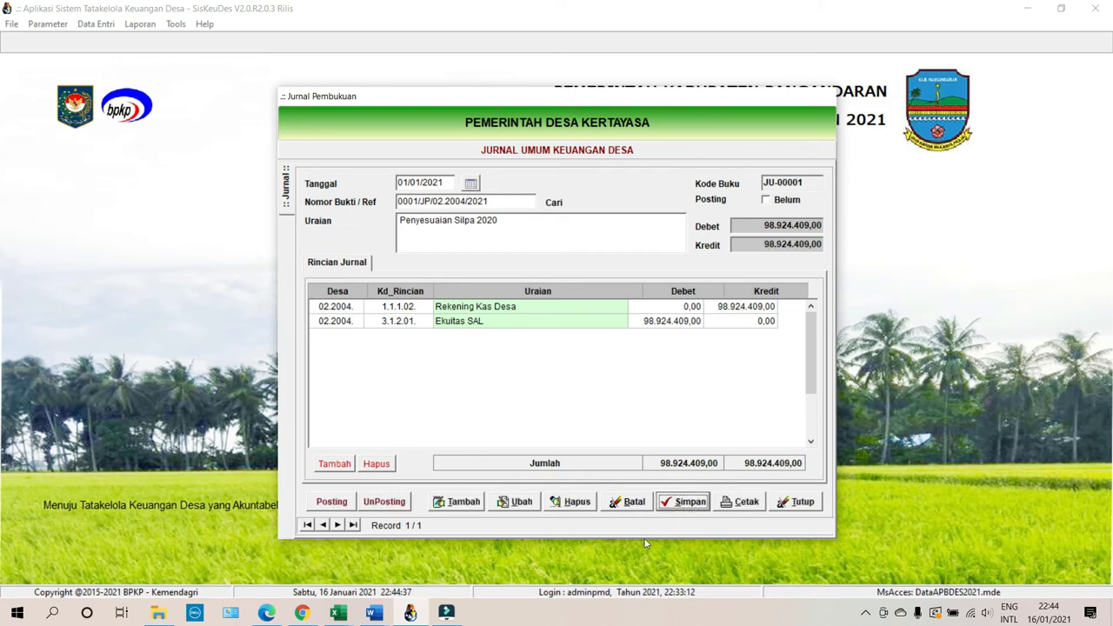
{"action": "left_click", "coordinate": [333, 503]}
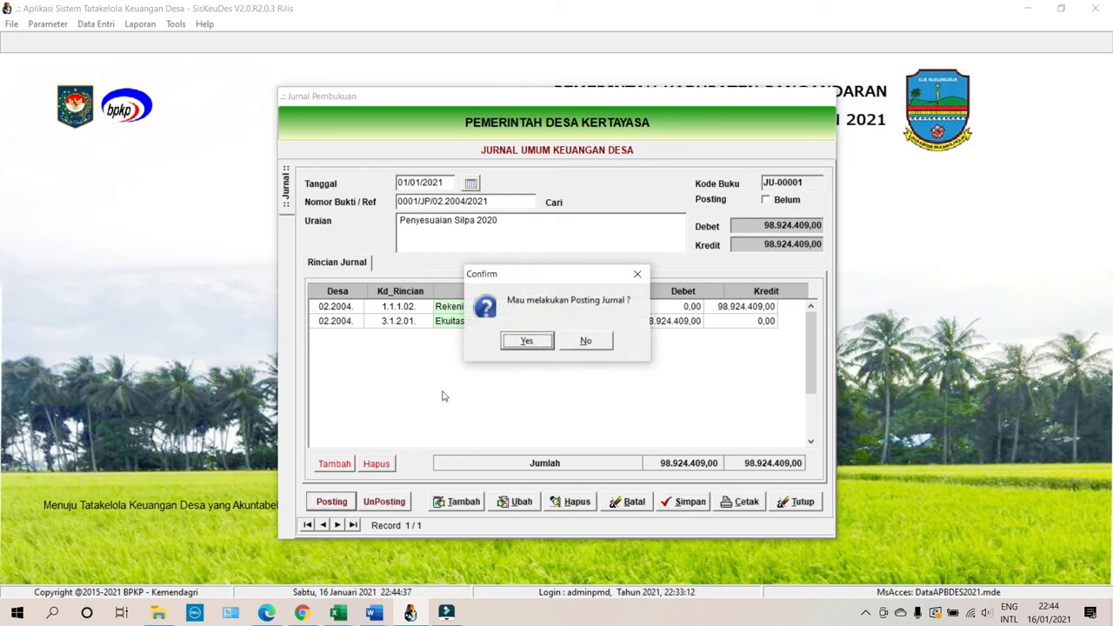
{"action": "left_click", "coordinate": [509, 343]}
{"action": "left_click", "coordinate": [798, 504]}
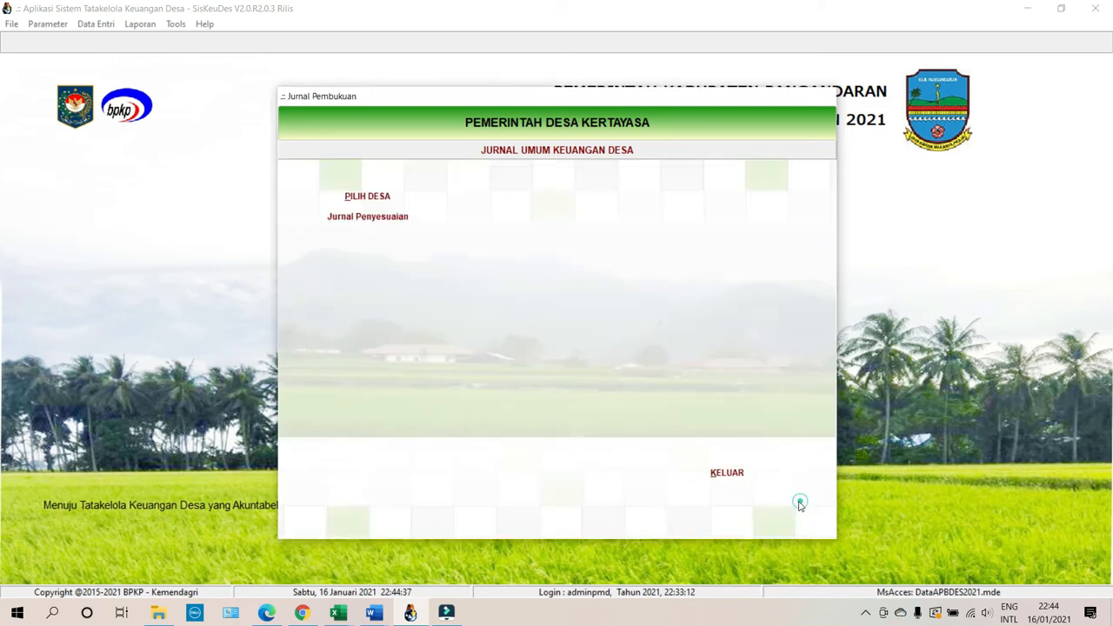
{"action": "left_click", "coordinate": [737, 479]}
{"action": "left_click", "coordinate": [140, 23]}
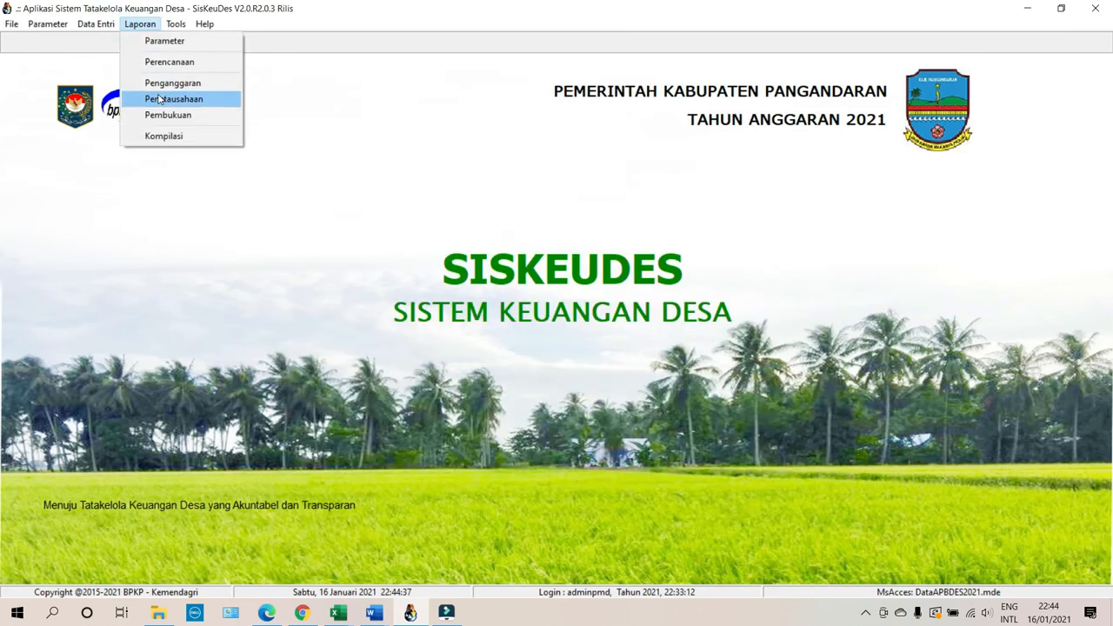
Preview the Buku Pembantu Bank report for Kertayasa (02.2004) at 133% zoom.
{"action": "left_click", "coordinate": [170, 96]}
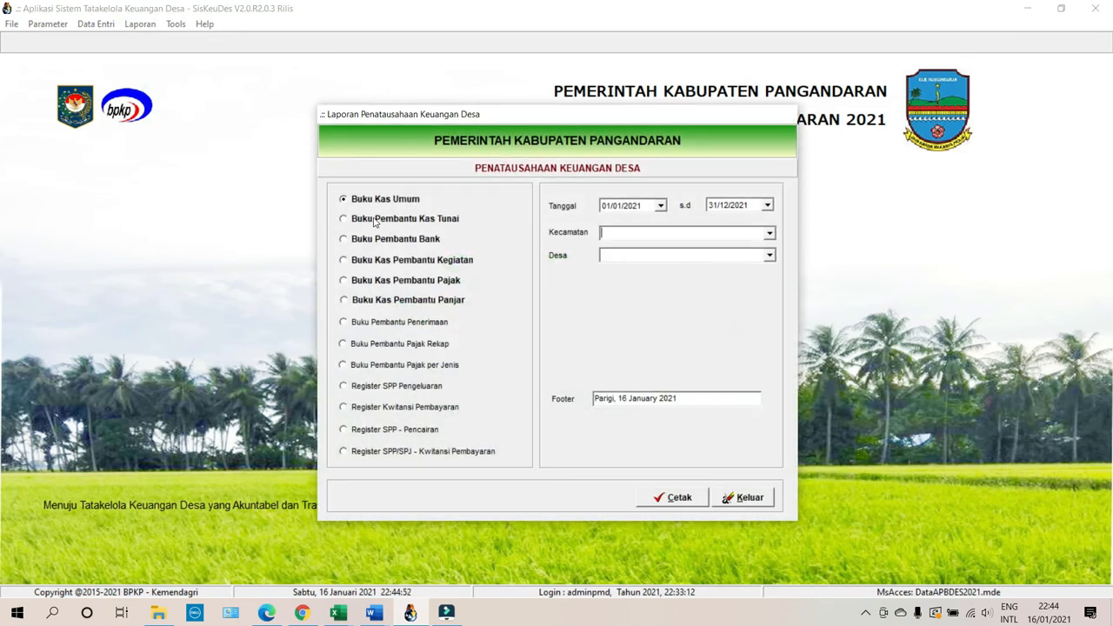
{"action": "left_click", "coordinate": [374, 240]}
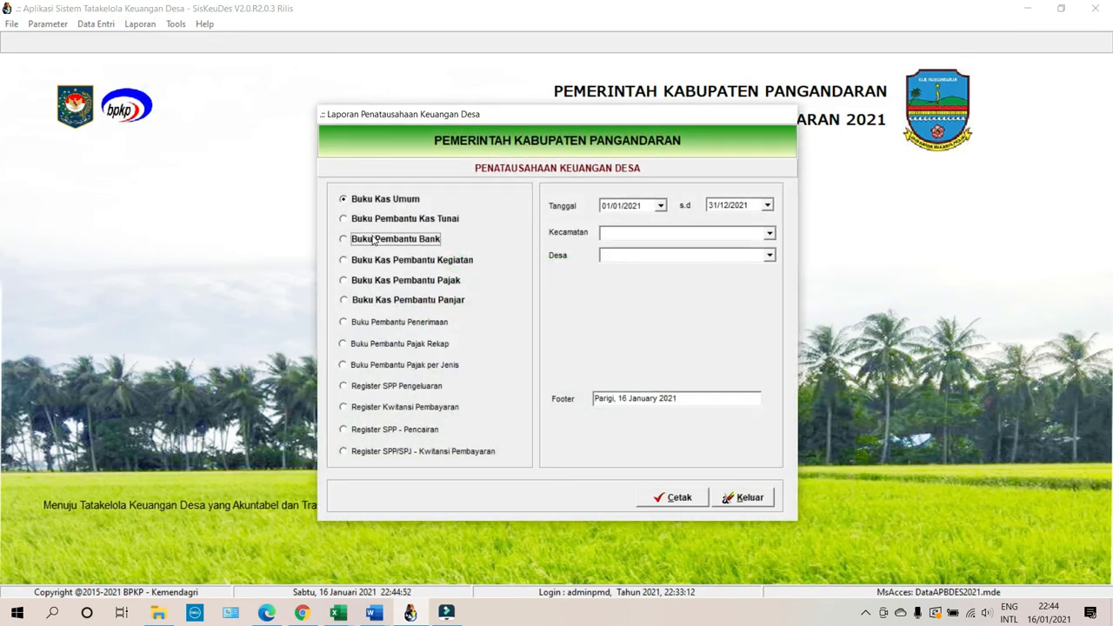
{"action": "left_click", "coordinate": [769, 233]}
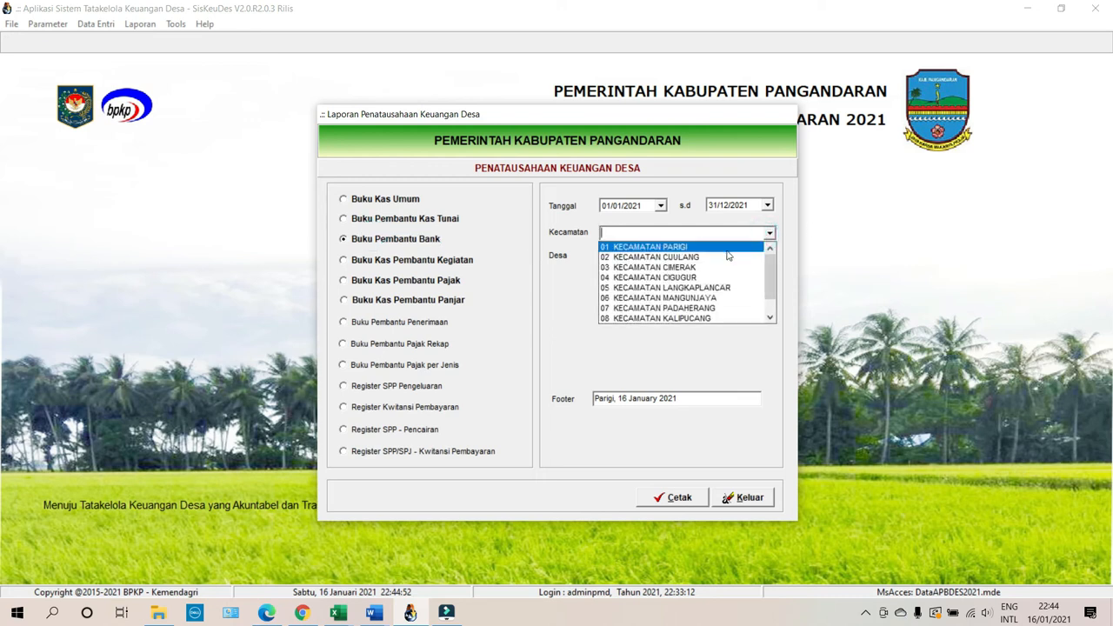
{"action": "left_click", "coordinate": [729, 257]}
{"action": "left_click", "coordinate": [769, 256]}
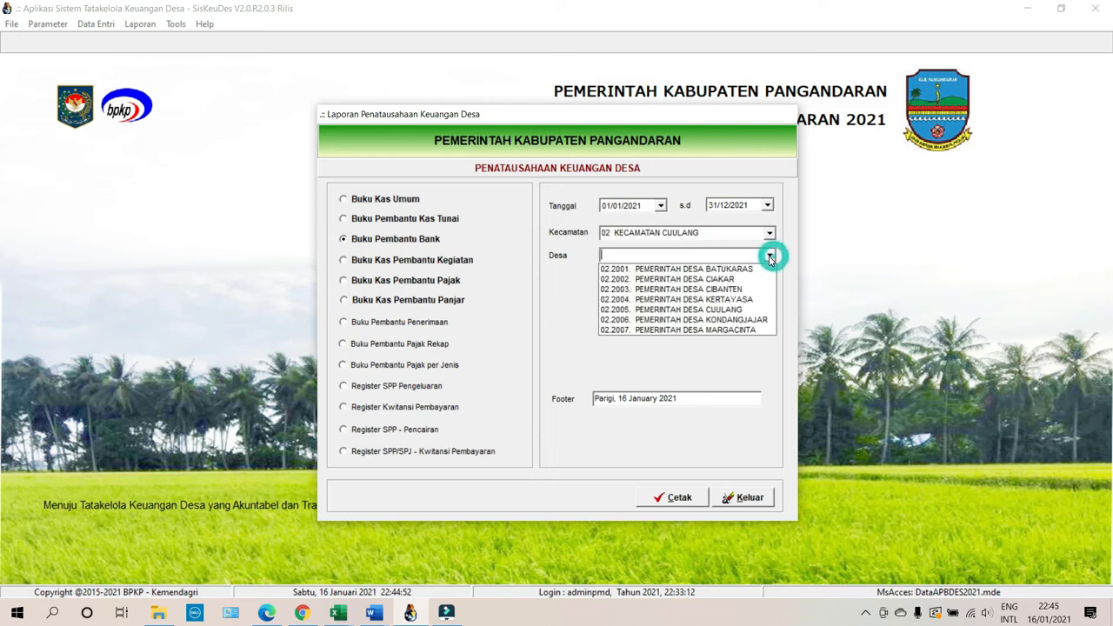
{"action": "left_click", "coordinate": [720, 299]}
{"action": "left_click", "coordinate": [671, 497]}
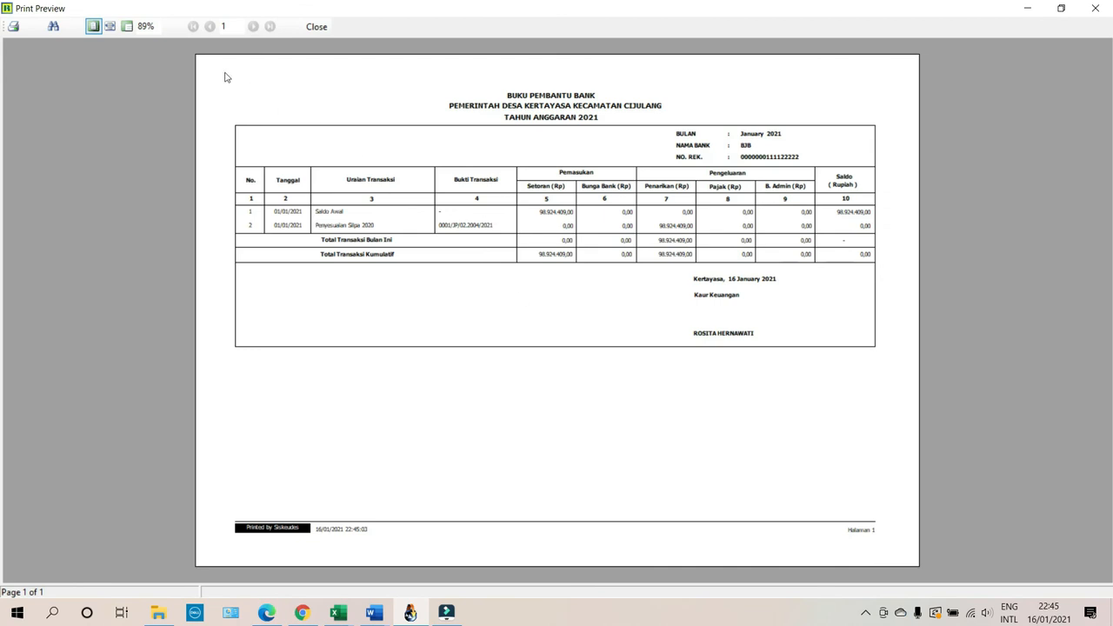
{"action": "left_click", "coordinate": [110, 26]}
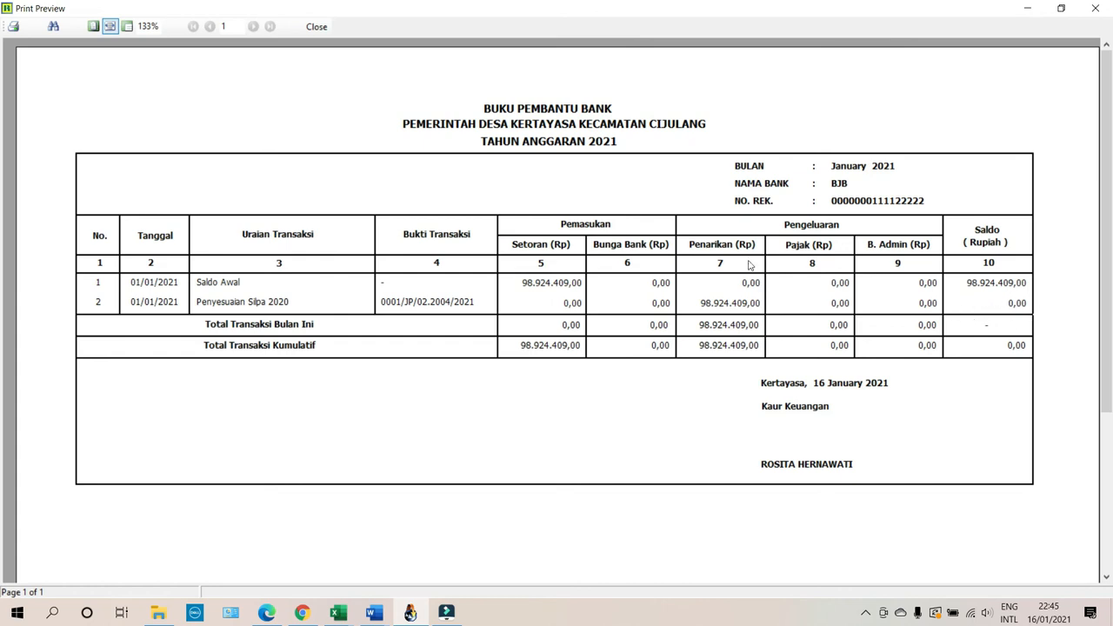
Close the Buku Pembantu Bank preview and the Laporan Penatausahaan dialog.
{"action": "left_click", "coordinate": [316, 26]}
{"action": "left_click", "coordinate": [737, 498]}
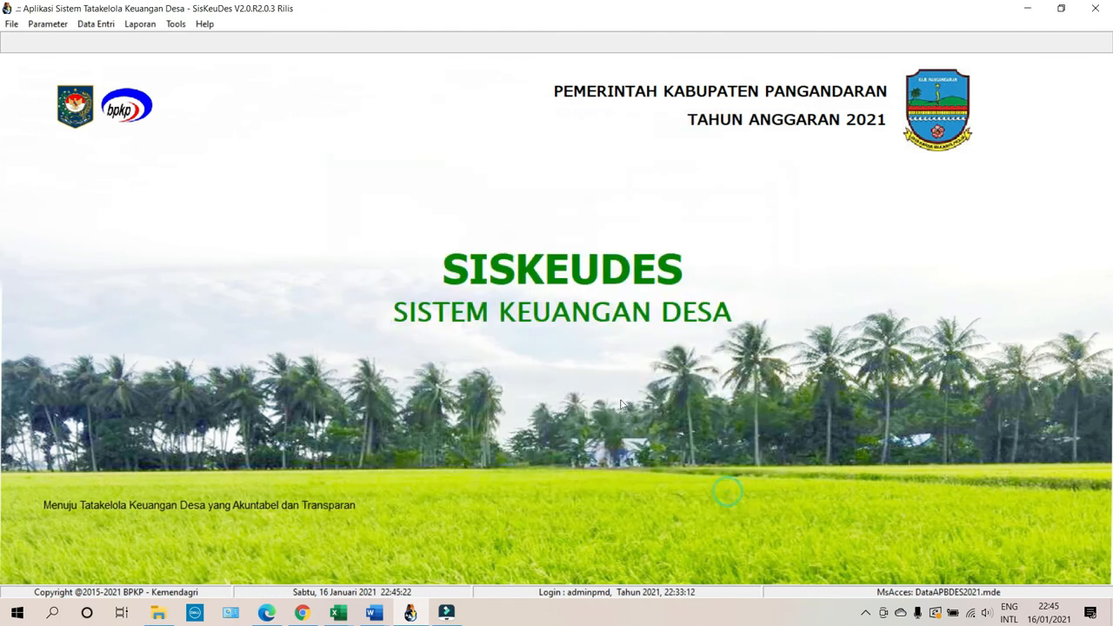
Select the Lampiran 1b Perdes APBDesa budgeting report, then close those options unprinted.
{"action": "left_click", "coordinate": [131, 26]}
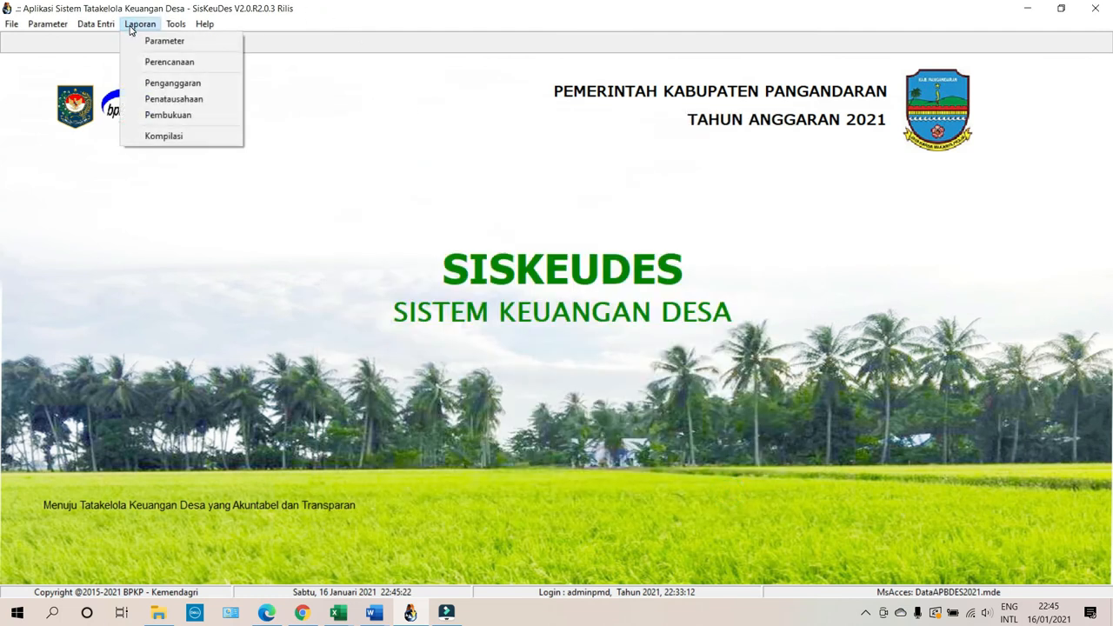
{"action": "left_click", "coordinate": [155, 83]}
{"action": "left_click", "coordinate": [409, 219]}
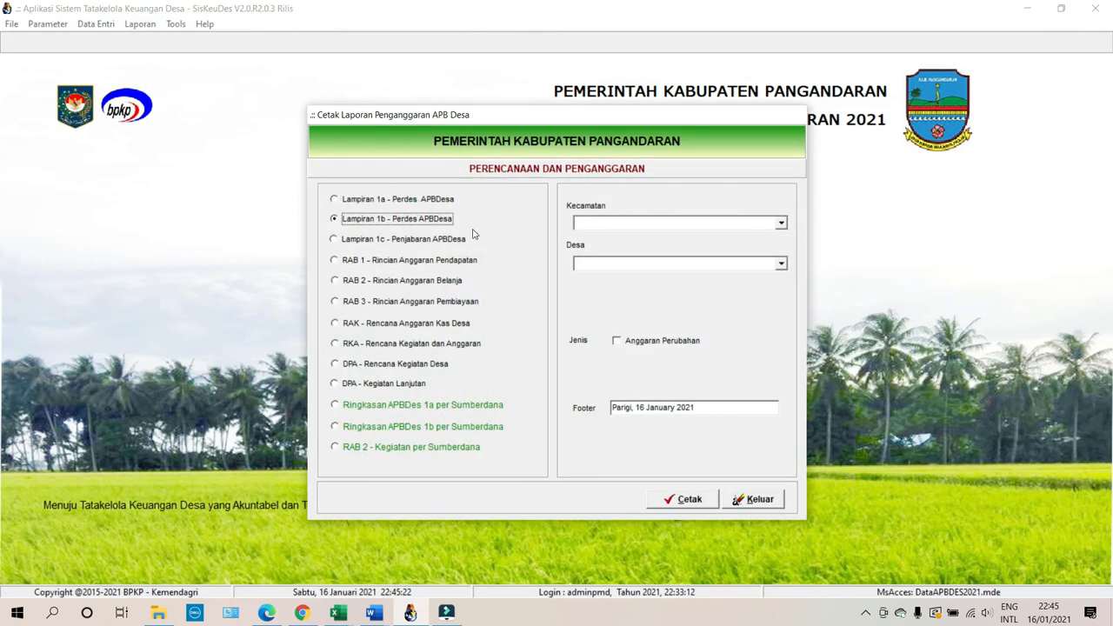
{"action": "left_click", "coordinate": [758, 497]}
Generate the Laporan Realisasi Anggaran Desa preview for 02 Kecamatan Cuulang, Desa Kertayasa.
{"action": "left_click", "coordinate": [140, 24]}
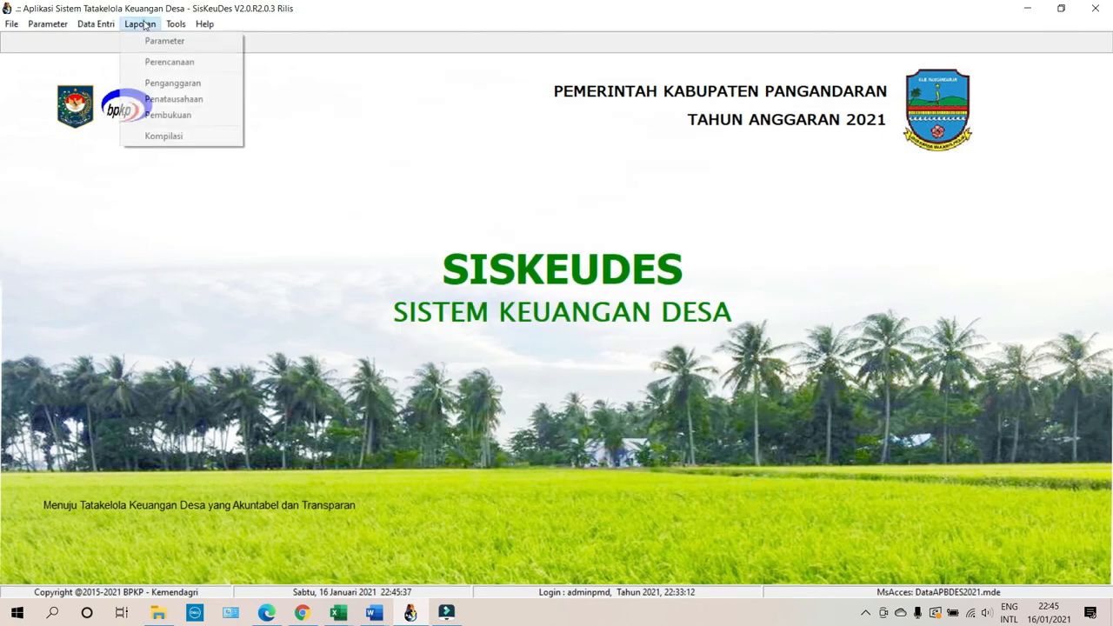
{"action": "left_click", "coordinate": [162, 124]}
{"action": "left_click", "coordinate": [435, 210]}
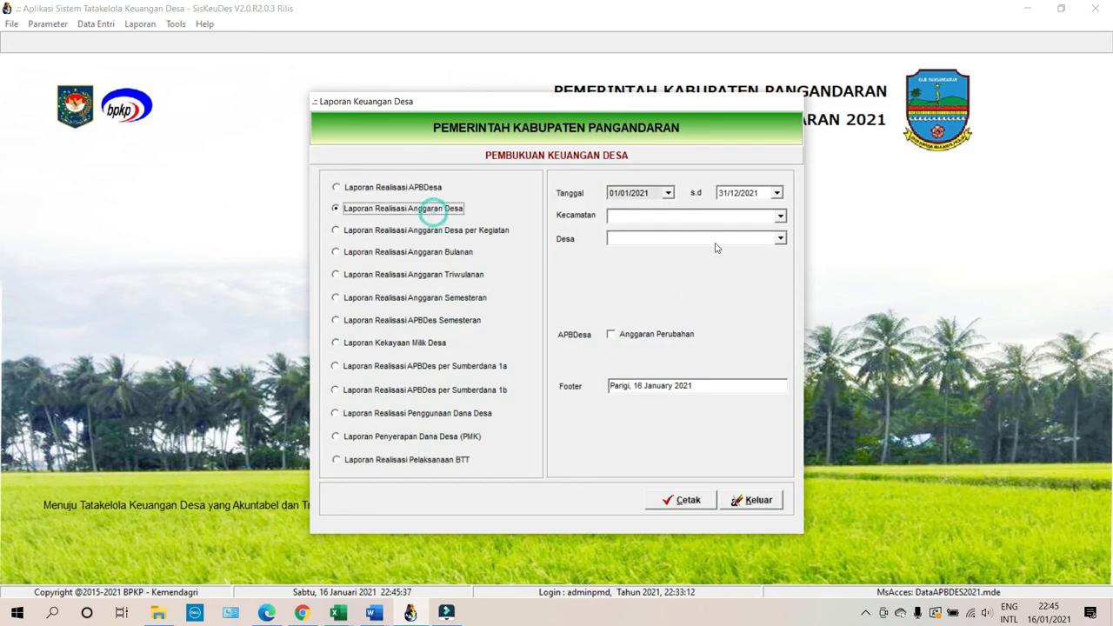
{"action": "left_click", "coordinate": [780, 217]}
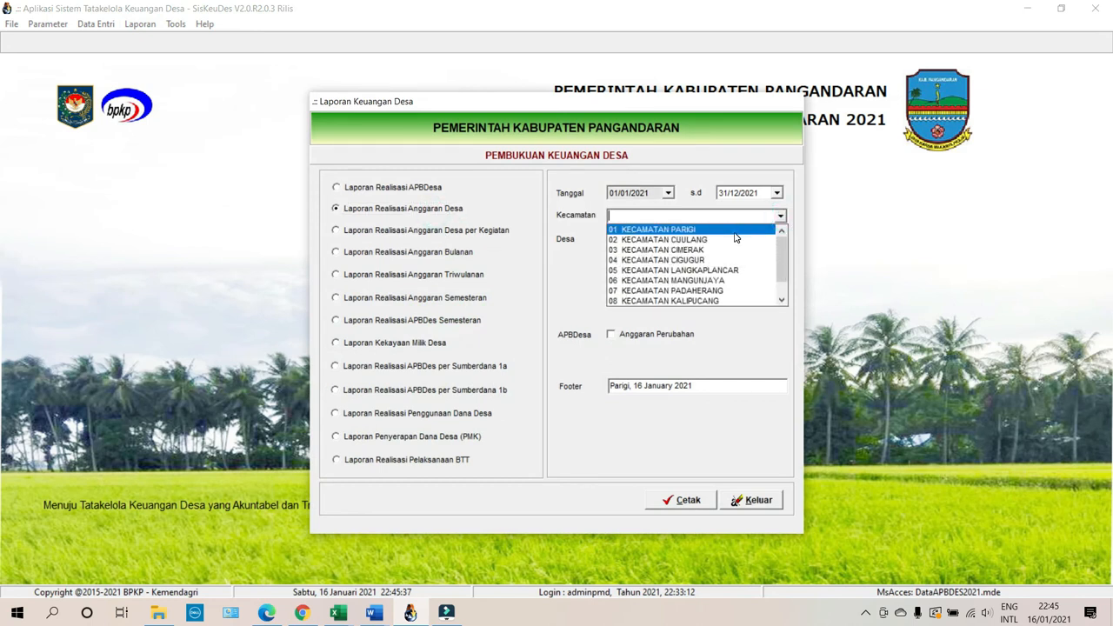
{"action": "left_click", "coordinate": [732, 230]}
{"action": "left_click", "coordinate": [780, 217]}
{"action": "left_click", "coordinate": [745, 239]}
{"action": "left_click", "coordinate": [780, 238]}
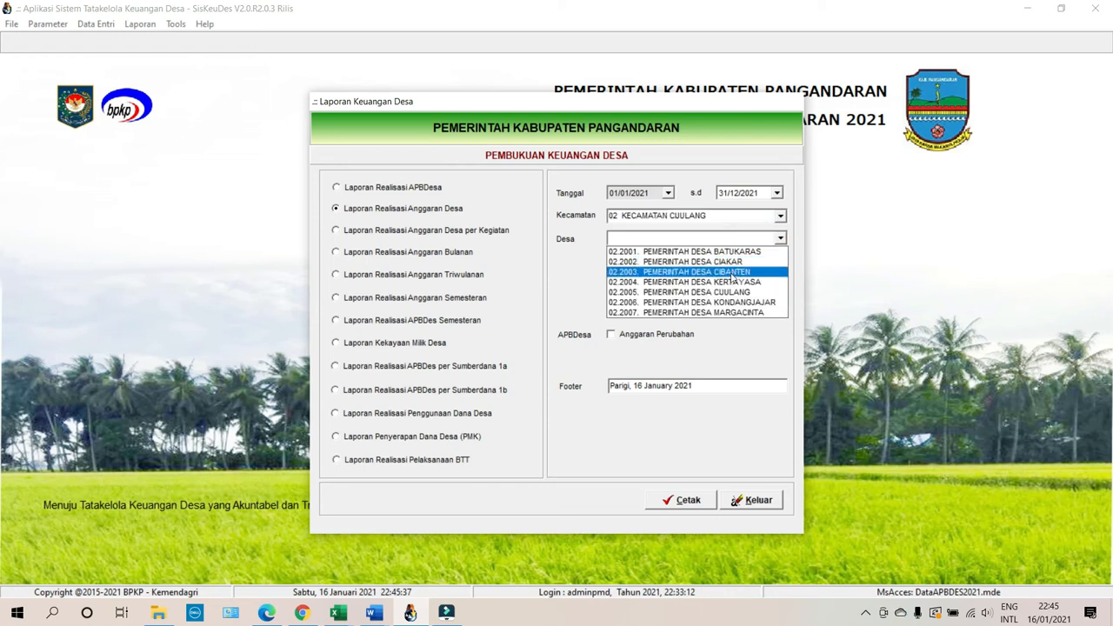
{"action": "left_click", "coordinate": [732, 282]}
{"action": "left_click", "coordinate": [677, 500]}
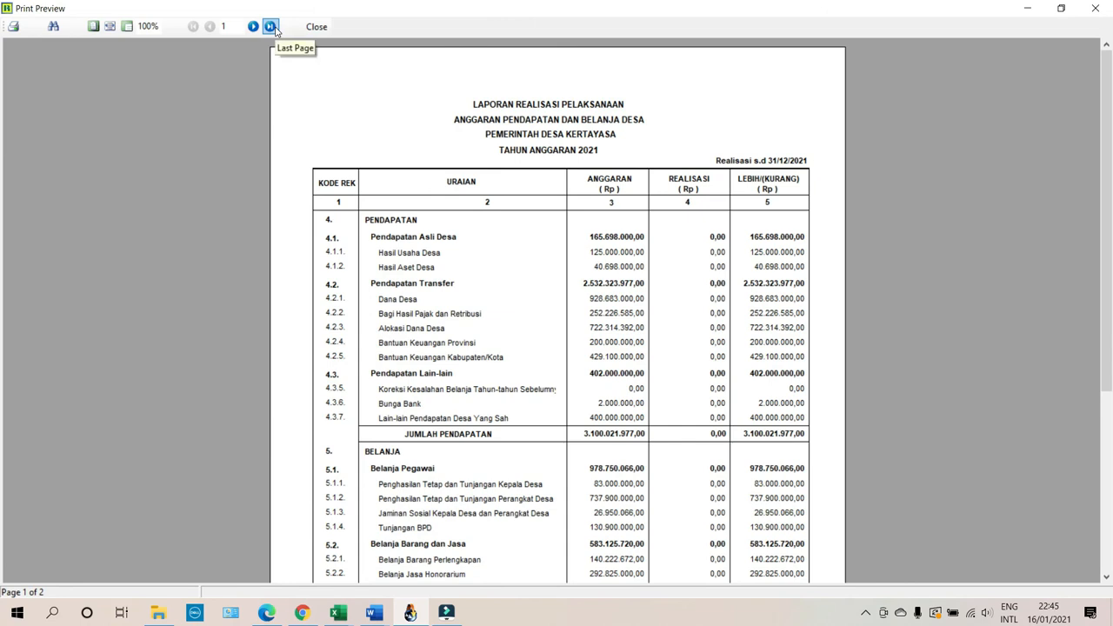
View the report's last page, then close the preview and the reports dialog.
{"action": "left_click", "coordinate": [271, 27]}
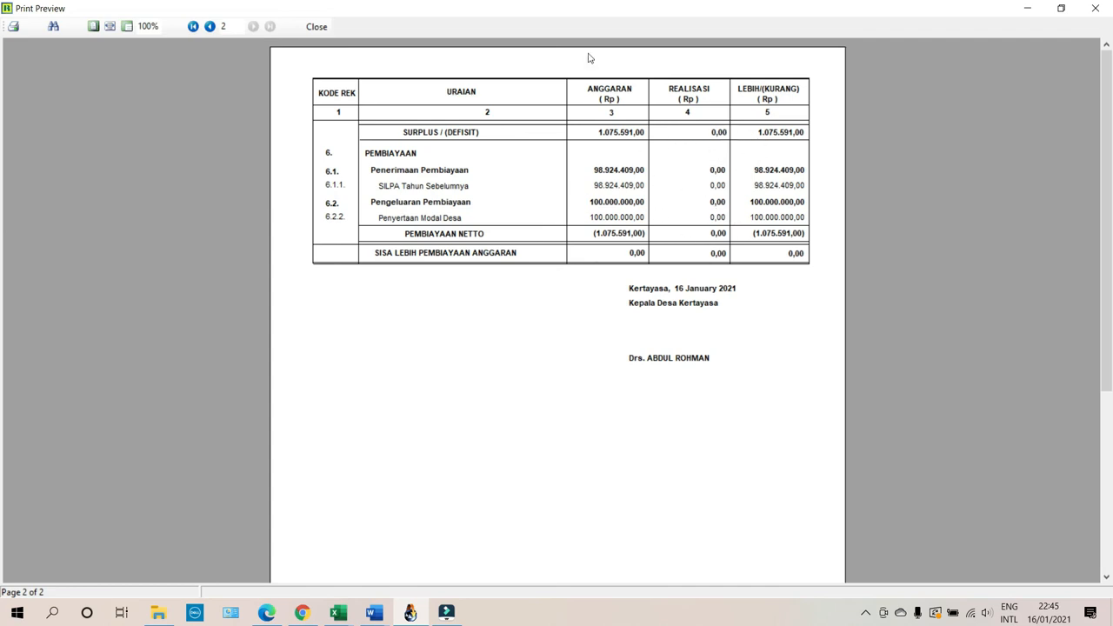
{"action": "left_click", "coordinate": [318, 29]}
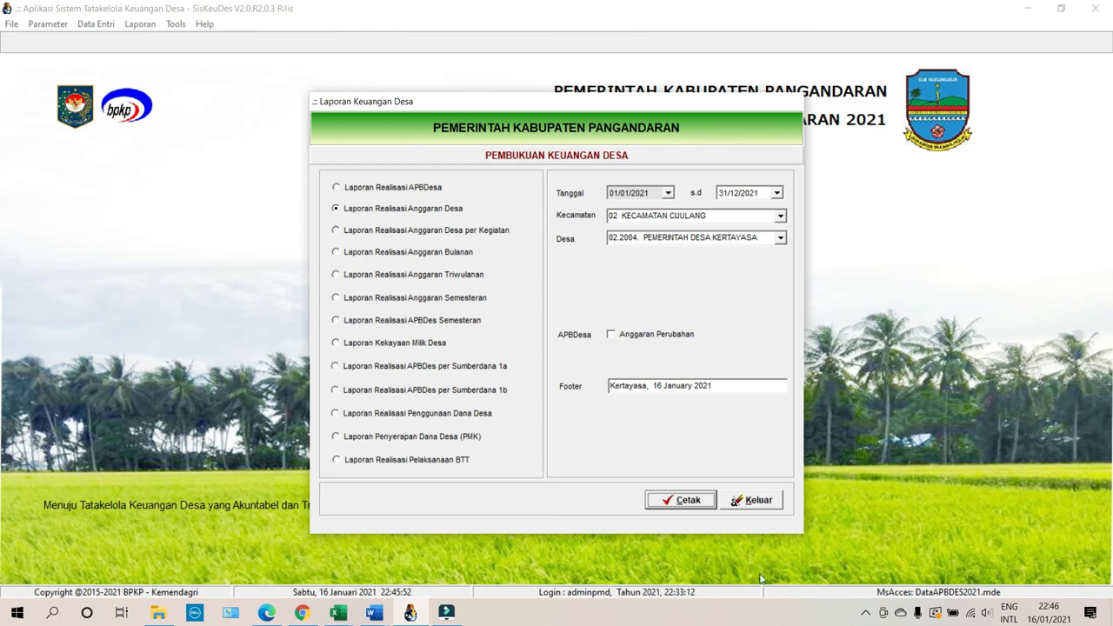
{"action": "left_click", "coordinate": [753, 499]}
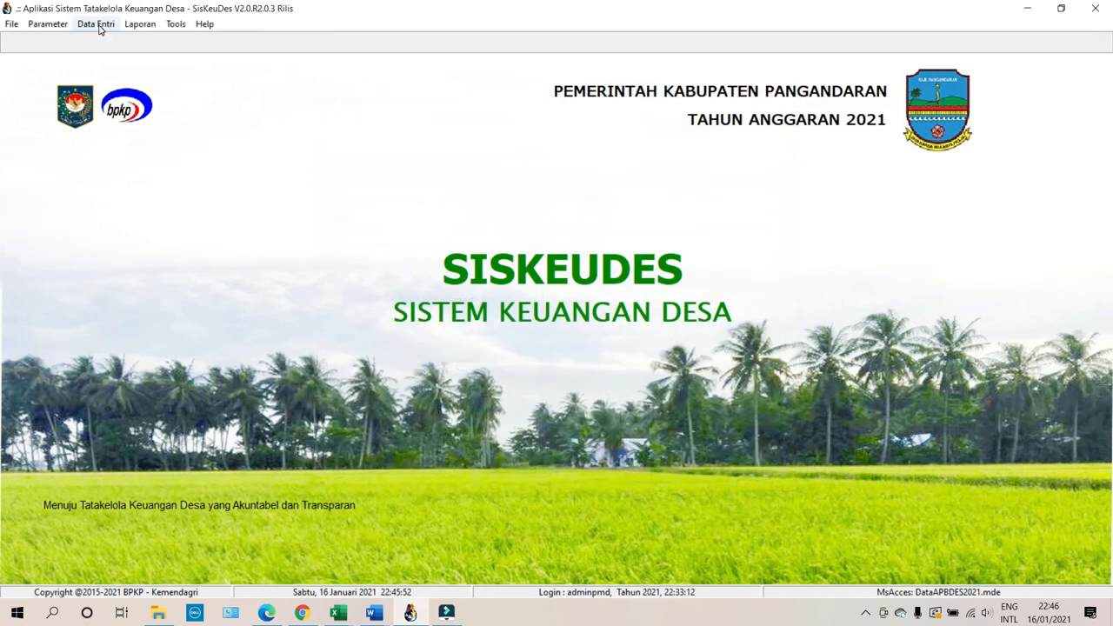
Open Penerimaan Desa for Kertayasa village (Kecamatan Cuulang) and go to bank receipts.
{"action": "left_click", "coordinate": [96, 23]}
{"action": "mouse_move", "coordinate": [130, 85]}
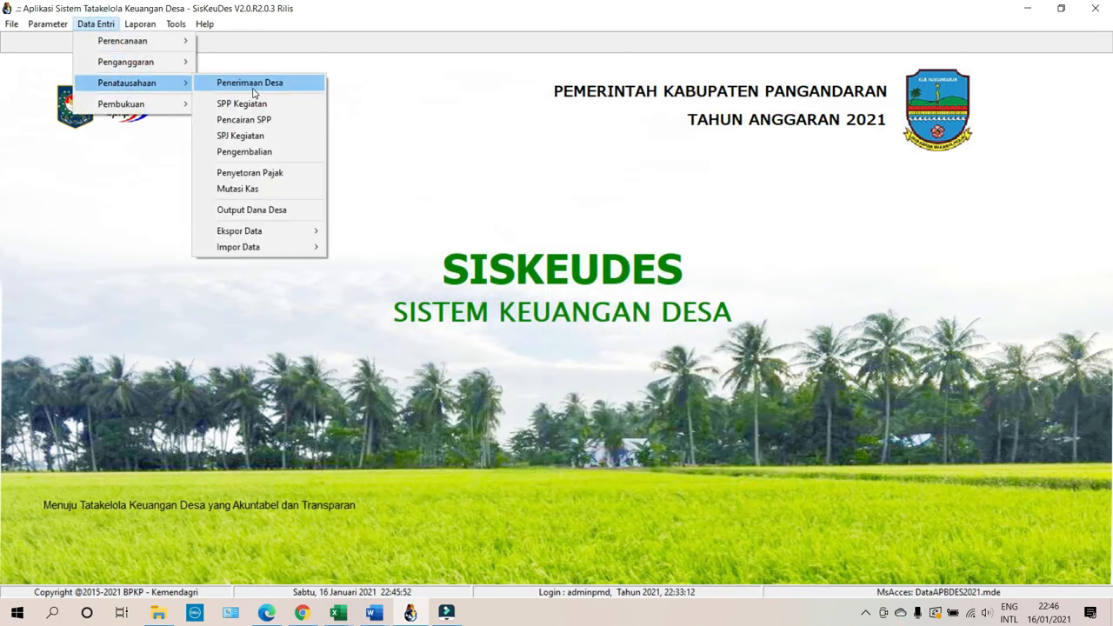
{"action": "left_click", "coordinate": [252, 84]}
{"action": "left_click", "coordinate": [332, 198]}
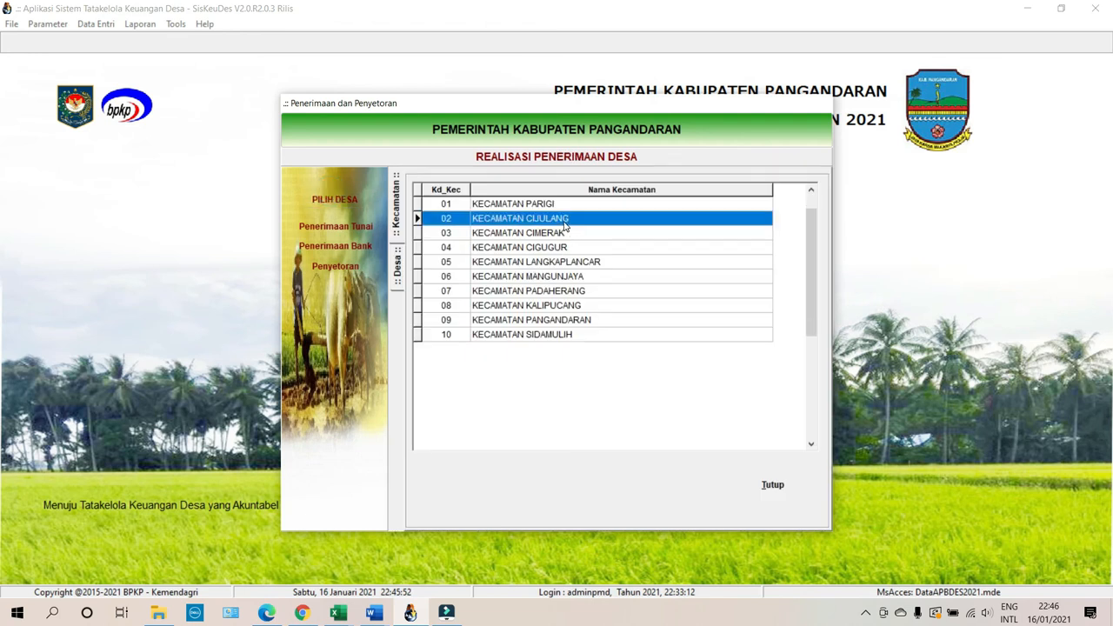
{"action": "double_click", "coordinate": [565, 220]}
{"action": "double_click", "coordinate": [631, 247]}
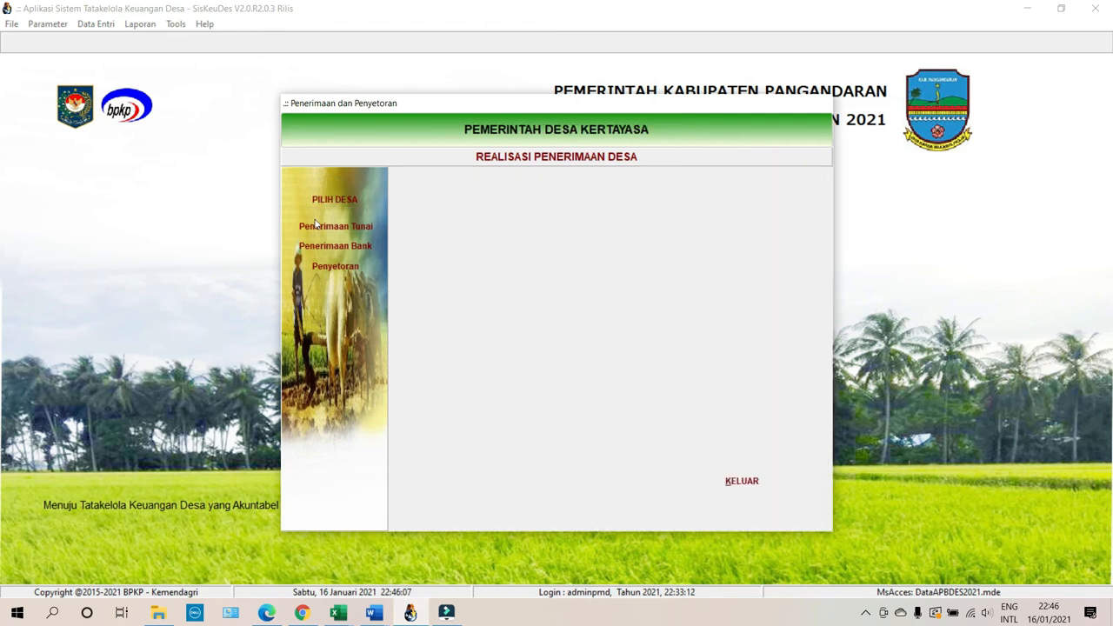
{"action": "left_click", "coordinate": [307, 244]}
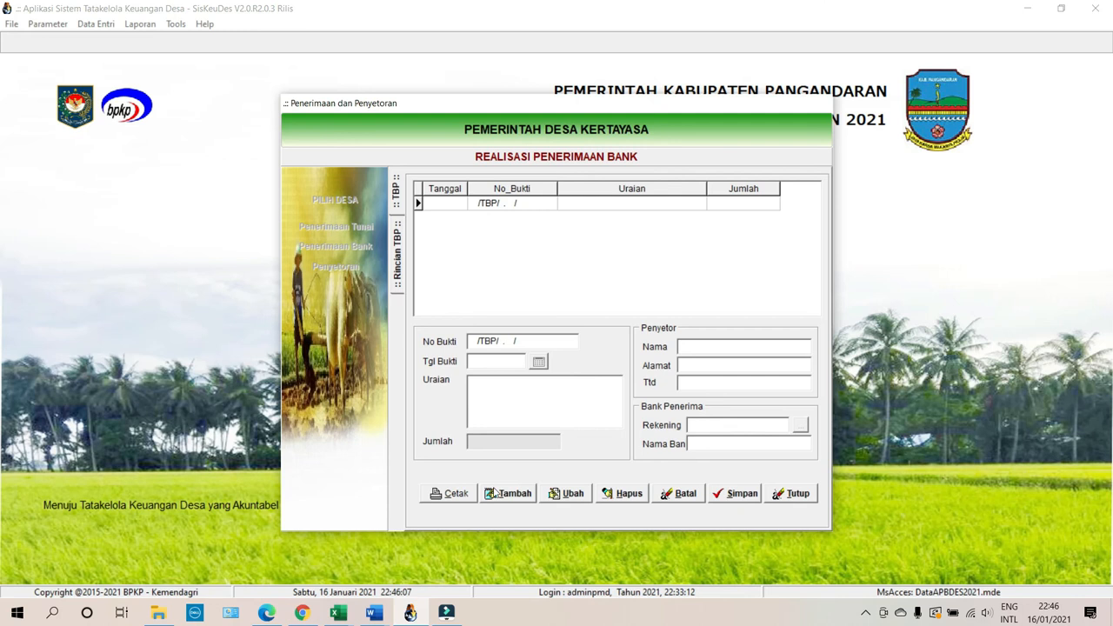
Add a new bank receipt dated 01/01/2021 described 'Silpa 2021', with dotted placeholder depositor details.
{"action": "left_click", "coordinate": [498, 490]}
{"action": "left_click", "coordinate": [538, 362]}
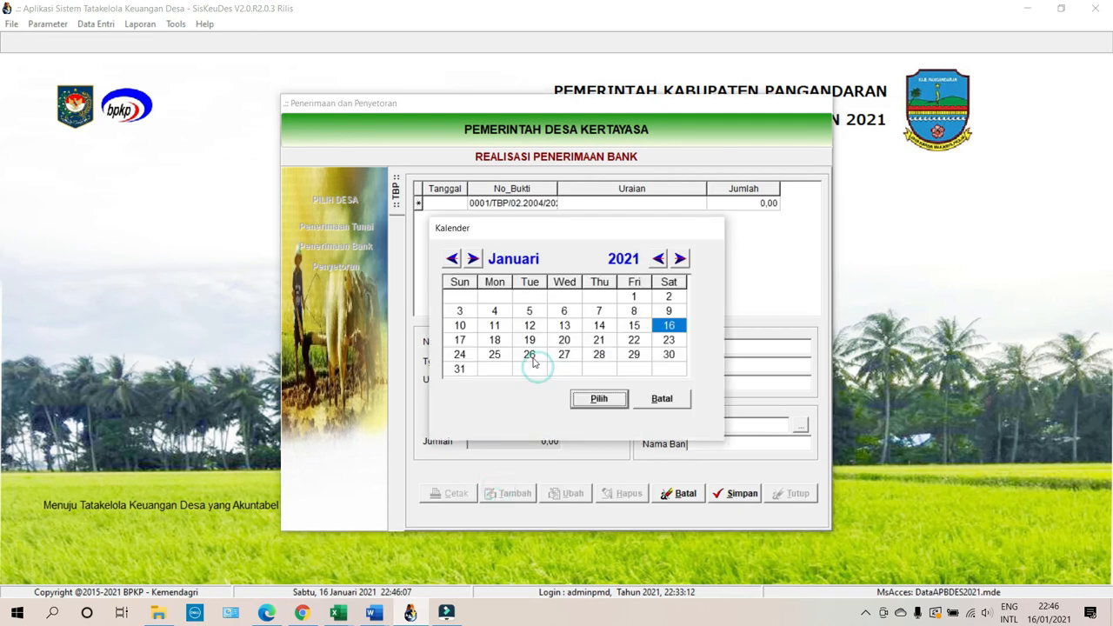
{"action": "left_click", "coordinate": [627, 296]}
{"action": "left_click", "coordinate": [598, 399]}
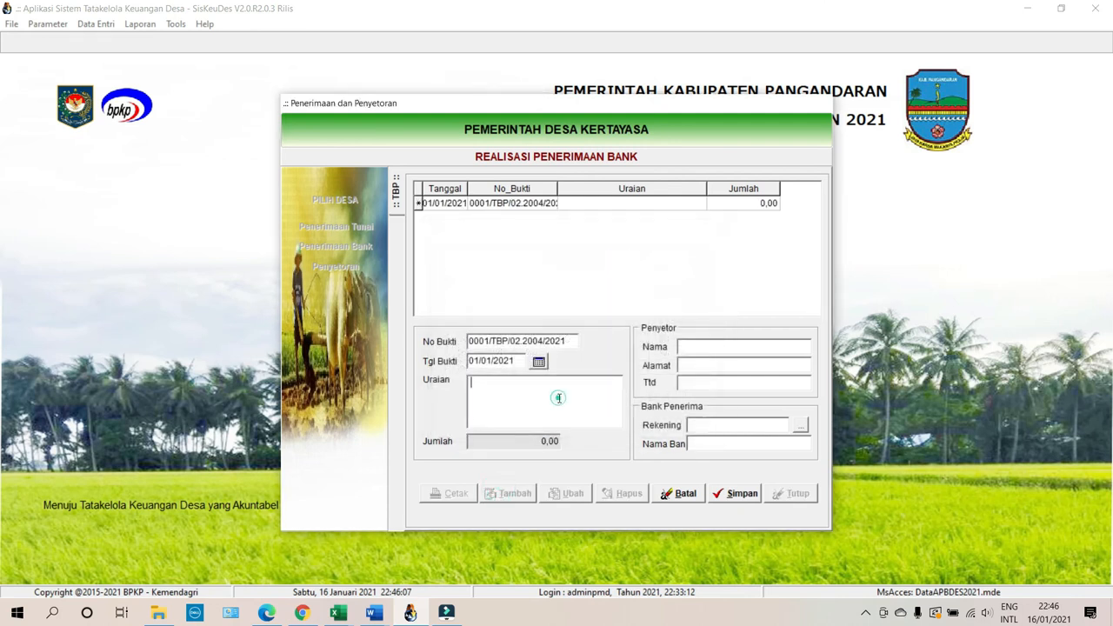
{"action": "type", "text": "Silpa 2021"}
{"action": "left_click", "coordinate": [732, 343]}
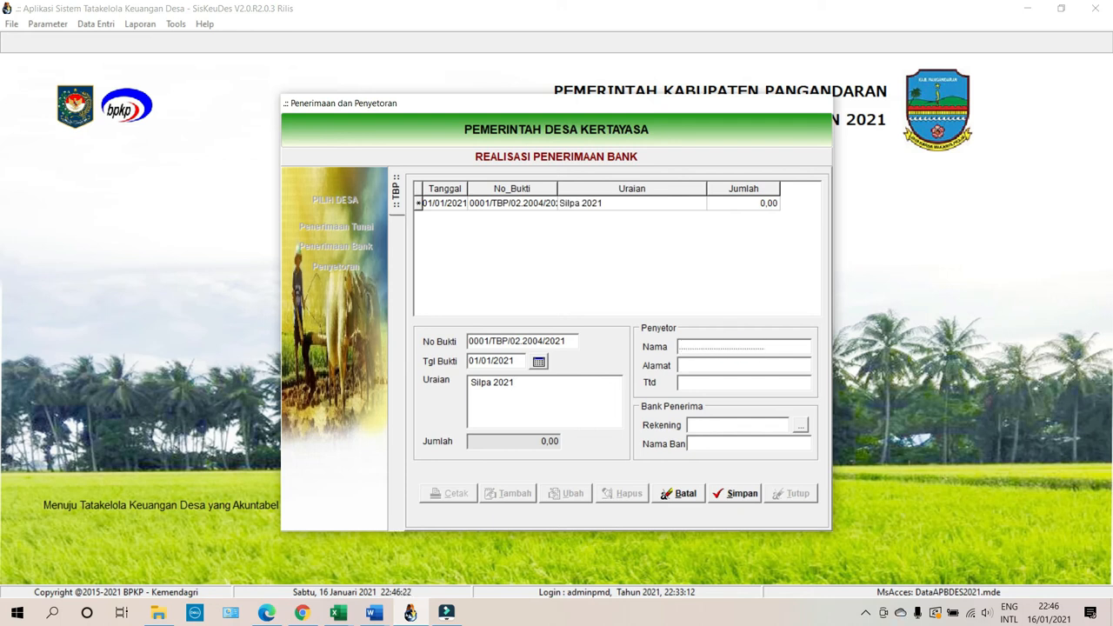
{"action": "left_click_drag", "start_coordinate": [763, 346], "coordinate": [679, 346]}
{"action": "left_click", "coordinate": [763, 365]}
{"action": "key", "text": "ctrl+v"}
Set BJB as the receiving bank account and save the receipt.
{"action": "left_click", "coordinate": [799, 426]}
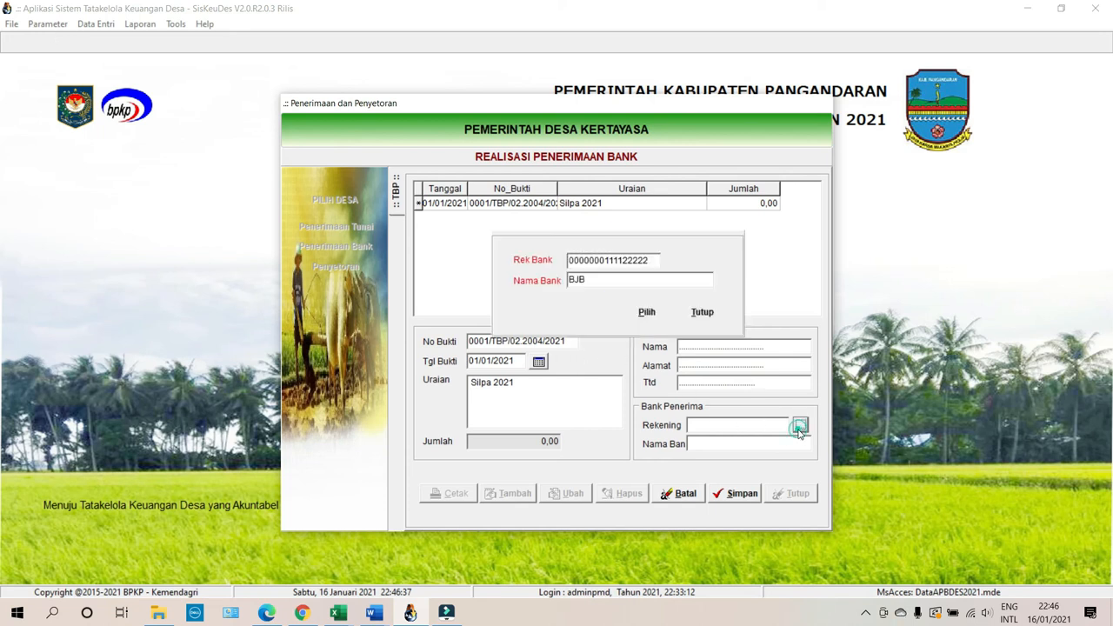
{"action": "left_click", "coordinate": [647, 313]}
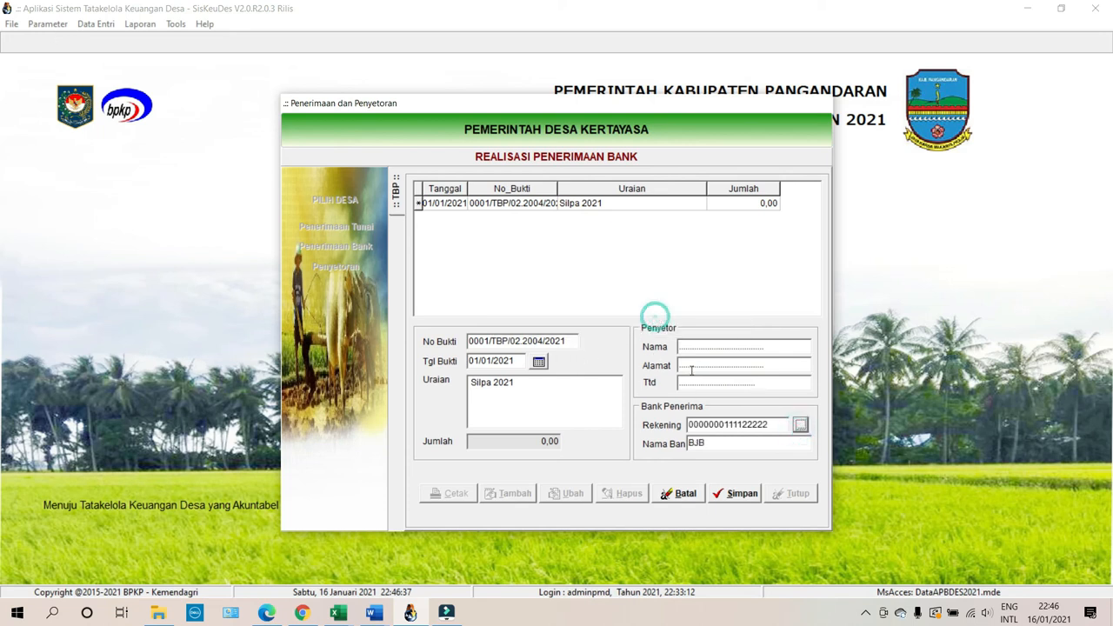
{"action": "left_click", "coordinate": [731, 493]}
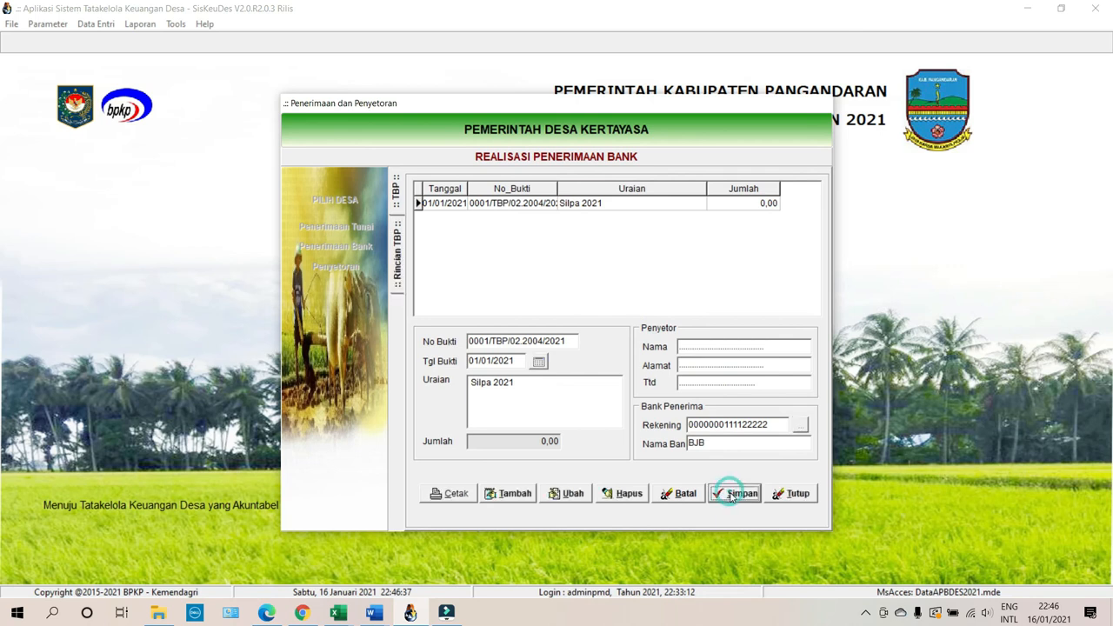
{"action": "left_click", "coordinate": [629, 205]}
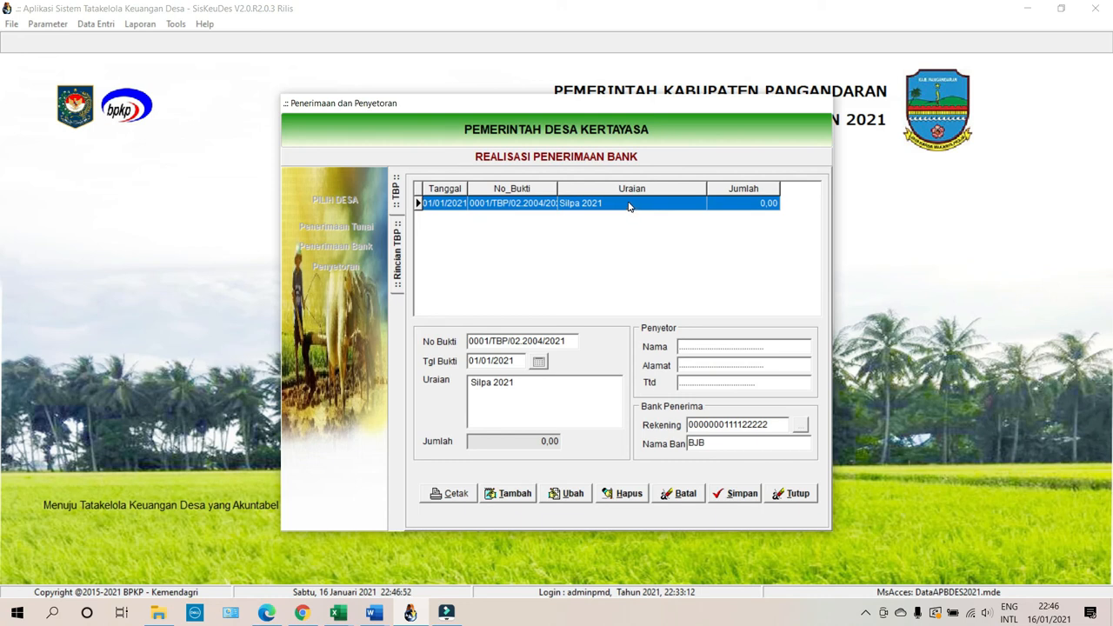
Add a DDS SILPA Tahun Sebelumnya (6.1.1.01) detail line of 13.181.100,00.
{"action": "double_click", "coordinate": [629, 205]}
{"action": "left_click", "coordinate": [502, 489]}
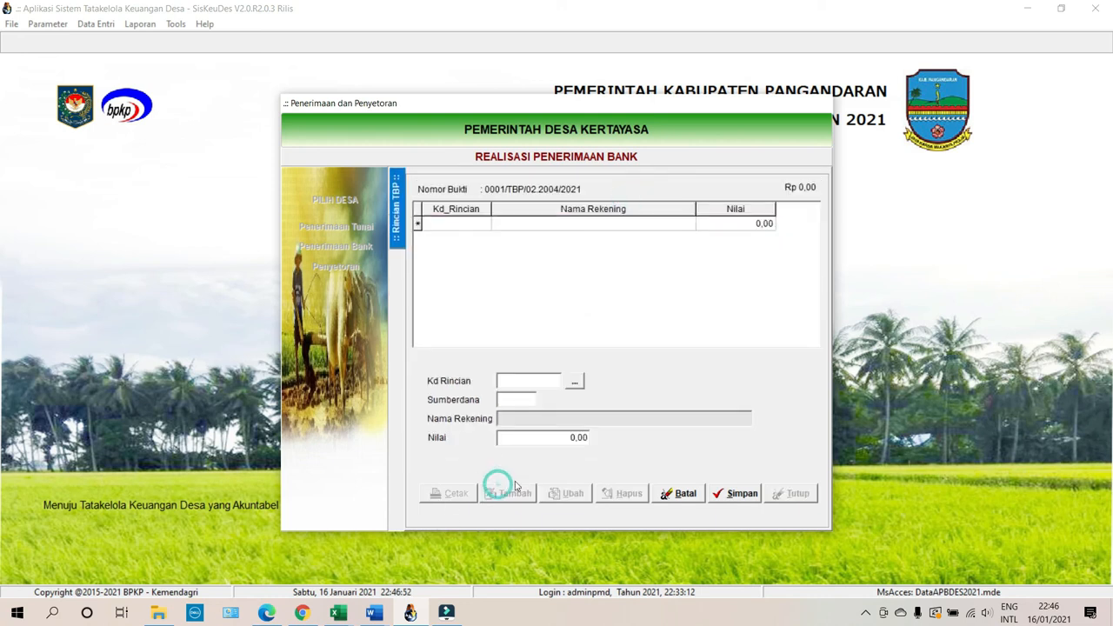
{"action": "left_click", "coordinate": [574, 381]}
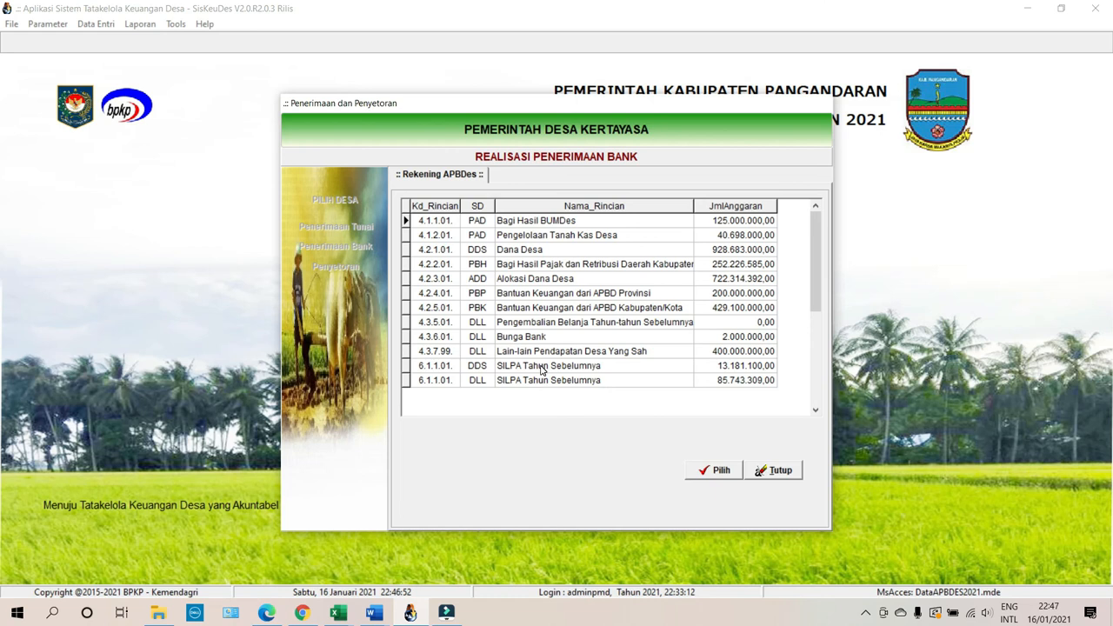
{"action": "left_click", "coordinate": [541, 369]}
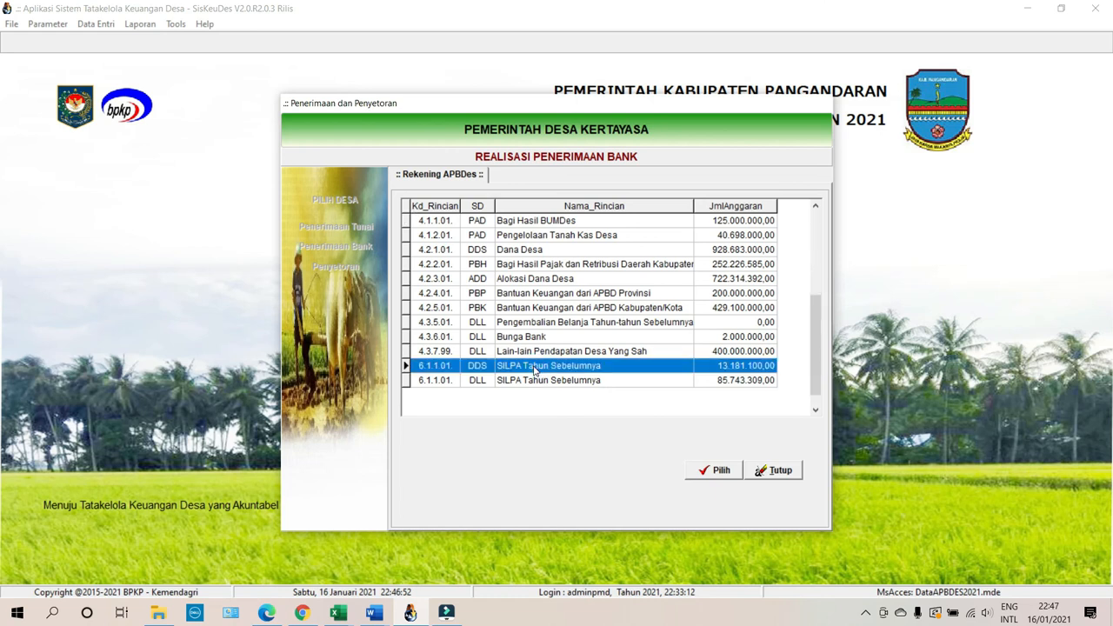
{"action": "left_click", "coordinate": [711, 470]}
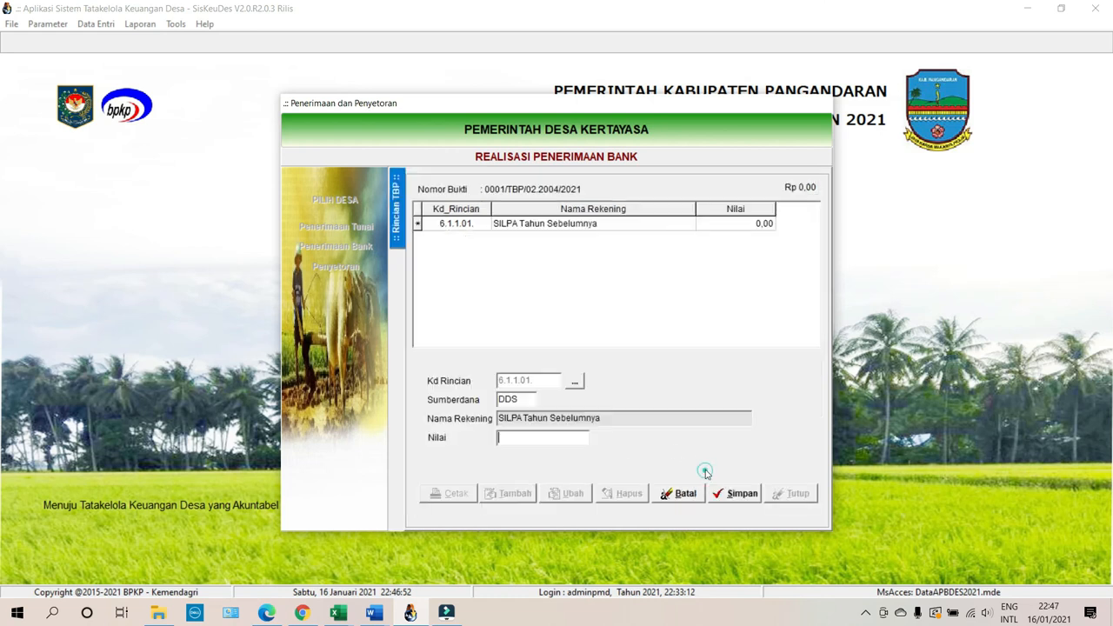
{"action": "type", "text": "13181100"}
{"action": "left_click", "coordinate": [734, 493]}
Add a DLL SILPA Tahun Sebelumnya line of 85.743.309,00 and return to the TBP header.
{"action": "left_click", "coordinate": [526, 493]}
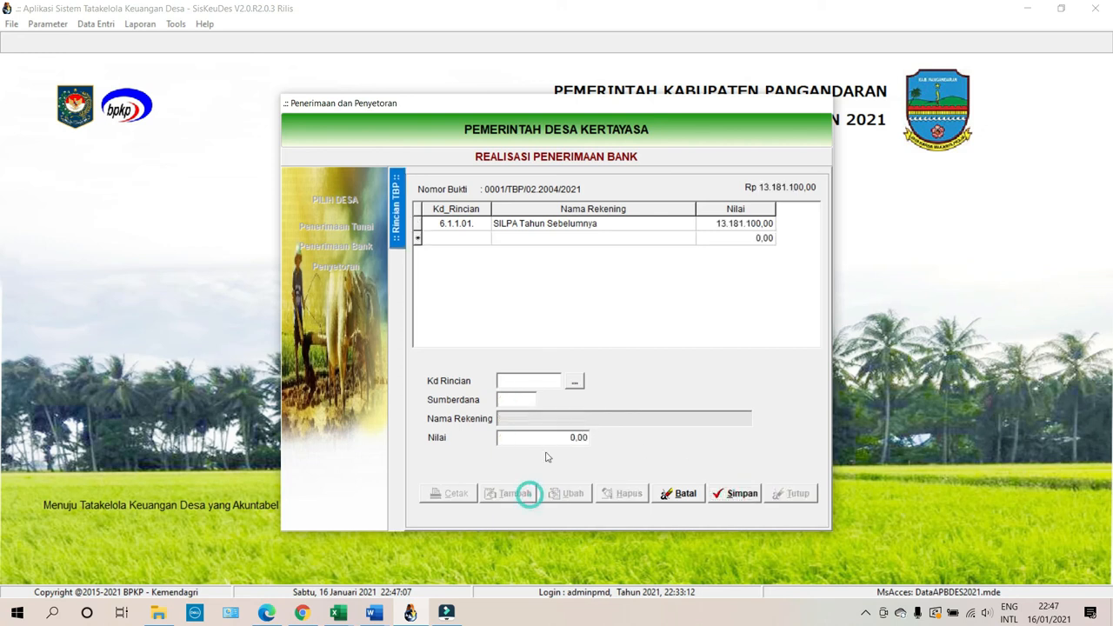
{"action": "left_click", "coordinate": [574, 381]}
{"action": "left_click", "coordinate": [572, 379]}
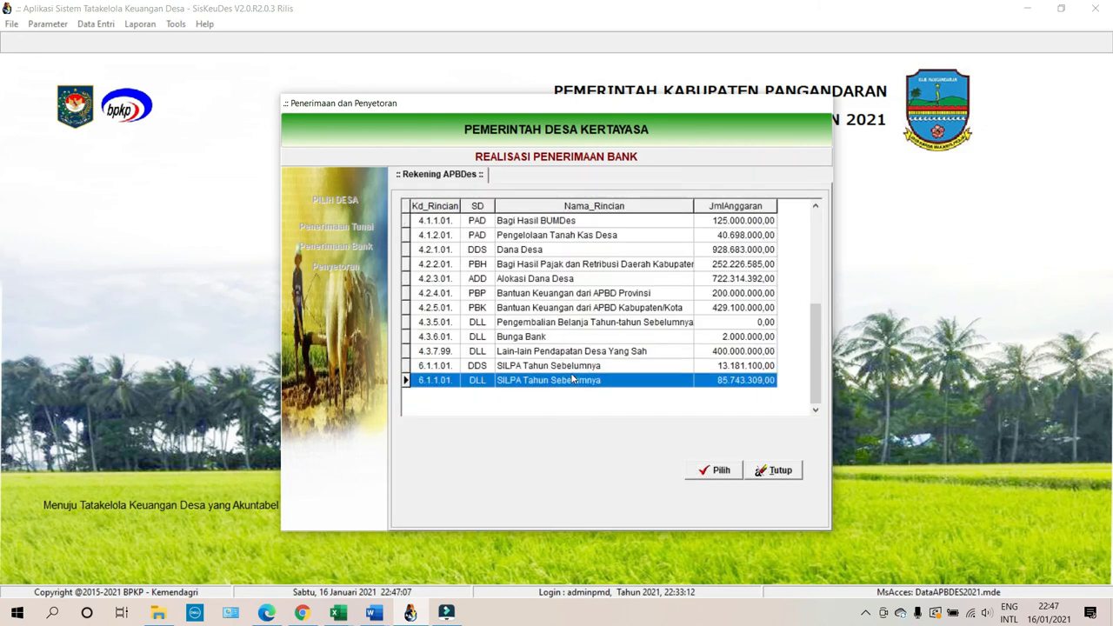
{"action": "left_click", "coordinate": [698, 474]}
{"action": "type", "text": "85743"}
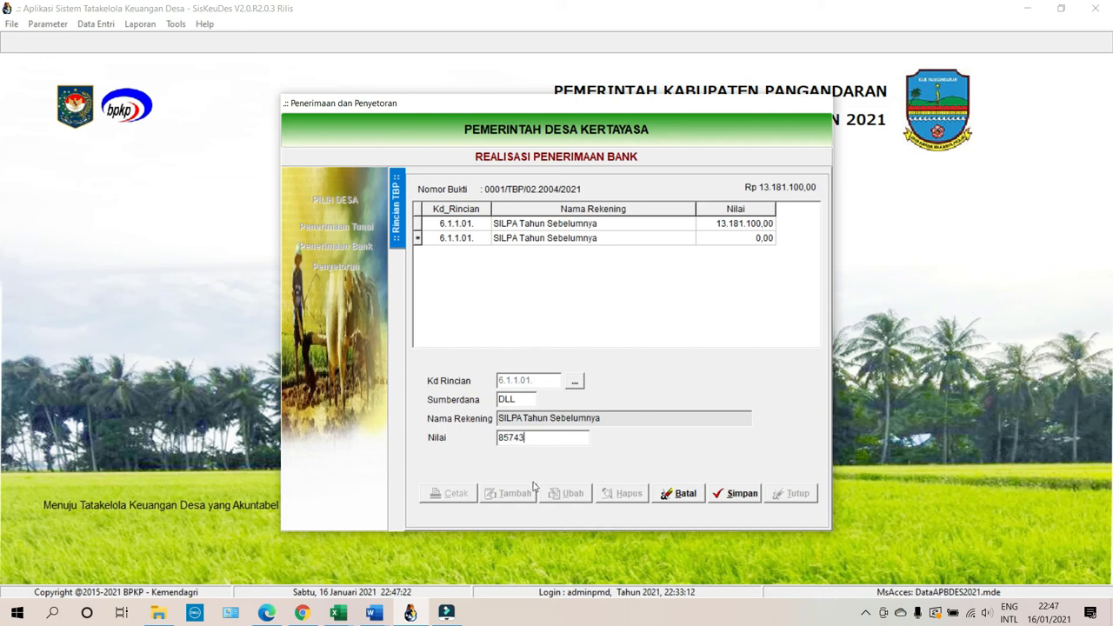
{"action": "mouse_move", "coordinate": [340, 609]}
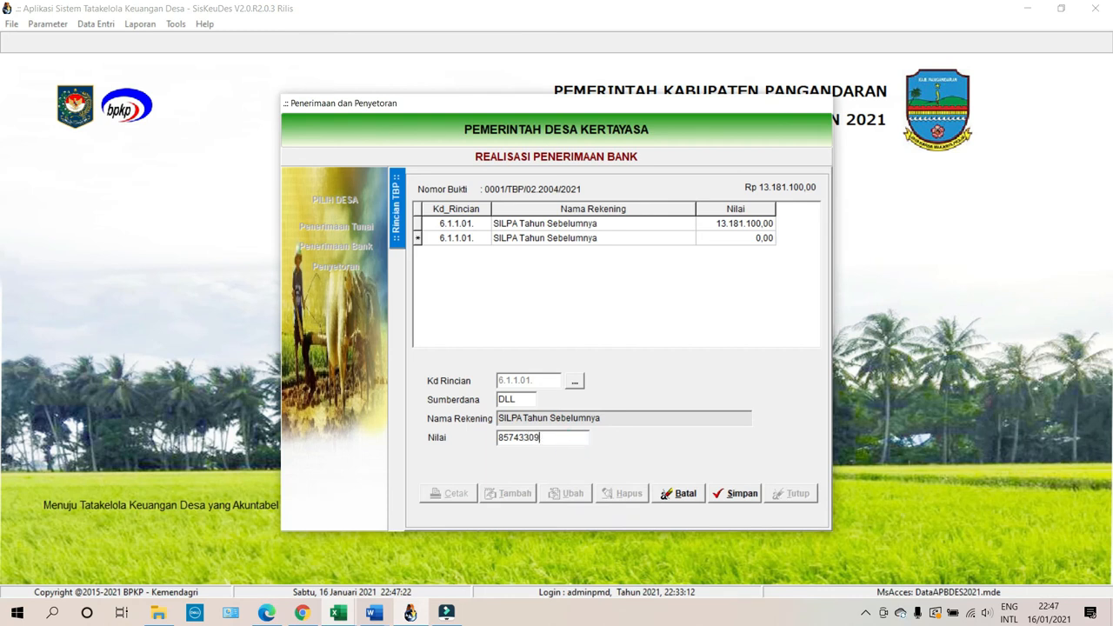
{"action": "left_click", "coordinate": [737, 493]}
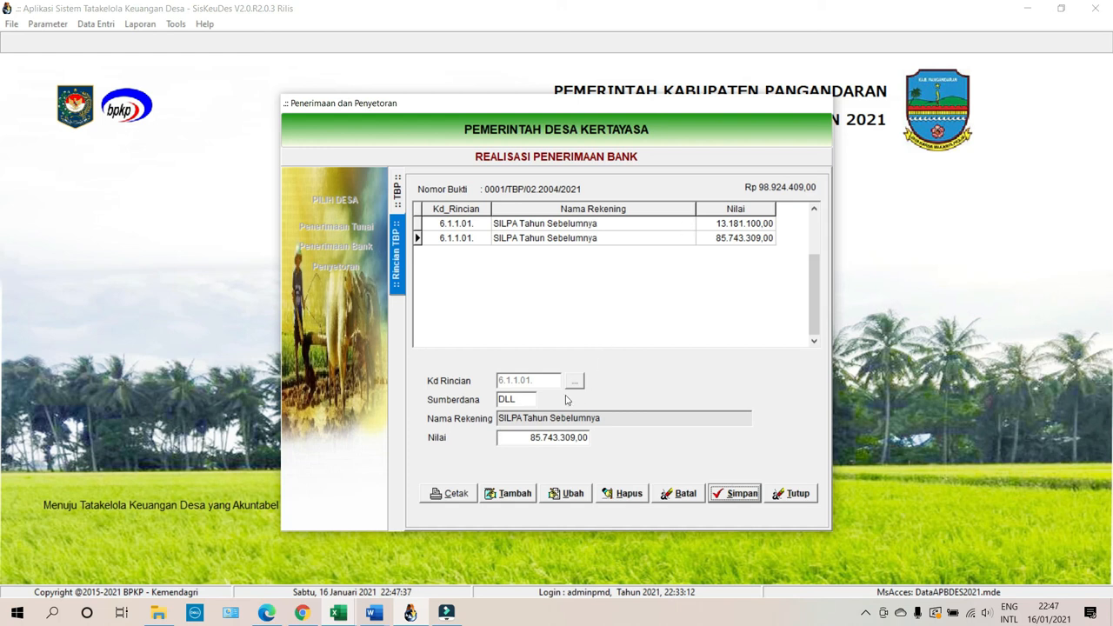
{"action": "left_click", "coordinate": [399, 183]}
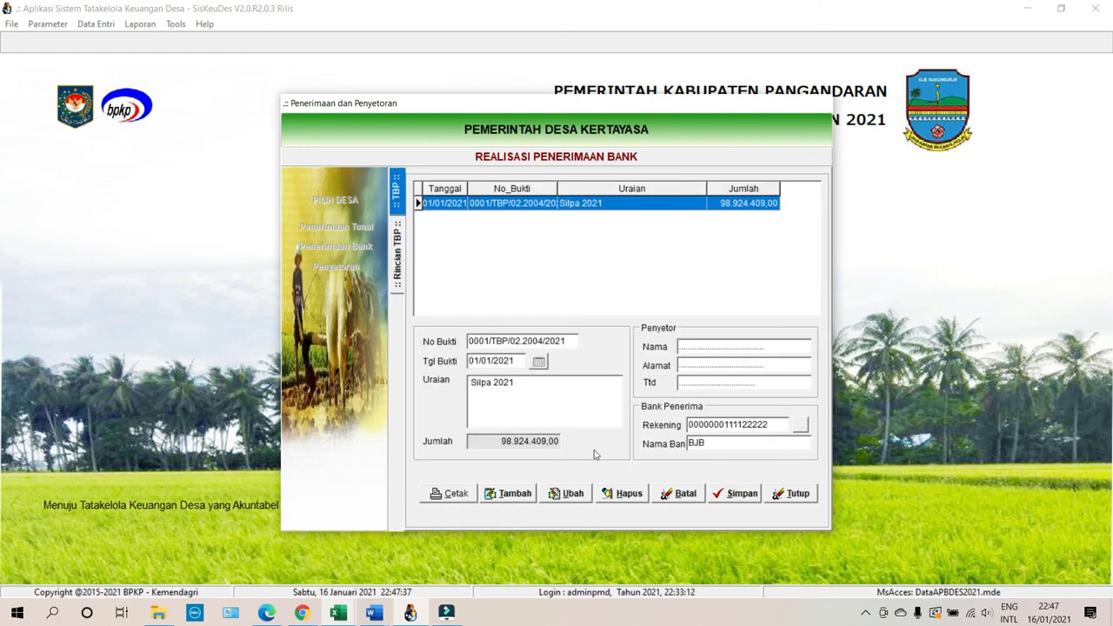
Preview the Tanda Bukti Penerimaan Uang for receipt 0001, then close the preview and form.
{"action": "left_click", "coordinate": [475, 494]}
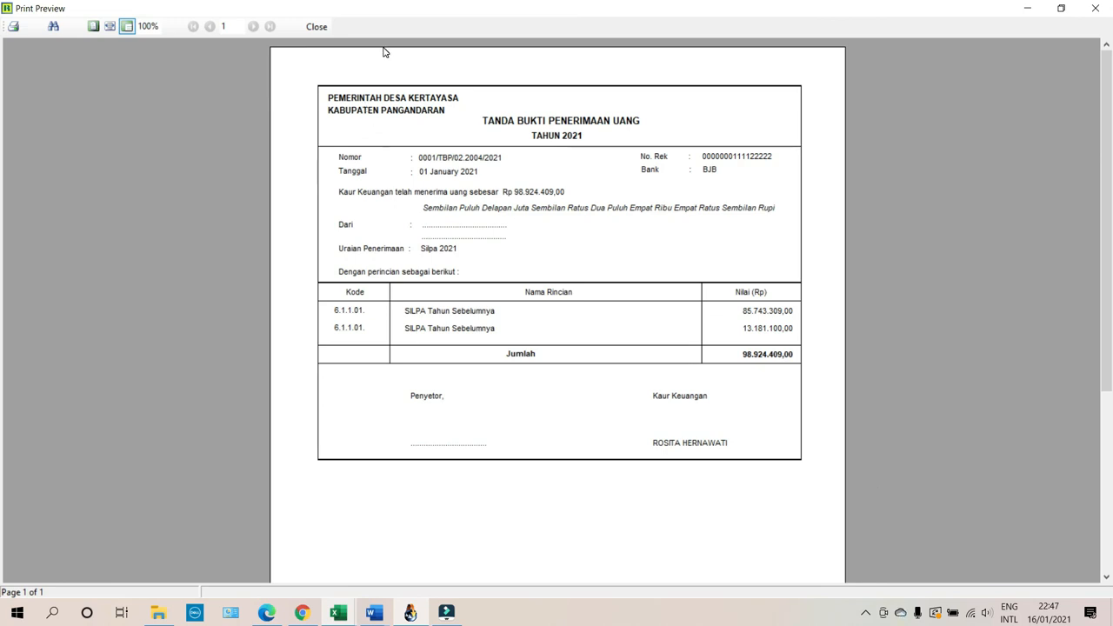
{"action": "left_click", "coordinate": [316, 27]}
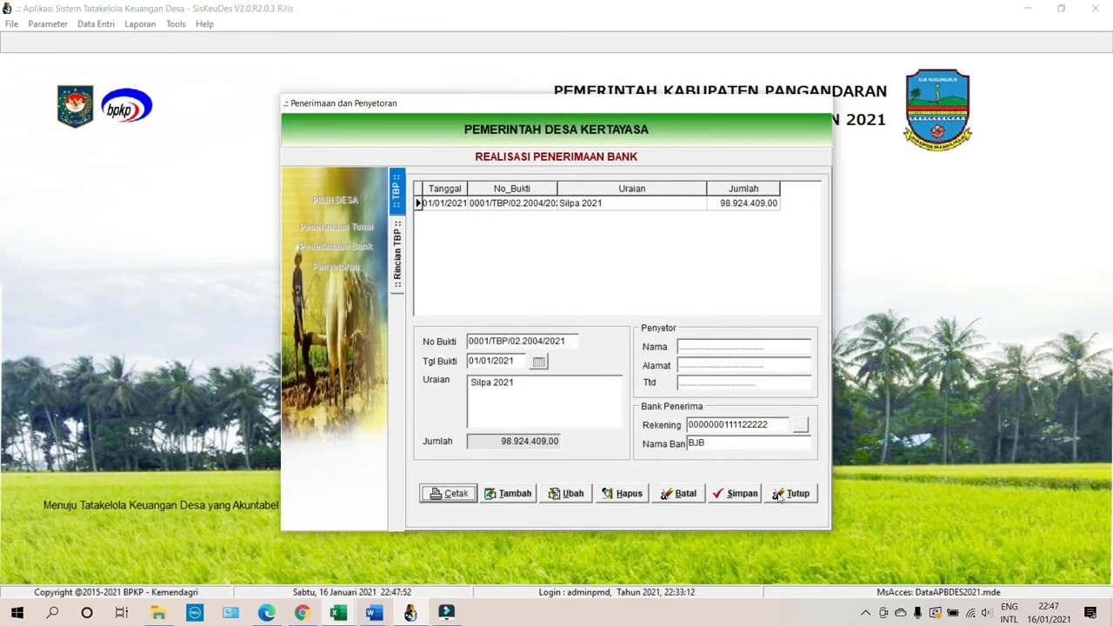
{"action": "left_click", "coordinate": [780, 494]}
Generate the Laporan Realisasi Anggaran Desa preview for subdistrict 02, village Kertayasa.
{"action": "left_click", "coordinate": [140, 23]}
{"action": "left_click", "coordinate": [165, 117]}
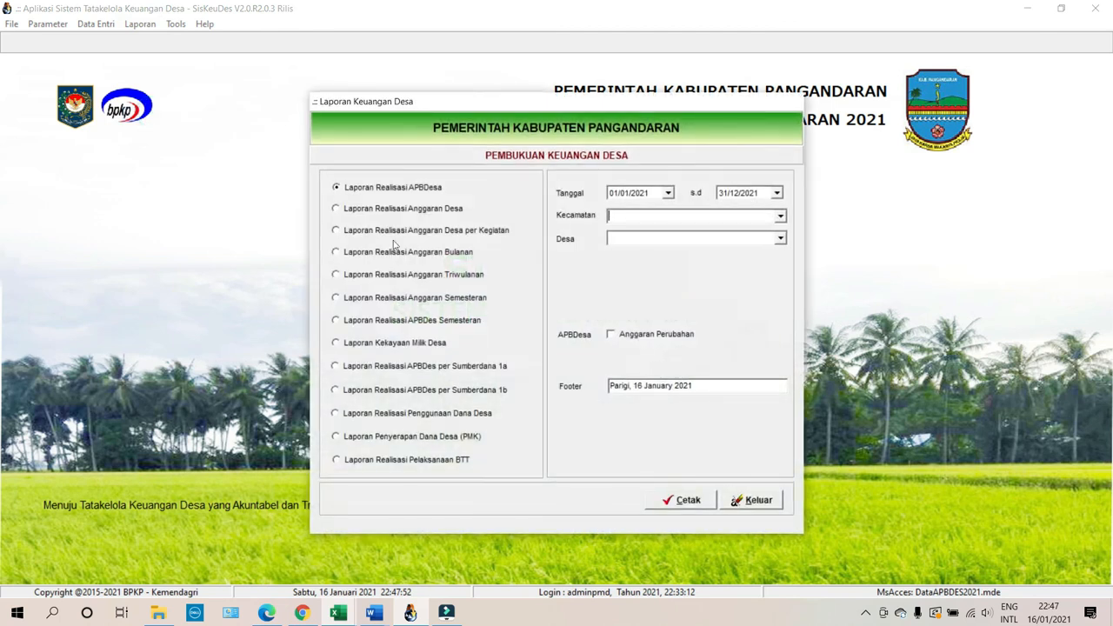
{"action": "left_click", "coordinate": [393, 209]}
{"action": "left_click", "coordinate": [779, 217]}
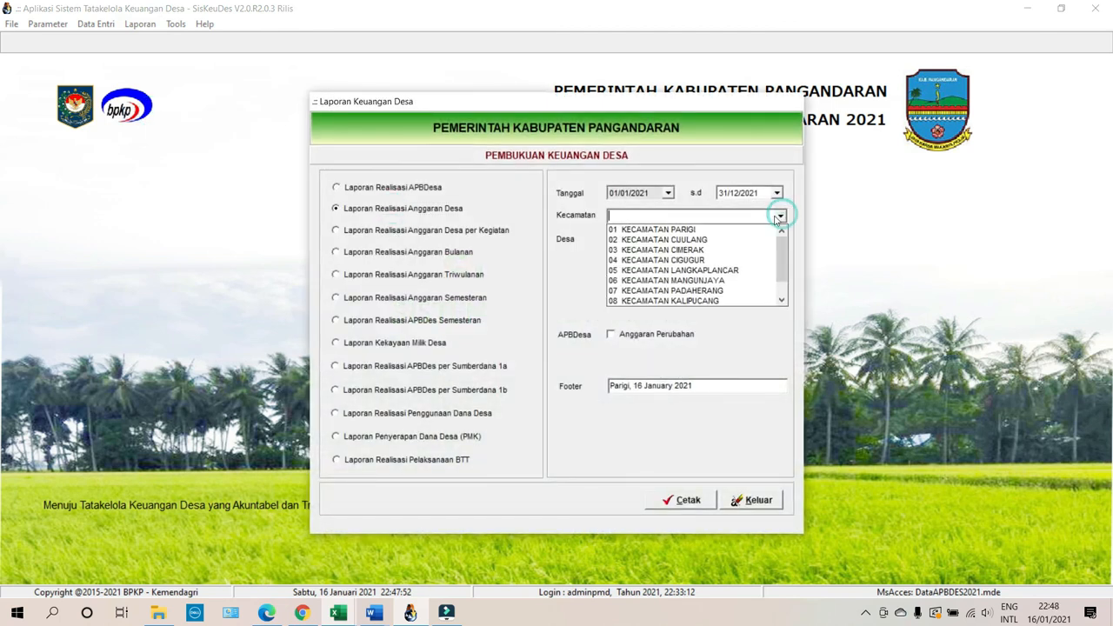
{"action": "left_click", "coordinate": [716, 239]}
{"action": "left_click", "coordinate": [780, 239]}
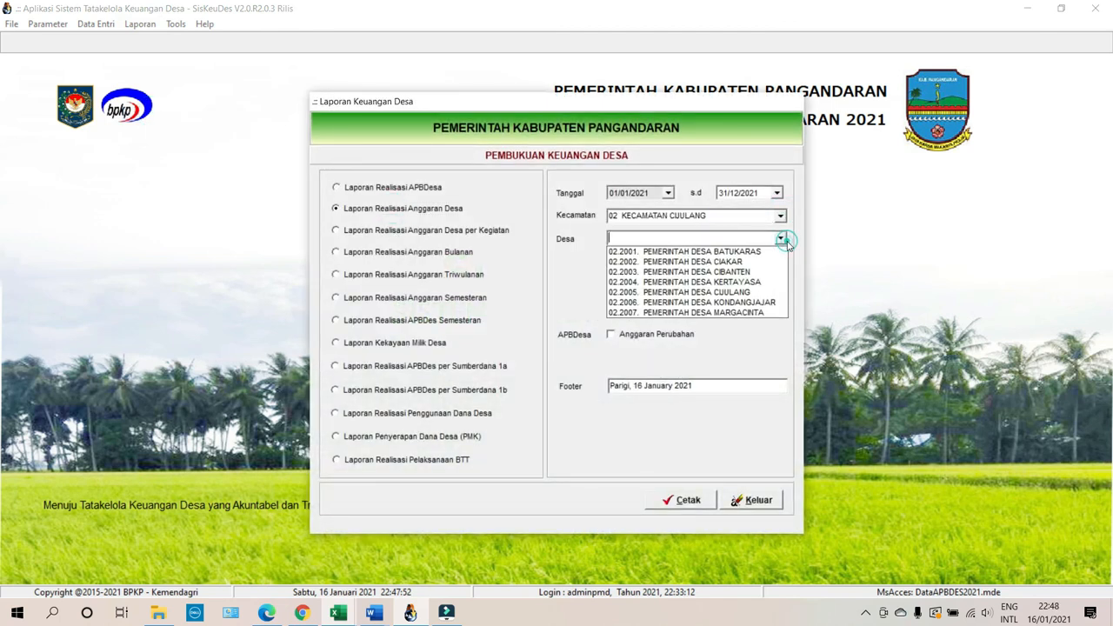
{"action": "left_click", "coordinate": [742, 282]}
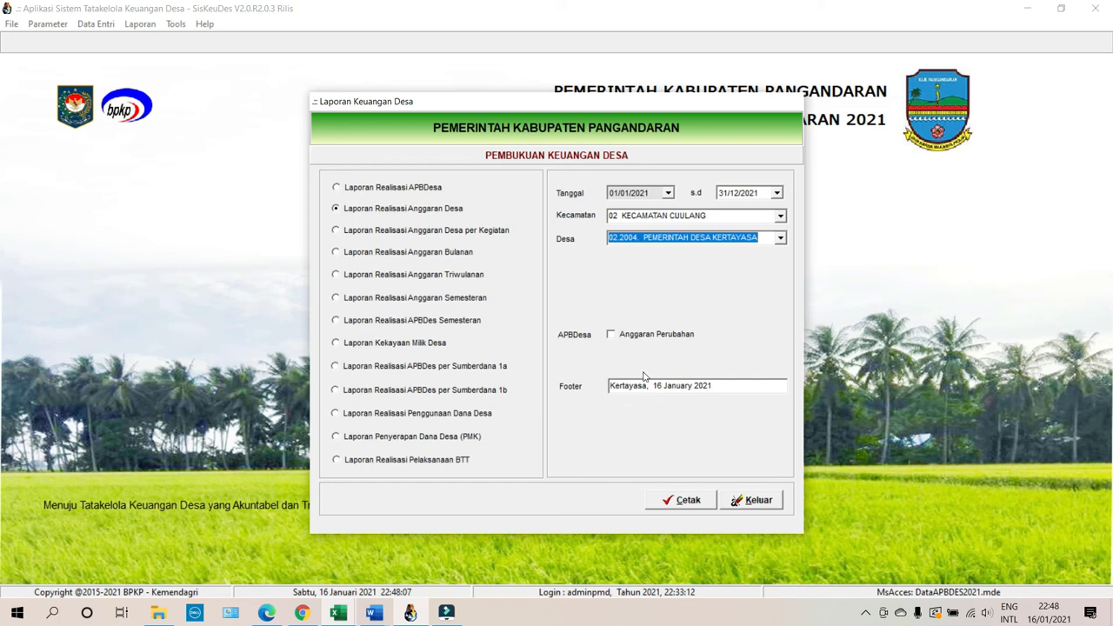
{"action": "left_click", "coordinate": [668, 500]}
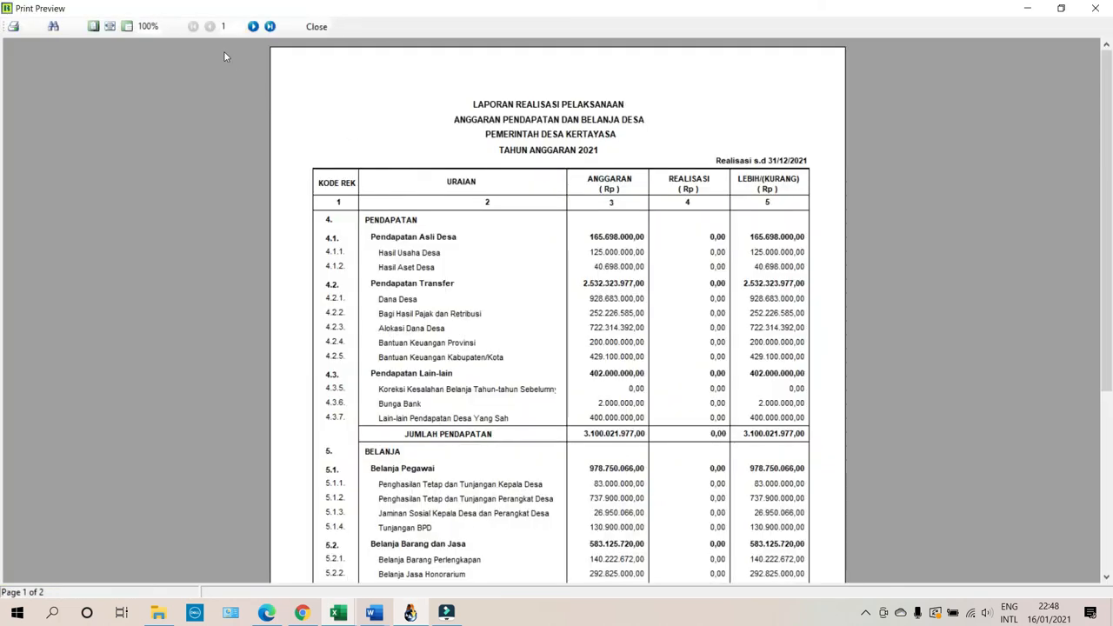
Check page 2 at page width for SILPA realized 98.924.409,00, then close the preview and dialog.
{"action": "left_click", "coordinate": [269, 27]}
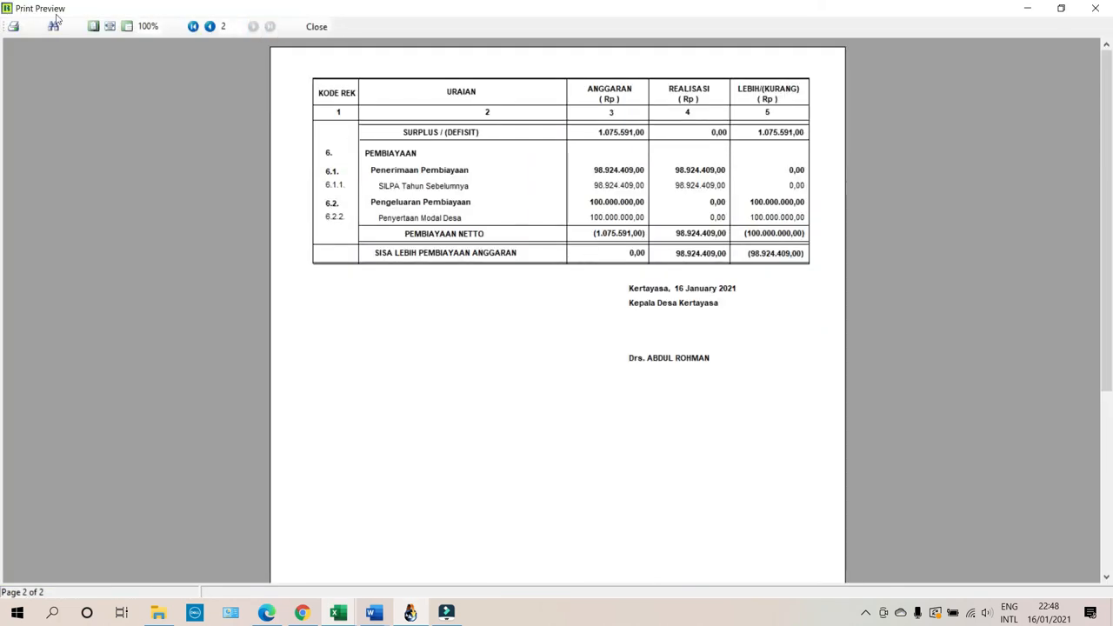
{"action": "left_click", "coordinate": [110, 26]}
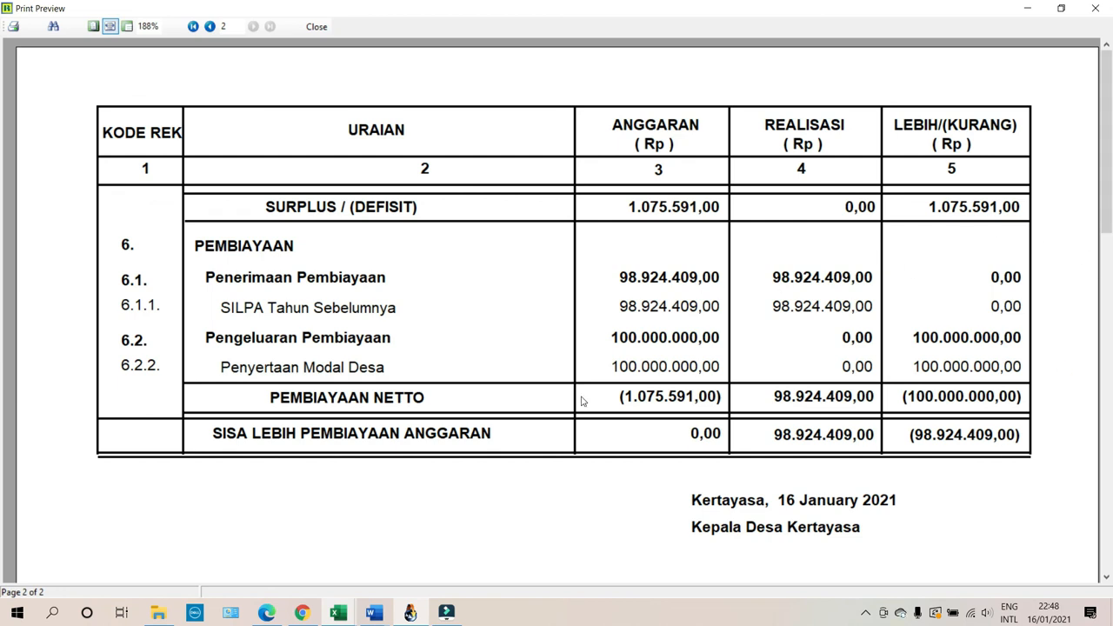
{"action": "left_click", "coordinate": [318, 26]}
{"action": "left_click", "coordinate": [736, 497]}
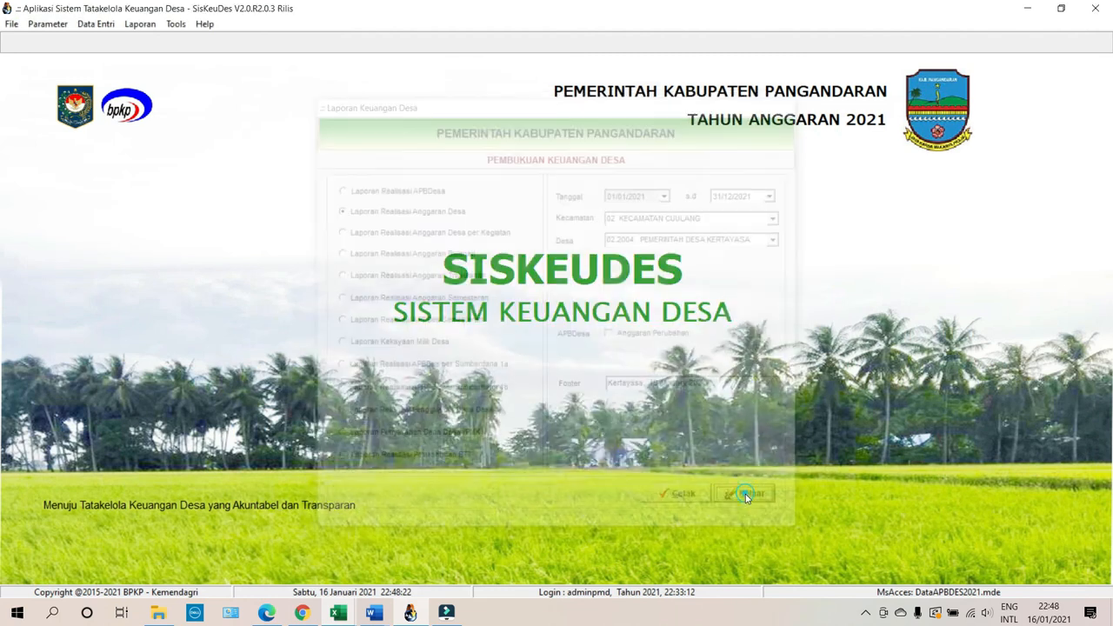
Preview the Buku Pembantu Bank for subdistrict 02, Kertayasa, at page width, showing 98.924.409,00.
{"action": "left_click", "coordinate": [140, 24]}
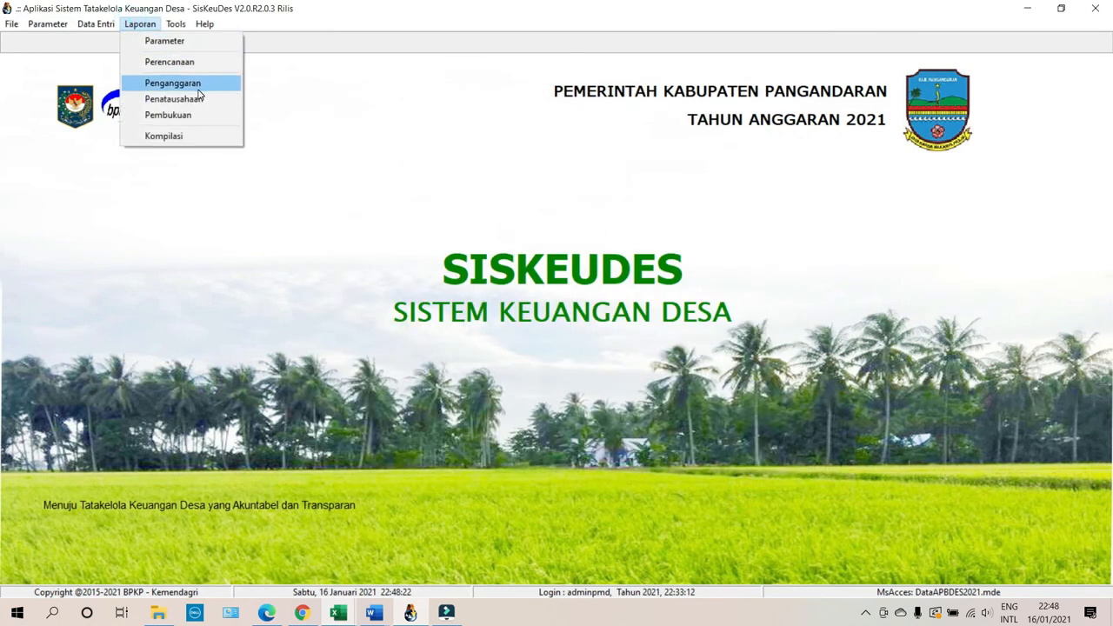
{"action": "left_click", "coordinate": [200, 99]}
{"action": "left_click", "coordinate": [386, 240]}
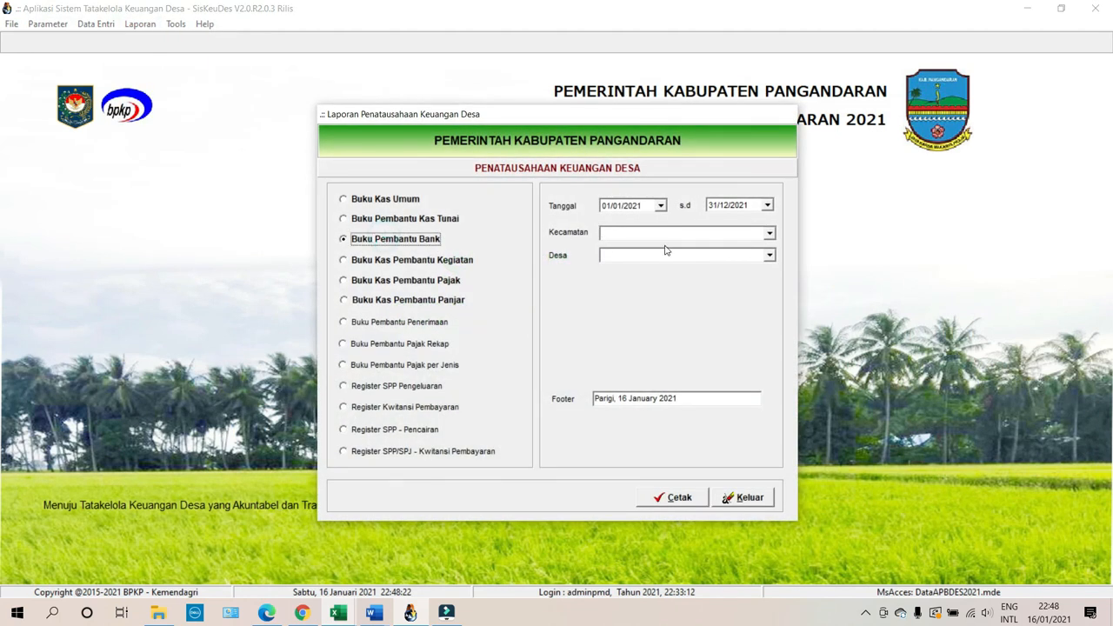
{"action": "left_click", "coordinate": [771, 235]}
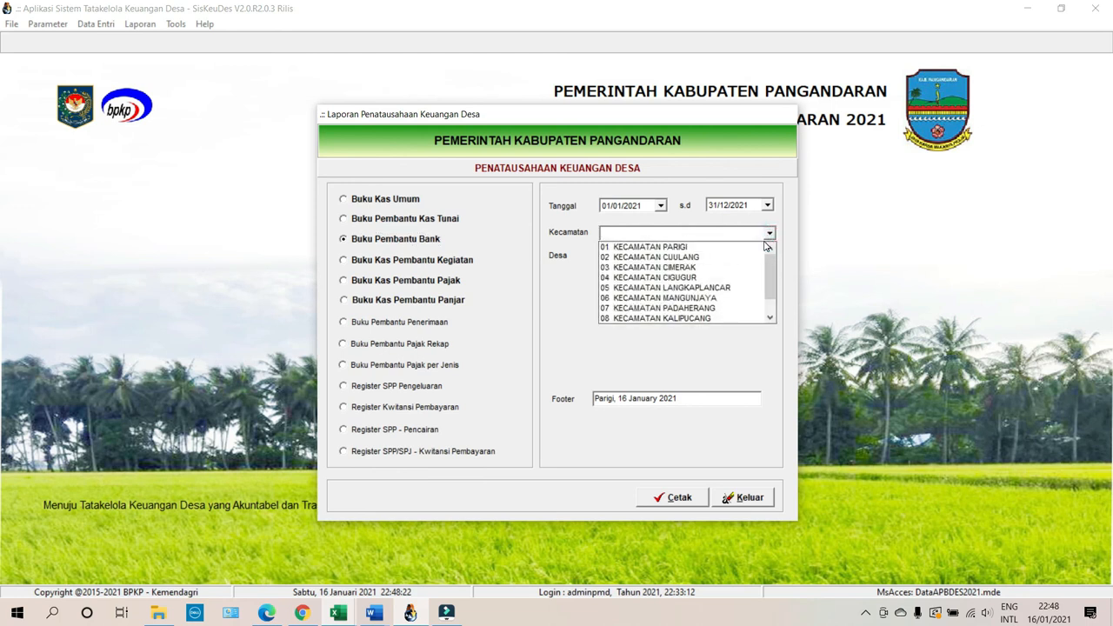
{"action": "left_click", "coordinate": [701, 256]}
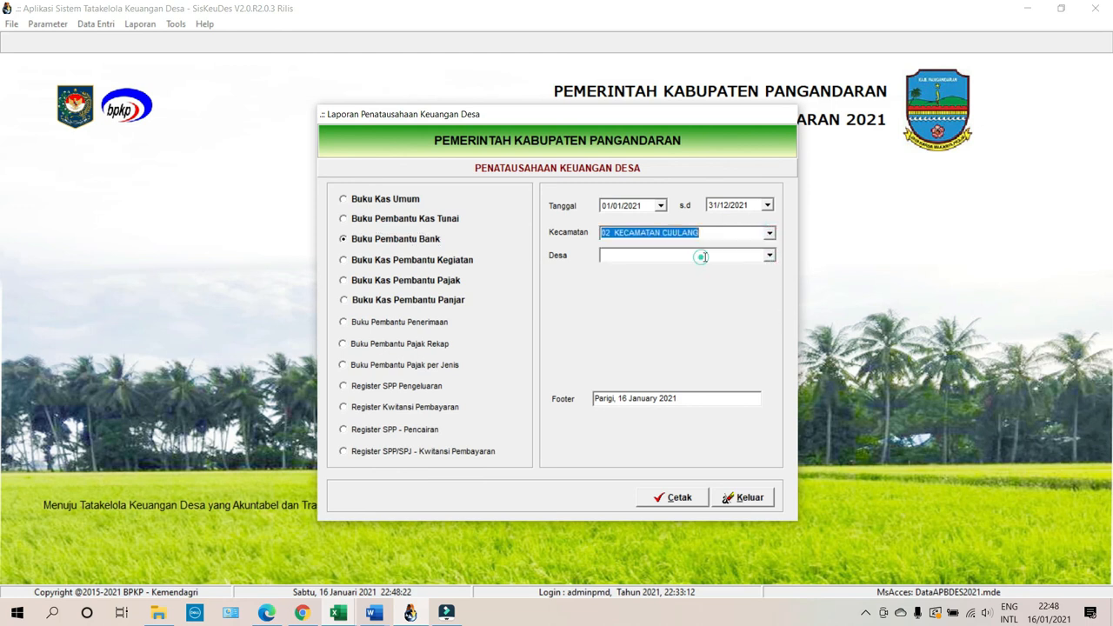
{"action": "left_click", "coordinate": [770, 255]}
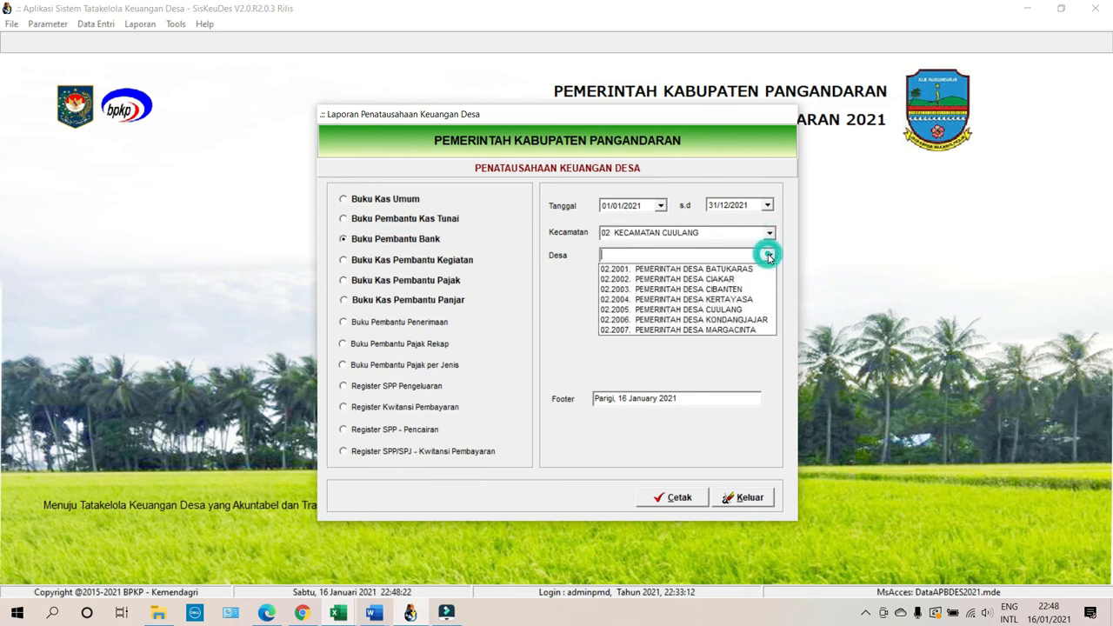
{"action": "left_click", "coordinate": [721, 299]}
{"action": "left_click", "coordinate": [668, 497]}
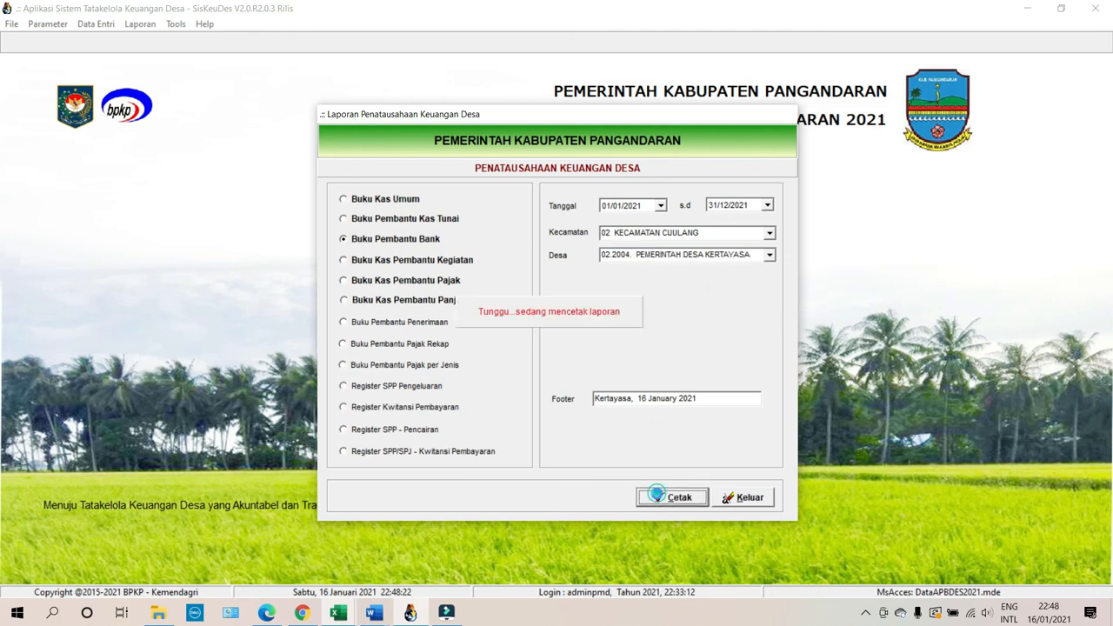
{"action": "left_click", "coordinate": [110, 26]}
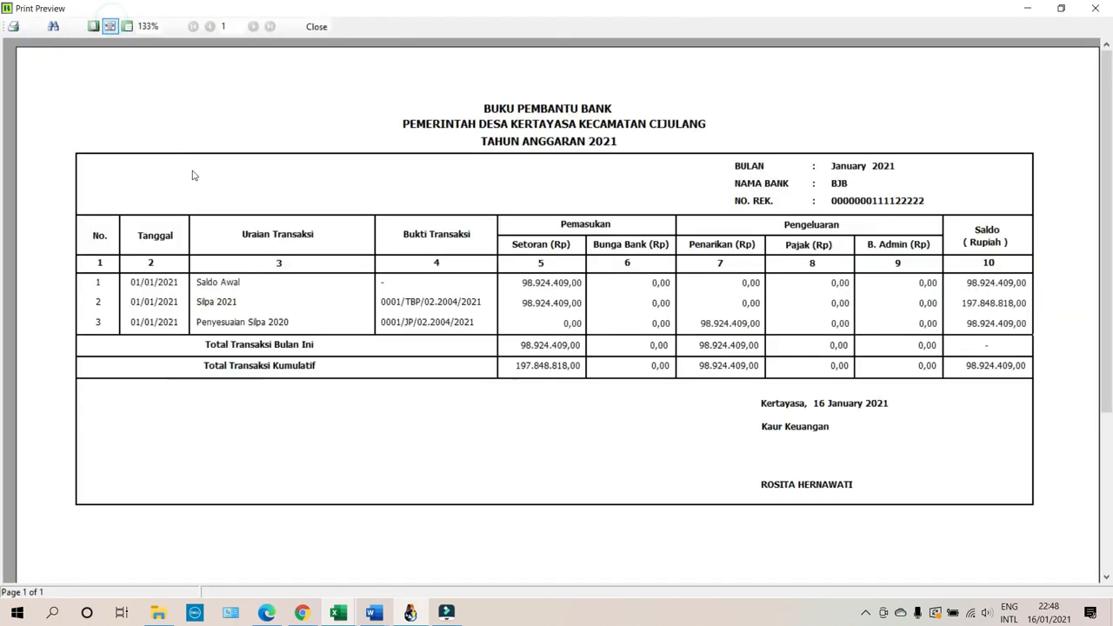